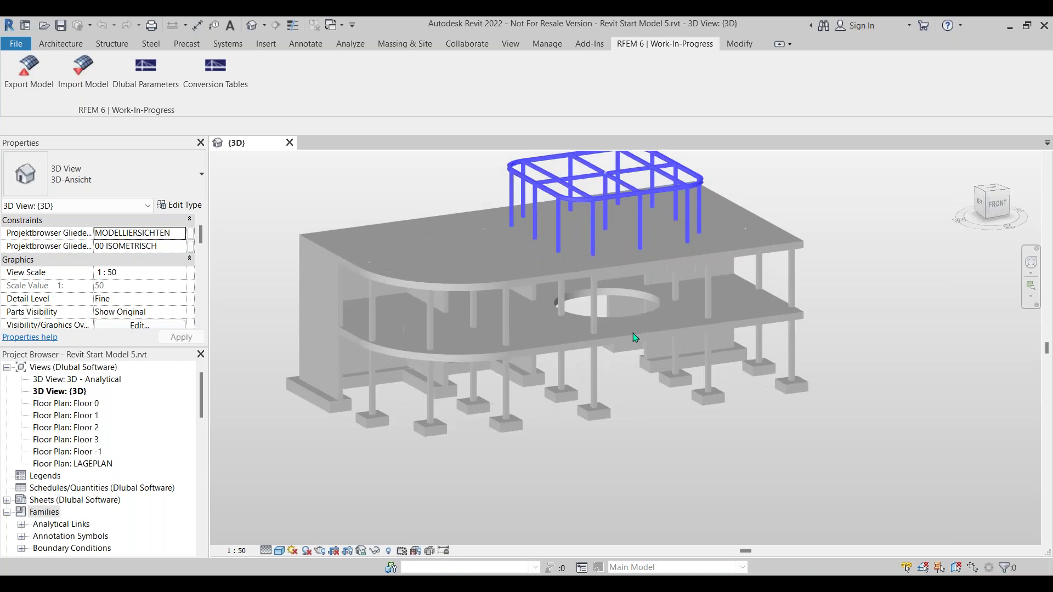
Step: Examine the building's physical elements one by one: a ground-floor wall, the floor slabs, a concrete column and a steel beam of the rooftop frame
{"action": "scroll", "coordinate": [635, 337], "scroll_direction": "up", "scroll_amount": 2}
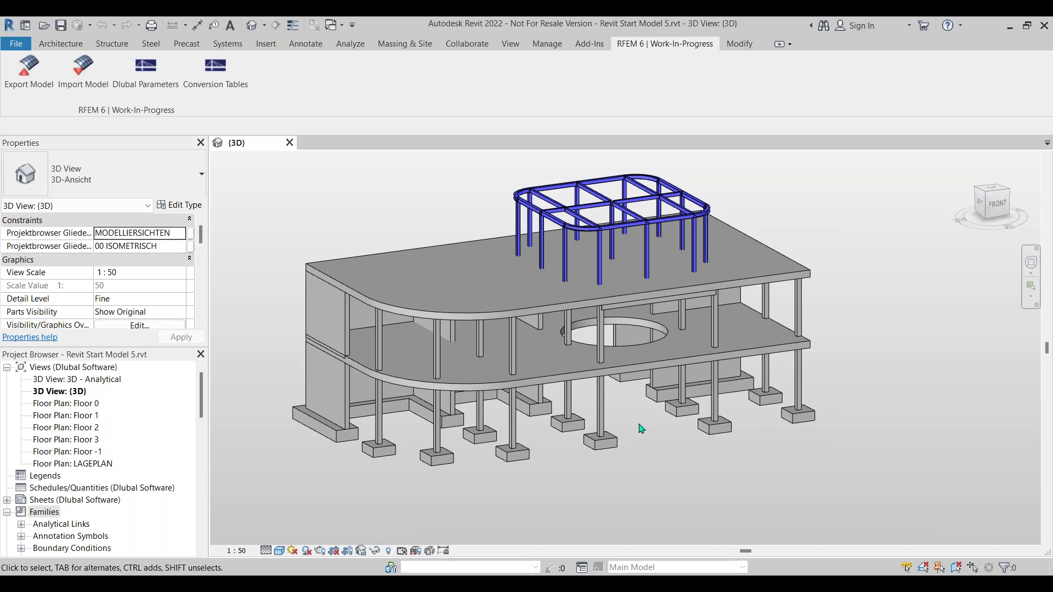
{"action": "scroll", "coordinate": [544, 345], "scroll_direction": "up", "scroll_amount": 2}
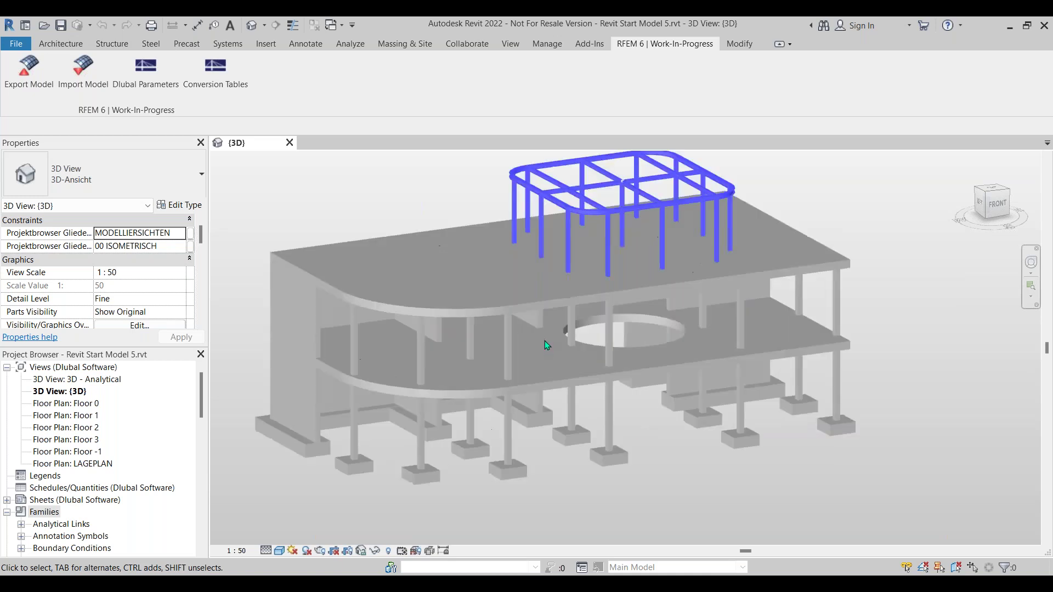
{"action": "middle_click_drag", "start_coordinate": [672, 458], "coordinate": [668, 425], "text": "shift"}
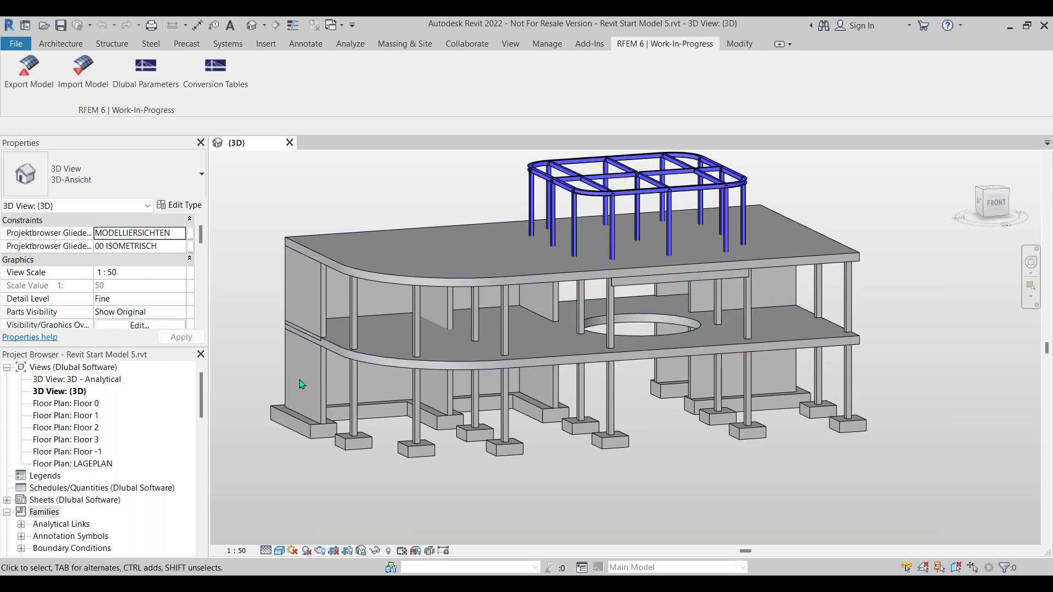
{"action": "left_click", "coordinate": [325, 390]}
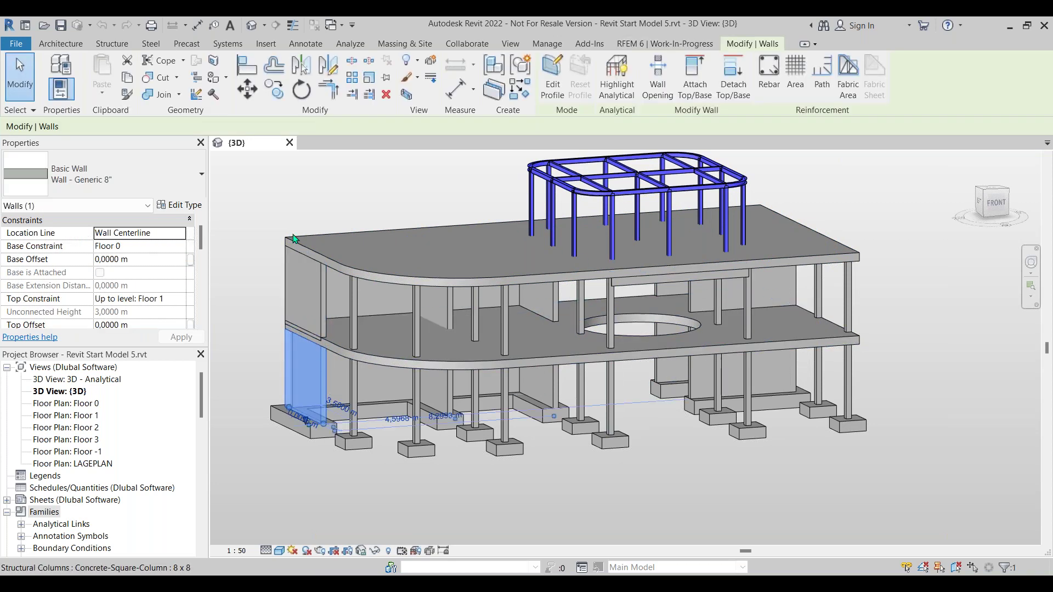
{"action": "left_click", "coordinate": [399, 285]}
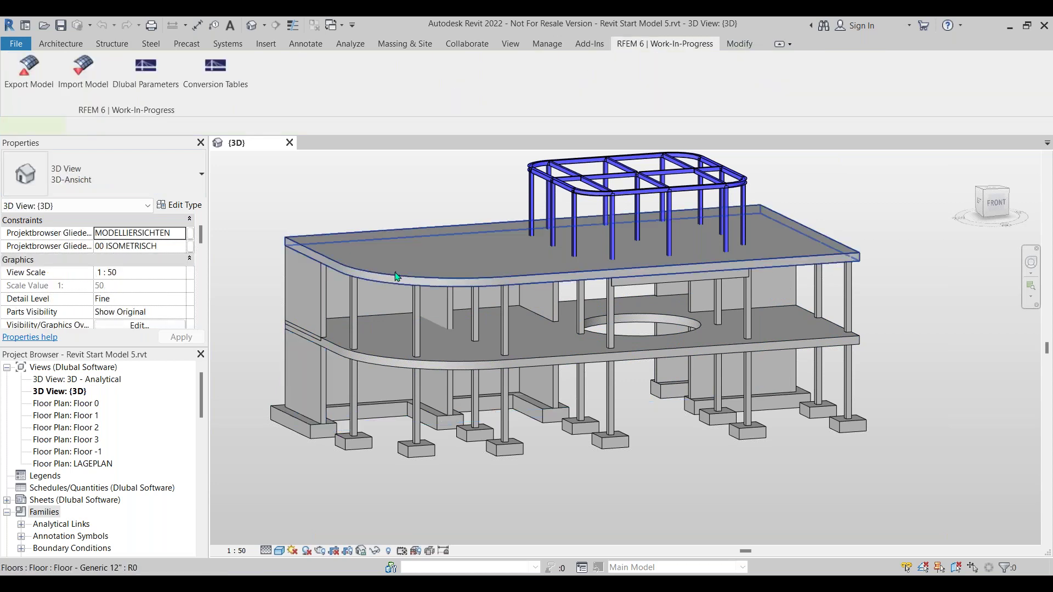
{"action": "left_click", "coordinate": [388, 359]}
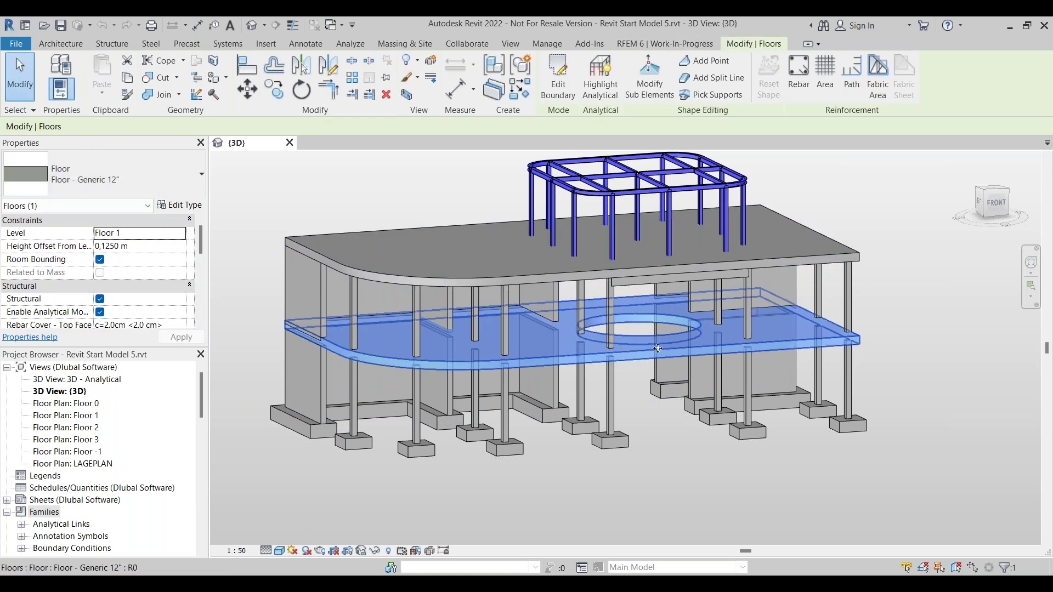
{"action": "left_click", "coordinate": [608, 415]}
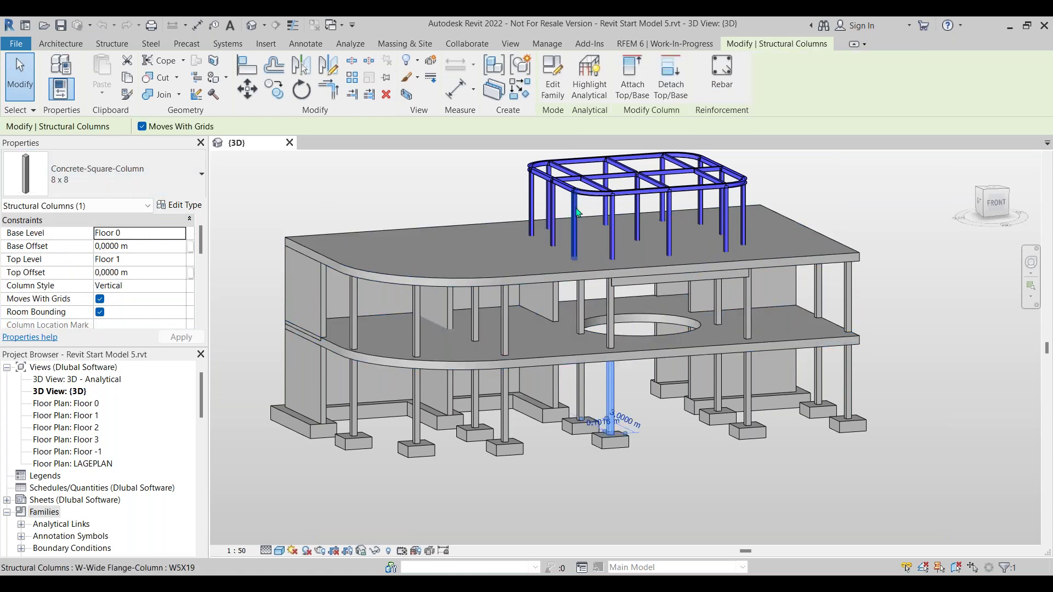
{"action": "scroll", "coordinate": [564, 192], "scroll_direction": "up", "scroll_amount": 2}
{"action": "left_click", "coordinate": [561, 194]}
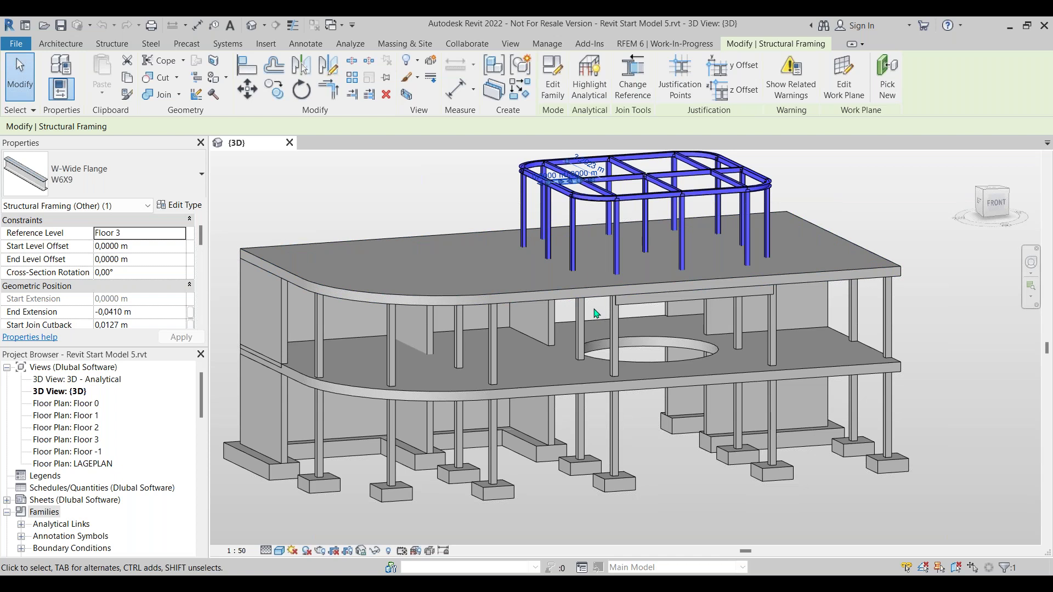
{"action": "scroll", "coordinate": [656, 431], "scroll_direction": "down", "scroll_amount": 1}
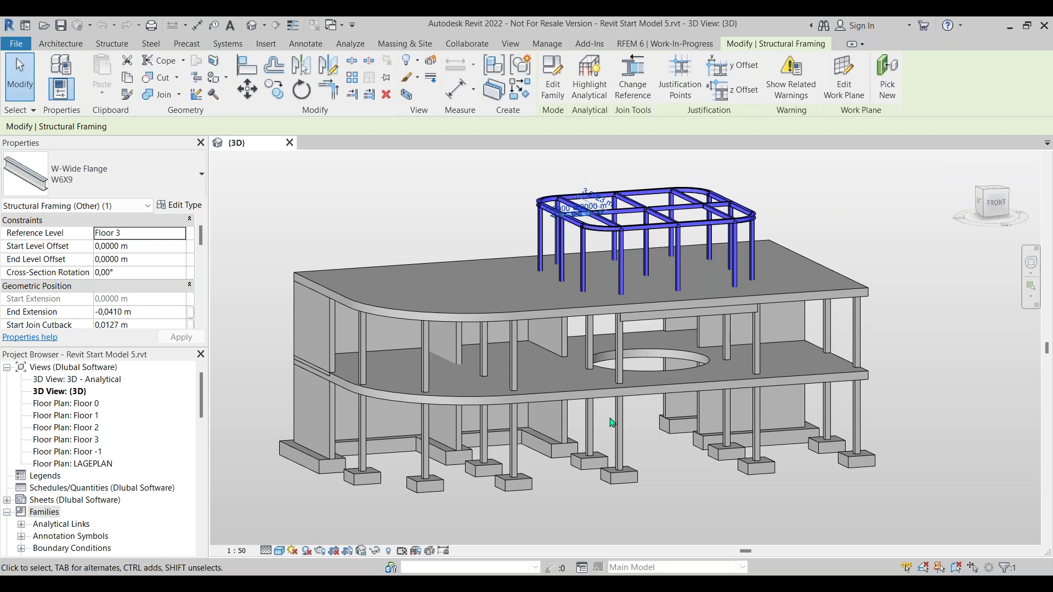
Step: Check the Enable Analytical Model setting of the upper-storey concrete column near the curved corner, widening the property name column to read it
{"action": "left_click", "coordinate": [364, 368]}
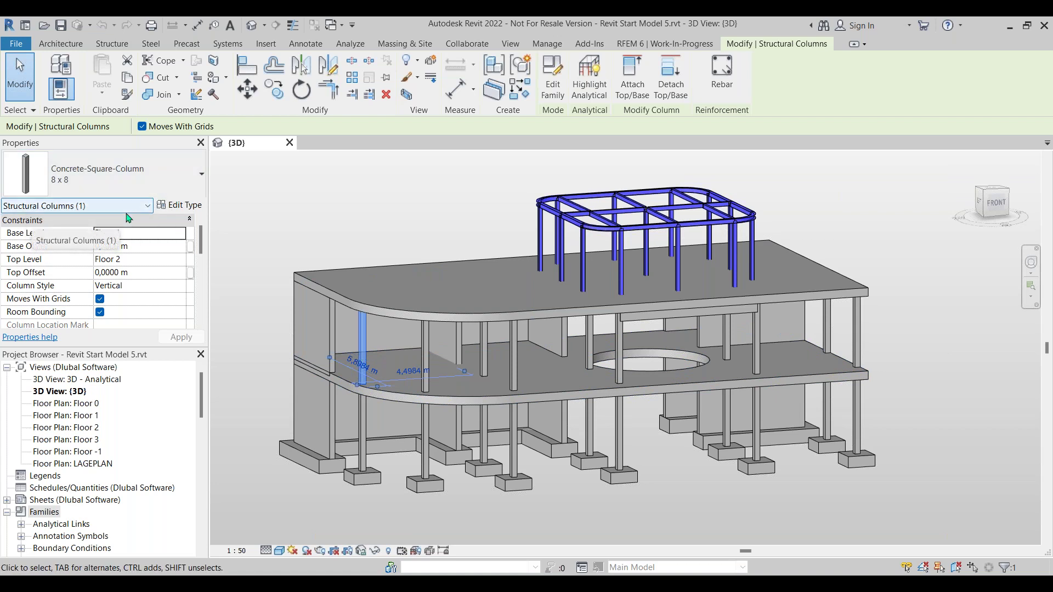
{"action": "scroll", "coordinate": [144, 277], "scroll_direction": "down", "scroll_amount": 4}
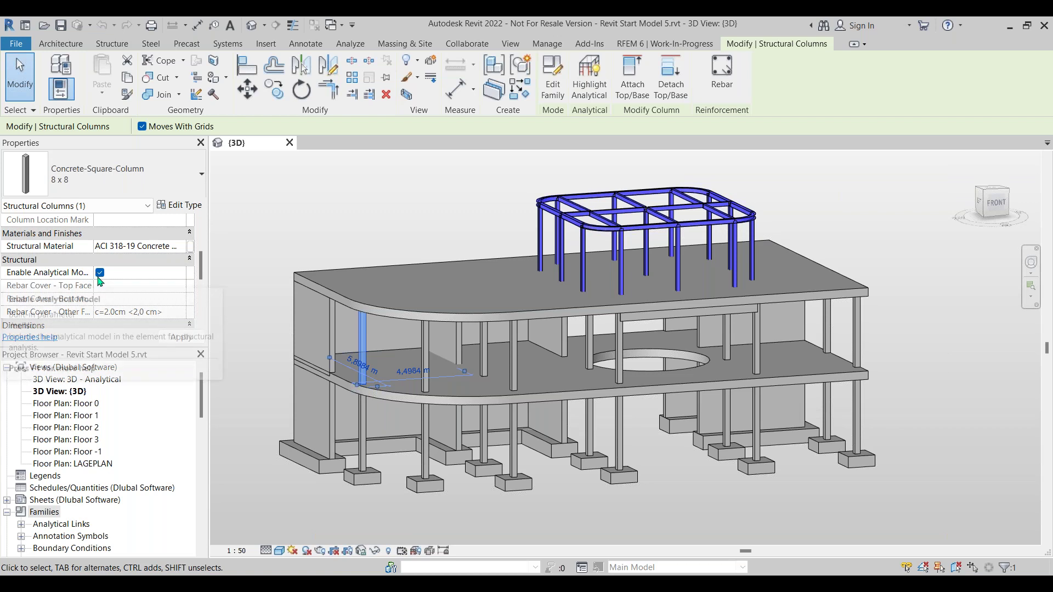
{"action": "left_click_drag", "start_coordinate": [94, 272], "coordinate": [136, 272]}
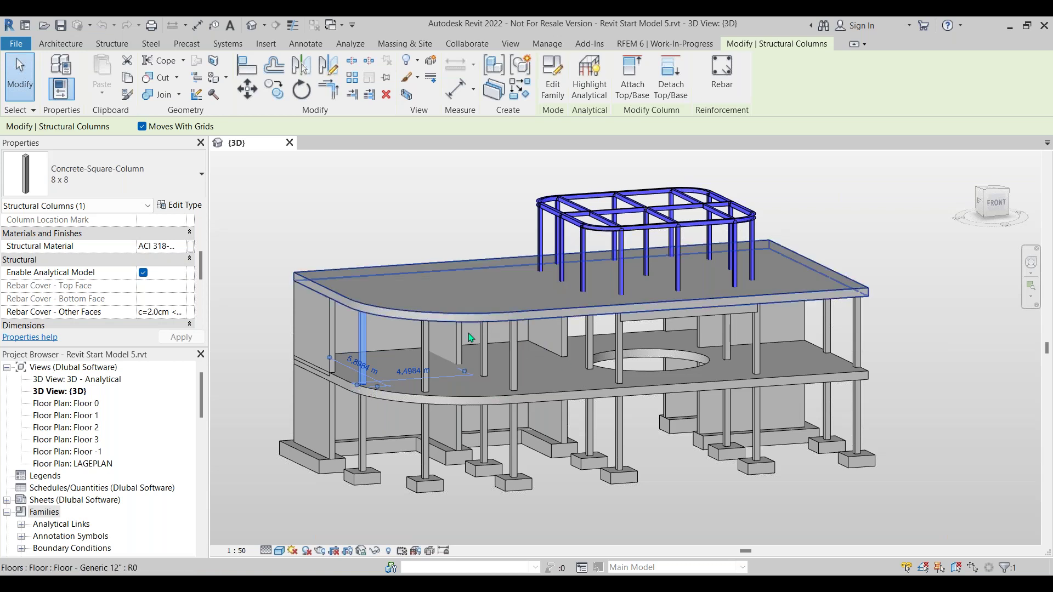
Step: Inspect how the upper-storey column near the curved corner meets the Floor 2 slab, including the slab's level and height offset
{"action": "left_click", "coordinate": [365, 308]}
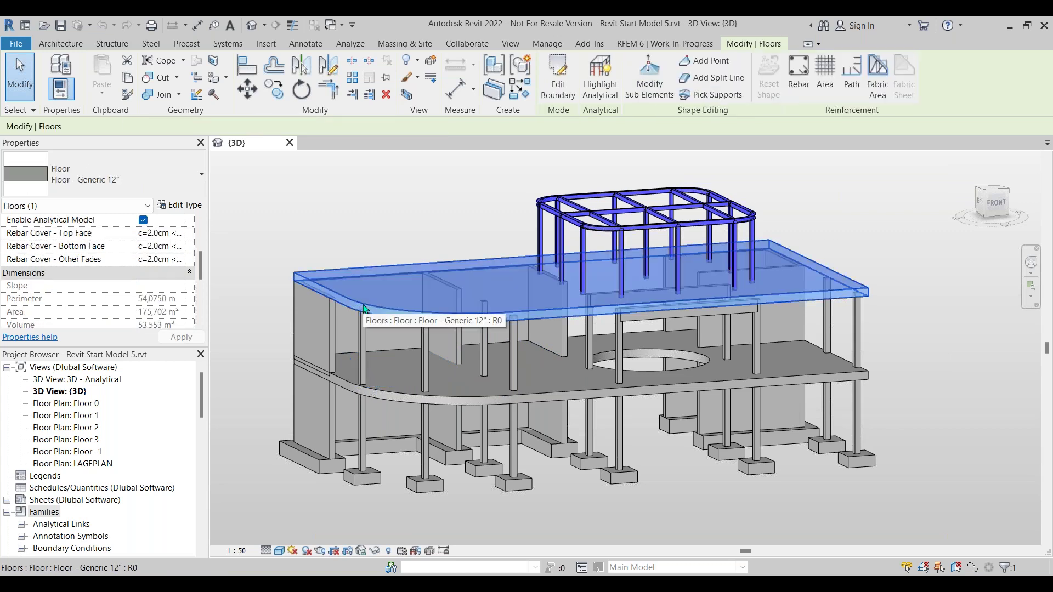
{"action": "scroll", "coordinate": [316, 303], "scroll_direction": "up", "scroll_amount": 3}
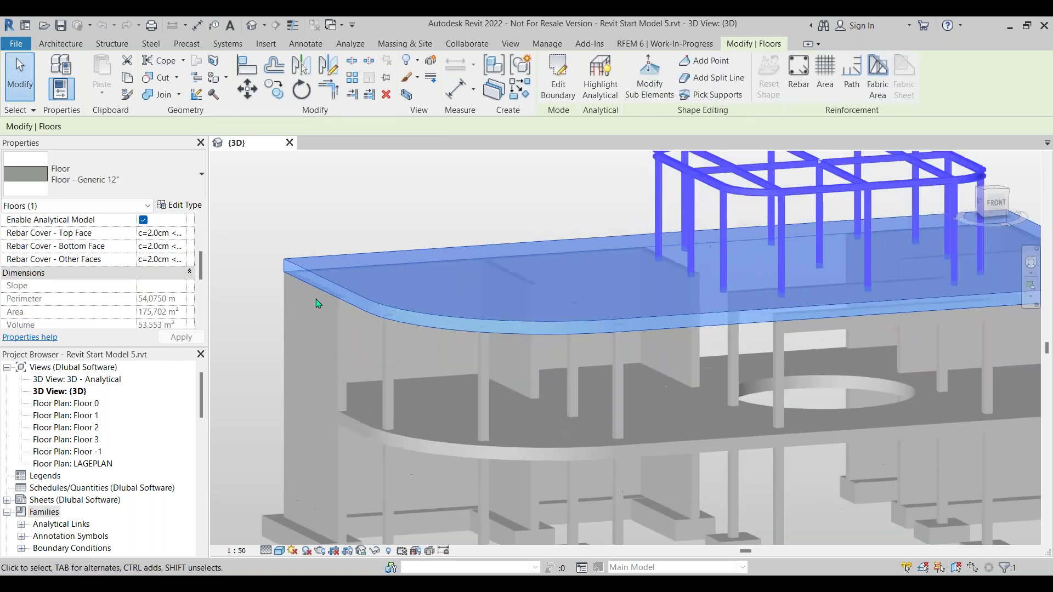
{"action": "middle_click_drag", "start_coordinate": [427, 364], "coordinate": [426, 329]}
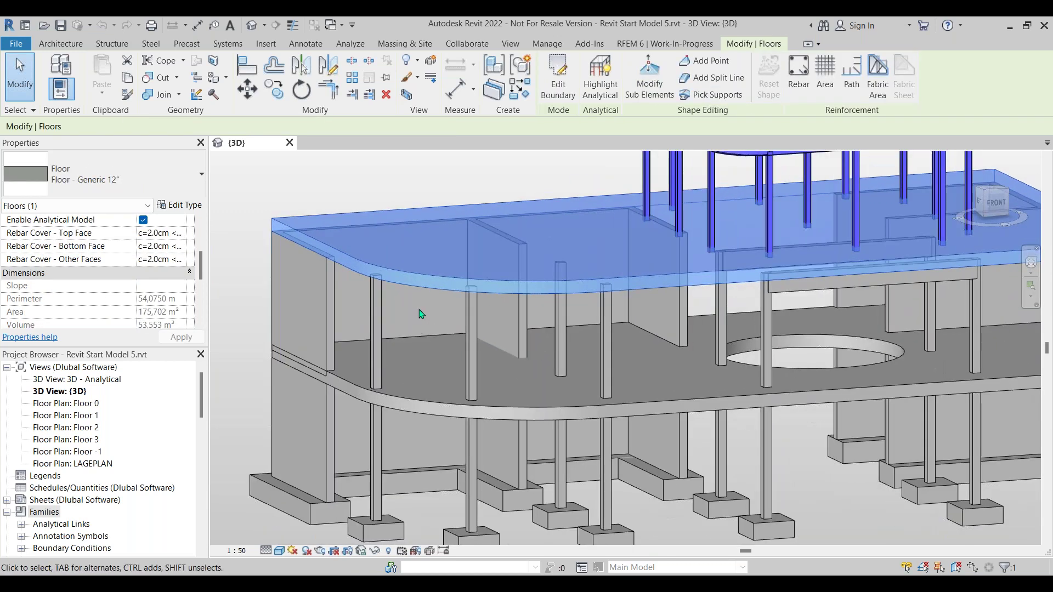
{"action": "scroll", "coordinate": [376, 303], "scroll_direction": "up", "scroll_amount": 5}
{"action": "mouse_move", "coordinate": [494, 337]}
{"action": "middle_mouse_down"}
{"action": "mouse_move", "coordinate": [511, 340]}
{"action": "mouse_move", "coordinate": [496, 354]}
{"action": "middle_mouse_up"}
{"action": "left_click", "coordinate": [420, 415]}
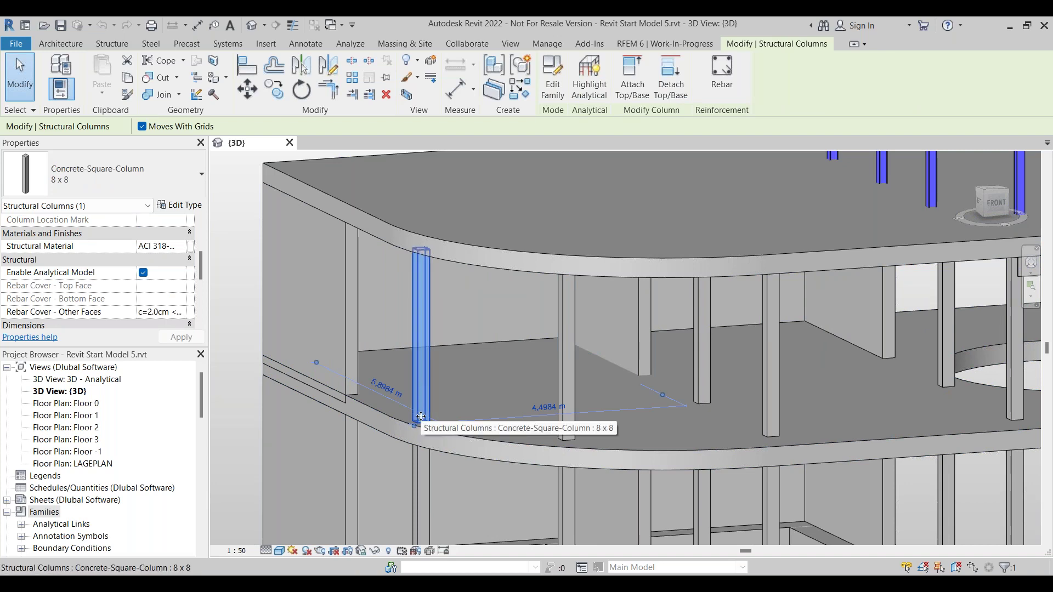
{"action": "left_click", "coordinate": [426, 238]}
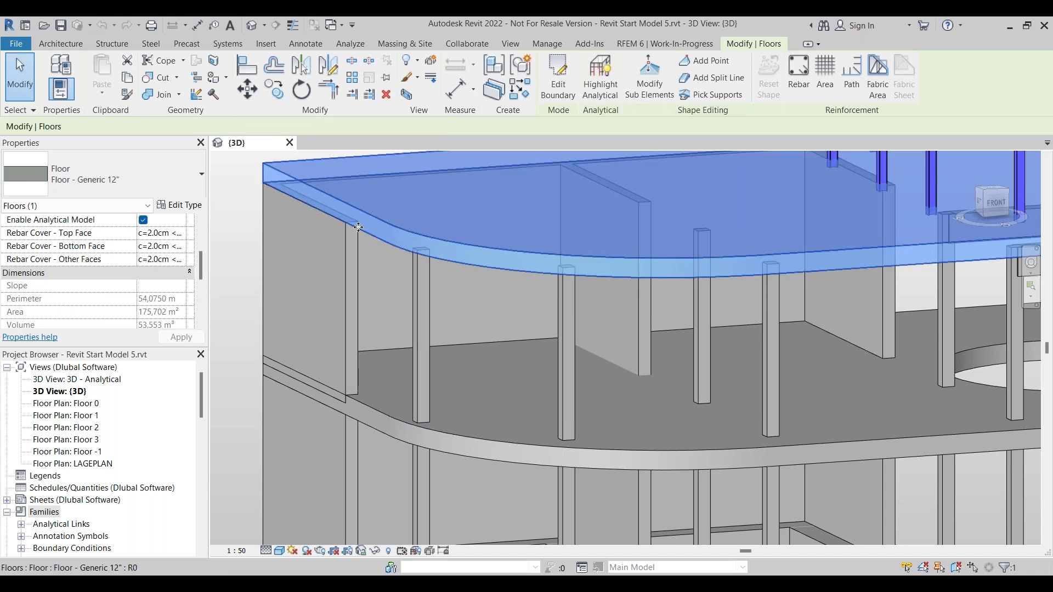
{"action": "middle_click_drag", "start_coordinate": [358, 227], "coordinate": [409, 286]}
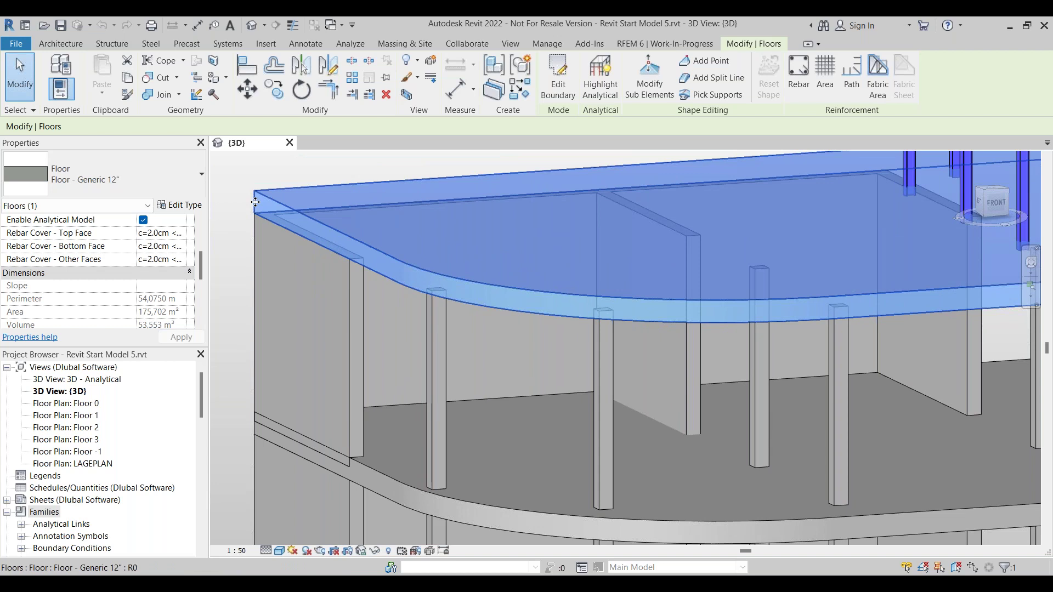
{"action": "middle_click_drag", "start_coordinate": [437, 299], "coordinate": [448, 269]}
{"action": "middle_click_drag", "start_coordinate": [462, 335], "coordinate": [439, 275], "text": "shift"}
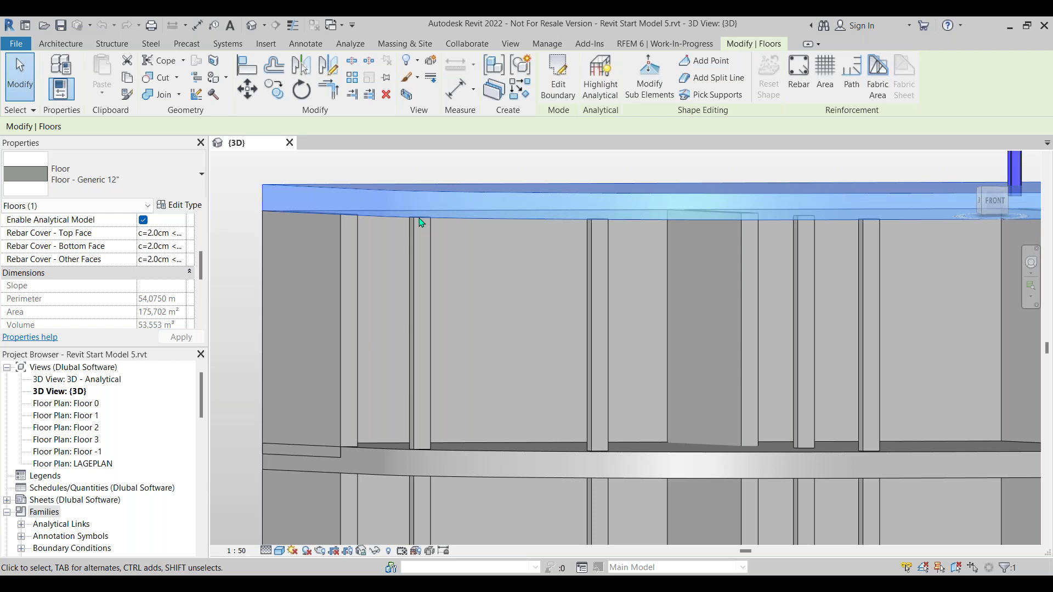
{"action": "scroll", "coordinate": [181, 274], "scroll_direction": "up", "scroll_amount": 3}
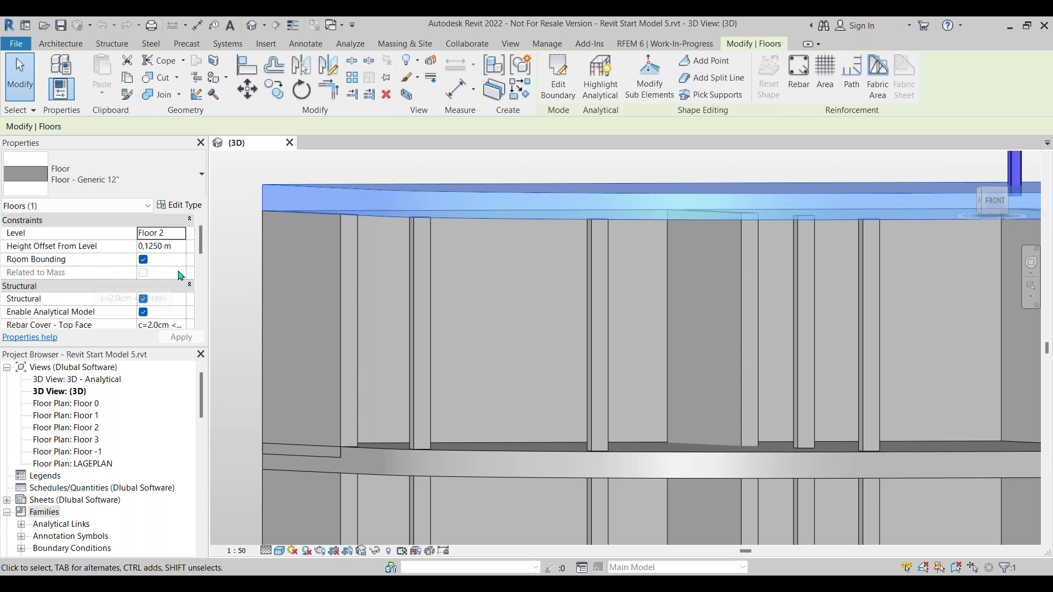
Step: Show the analytical column properties of the upper-storey concrete column near the curved corner and review its analytical alignment settings
{"action": "left_click", "coordinate": [416, 308]}
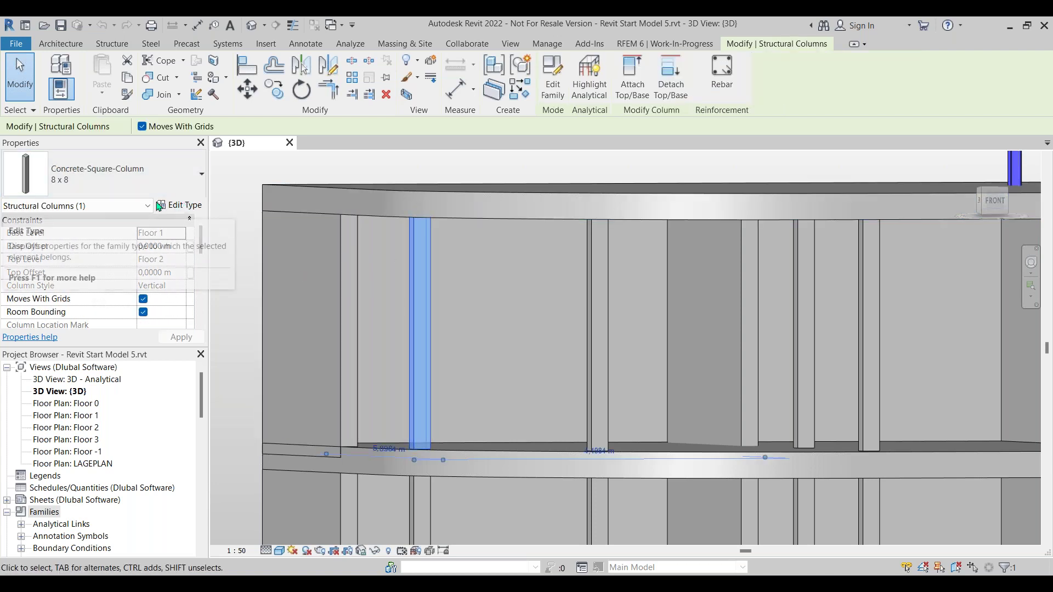
{"action": "left_click", "coordinate": [139, 204]}
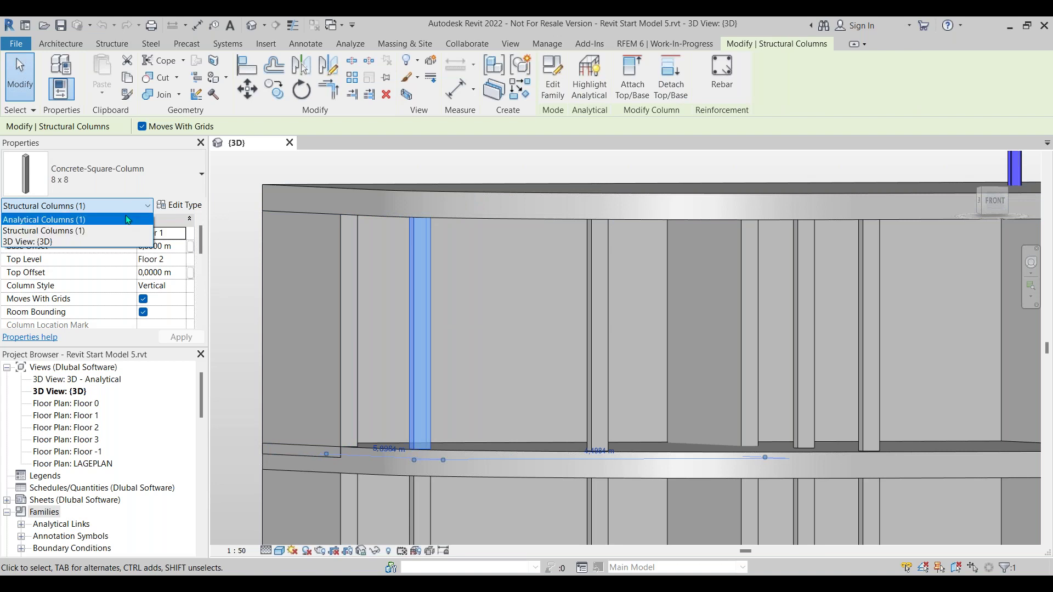
{"action": "left_click", "coordinate": [124, 221]}
{"action": "scroll", "coordinate": [145, 280], "scroll_direction": "down", "scroll_amount": 5}
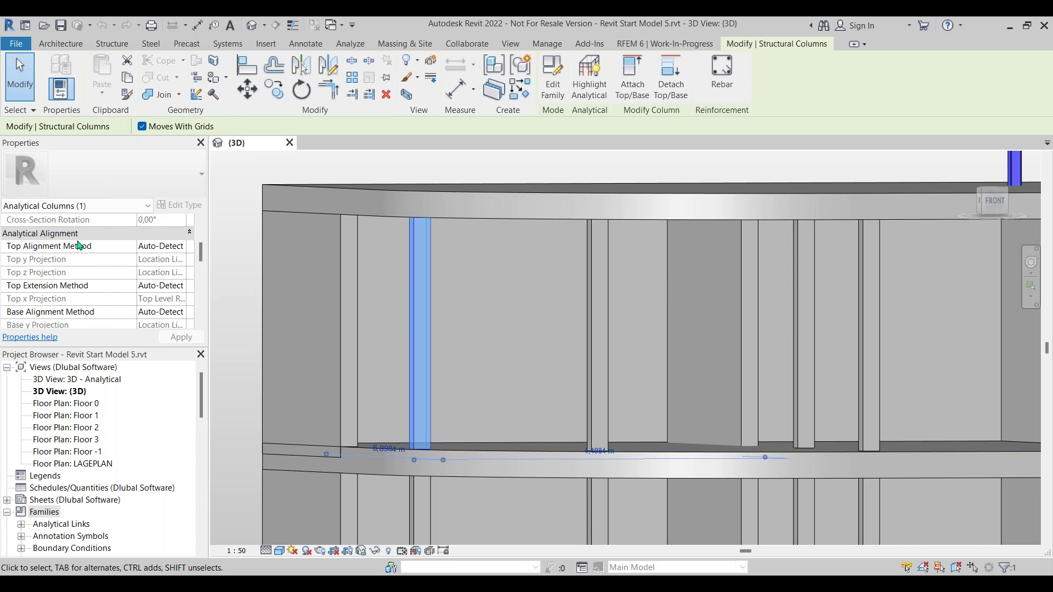
{"action": "scroll", "coordinate": [166, 310], "scroll_direction": "down", "scroll_amount": 2}
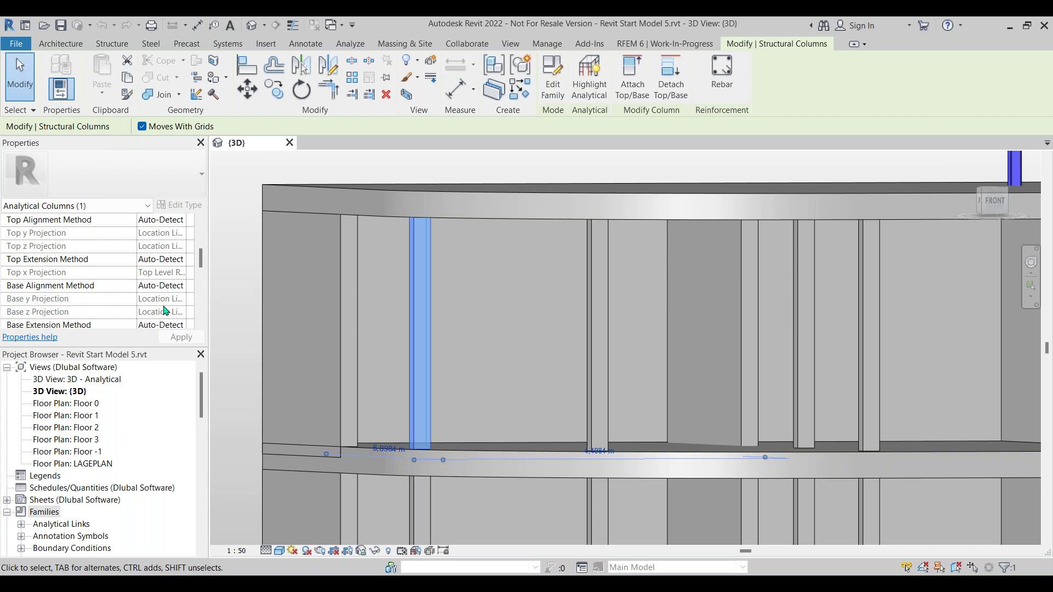
{"action": "scroll", "coordinate": [166, 313], "scroll_direction": "down", "scroll_amount": 3}
{"action": "scroll", "coordinate": [165, 302], "scroll_direction": "up", "scroll_amount": 5}
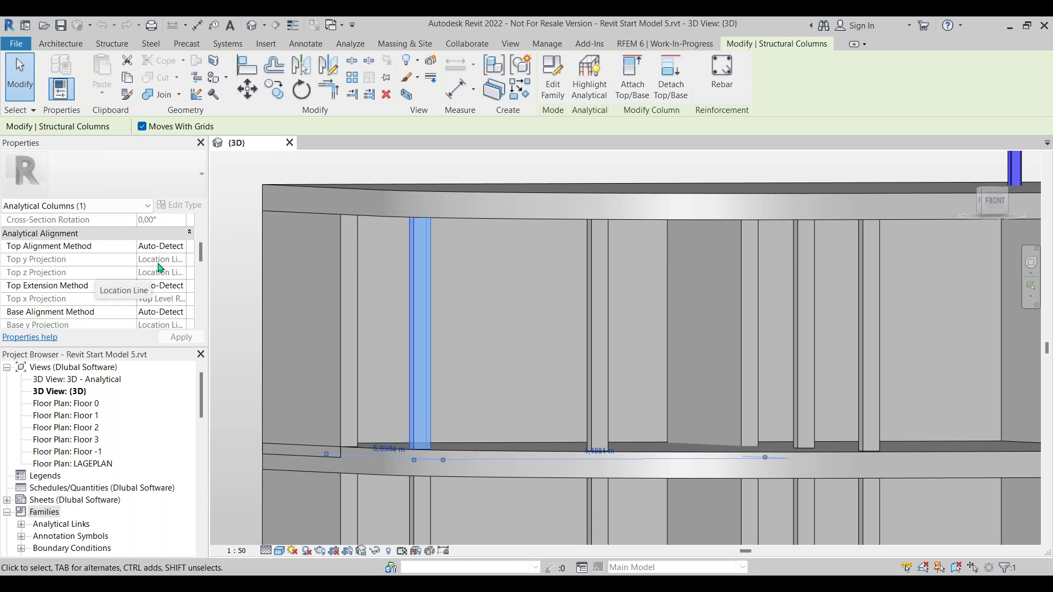
Step: Try Projection as the analytical column's top alignment method and review the top y projection options before restoring Auto-Detect
{"action": "left_click", "coordinate": [161, 246]}
{"action": "left_click", "coordinate": [180, 246]}
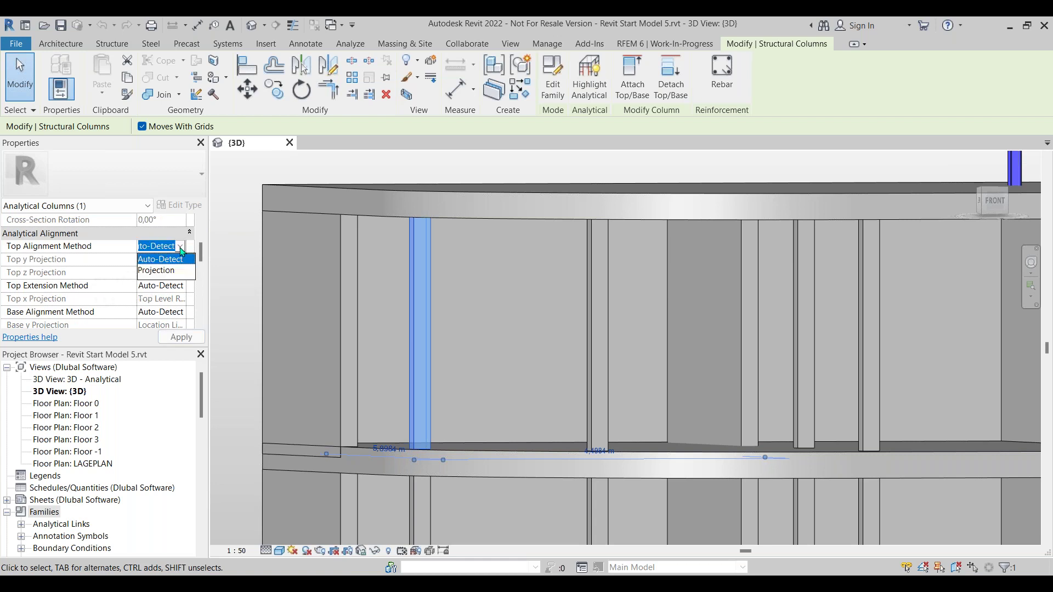
{"action": "left_click", "coordinate": [172, 271]}
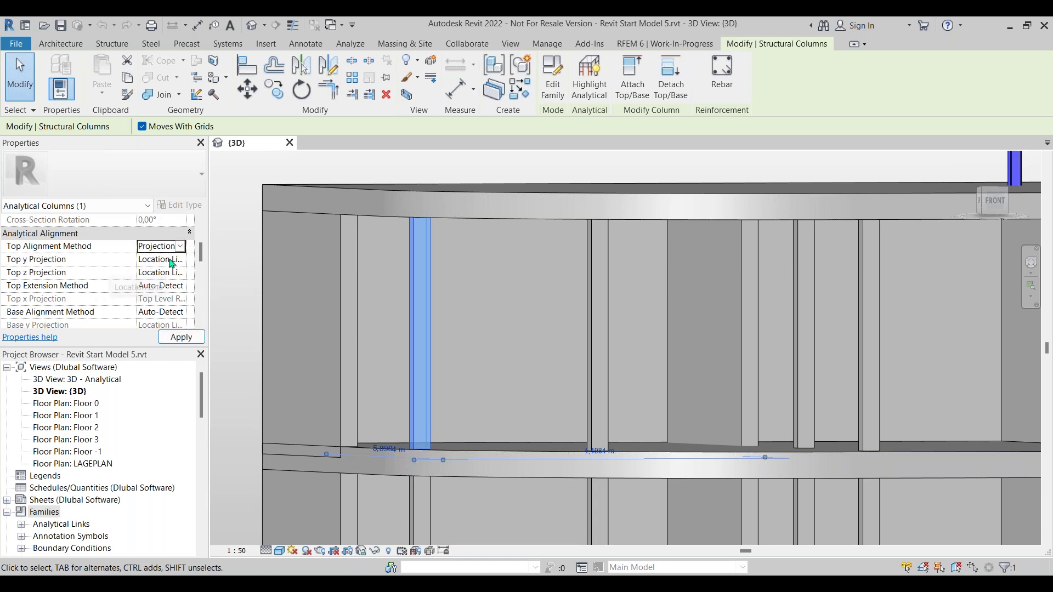
{"action": "left_click", "coordinate": [172, 260]}
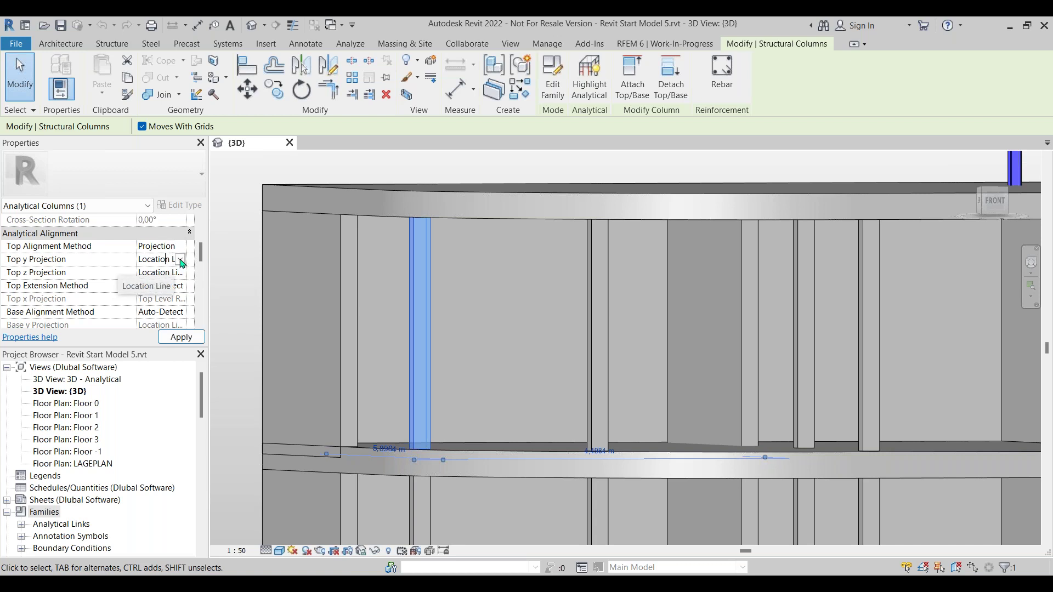
{"action": "left_click", "coordinate": [181, 260]}
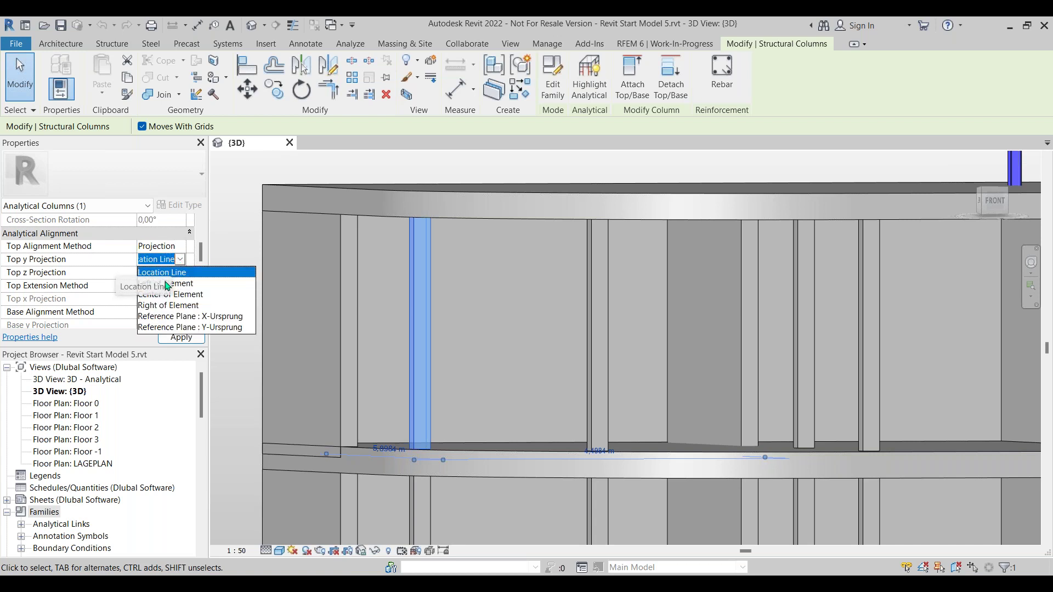
{"action": "left_click", "coordinate": [179, 265]}
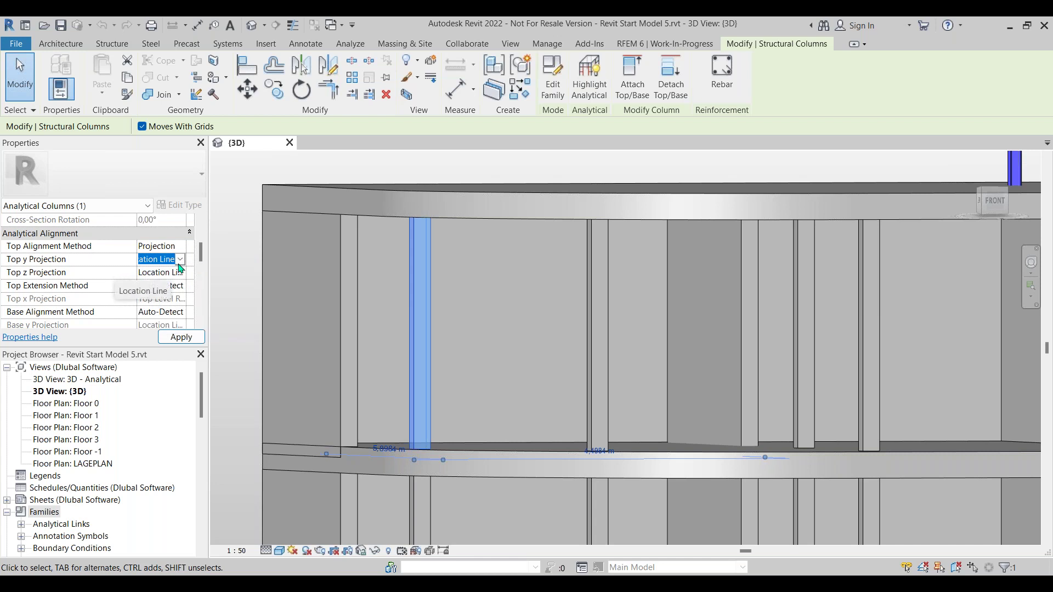
{"action": "left_click", "coordinate": [182, 248]}
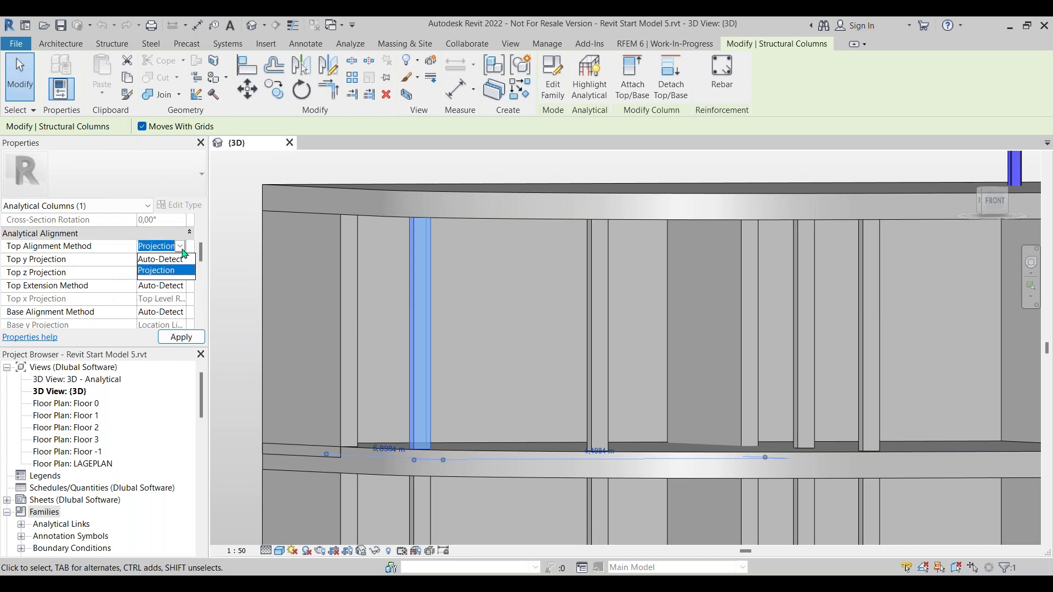
{"action": "left_click", "coordinate": [179, 259]}
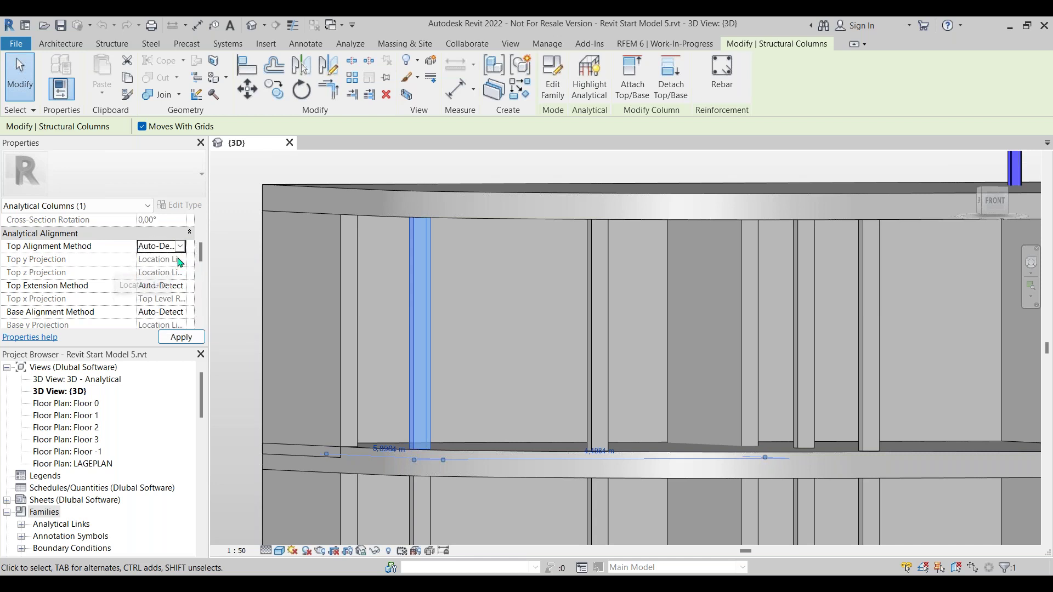
Step: Deselect the column, open the 3D - Analytical view and inspect the building's analytical model from the front
{"action": "scroll", "coordinate": [500, 307], "scroll_direction": "down", "scroll_amount": 5}
{"action": "middle_click_drag", "start_coordinate": [624, 370], "coordinate": [416, 260]}
{"action": "key", "text": "Escape"}
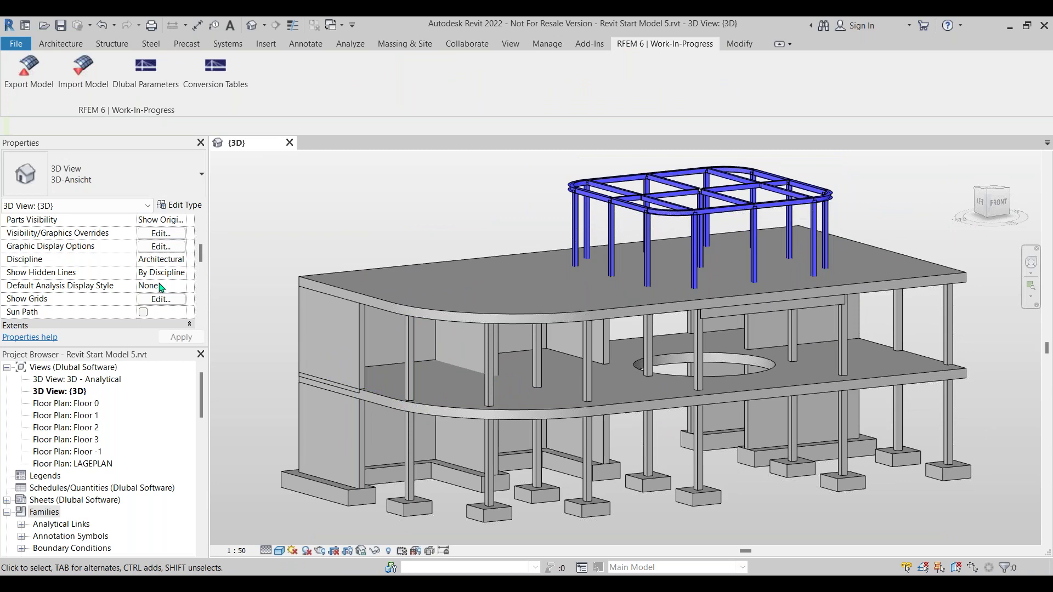
{"action": "double_click", "coordinate": [91, 381]}
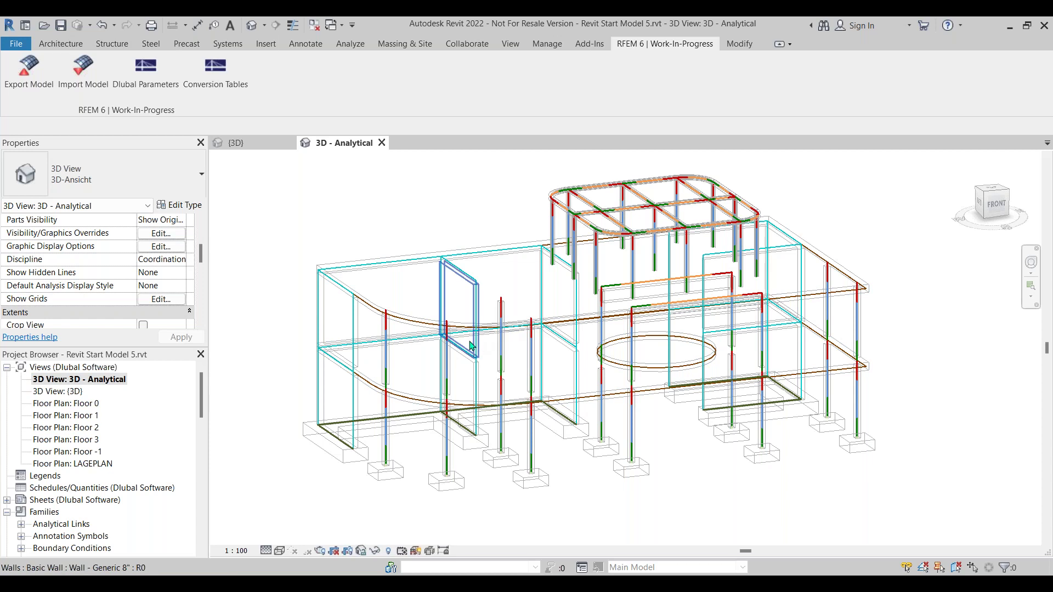
{"action": "scroll", "coordinate": [497, 348], "scroll_direction": "up", "scroll_amount": 1}
{"action": "middle_click_drag", "start_coordinate": [497, 348], "coordinate": [472, 266], "text": "shift"}
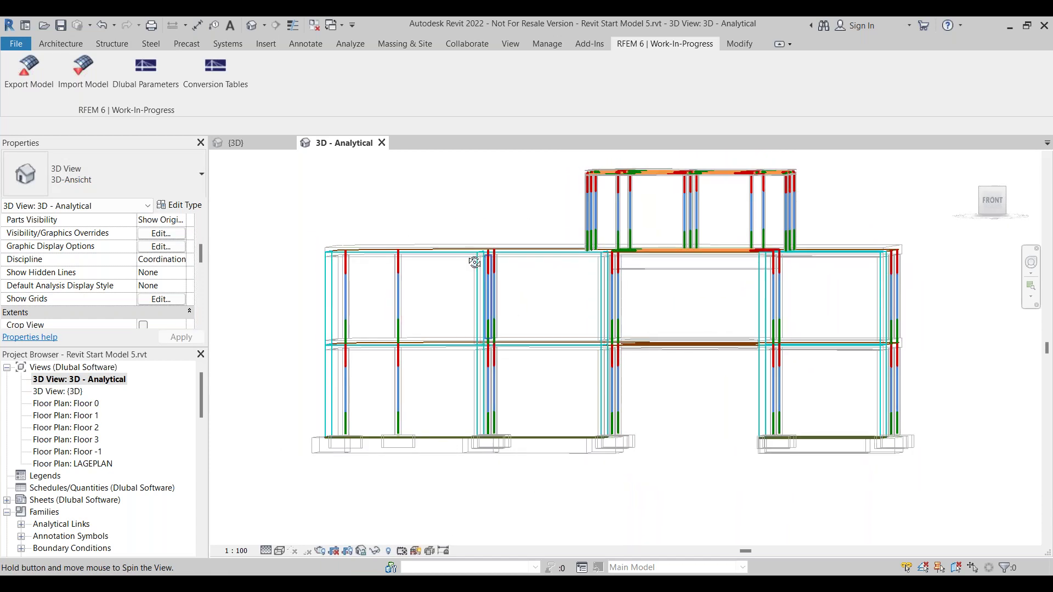
Step: Inspect how the analytical columns, beams and slabs line up, close up at the upper storey and across the whole building
{"action": "scroll", "coordinate": [406, 328], "scroll_direction": "up", "scroll_amount": 1}
{"action": "middle_click_drag", "start_coordinate": [406, 328], "coordinate": [548, 299]}
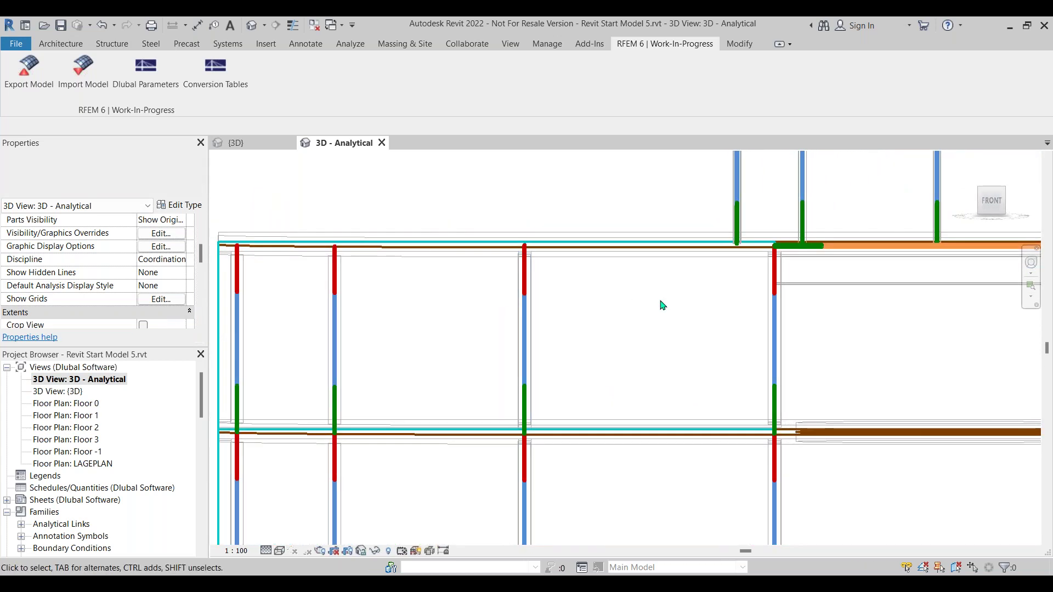
{"action": "scroll", "coordinate": [641, 314], "scroll_direction": "down", "scroll_amount": 3}
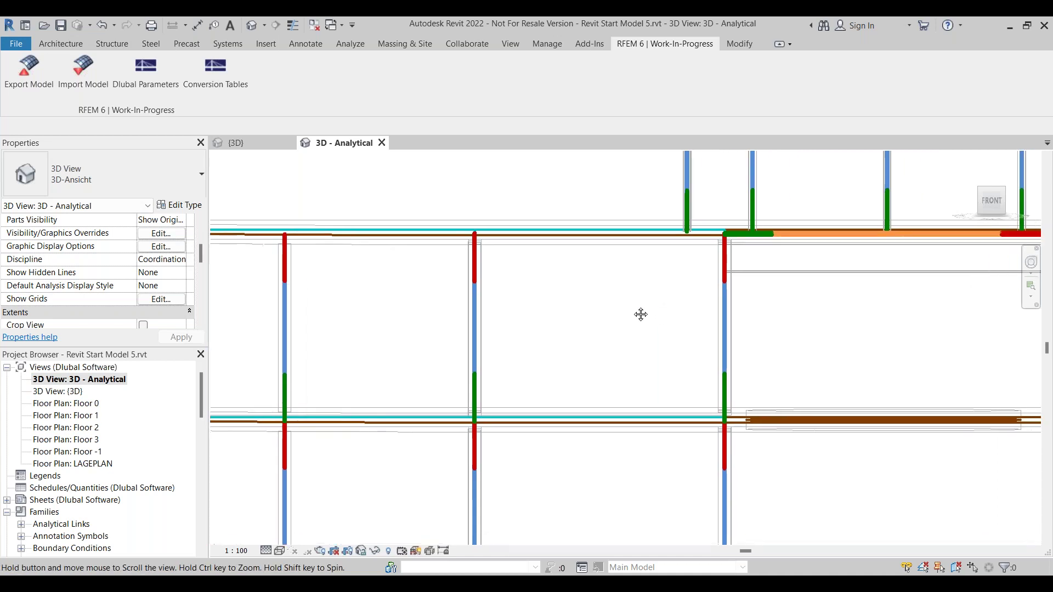
{"action": "middle_click_drag", "start_coordinate": [641, 289], "coordinate": [650, 330], "text": "shift"}
{"action": "middle_click_drag", "start_coordinate": [792, 341], "coordinate": [722, 361]}
{"action": "scroll", "coordinate": [691, 309], "scroll_direction": "up", "scroll_amount": 2}
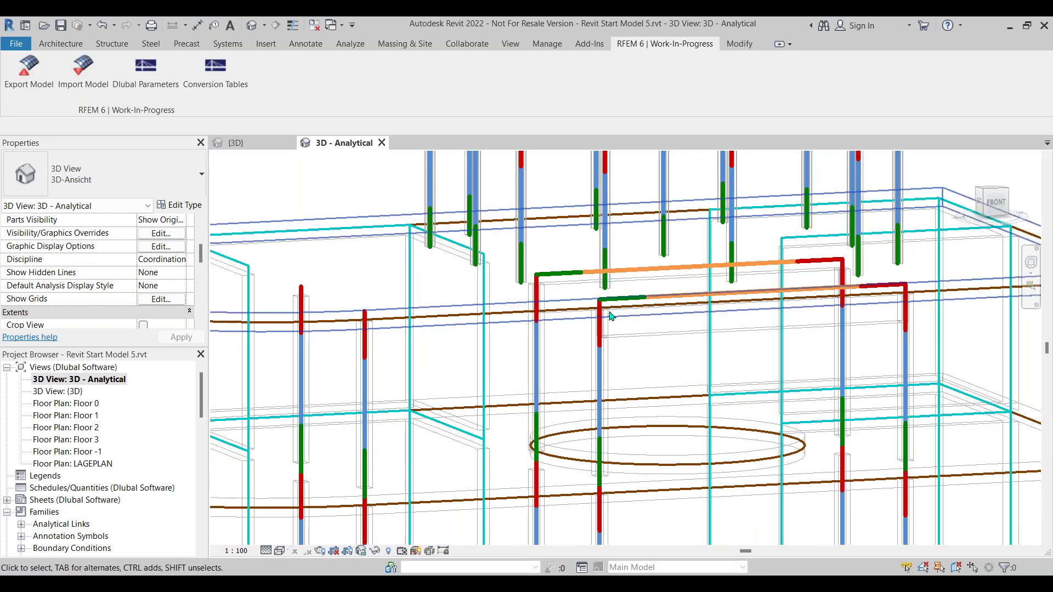
{"action": "scroll", "coordinate": [614, 300], "scroll_direction": "up", "scroll_amount": 1}
{"action": "scroll", "coordinate": [621, 306], "scroll_direction": "down", "scroll_amount": 5}
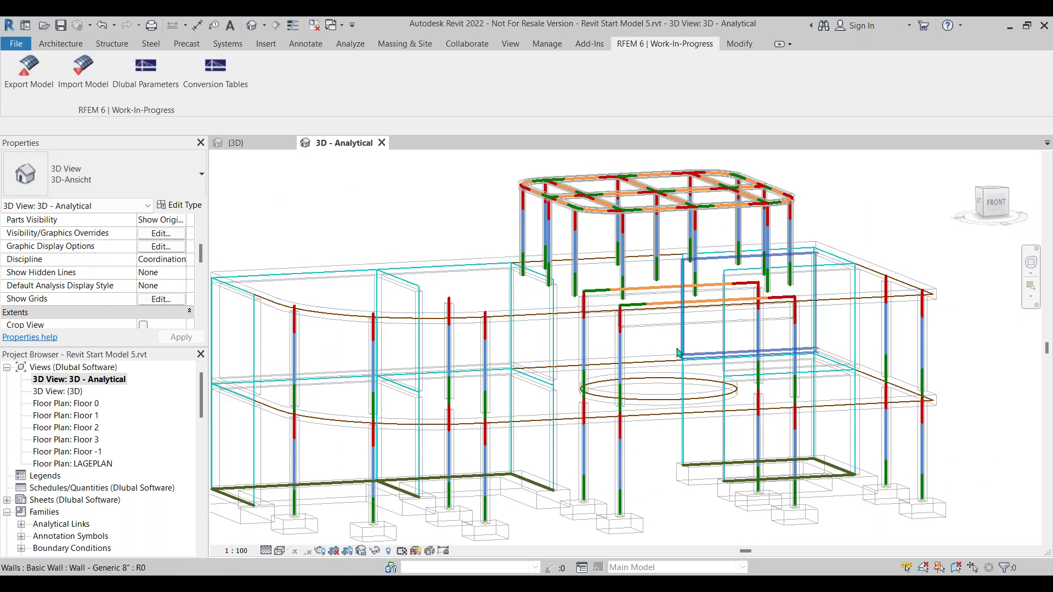
{"action": "scroll", "coordinate": [675, 342], "scroll_direction": "down", "scroll_amount": 1}
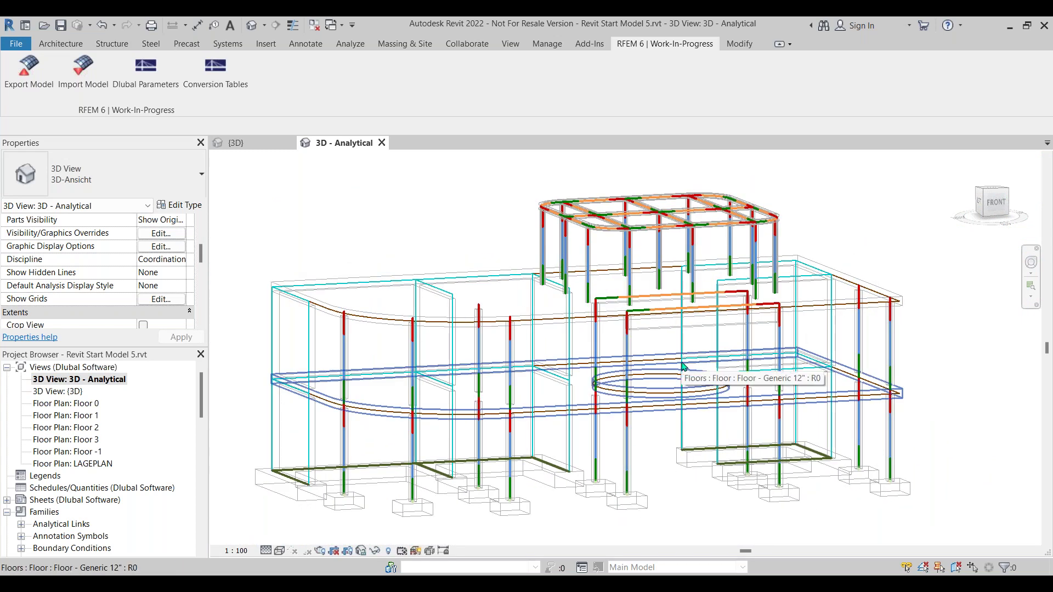
{"action": "scroll", "coordinate": [682, 373], "scroll_direction": "down", "scroll_amount": 1}
{"action": "middle_click_drag", "start_coordinate": [682, 375], "coordinate": [677, 353]}
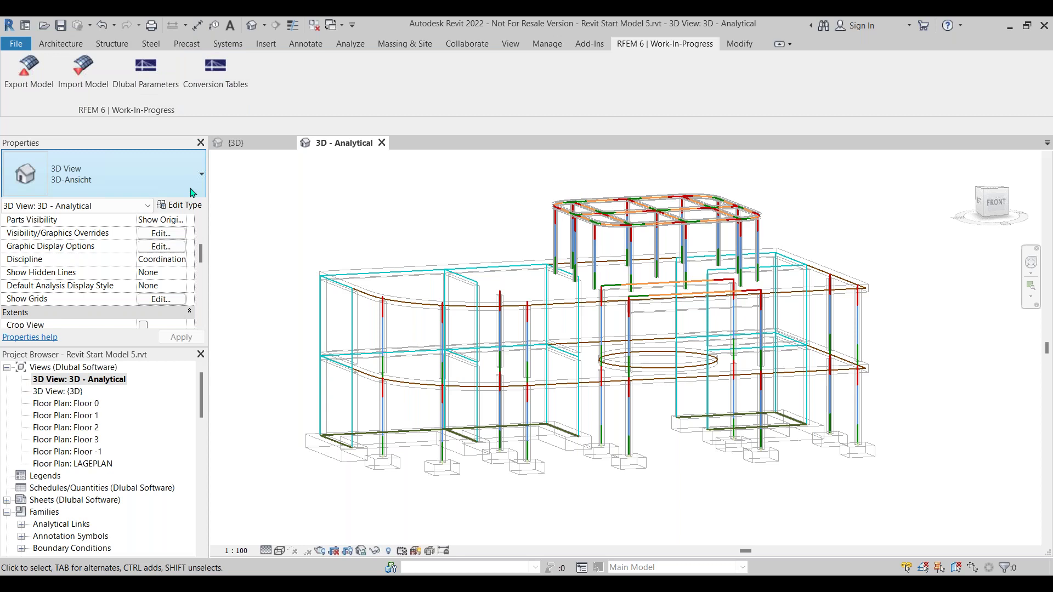
Step: Select the short W6X20 beam at the near end of the rooftop steel frame and review its analytical beam properties
{"action": "left_click", "coordinate": [382, 336]}
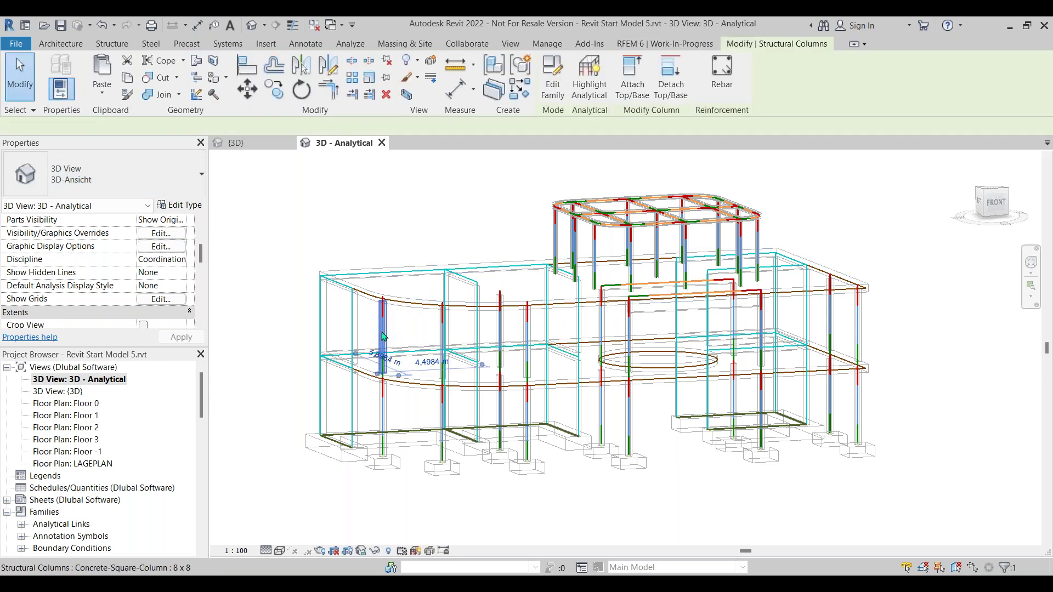
{"action": "left_click", "coordinate": [570, 212]}
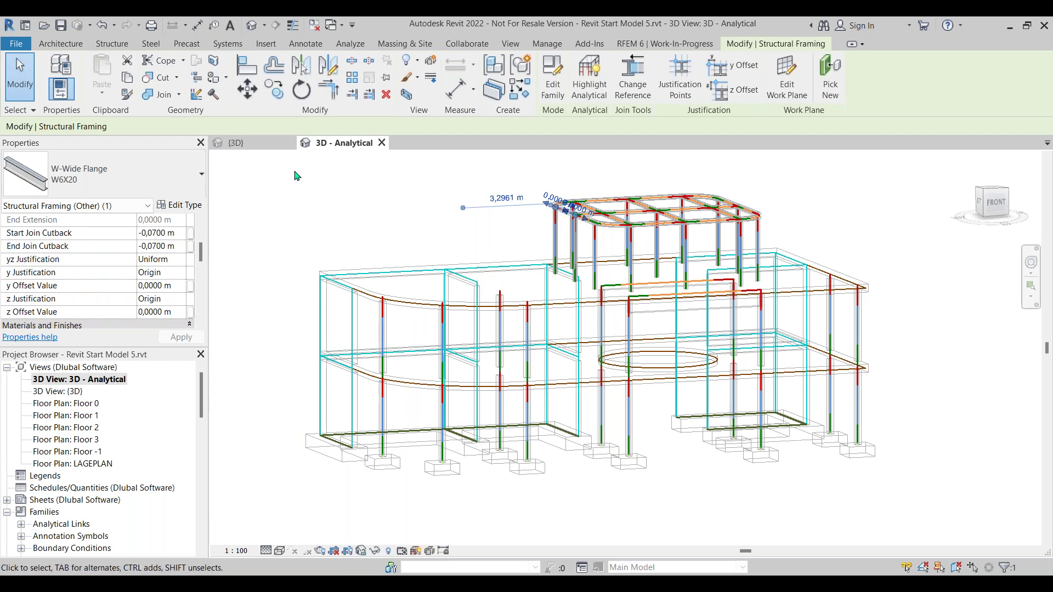
{"action": "scroll", "coordinate": [557, 215], "scroll_direction": "up", "scroll_amount": 3}
{"action": "middle_click_drag", "start_coordinate": [460, 231], "coordinate": [525, 224]}
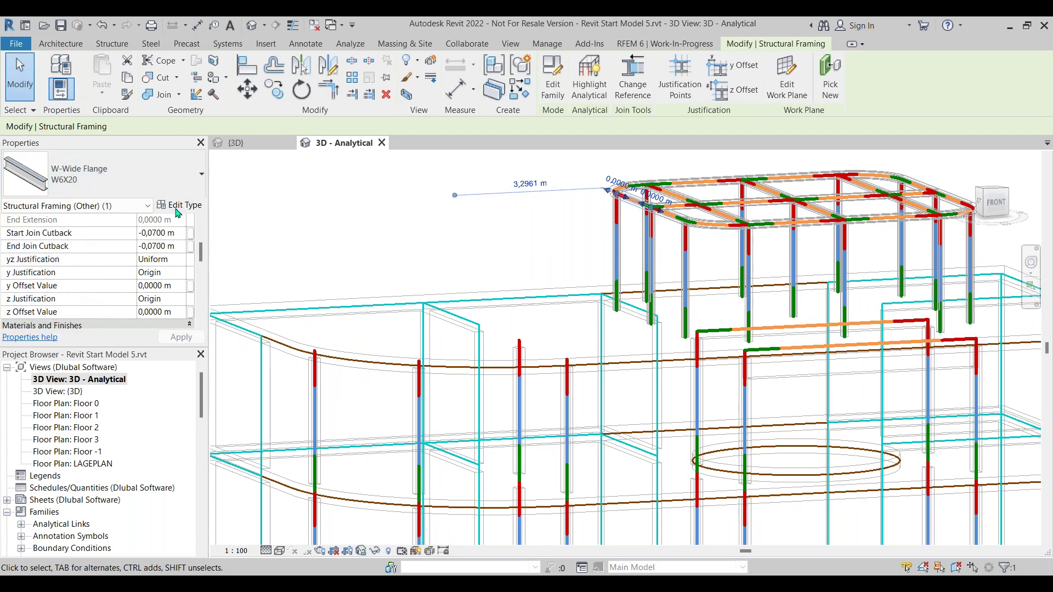
{"action": "scroll", "coordinate": [177, 241], "scroll_direction": "up", "scroll_amount": 3}
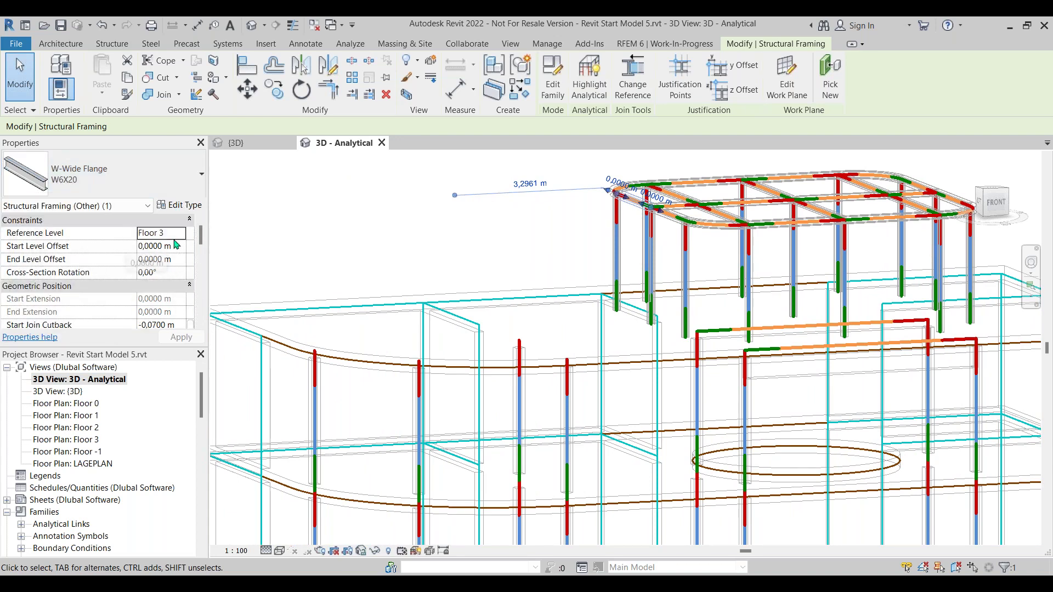
{"action": "left_click", "coordinate": [137, 205]}
{"action": "left_click", "coordinate": [49, 219]}
{"action": "scroll", "coordinate": [138, 245], "scroll_direction": "down", "scroll_amount": 4}
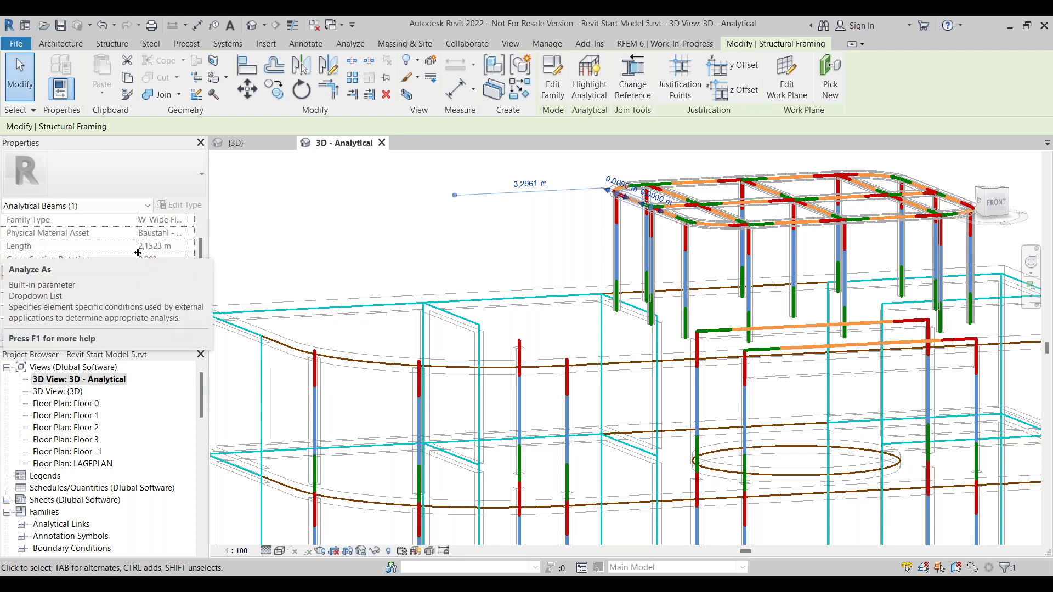
{"action": "scroll", "coordinate": [145, 233], "scroll_direction": "up", "scroll_amount": 4}
Step: Return to the rooftop beam's structural framing properties and widen the property values to read its structural material
{"action": "left_click", "coordinate": [114, 208]}
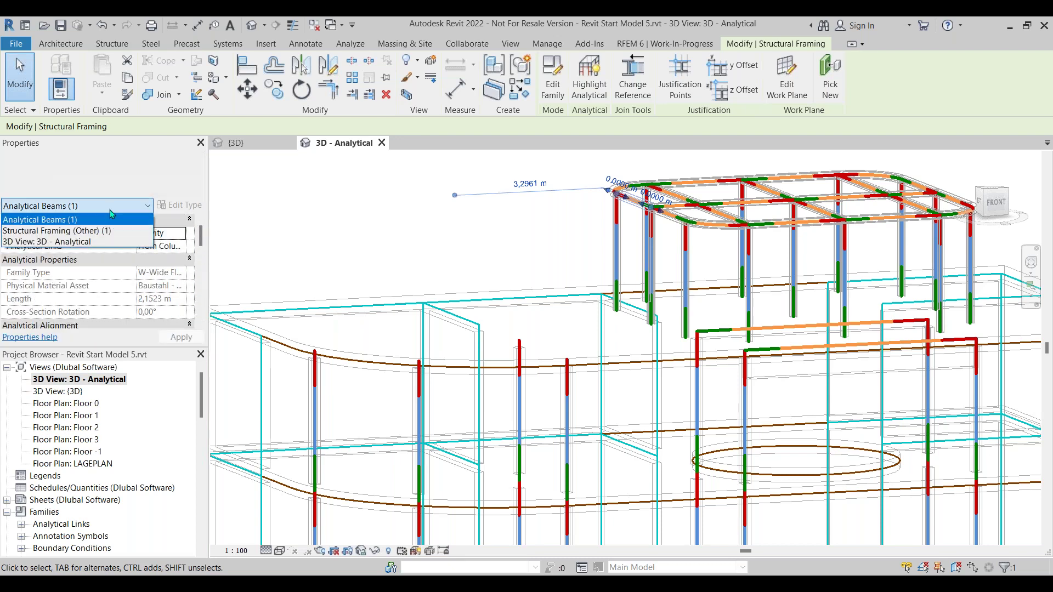
{"action": "left_click", "coordinate": [116, 219]}
{"action": "scroll", "coordinate": [121, 262], "scroll_direction": "down", "scroll_amount": 3}
{"action": "scroll", "coordinate": [121, 263], "scroll_direction": "down", "scroll_amount": 3}
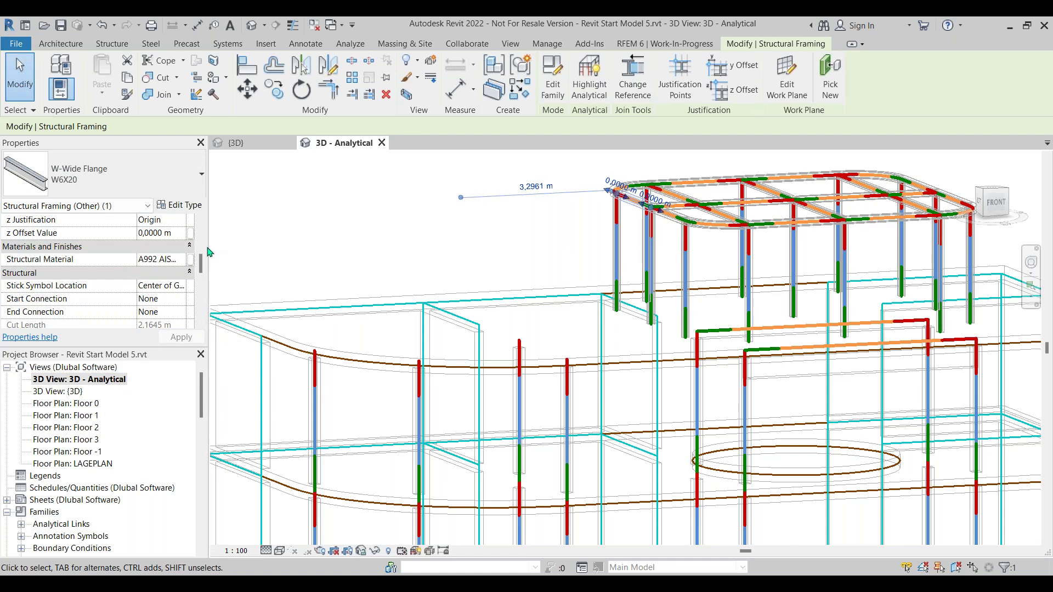
{"action": "left_click_drag", "start_coordinate": [210, 253], "coordinate": [273, 253]}
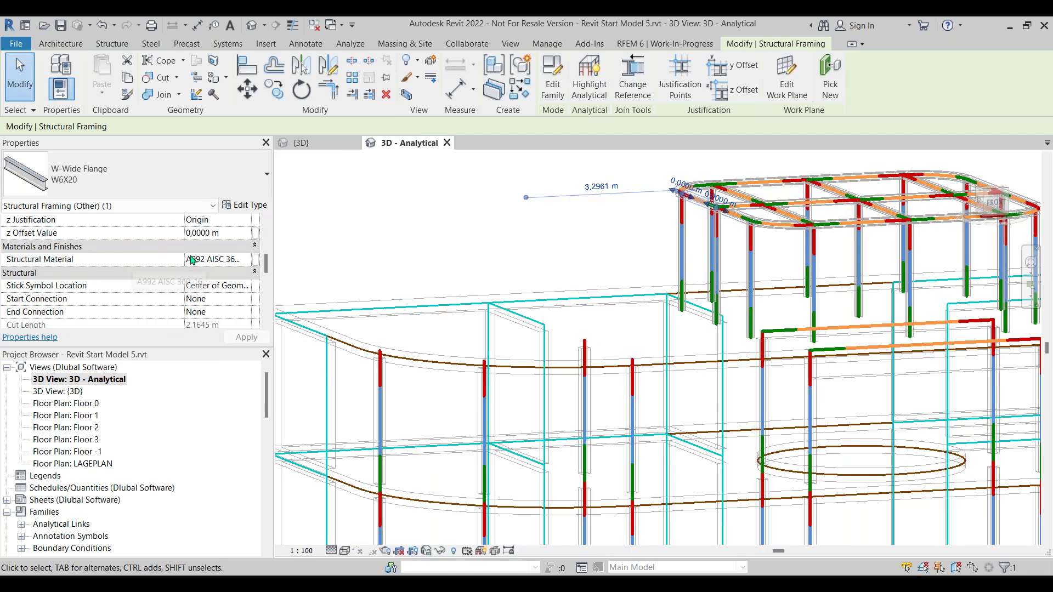
Step: Examine the name and identity data of the rooftop beam's structural material in the Material Browser, and close it
{"action": "left_click", "coordinate": [248, 260]}
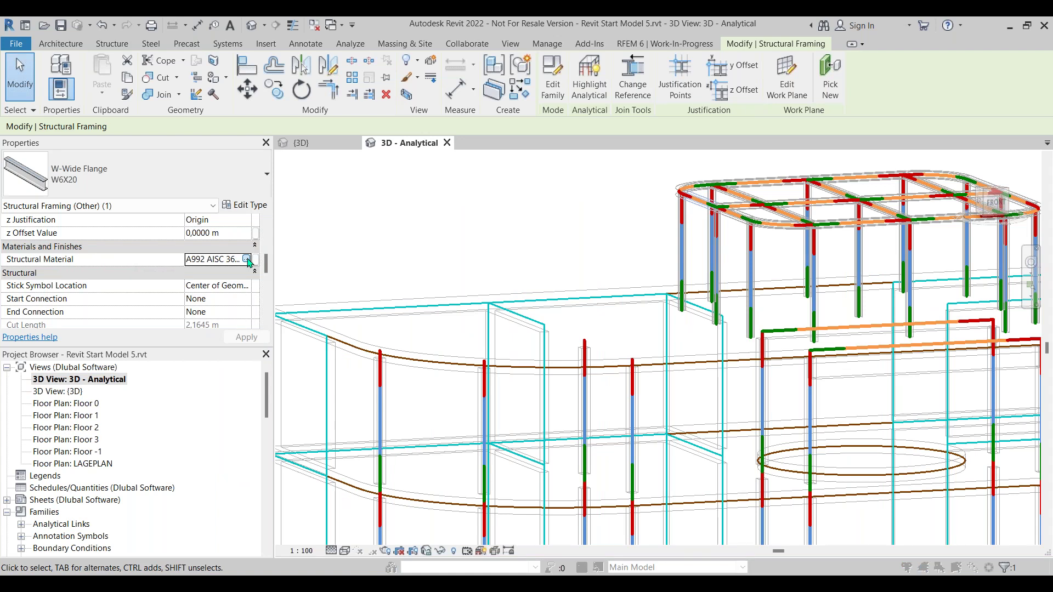
{"action": "left_click", "coordinate": [248, 260]}
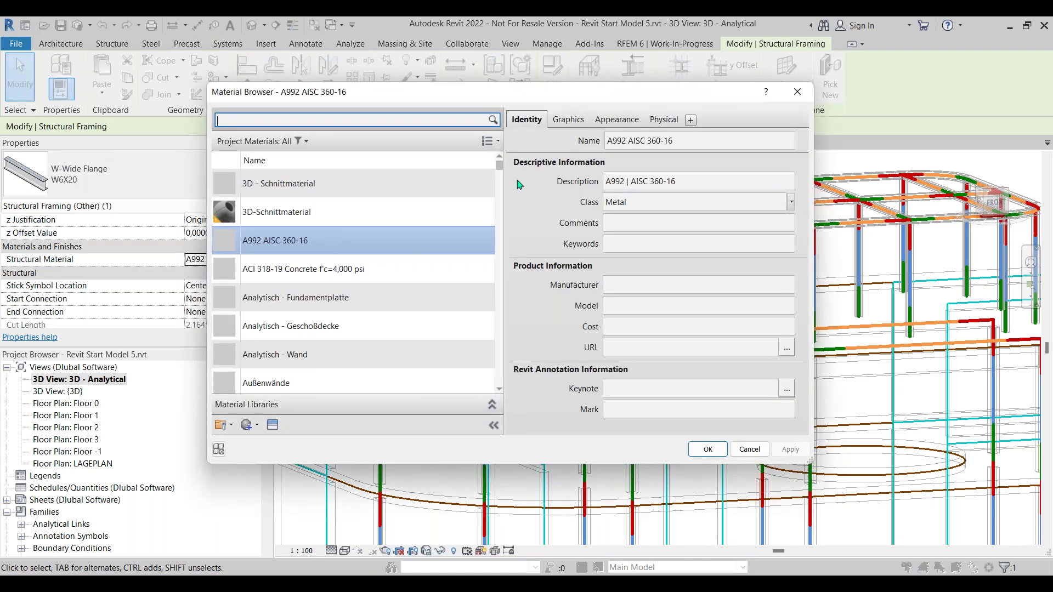
{"action": "left_click", "coordinate": [679, 142]}
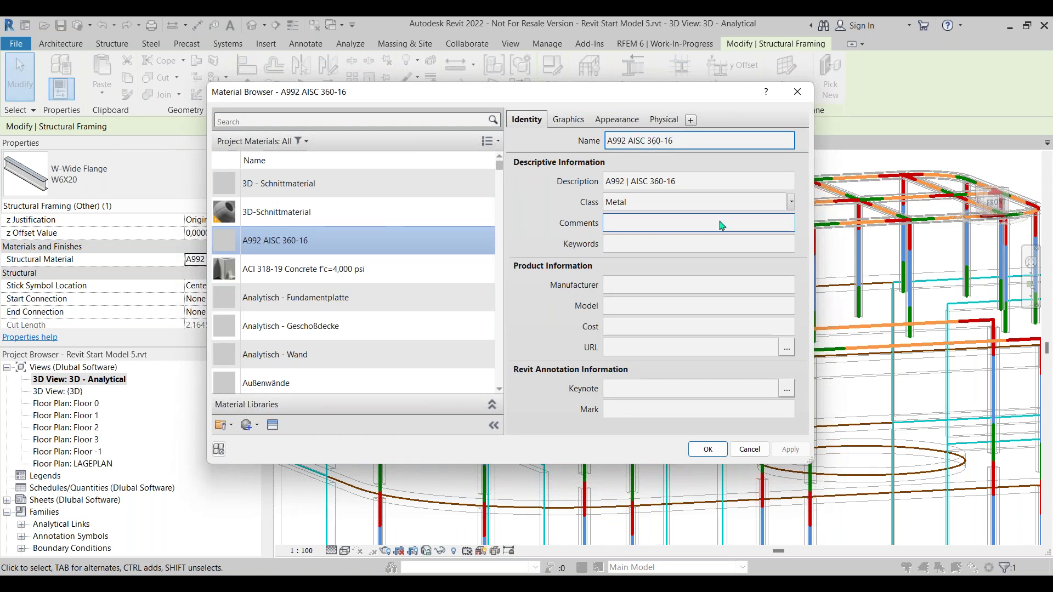
{"action": "left_click_drag", "start_coordinate": [673, 141], "coordinate": [606, 141]}
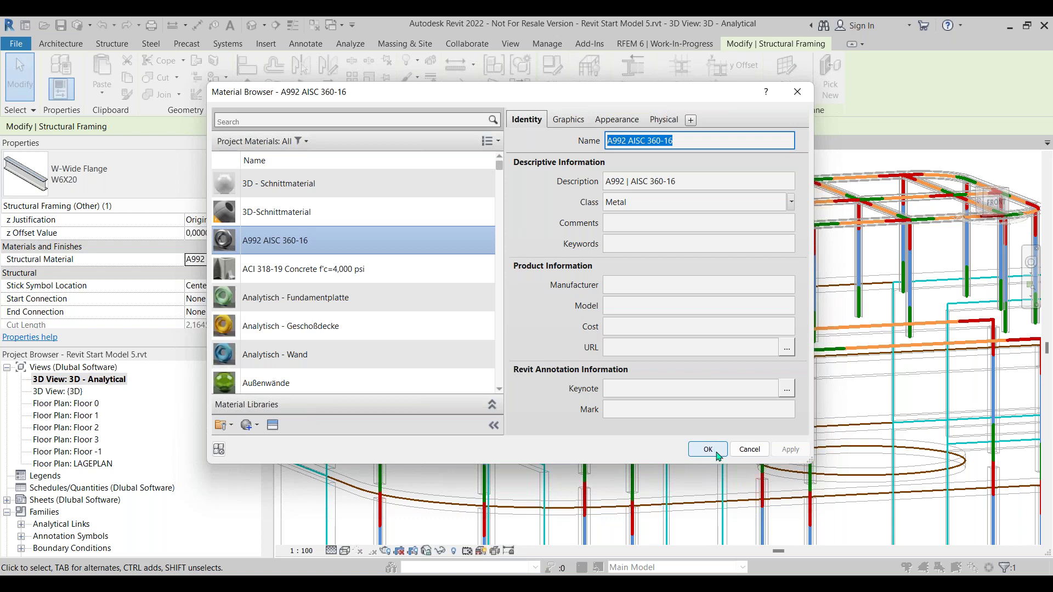
{"action": "left_click", "coordinate": [712, 451]}
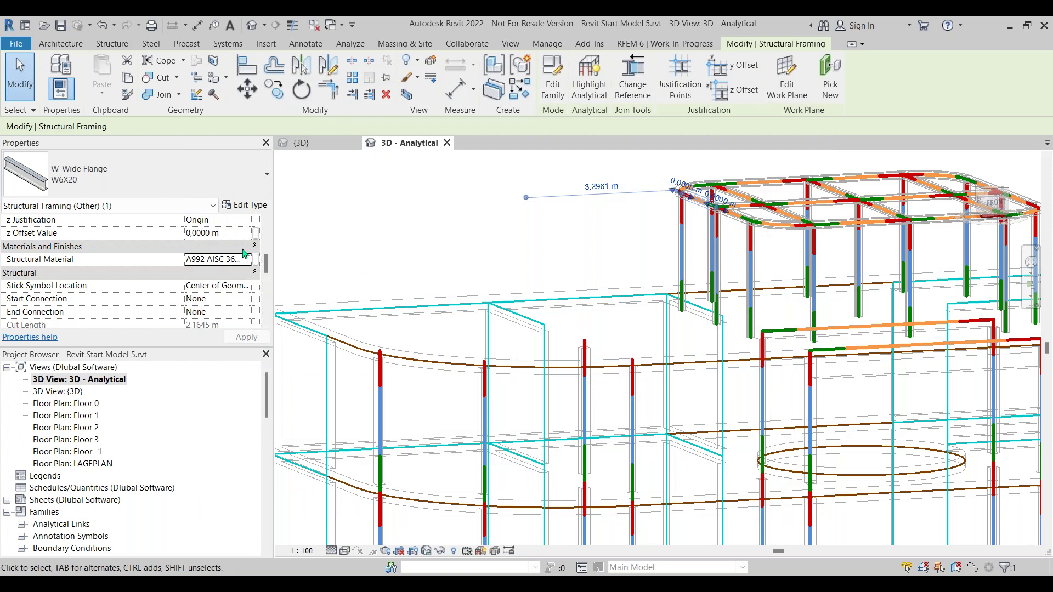
Step: Deselect the beam, open the RFEM 6 conversion tables and compare the export and import mappings of the A992 steel material
{"action": "left_click", "coordinate": [452, 207]}
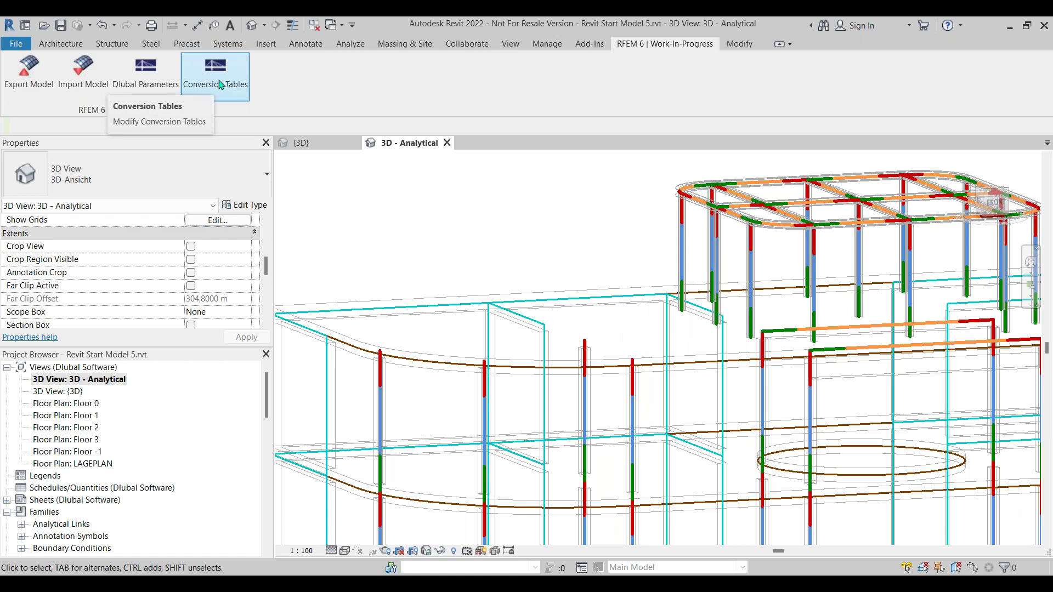
{"action": "left_click", "coordinate": [199, 81]}
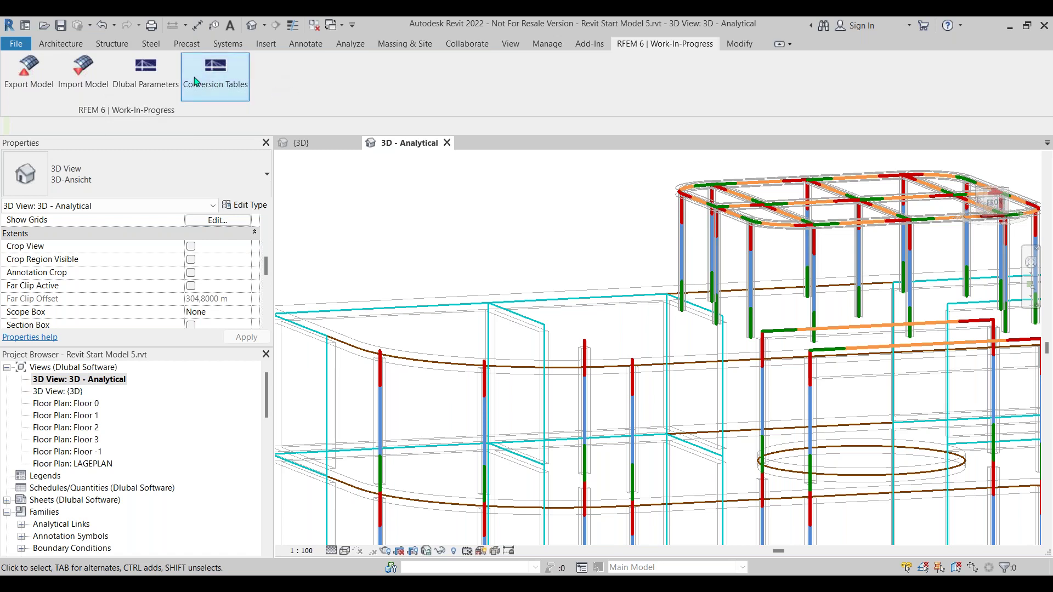
{"action": "mouse_move", "coordinate": [444, 126]}
{"action": "left_mouse_down"}
{"action": "mouse_move", "coordinate": [455, 133]}
{"action": "mouse_move", "coordinate": [439, 122]}
{"action": "left_mouse_up"}
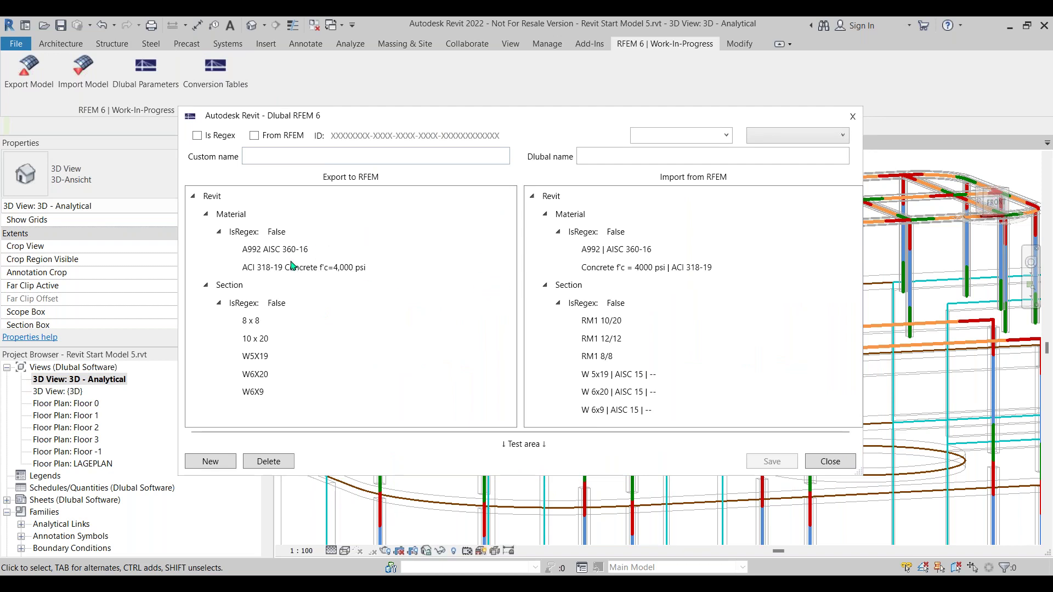
{"action": "left_click", "coordinate": [275, 252]}
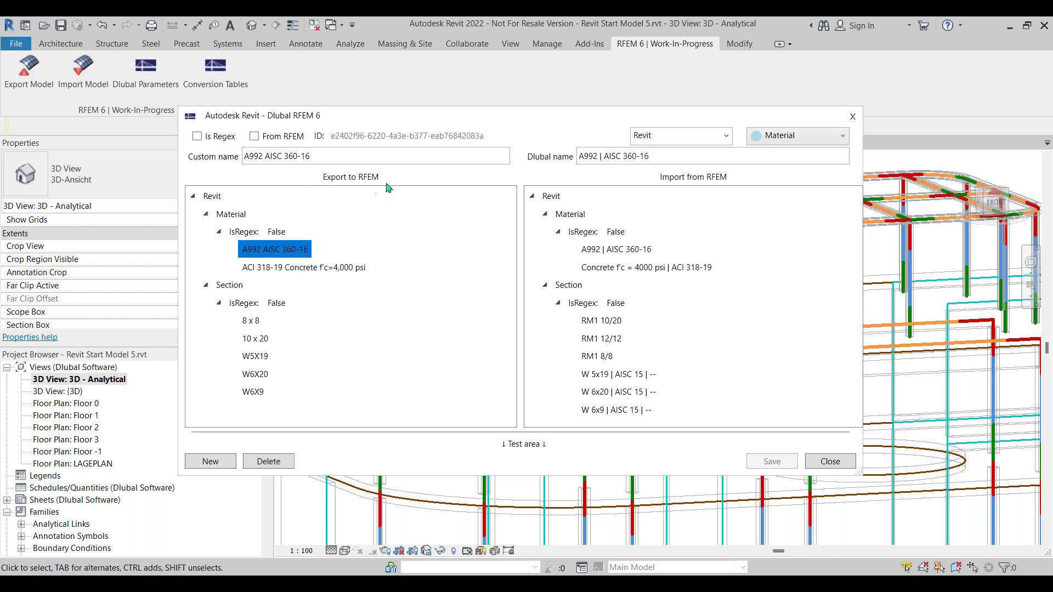
{"action": "left_click", "coordinate": [605, 251]}
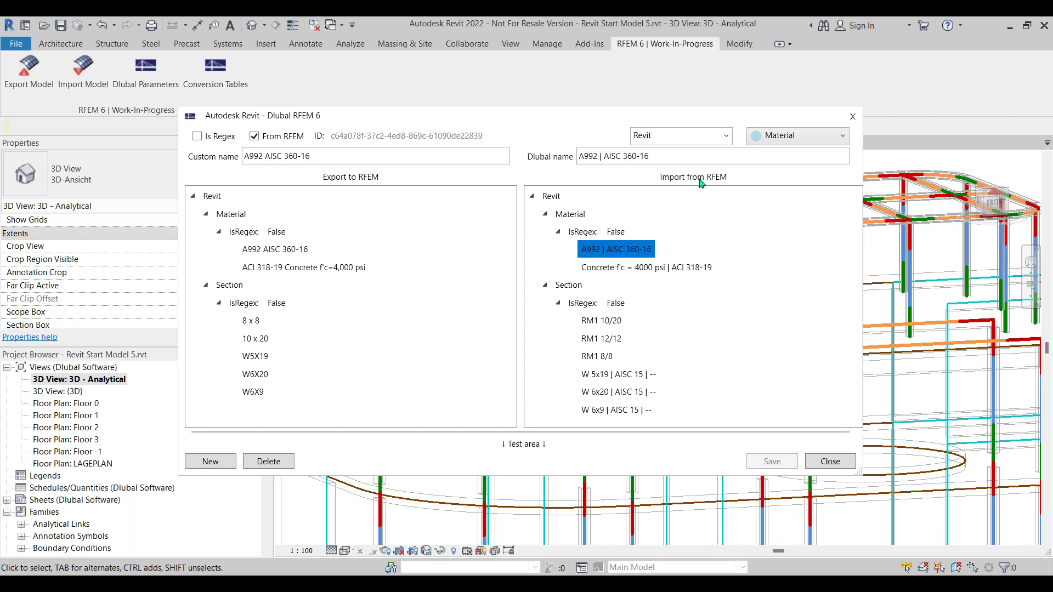
{"action": "left_click", "coordinate": [276, 252]}
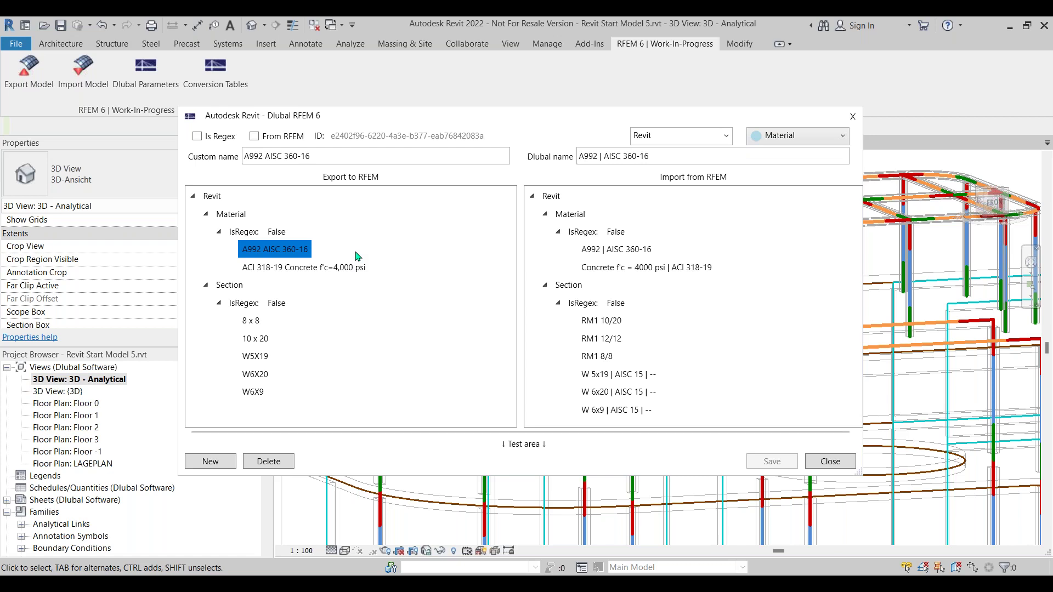
Step: Create a new conversion table entry for Revit in the Material category
{"action": "left_click", "coordinate": [213, 463]}
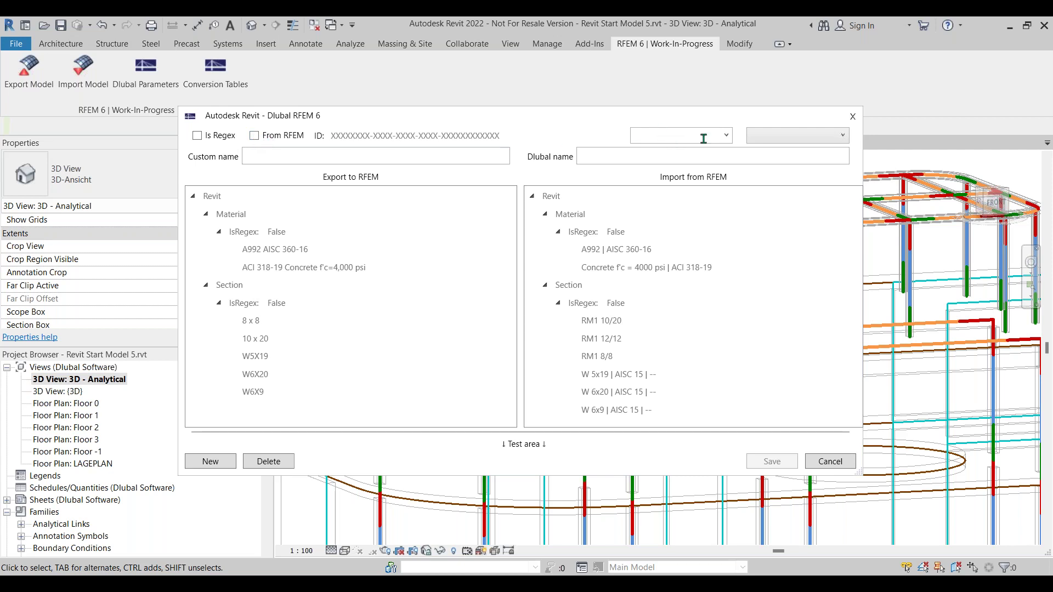
{"action": "left_click", "coordinate": [725, 136]}
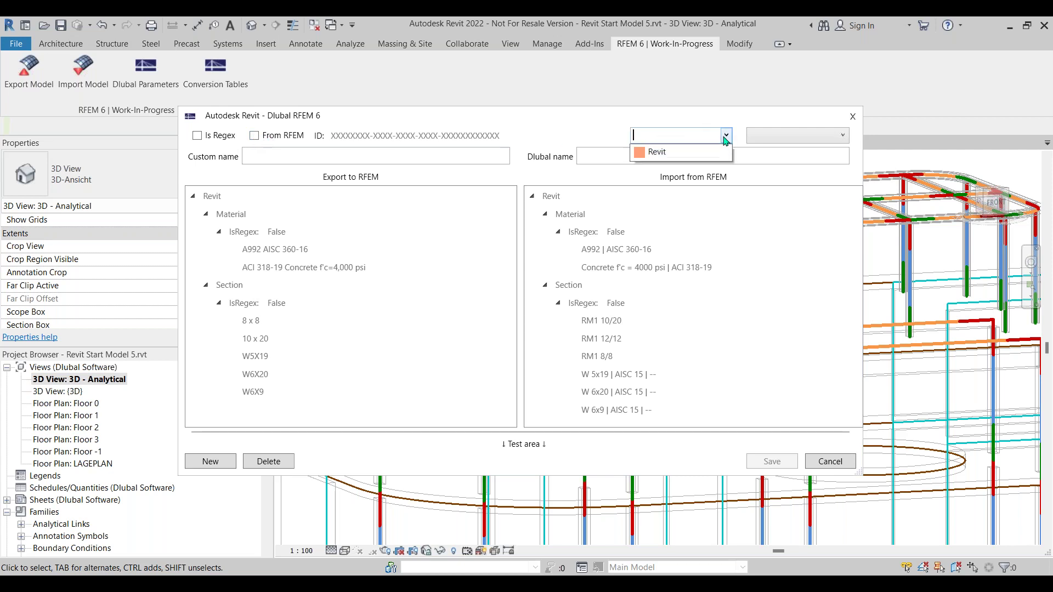
{"action": "left_click", "coordinate": [687, 154]}
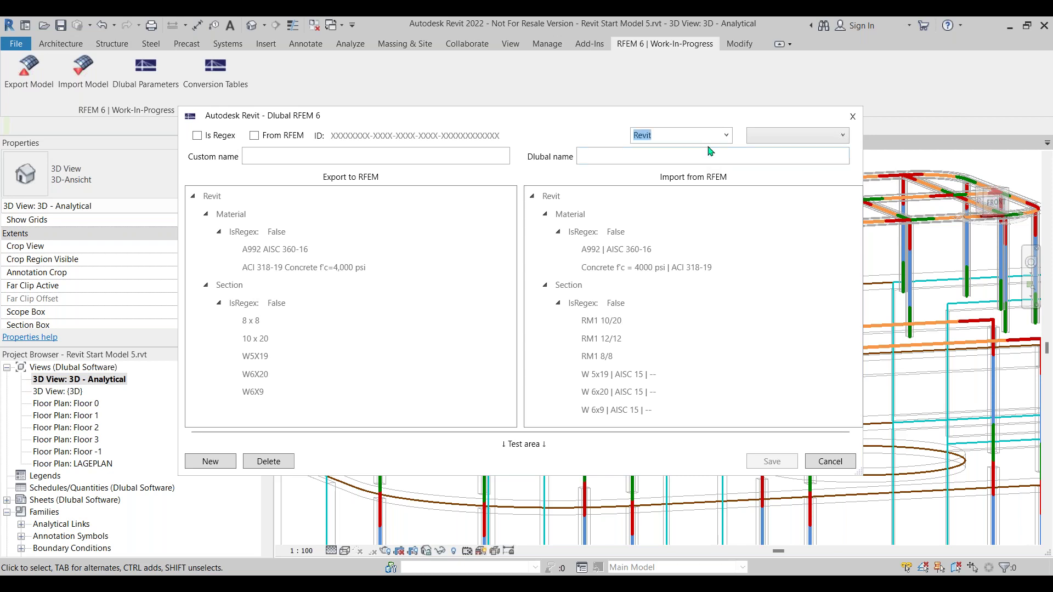
{"action": "left_click", "coordinate": [797, 136]}
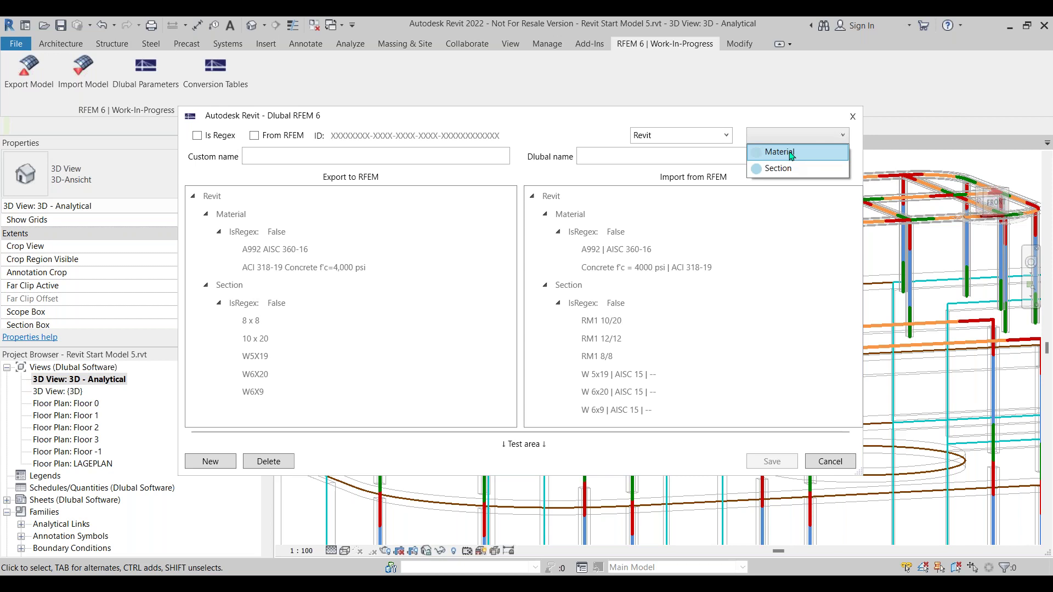
{"action": "left_click", "coordinate": [791, 153]}
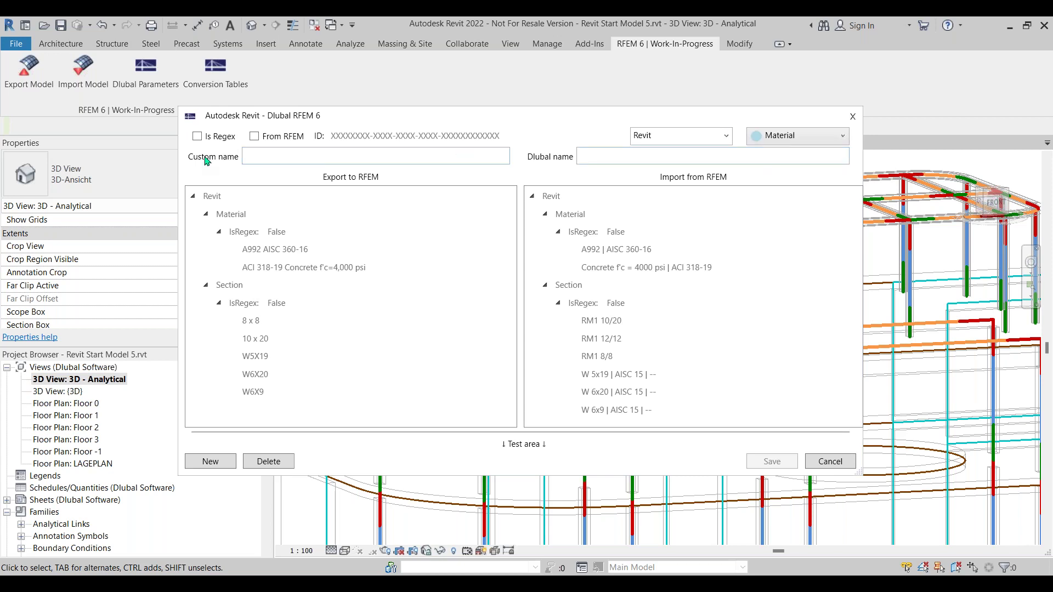
Step: Map the custom name "Revit Materila Name" to the Dlubal name "RFEM Material Name" and save the conversion entry
{"action": "left_click", "coordinate": [256, 157]}
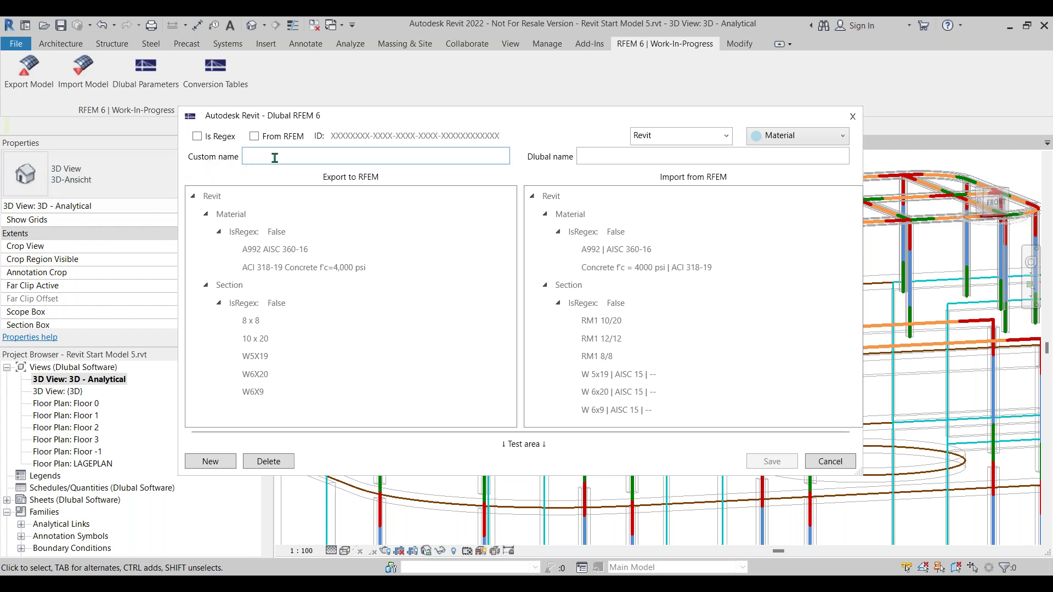
{"action": "left_click", "coordinate": [615, 157]}
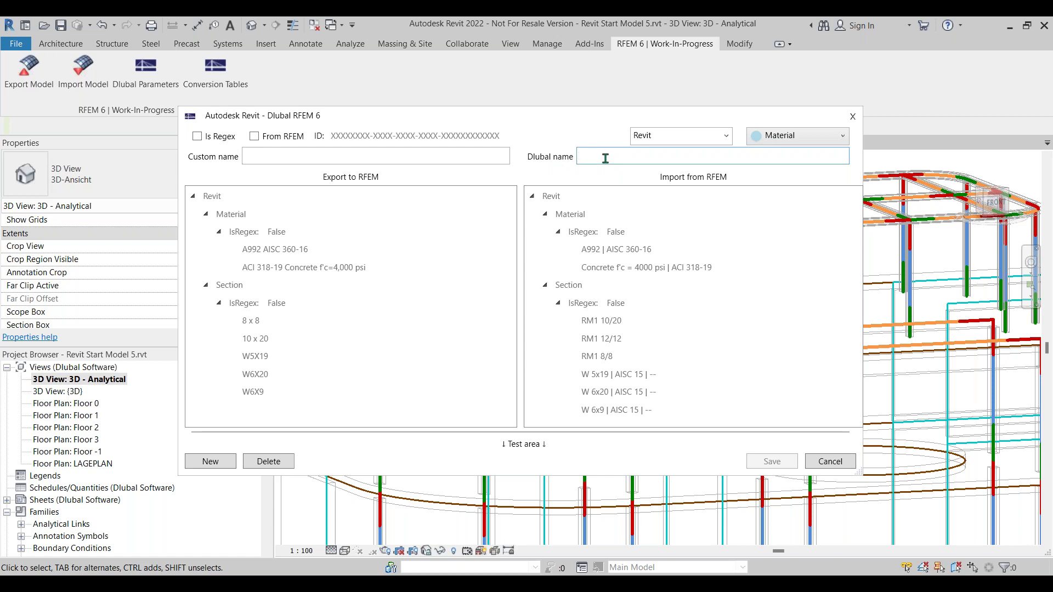
{"action": "left_click", "coordinate": [460, 160]}
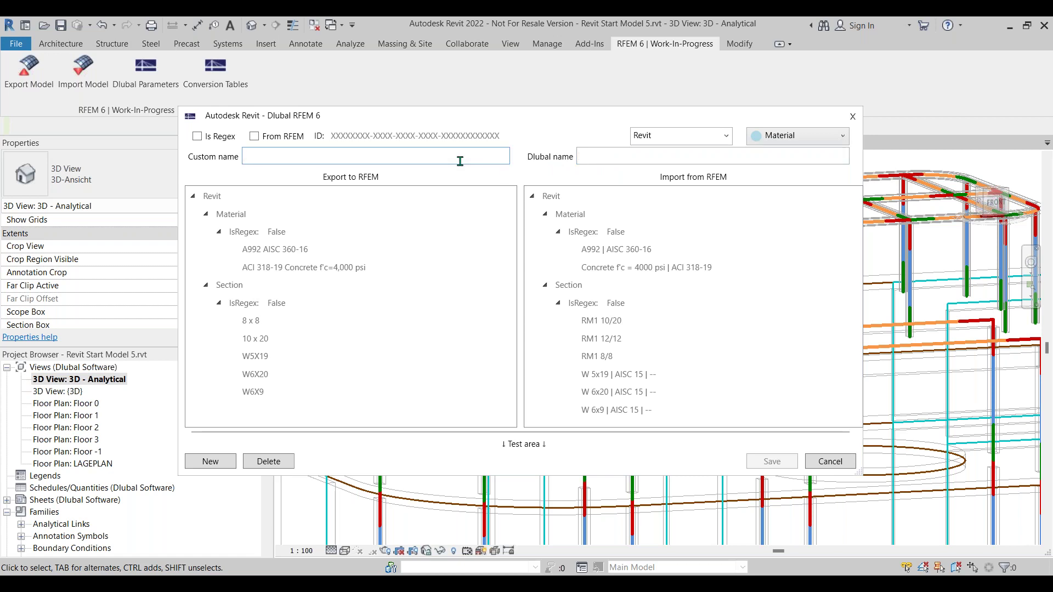
{"action": "type", "text": "Revit Materila Name"}
{"action": "left_click", "coordinate": [609, 150]}
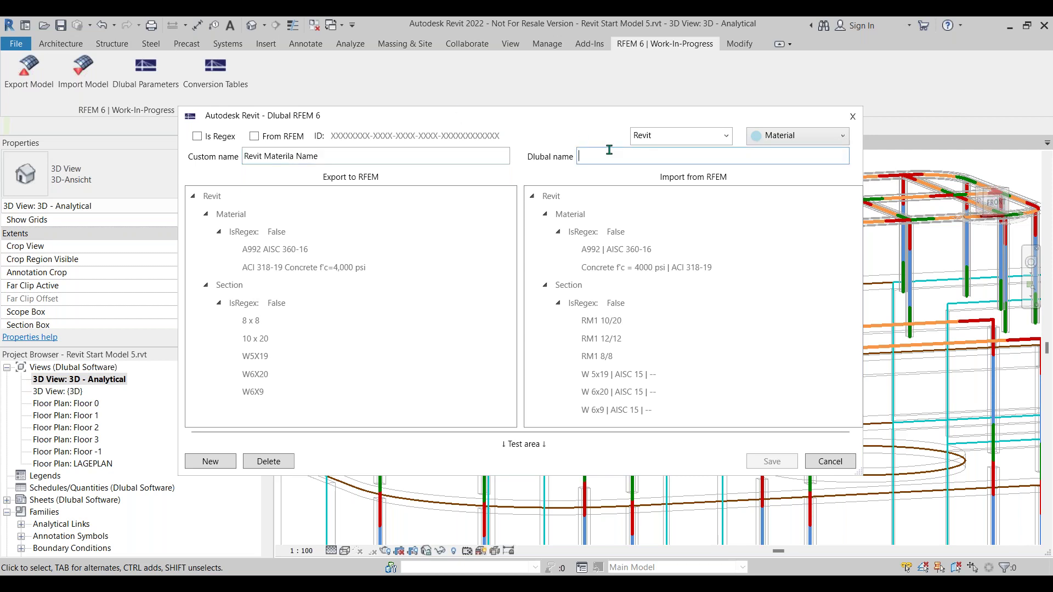
{"action": "type", "text": "RFEM "}
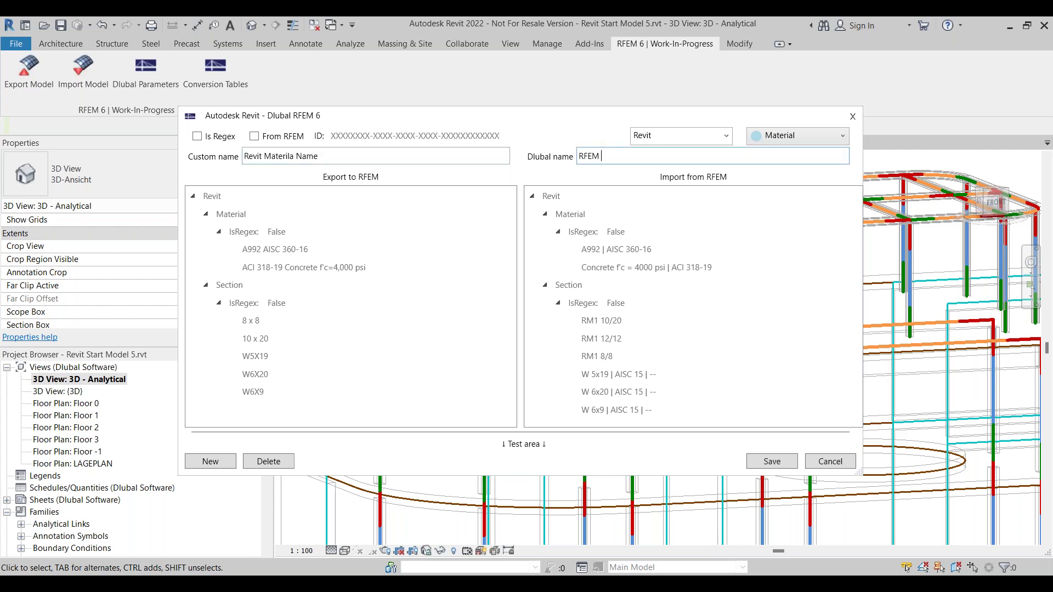
{"action": "type", "text": "Material Name"}
{"action": "left_click", "coordinate": [768, 460]}
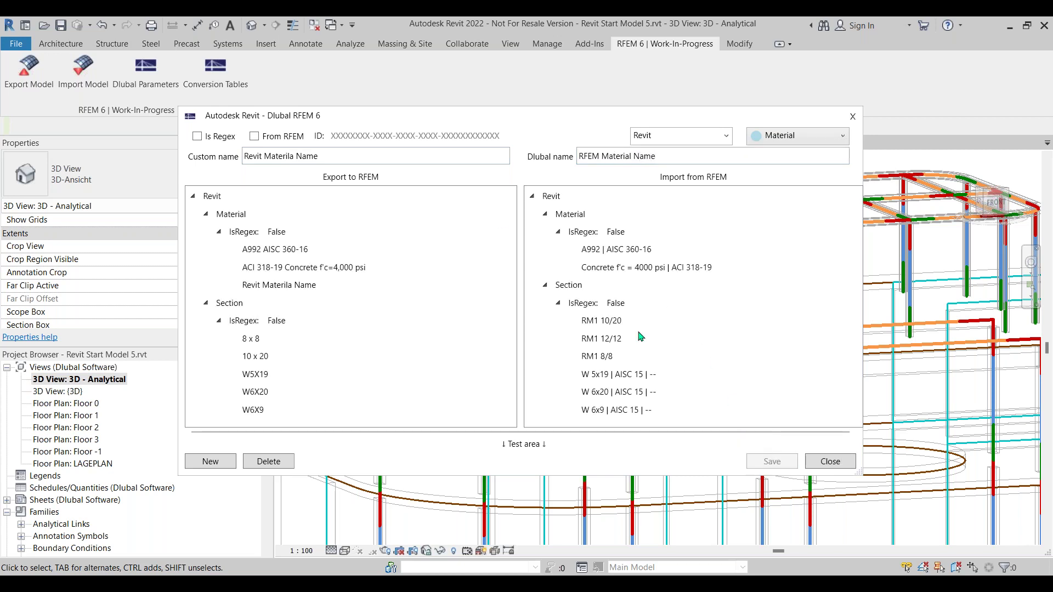
Step: Review the name mapping of the "Revit Materila Name" entry and the category choices available for conversion entries
{"action": "left_click", "coordinate": [301, 287]}
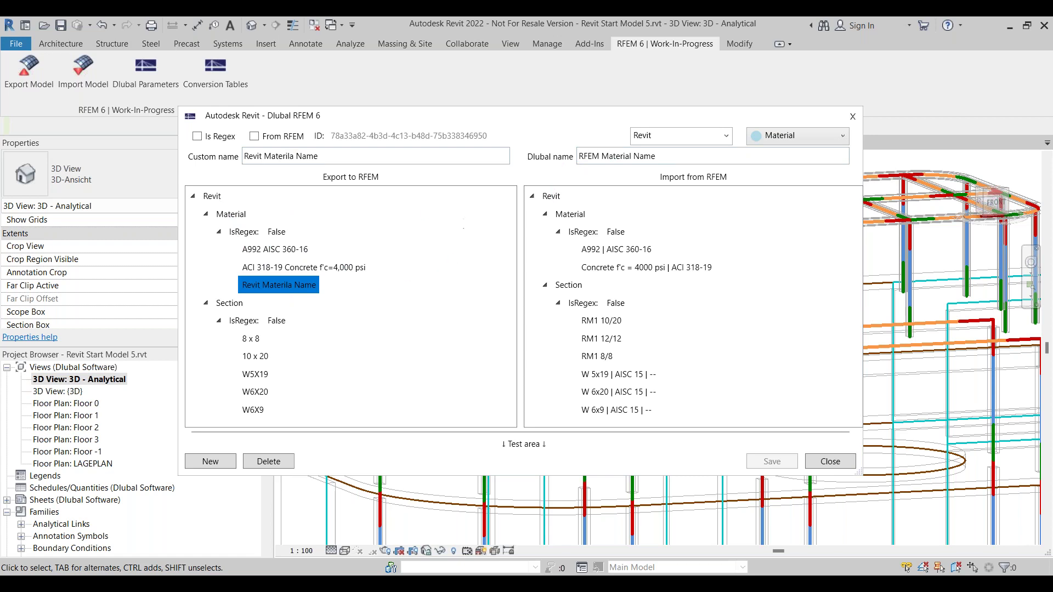
{"action": "left_click", "coordinate": [772, 137]}
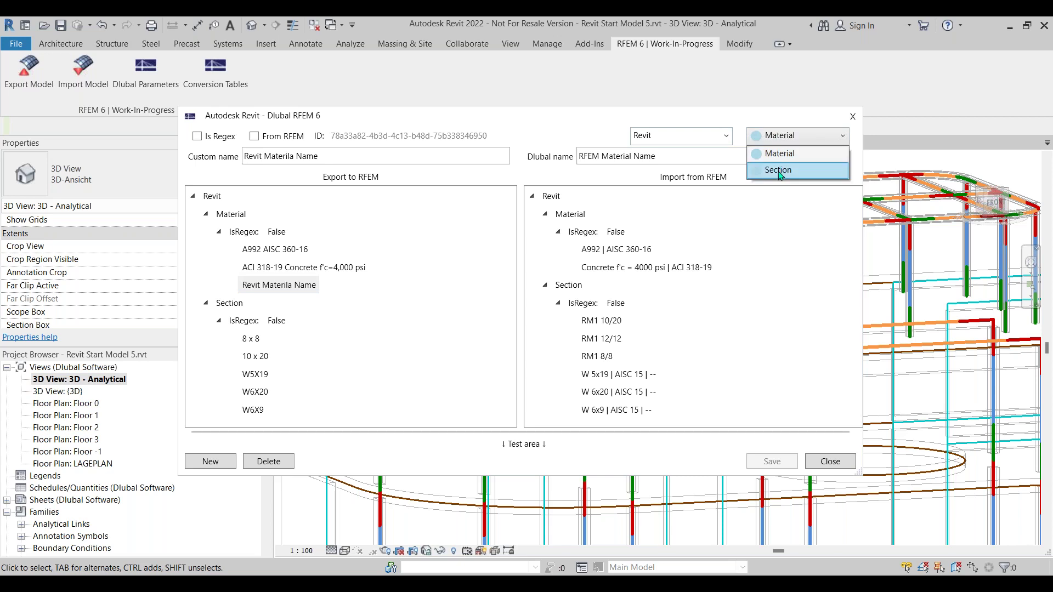
{"action": "left_click", "coordinate": [781, 137]}
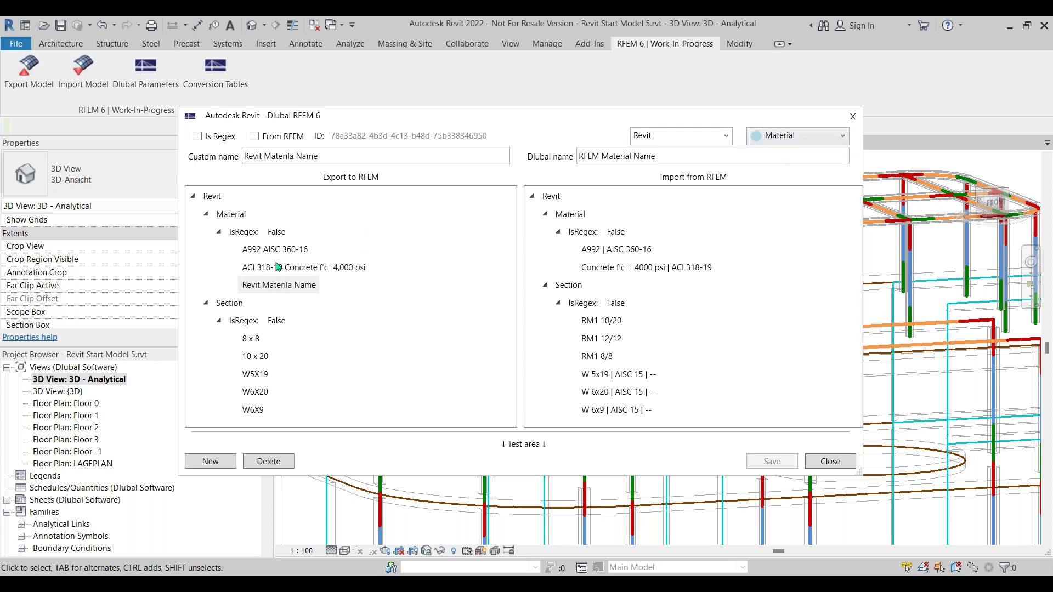
Step: Compare the custom name and Dlubal name of the exported W5X19 section entry, and close the conversion tables
{"action": "left_click", "coordinate": [256, 375]}
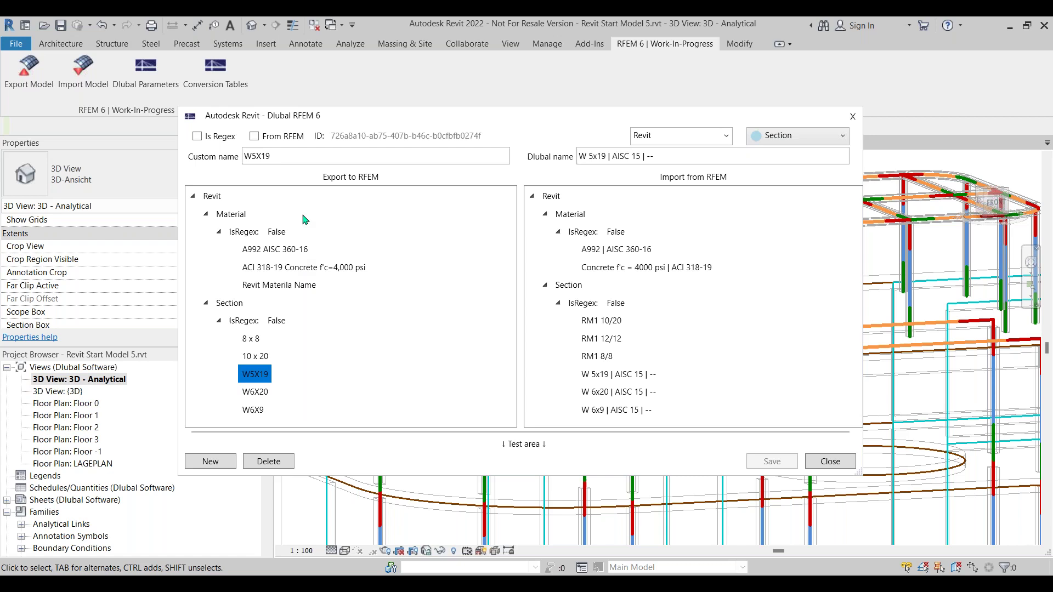
{"action": "double_click", "coordinate": [285, 150]}
{"action": "left_click", "coordinate": [263, 162]}
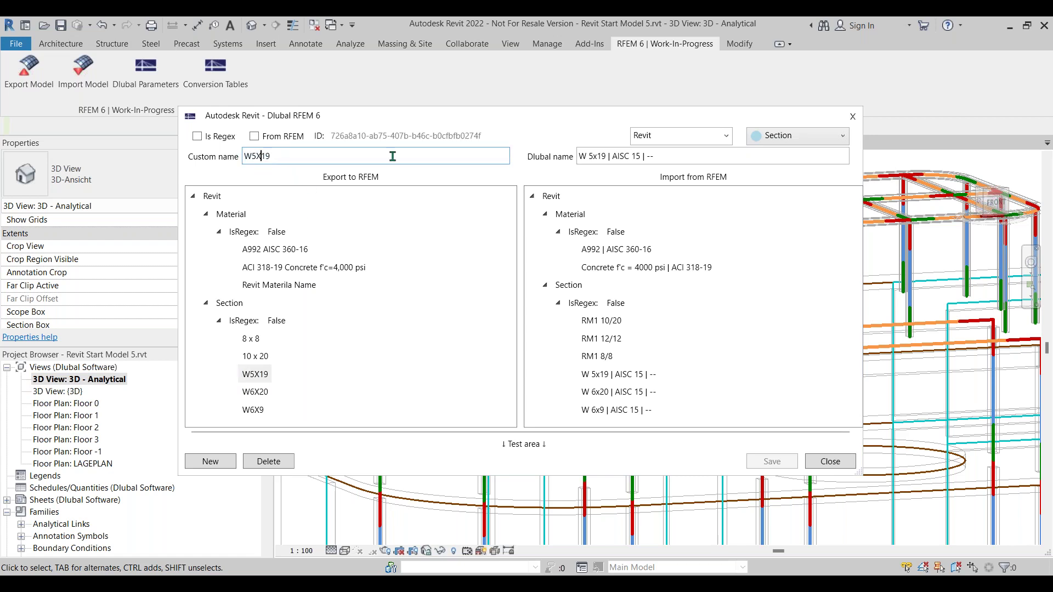
{"action": "left_click_drag", "start_coordinate": [656, 159], "coordinate": [573, 160]}
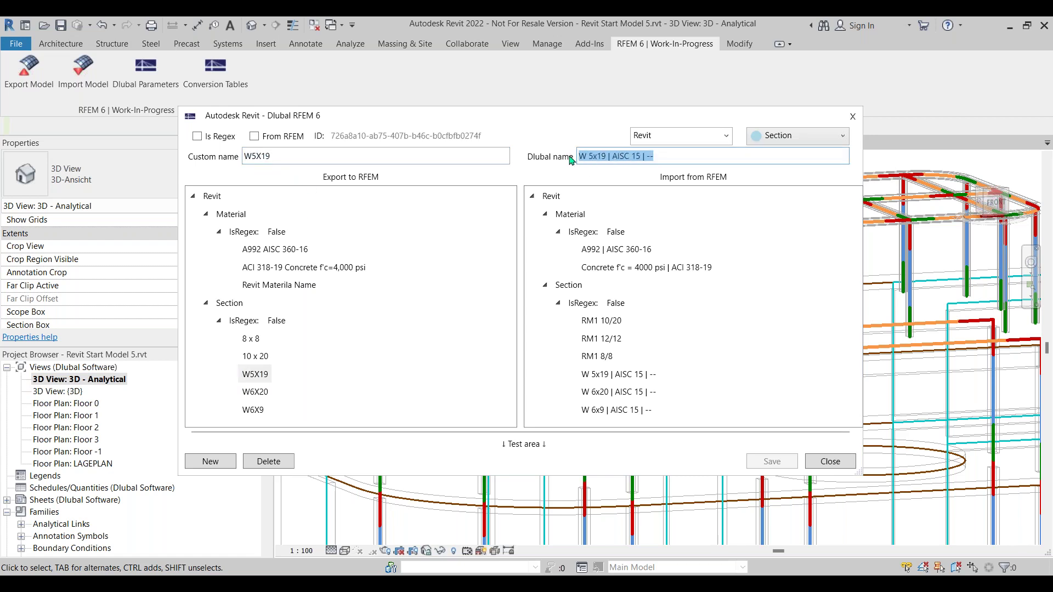
{"action": "left_click", "coordinate": [627, 157]}
{"action": "left_click_drag", "start_coordinate": [639, 157], "coordinate": [609, 158]}
{"action": "left_click", "coordinate": [656, 159]}
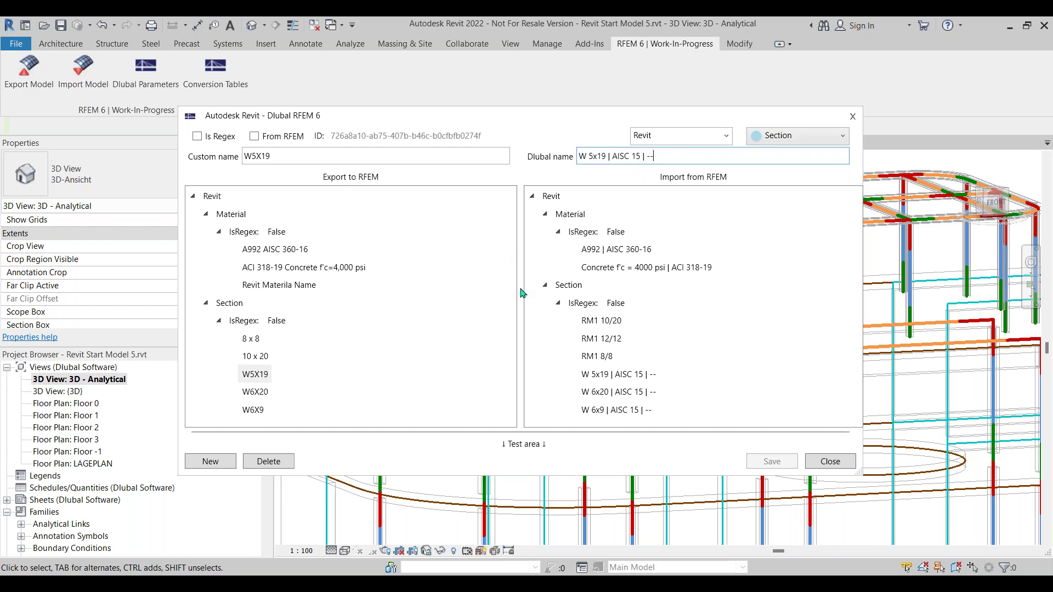
{"action": "left_click", "coordinate": [829, 462]}
Step: Set the RFEM export to convert isolated foundations to nodal support YYY NNY and wall foundations to line support YYY NNN
{"action": "scroll", "coordinate": [864, 353], "scroll_direction": "down", "scroll_amount": 5}
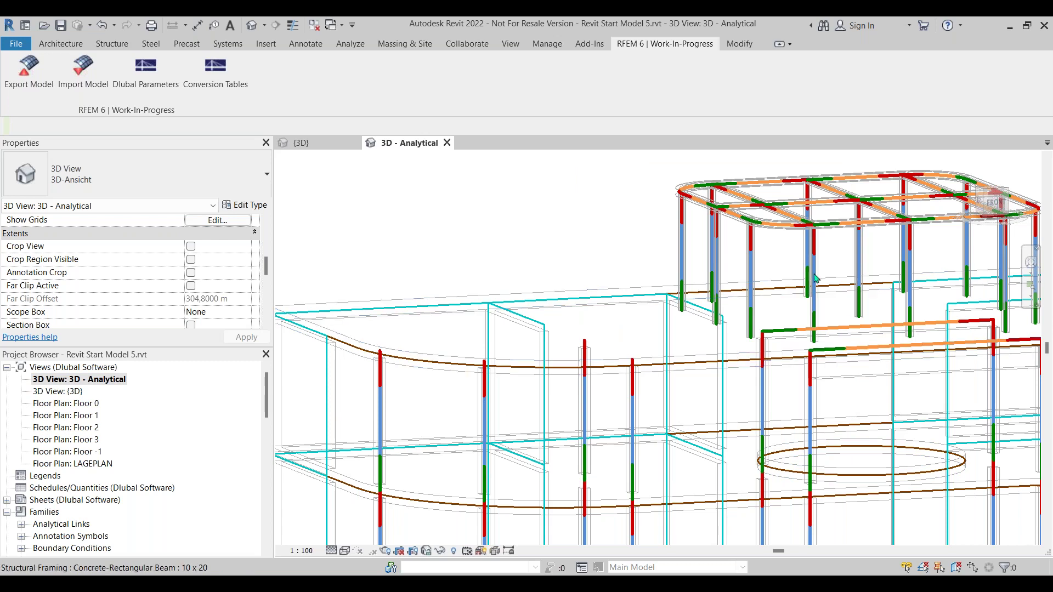
{"action": "scroll", "coordinate": [393, 208], "scroll_direction": "down", "scroll_amount": 1}
{"action": "scroll", "coordinate": [393, 209], "scroll_direction": "down", "scroll_amount": 1}
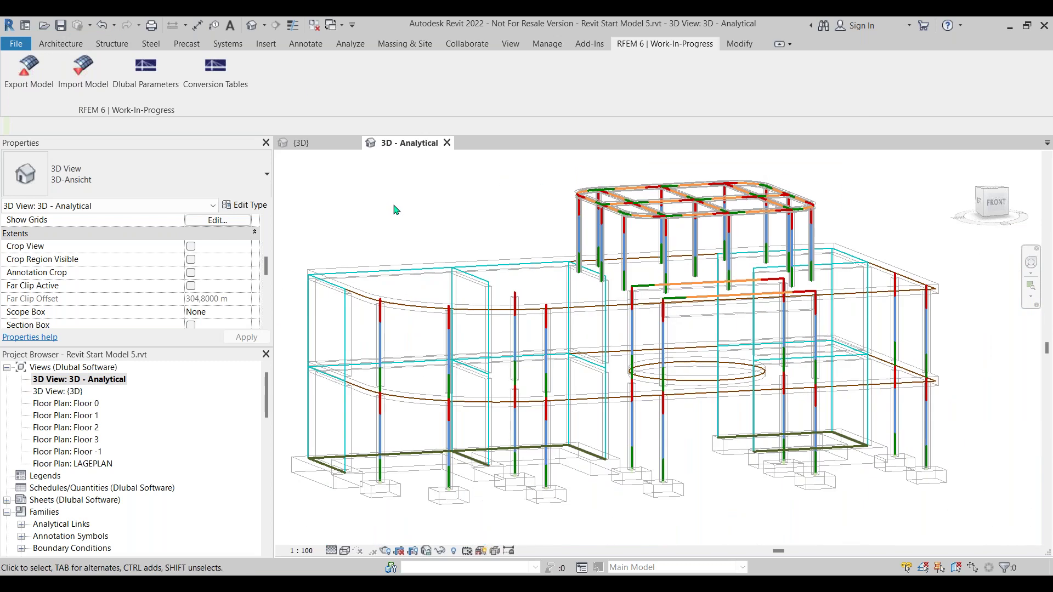
{"action": "left_click", "coordinate": [33, 77]}
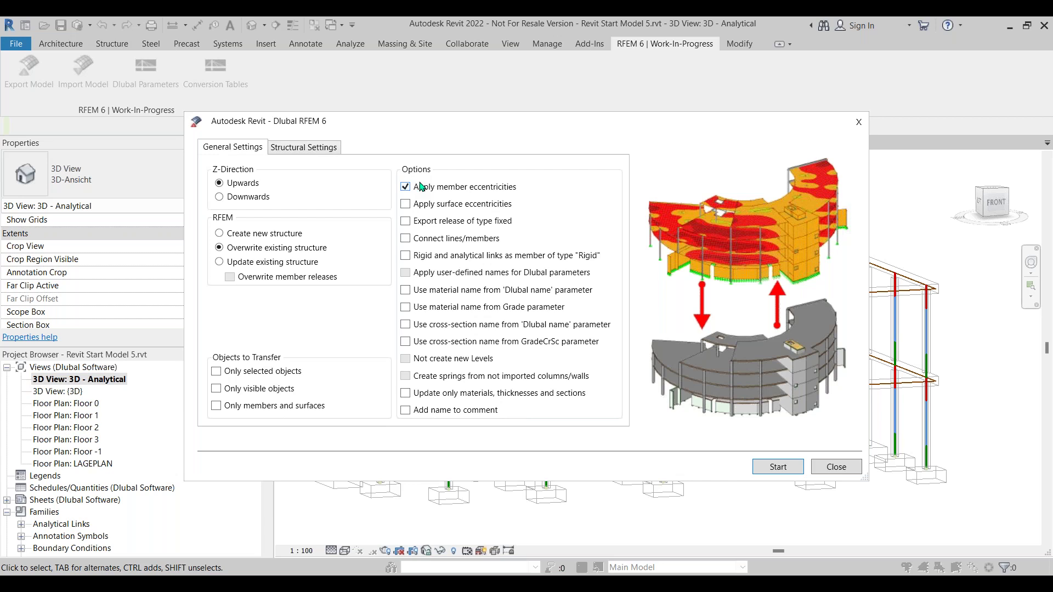
{"action": "left_click", "coordinate": [306, 149]}
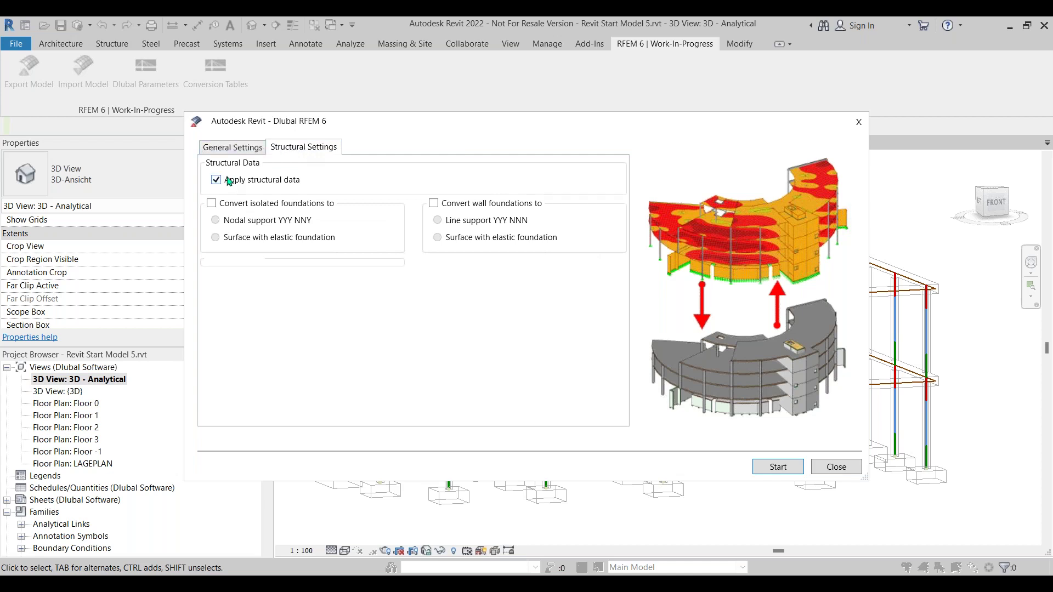
{"action": "left_click", "coordinate": [220, 203]}
{"action": "left_click", "coordinate": [488, 204]}
{"action": "left_click_drag", "start_coordinate": [503, 121], "coordinate": [745, 198]}
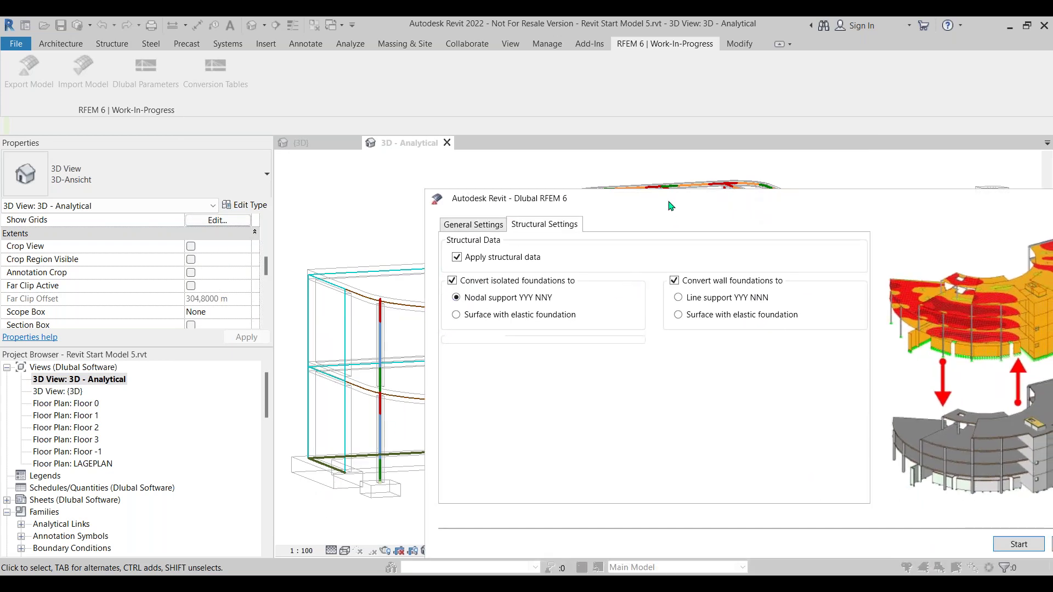
{"action": "left_click_drag", "start_coordinate": [670, 201], "coordinate": [467, 156]}
{"action": "left_click", "coordinate": [475, 253]}
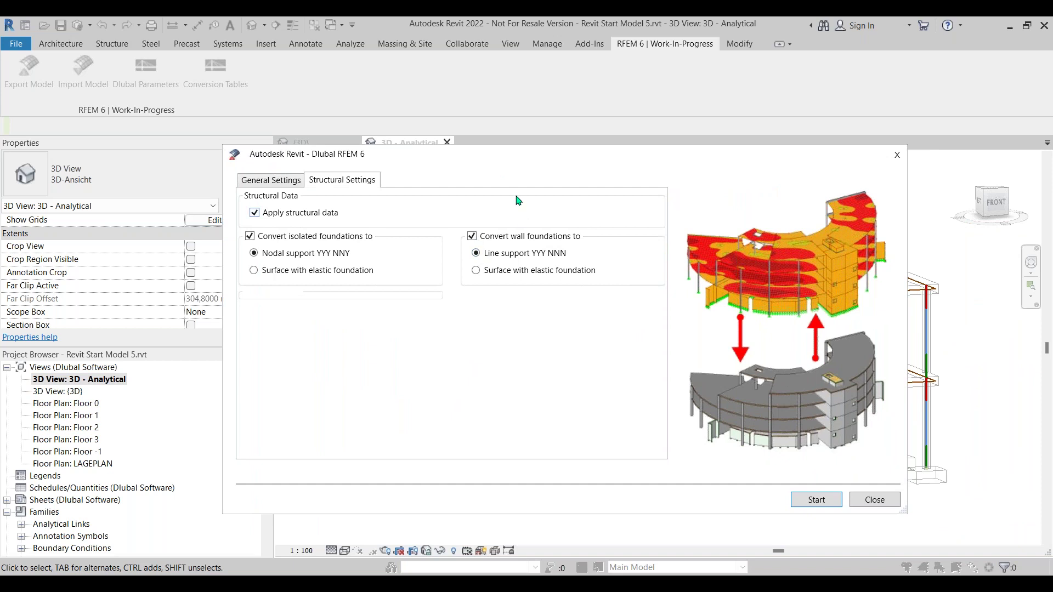
Step: Export the model to RFEM with Overwrite existing structure and Apply member eccentricities active, and close the export report
{"action": "left_click", "coordinate": [288, 186]}
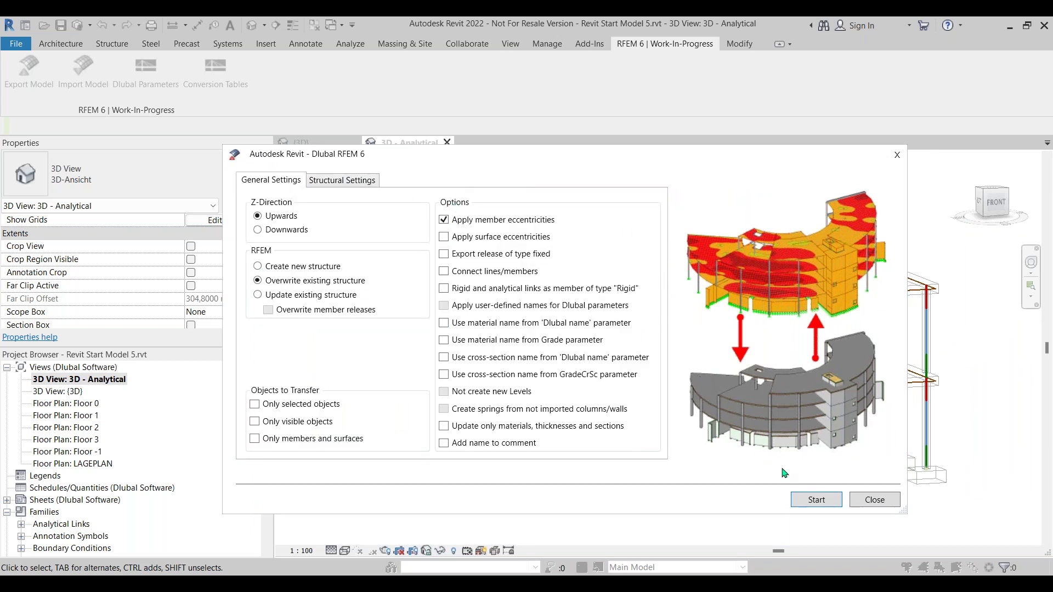
{"action": "left_click", "coordinate": [815, 500]}
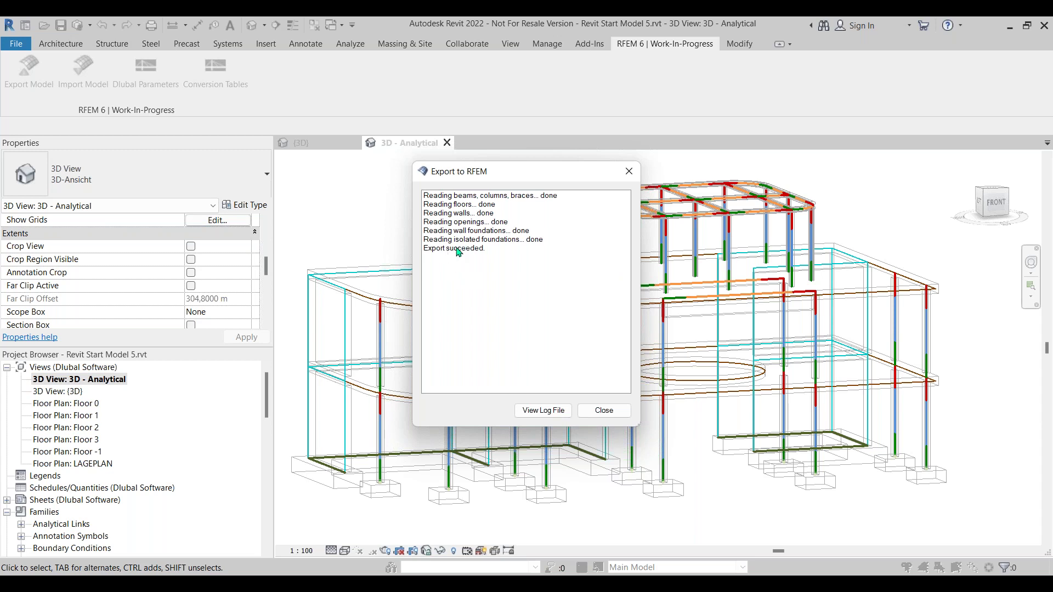
{"action": "left_click", "coordinate": [607, 410]}
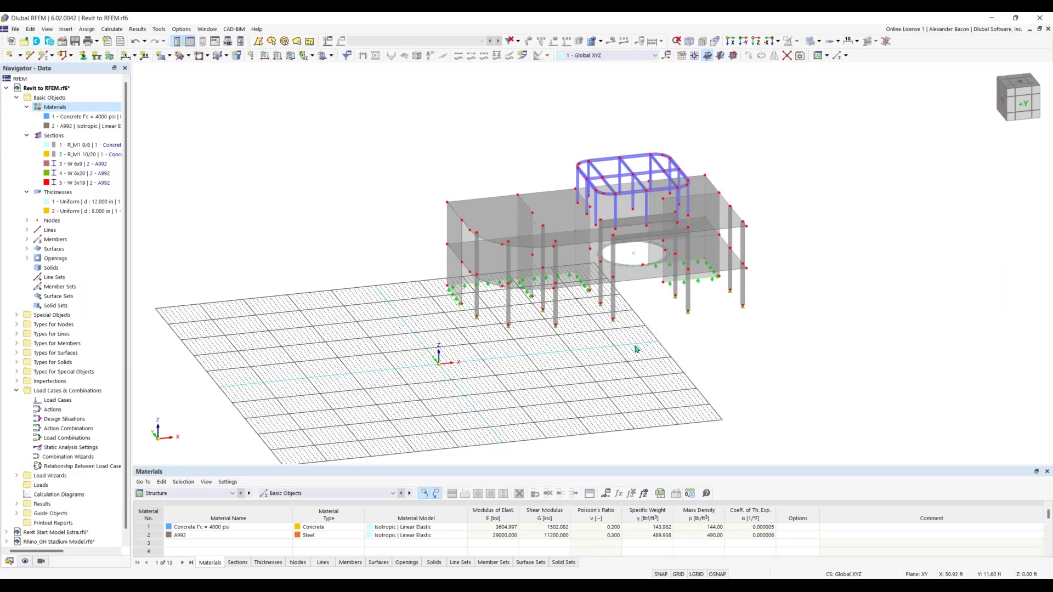
Step: Look over the transferred model in RFEM and widen the navigator to read its materials, sections and thicknesses
{"action": "mouse_move", "coordinate": [626, 346]}
{"action": "middle_mouse_down"}
{"action": "mouse_move", "coordinate": [598, 339]}
{"action": "mouse_move", "coordinate": [605, 357]}
{"action": "mouse_move", "coordinate": [625, 342]}
{"action": "middle_mouse_up"}
{"action": "scroll", "coordinate": [598, 339], "scroll_direction": "up", "scroll_amount": 2}
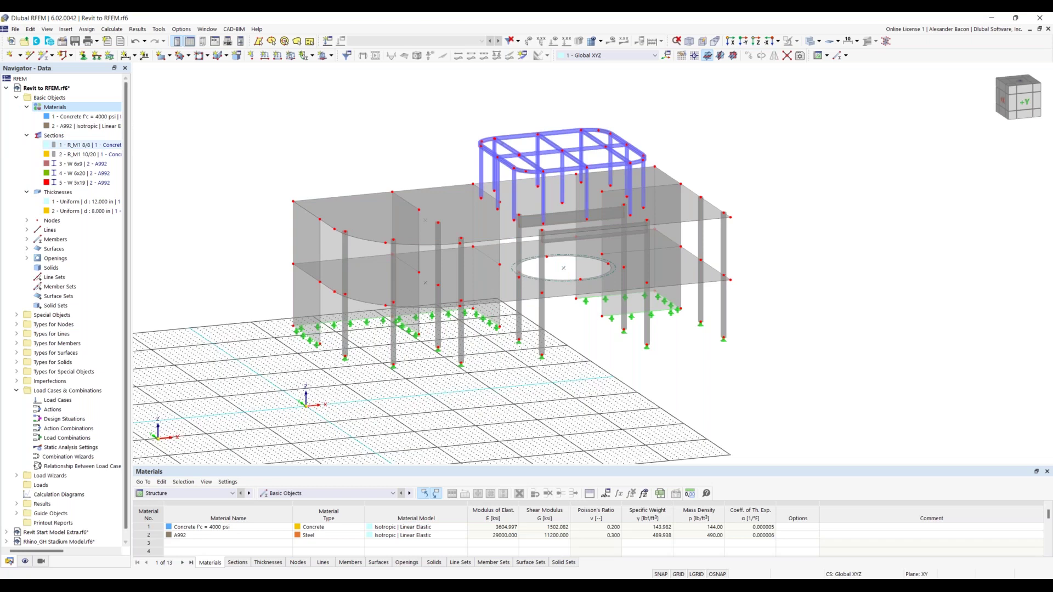
{"action": "left_click_drag", "start_coordinate": [126, 145], "coordinate": [162, 146]}
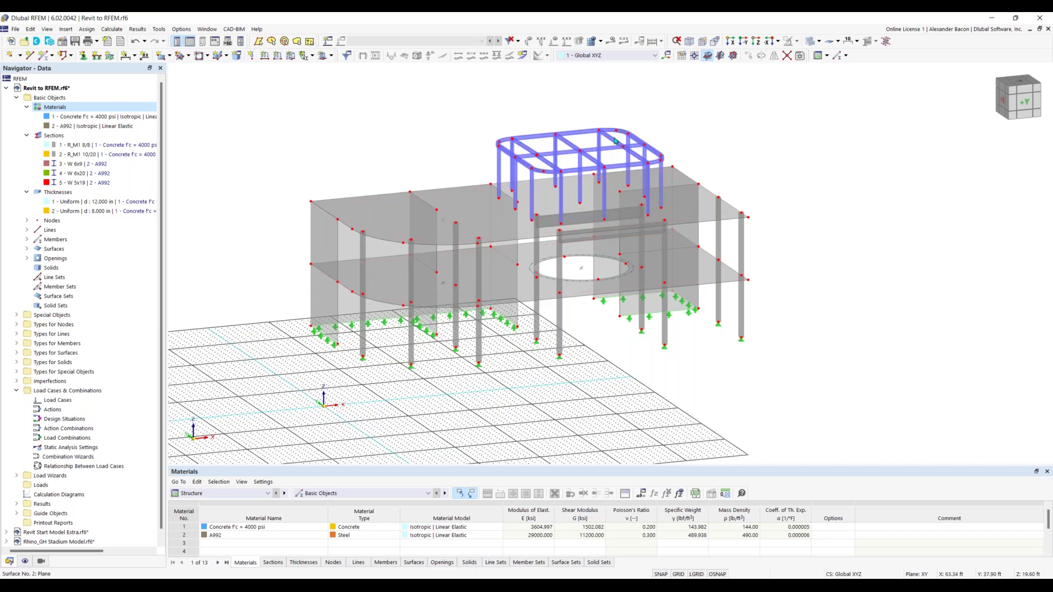
Step: Examine the rooftop steel frame's members and their assigned sections up close, and clear the selection
{"action": "scroll", "coordinate": [600, 112], "scroll_direction": "up", "scroll_amount": 3}
{"action": "middle_click_drag", "start_coordinate": [600, 112], "coordinate": [573, 131]}
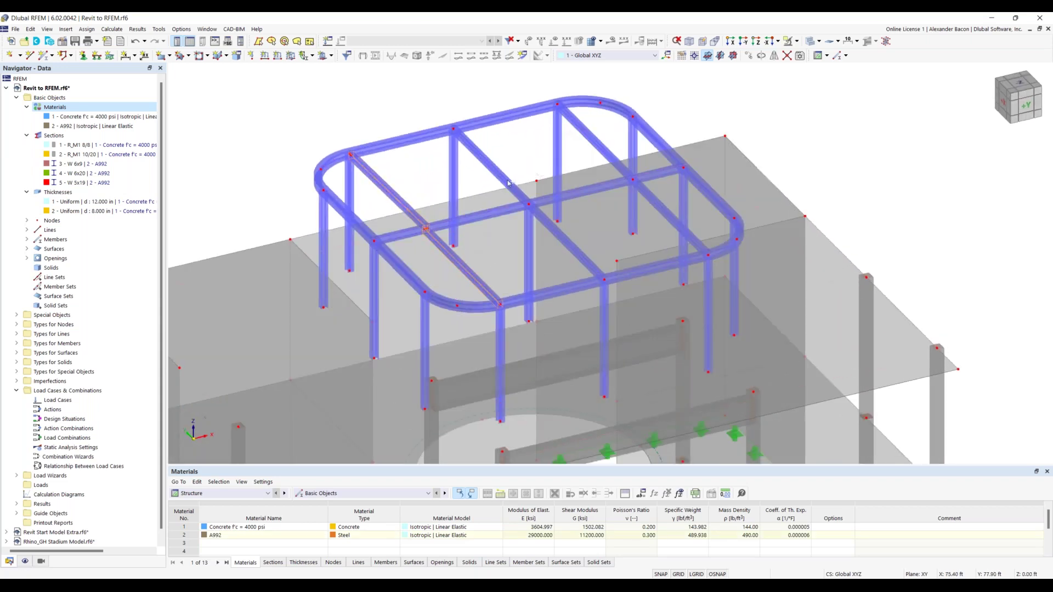
{"action": "left_click", "coordinate": [551, 226]}
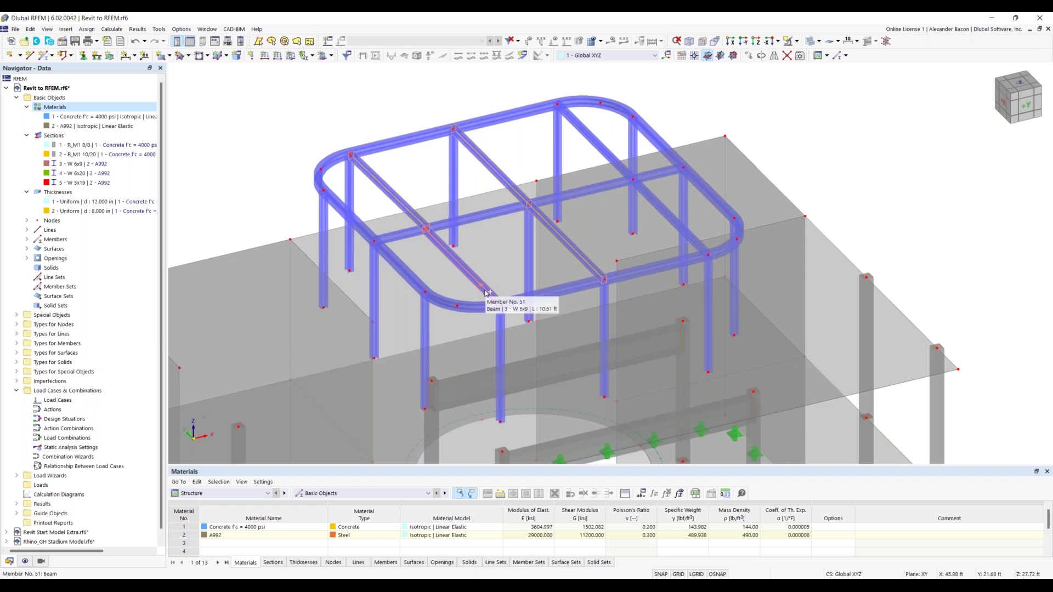
{"action": "left_click_drag", "start_coordinate": [500, 303], "coordinate": [553, 292], "text": "ctrl"}
{"action": "scroll", "coordinate": [463, 133], "scroll_direction": "down", "scroll_amount": 3}
{"action": "left_click", "coordinate": [465, 133]}
Step: Open the section settings of the upper-storey concrete column at the corner where the curved slab edge begins
{"action": "middle_click_drag", "start_coordinate": [482, 338], "coordinate": [559, 236], "text": "ctrl"}
{"action": "middle_click_drag", "start_coordinate": [539, 278], "coordinate": [455, 247], "text": "ctrl"}
{"action": "middle_click_drag", "start_coordinate": [369, 366], "coordinate": [452, 381]}
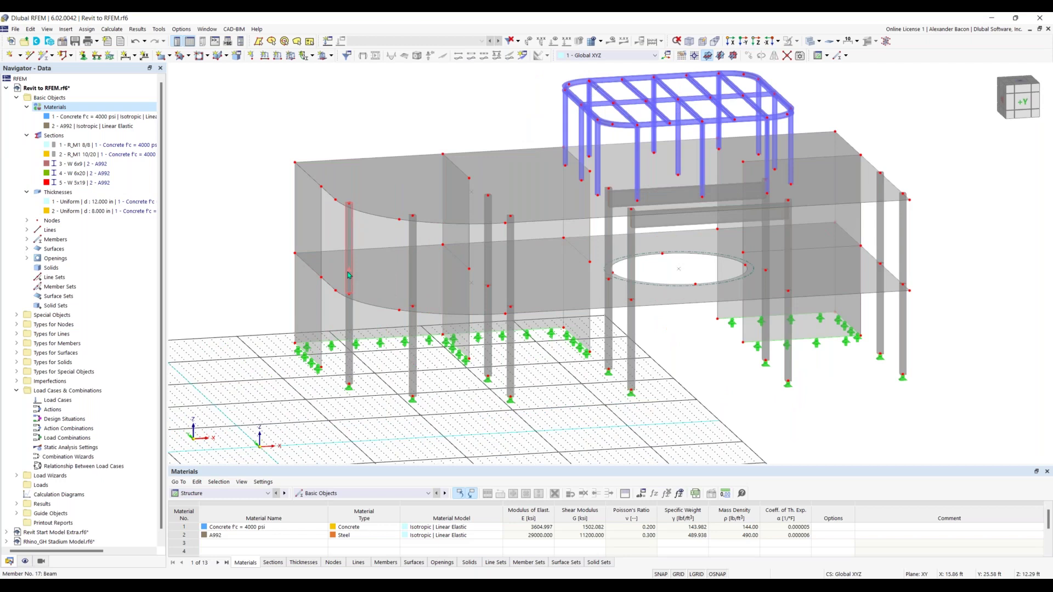
{"action": "double_click", "coordinate": [348, 275]}
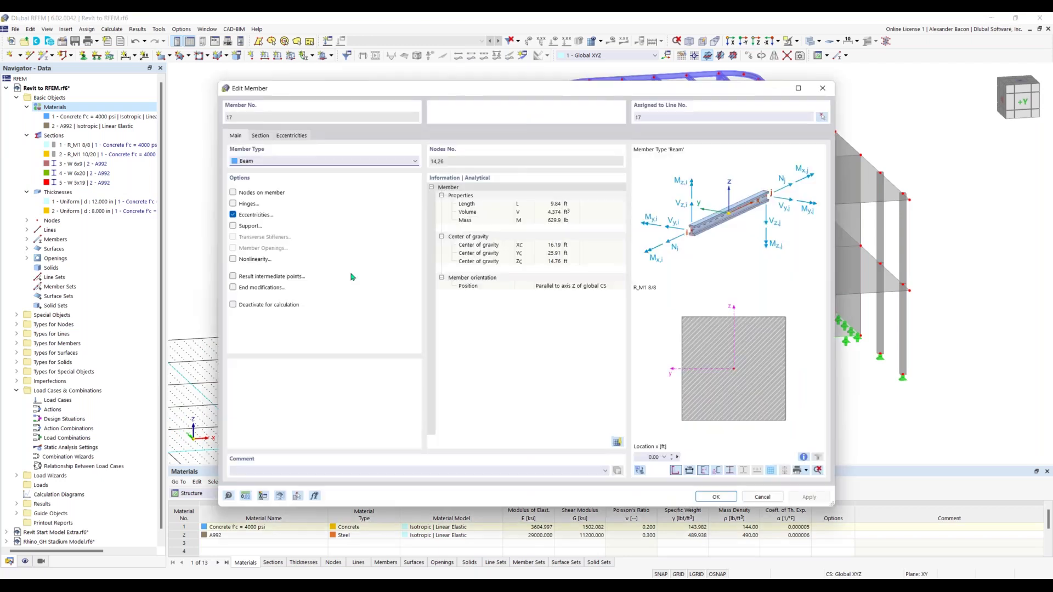
{"action": "left_click", "coordinate": [260, 136]}
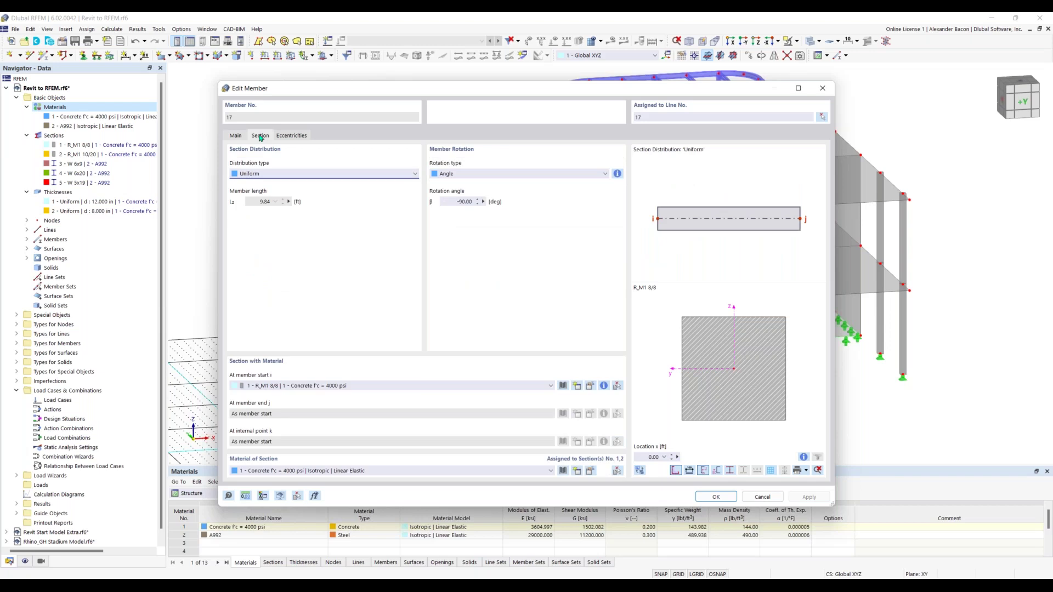
Step: Assign the column a new parametric massive rectangle section with b = 12 in and d = 12 in from the library
{"action": "left_click", "coordinate": [563, 386]}
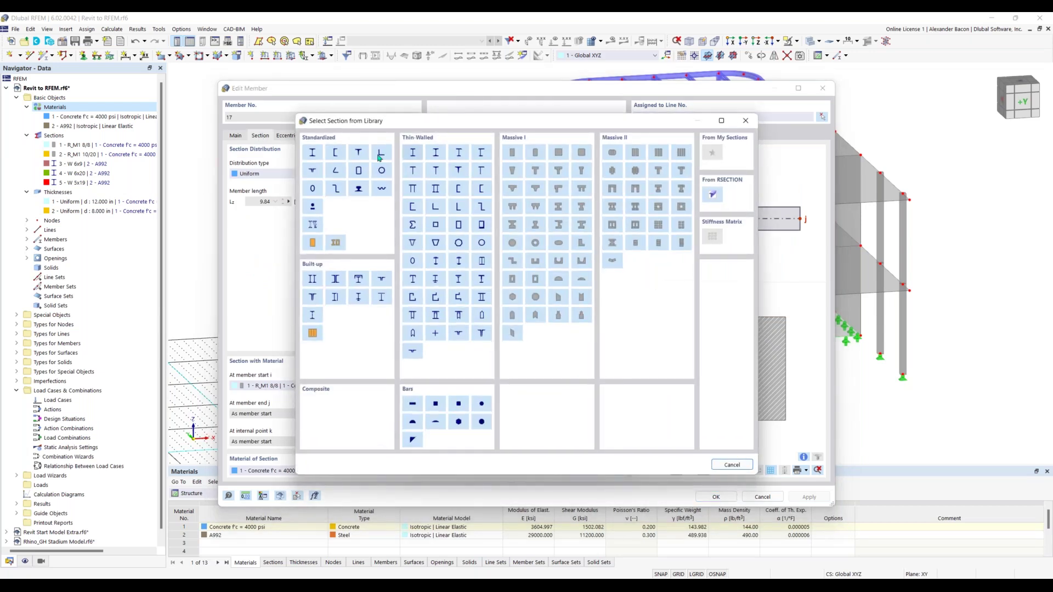
{"action": "left_click", "coordinate": [512, 153]}
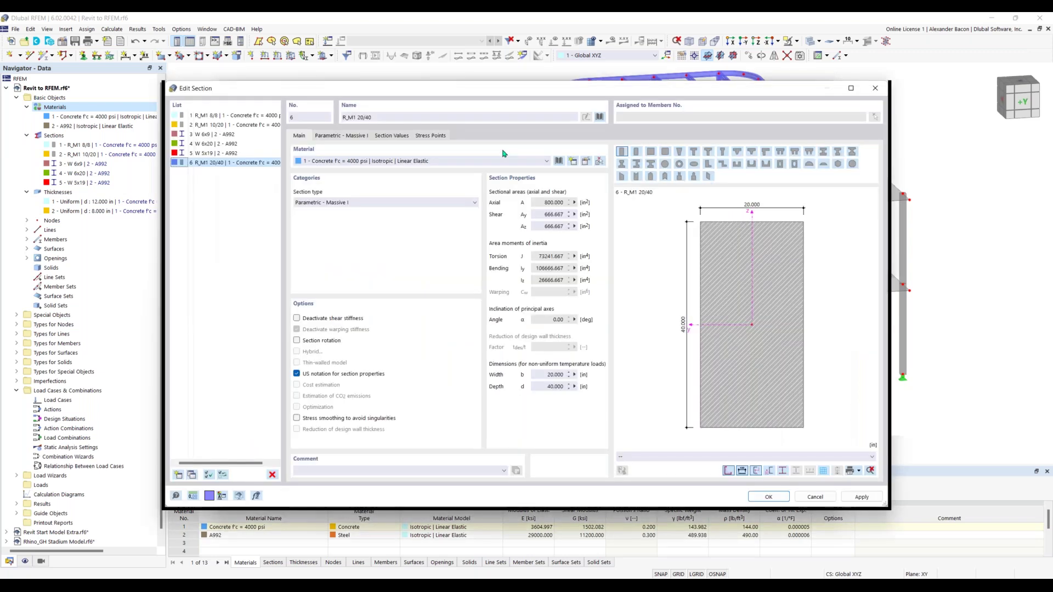
{"action": "left_click", "coordinate": [341, 136]}
{"action": "double_click", "coordinate": [373, 166]}
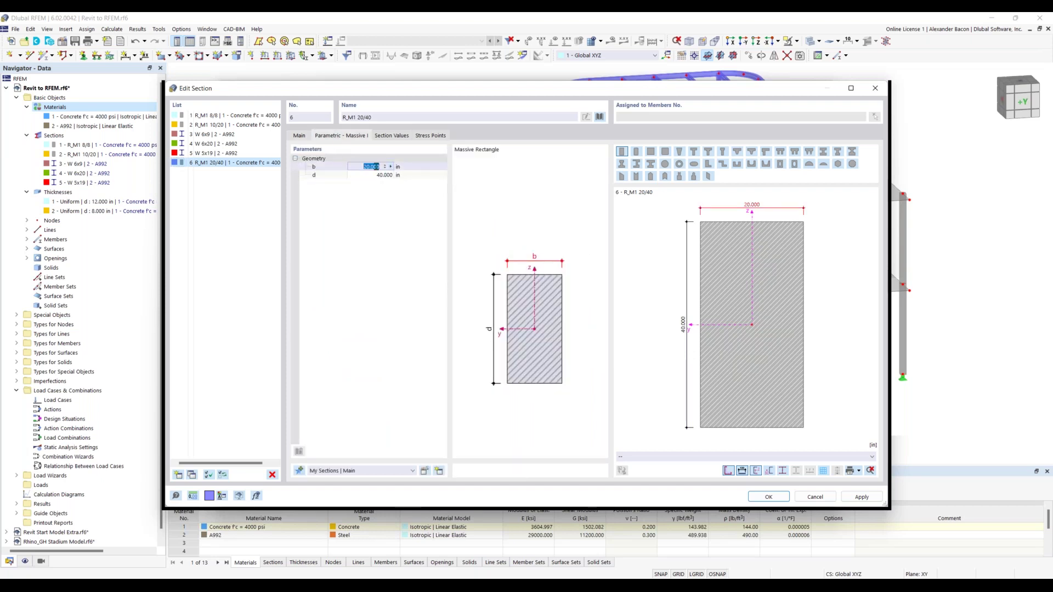
{"action": "key", "text": "Tab"}
{"action": "type", "text": "1"}
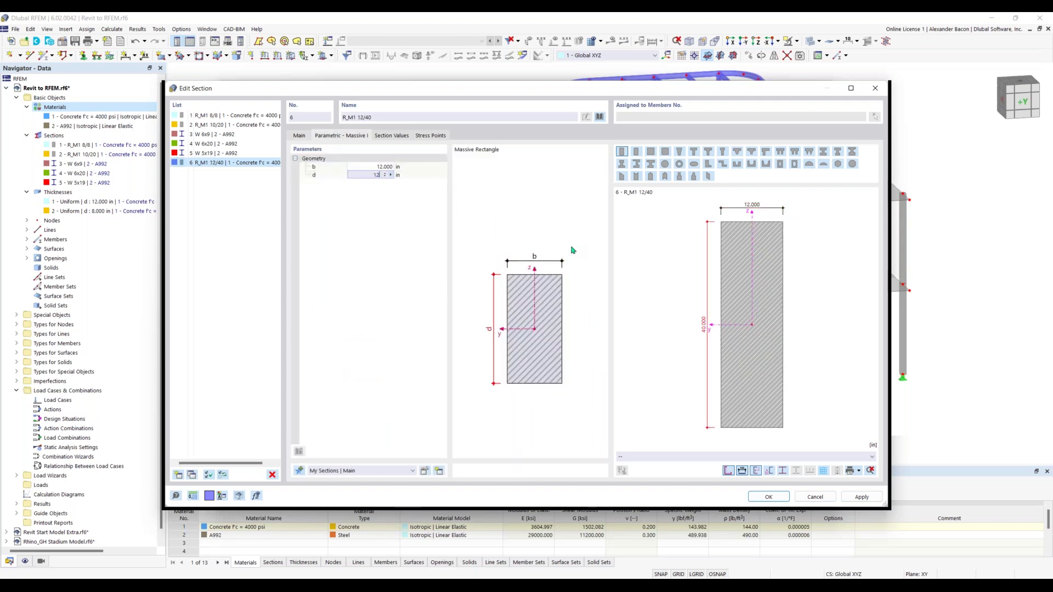
{"action": "left_click", "coordinate": [766, 497]}
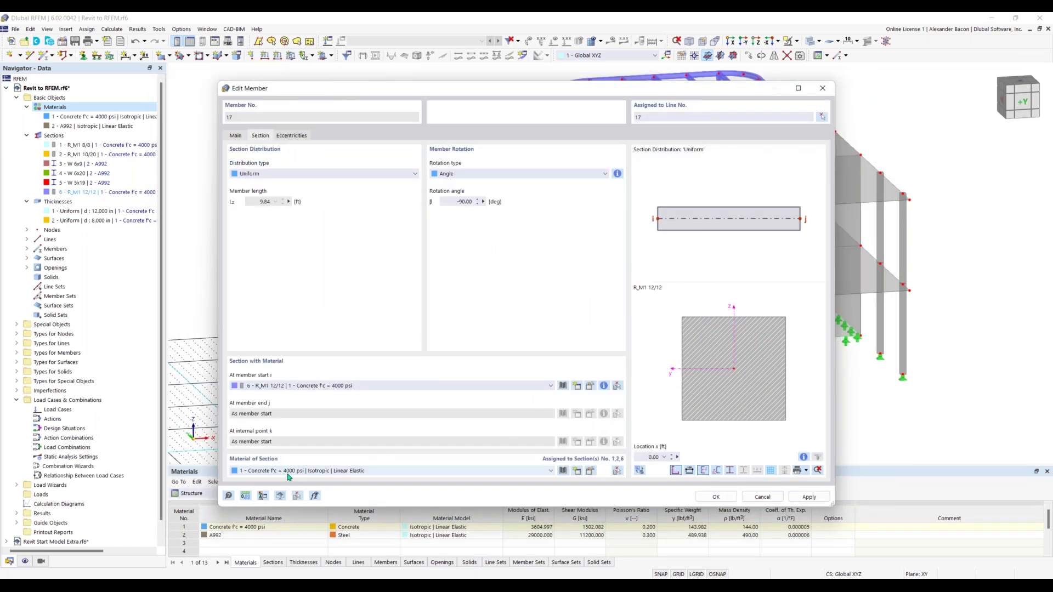
{"action": "left_click", "coordinate": [716, 497]}
{"action": "scroll", "coordinate": [349, 268], "scroll_direction": "up", "scroll_amount": 5}
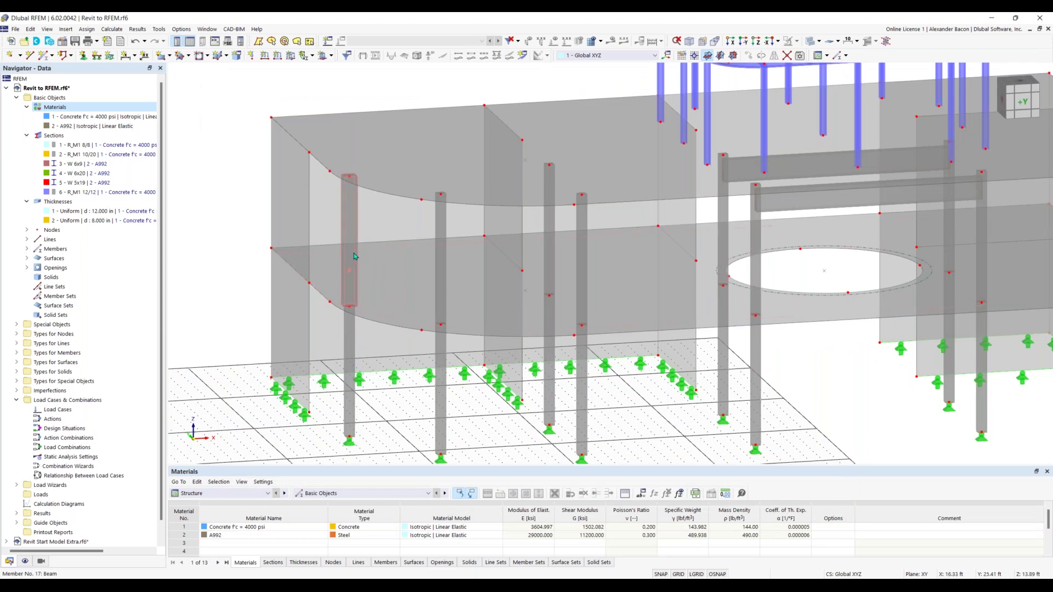
Step: Switch to Revit's {3D} view and start importing the RFEM model with Update existing structure and member eccentricities applied
{"action": "scroll", "coordinate": [477, 253], "scroll_direction": "down", "scroll_amount": 5}
{"action": "scroll", "coordinate": [584, 278], "scroll_direction": "down", "scroll_amount": 5}
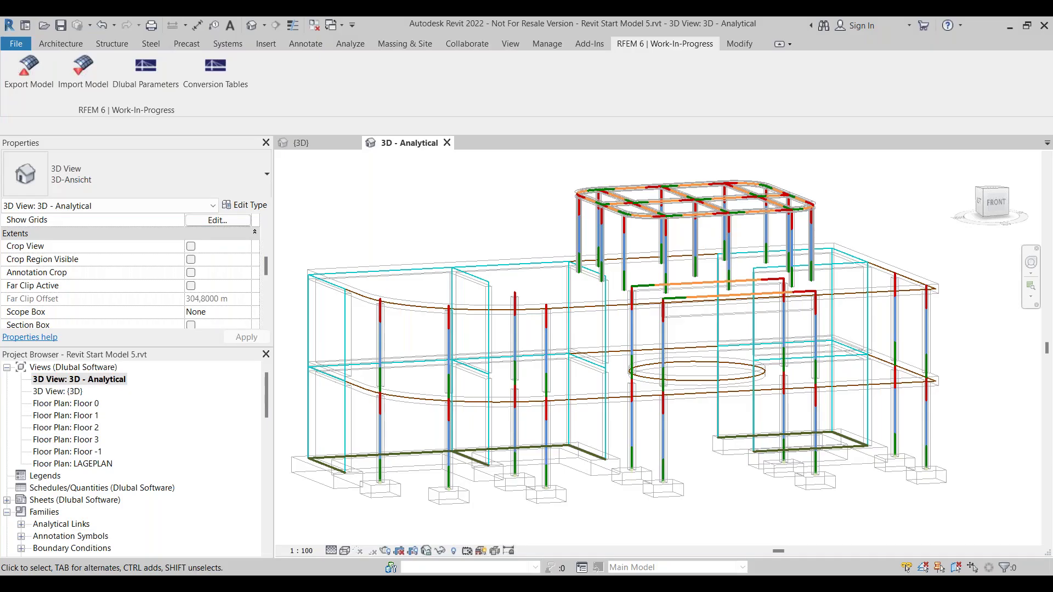
{"action": "scroll", "coordinate": [514, 225], "scroll_direction": "down", "scroll_amount": 1}
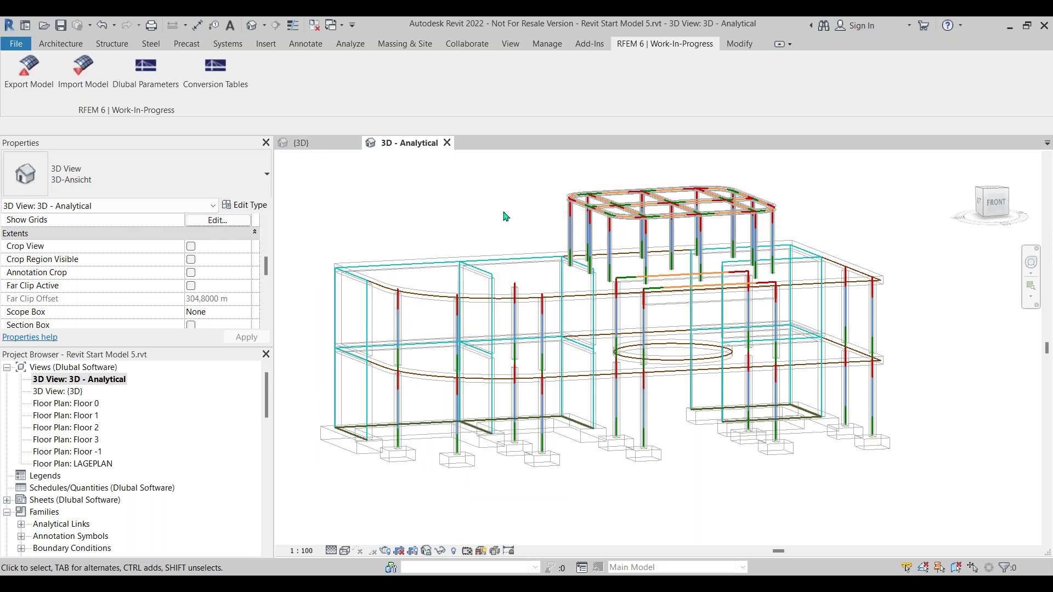
{"action": "left_click", "coordinate": [331, 144]}
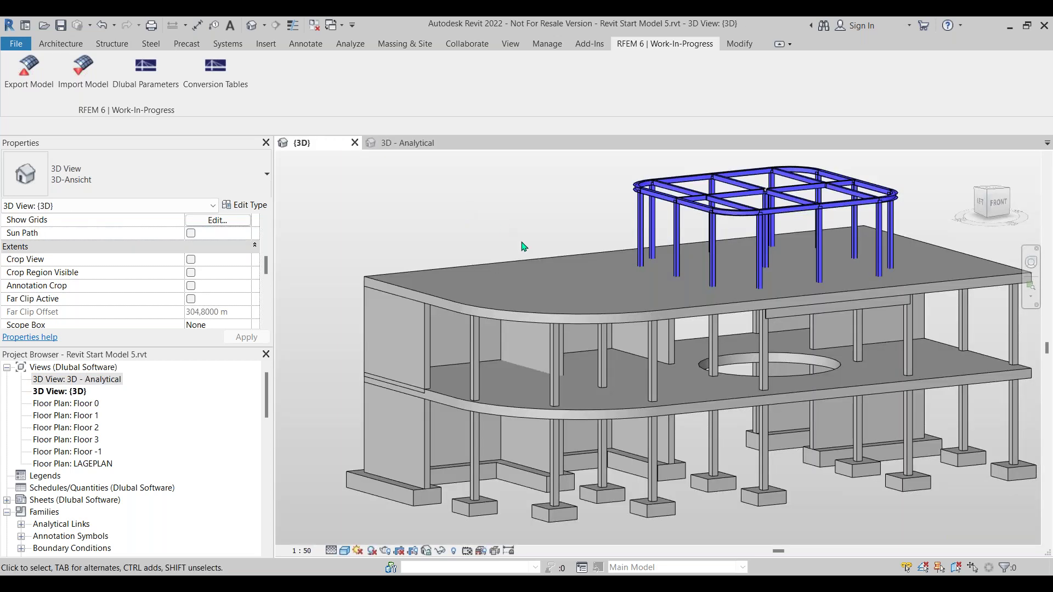
{"action": "scroll", "coordinate": [627, 268], "scroll_direction": "down", "scroll_amount": 1}
{"action": "middle_click_drag", "start_coordinate": [627, 267], "coordinate": [570, 263]}
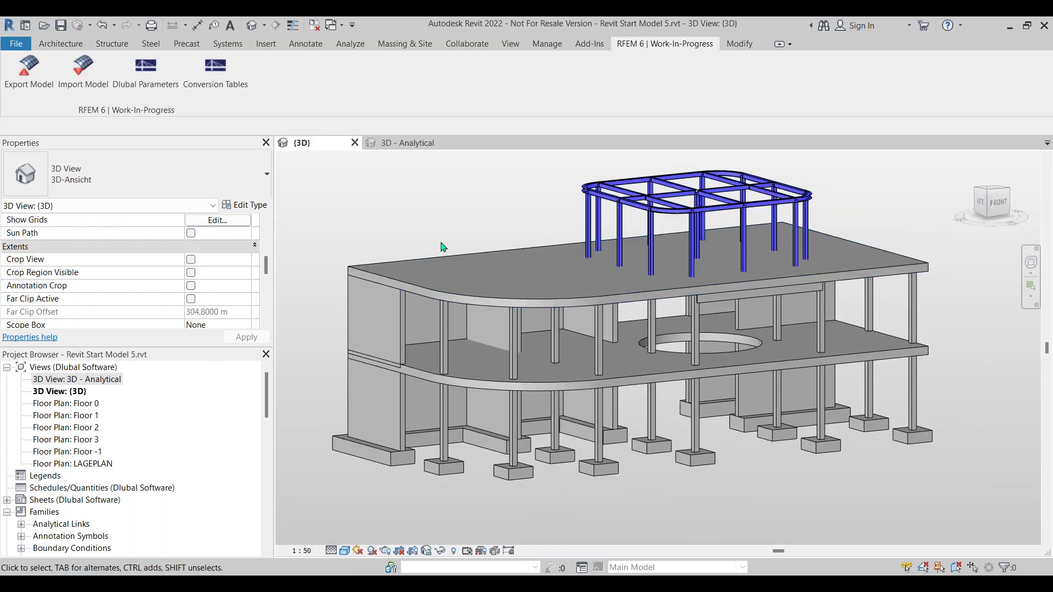
{"action": "left_click", "coordinate": [80, 77]}
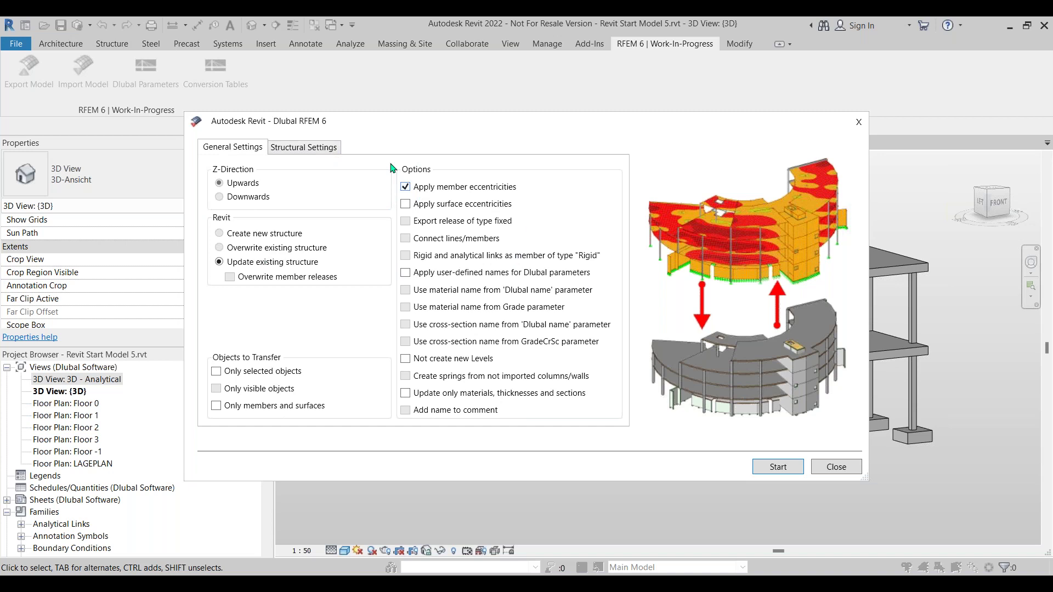
{"action": "left_click", "coordinate": [771, 469]}
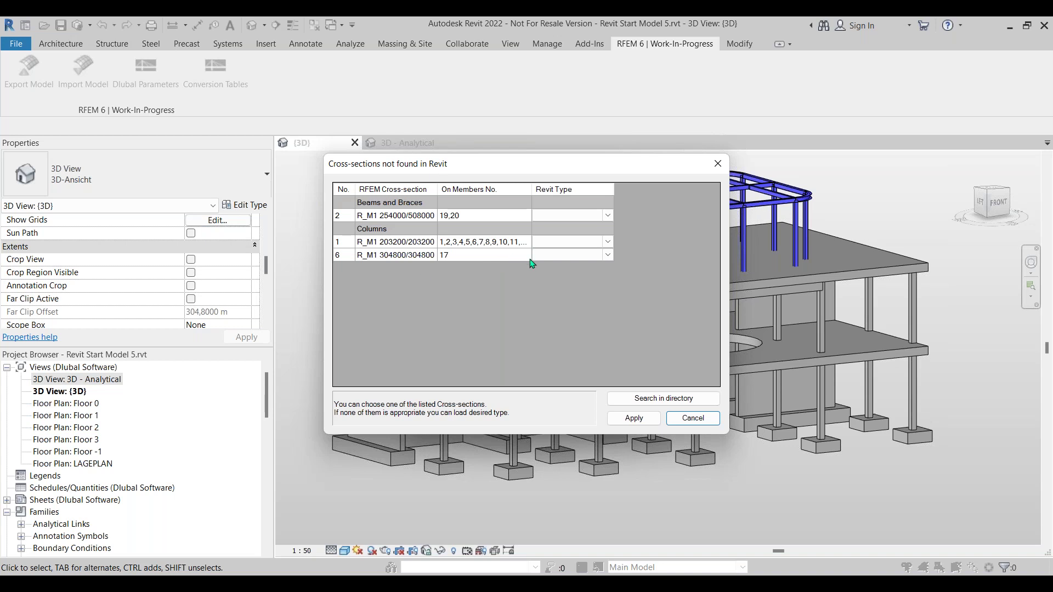
Step: Assign Revit types 10 x 20 to the unmatched beams, 8 x 8 to columns R_M1 203200/203200 and 12 x 12 to member 17, and complete the import
{"action": "left_click", "coordinate": [607, 216]}
{"action": "scroll", "coordinate": [608, 219], "scroll_direction": "up", "scroll_amount": 2}
{"action": "left_click", "coordinate": [577, 242]}
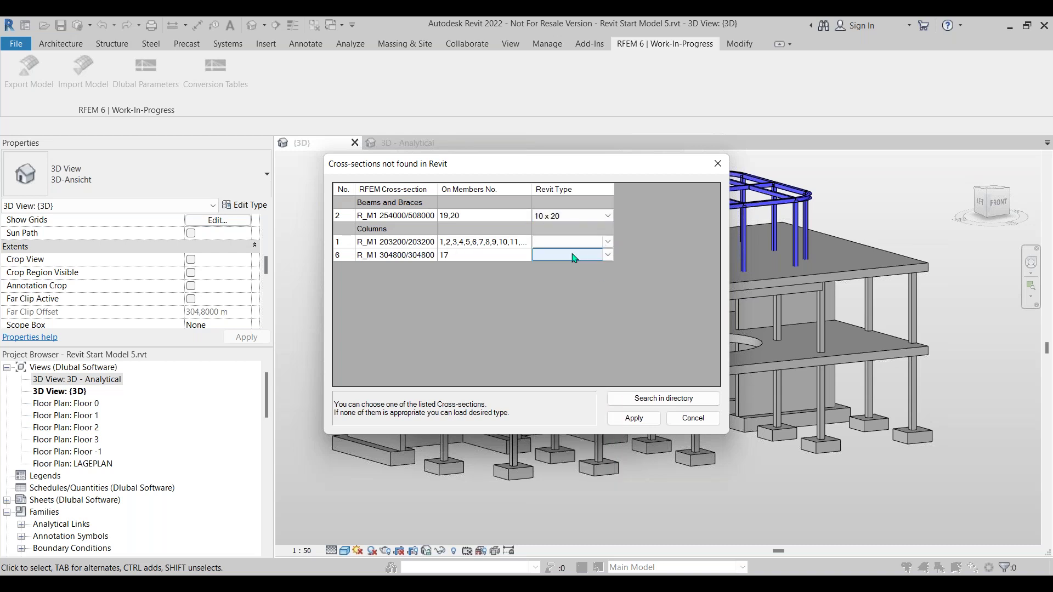
{"action": "left_click", "coordinate": [608, 242]}
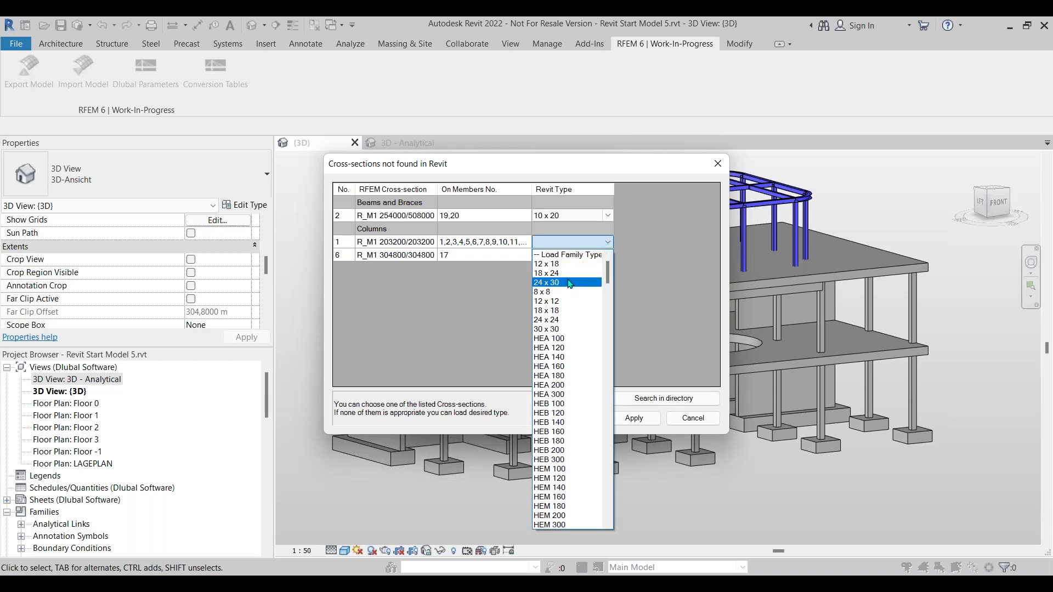
{"action": "left_click", "coordinate": [568, 292]}
{"action": "left_click", "coordinate": [607, 256]}
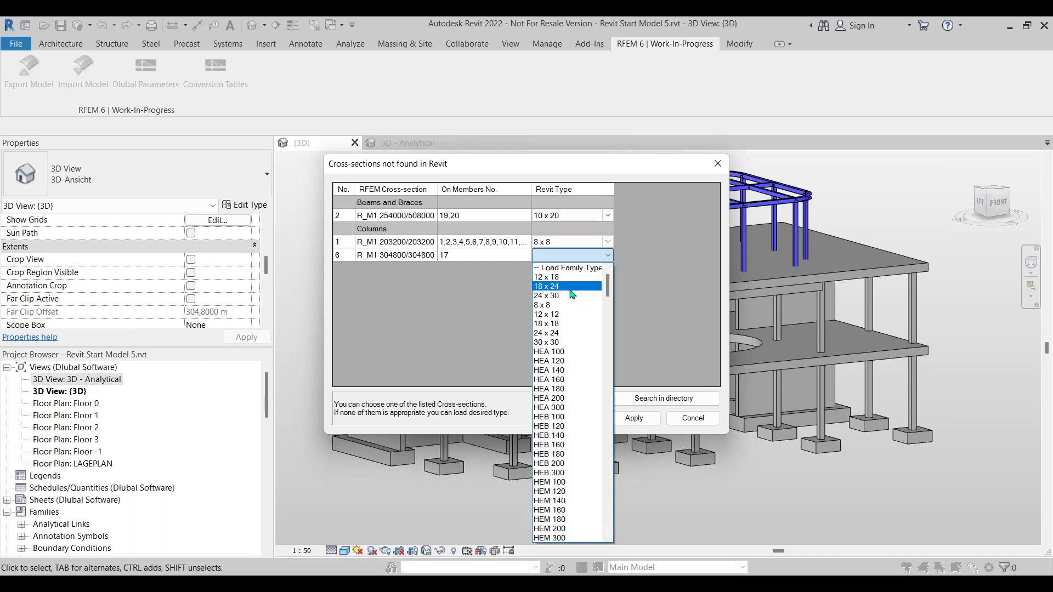
{"action": "left_click", "coordinate": [561, 314]}
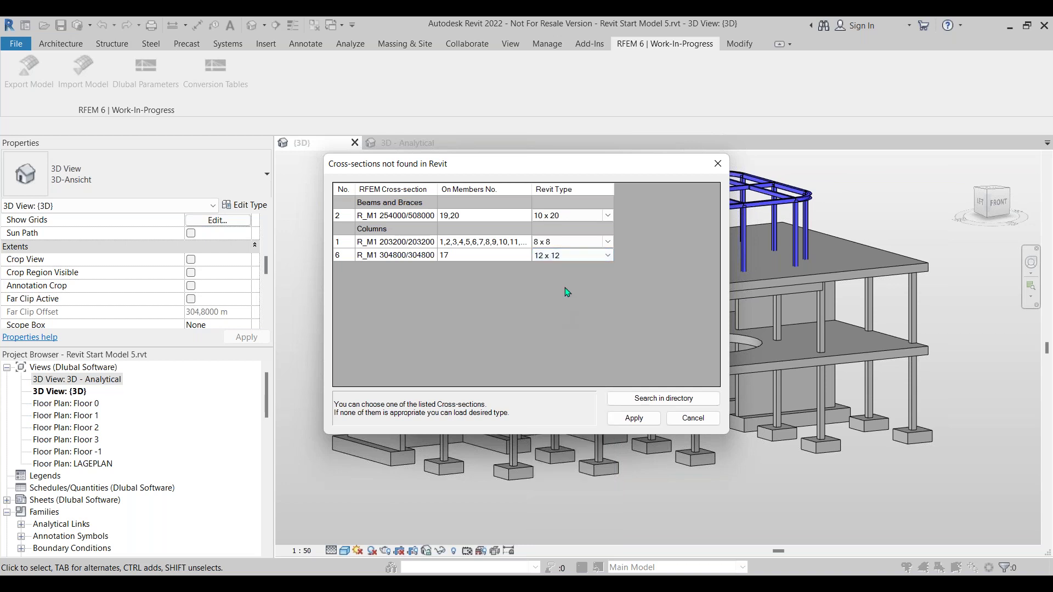
{"action": "left_click", "coordinate": [630, 418]}
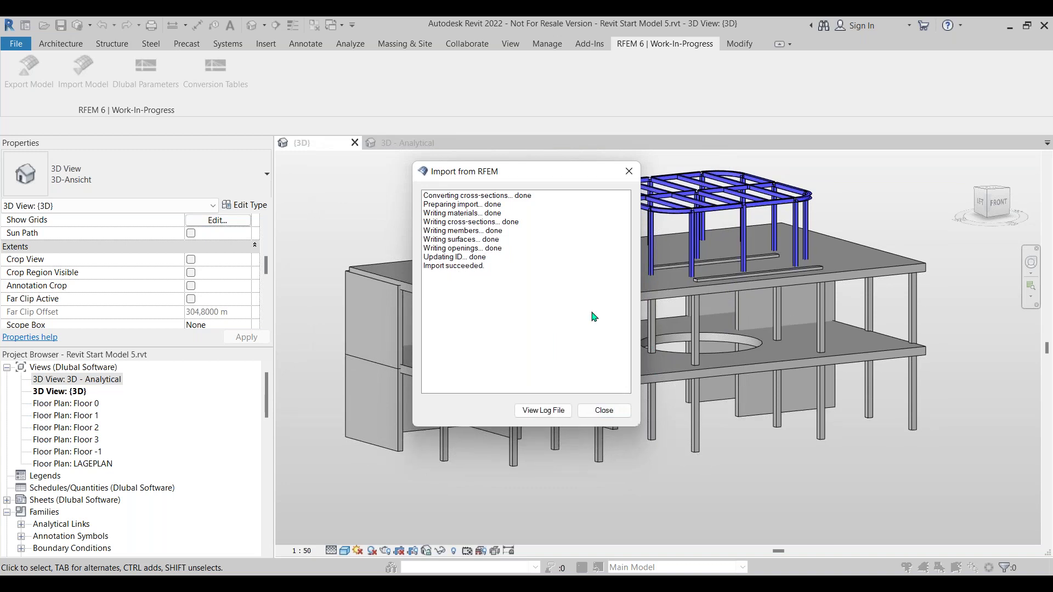
{"action": "left_click", "coordinate": [604, 410]}
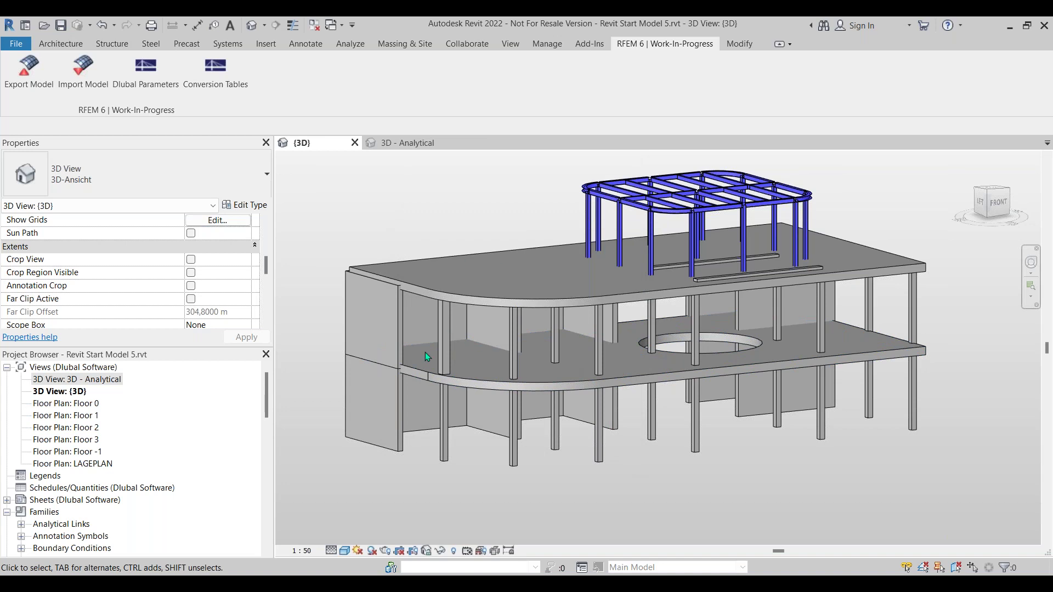
Step: Examine the updated building and rooftop frame, and check the type of the upper-storey corner column at the curved slab edge
{"action": "scroll", "coordinate": [774, 209], "scroll_direction": "up", "scroll_amount": 5}
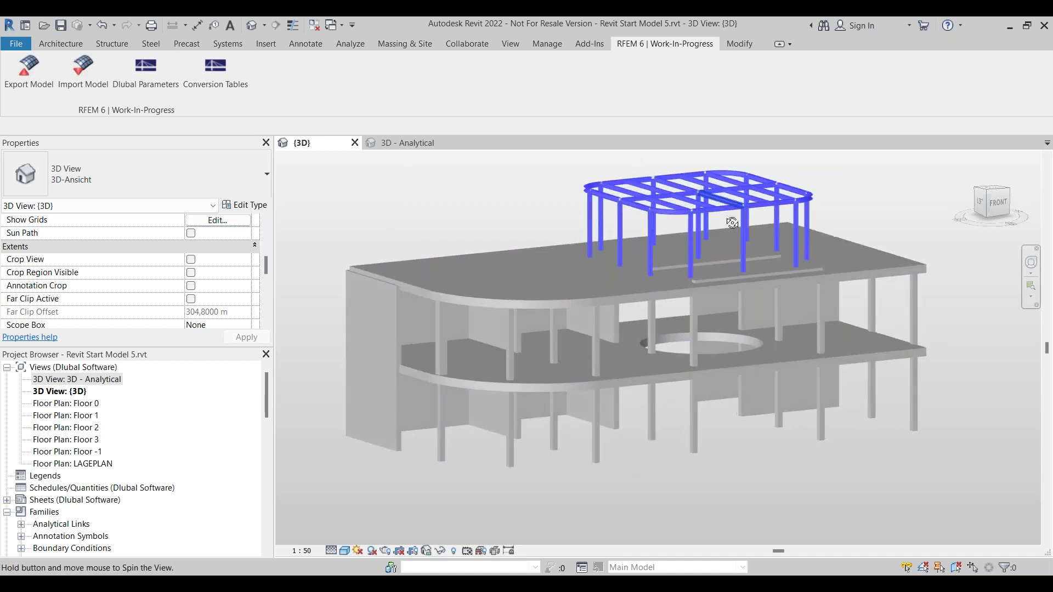
{"action": "scroll", "coordinate": [737, 273], "scroll_direction": "down", "scroll_amount": 2}
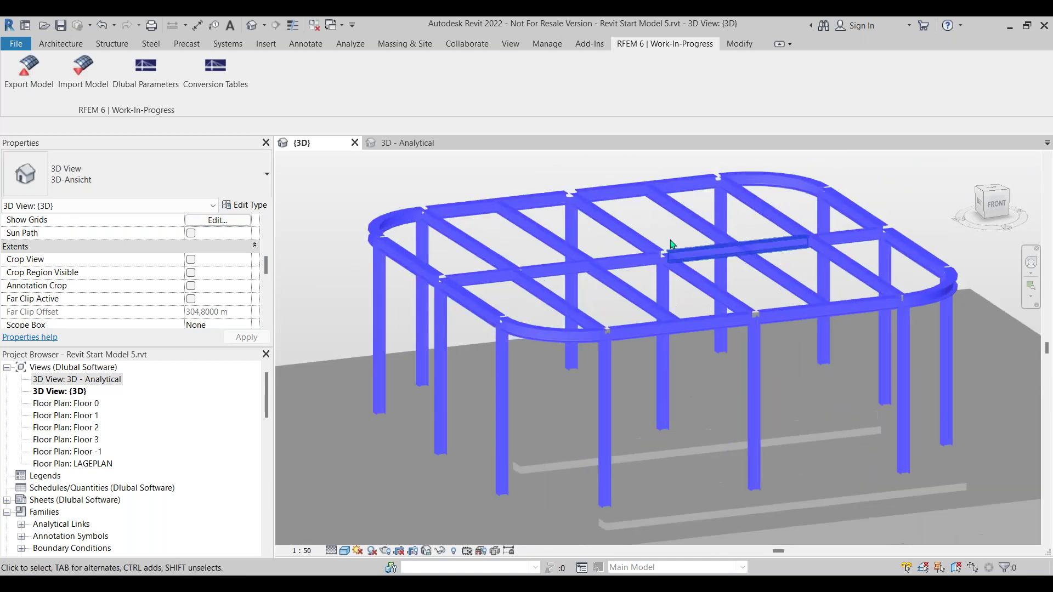
{"action": "scroll", "coordinate": [482, 301], "scroll_direction": "down", "scroll_amount": 2}
{"action": "scroll", "coordinate": [520, 311], "scroll_direction": "up", "scroll_amount": 5}
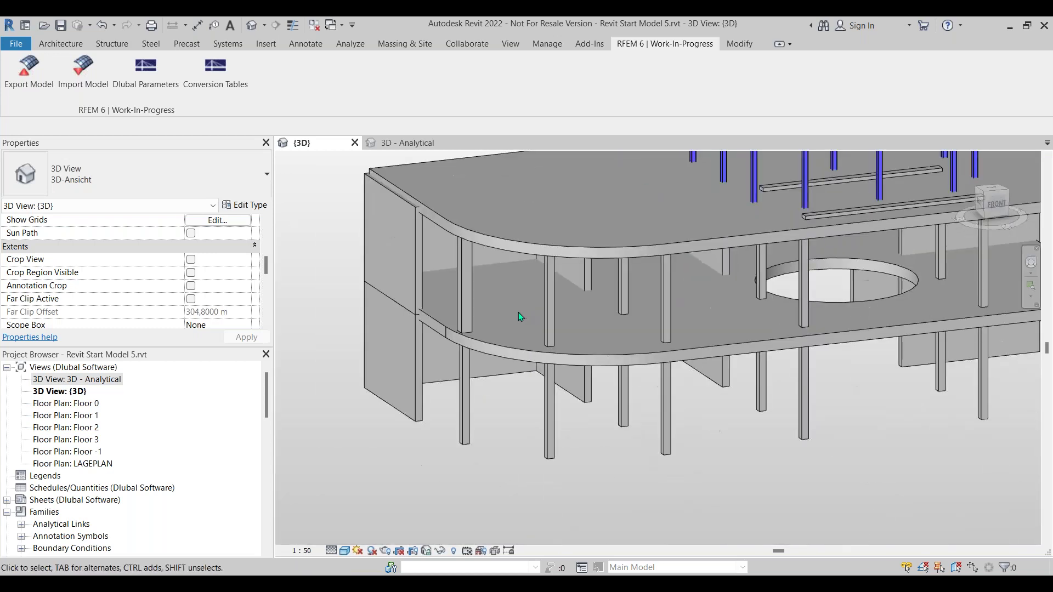
{"action": "left_click", "coordinate": [504, 336]}
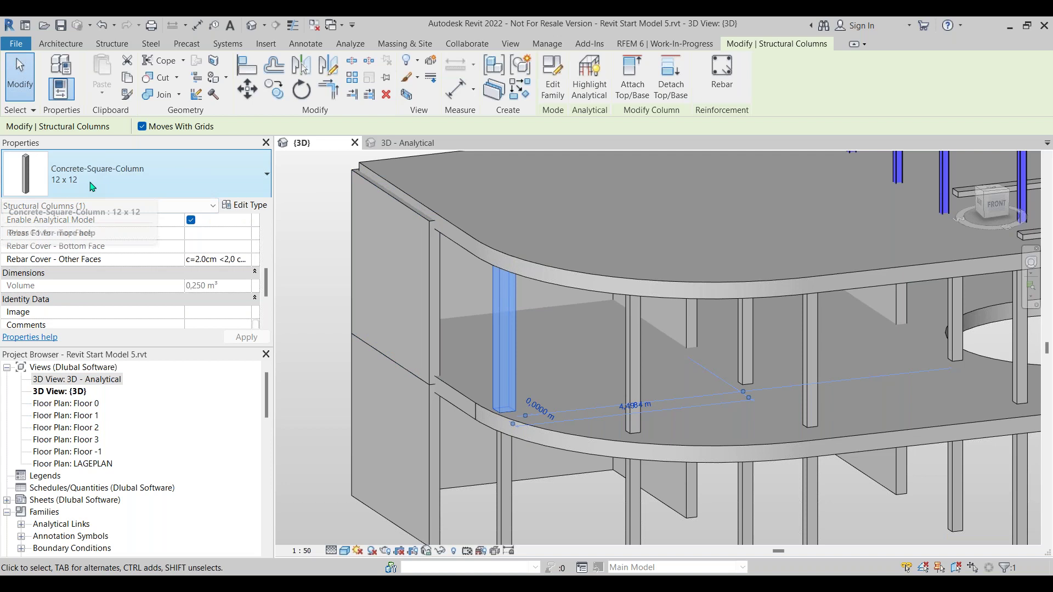
{"action": "scroll", "coordinate": [591, 319], "scroll_direction": "down", "scroll_amount": 6}
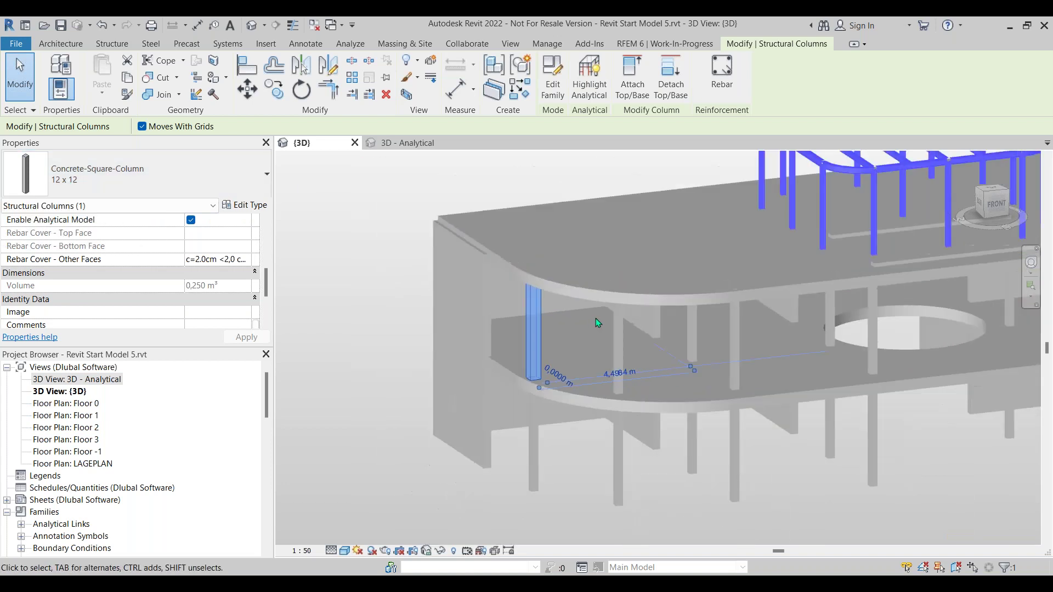
{"action": "middle_click_drag", "start_coordinate": [767, 336], "coordinate": [799, 320]}
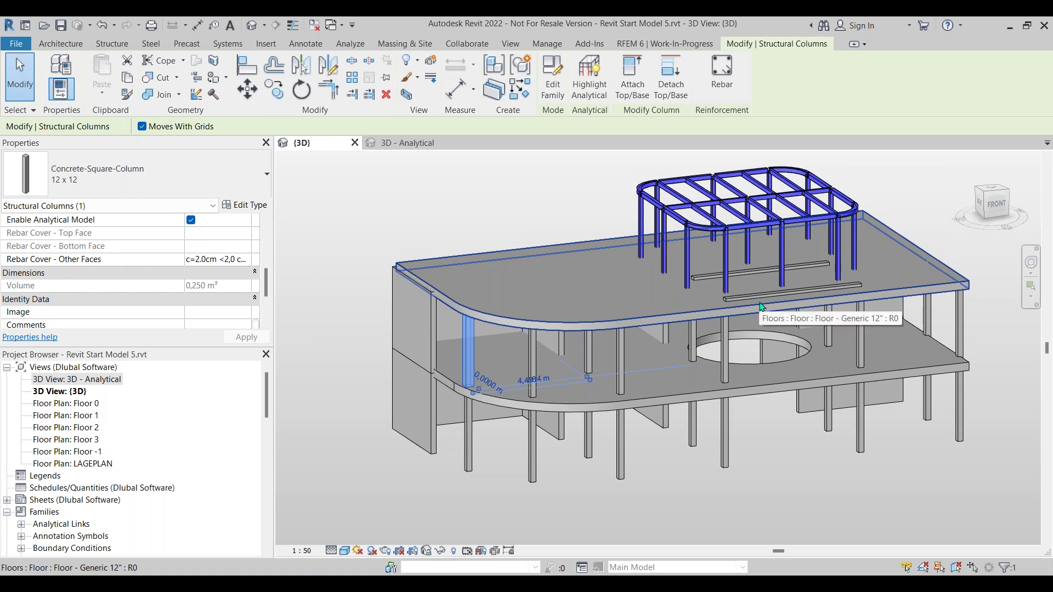
{"action": "middle_click_drag", "start_coordinate": [761, 305], "coordinate": [926, 309], "text": "shift"}
Step: Clear the column selection and delete the entire building model from the 3D view
{"action": "left_click", "coordinate": [928, 308]}
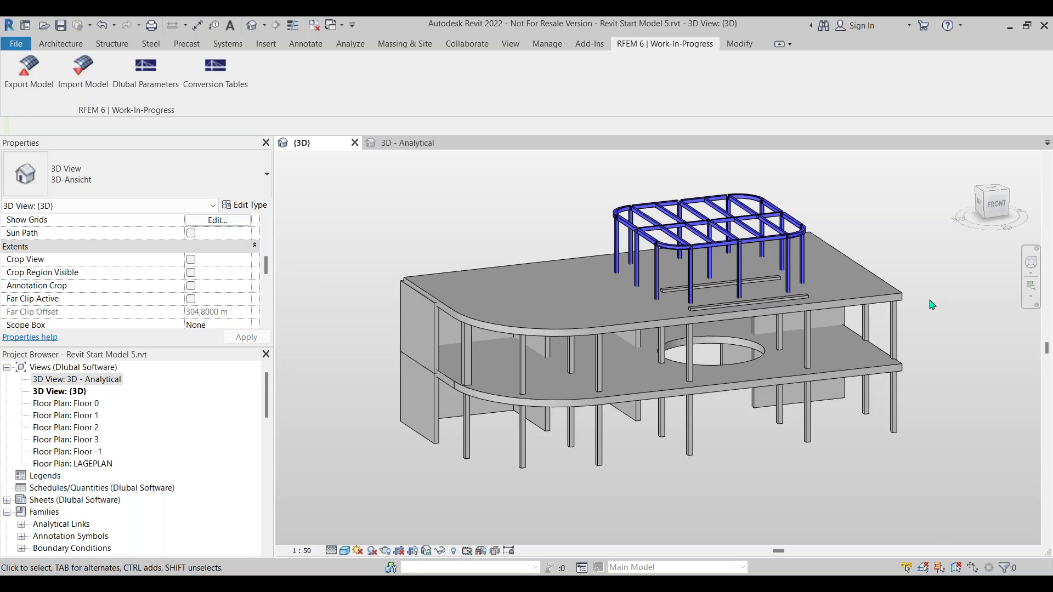
{"action": "left_click_drag", "start_coordinate": [930, 189], "coordinate": [367, 509]}
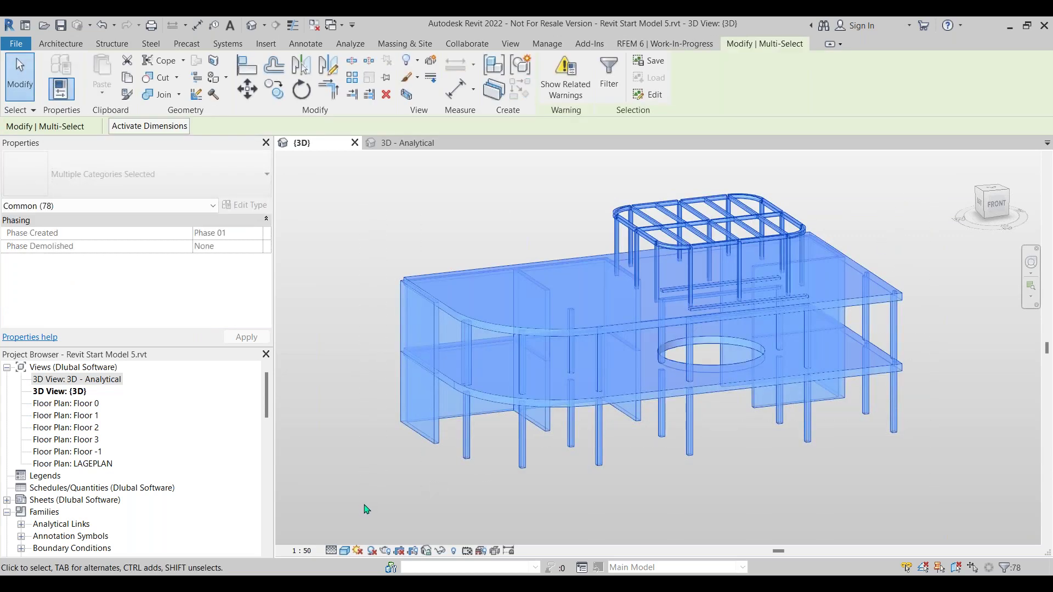
{"action": "key", "text": "Delete"}
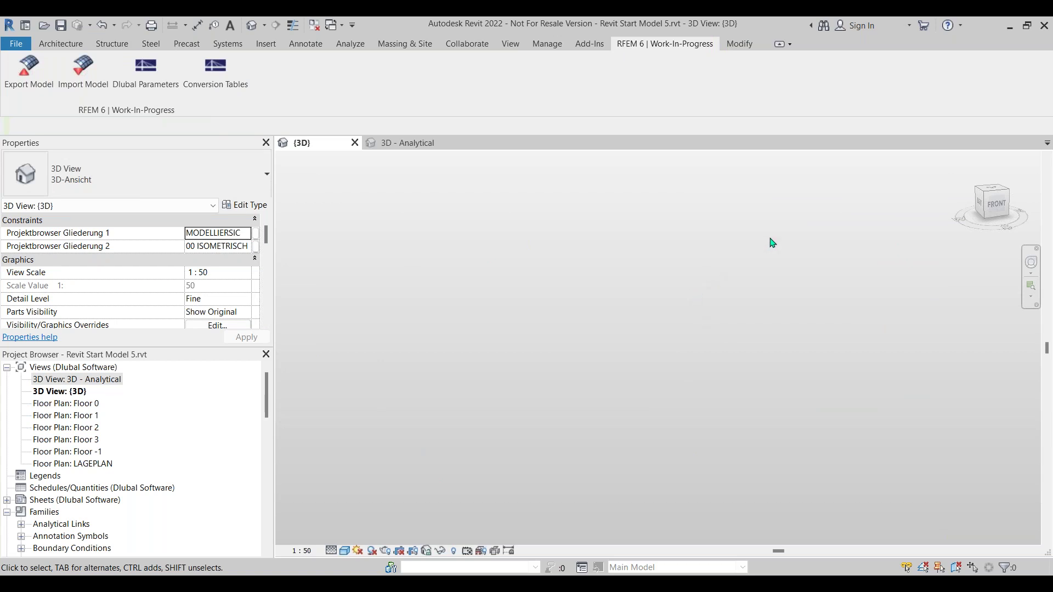
Step: Start a new import of the RFEM model into the emptied Revit project, using Update existing structure
{"action": "left_click", "coordinate": [32, 73]}
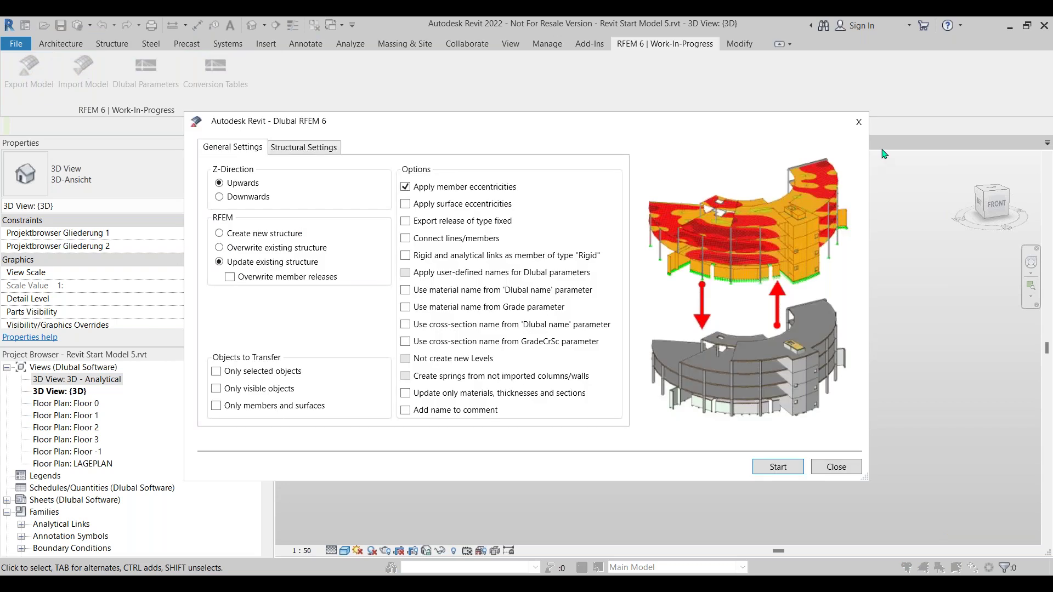
{"action": "left_click", "coordinate": [863, 118]}
{"action": "left_click", "coordinate": [100, 79]}
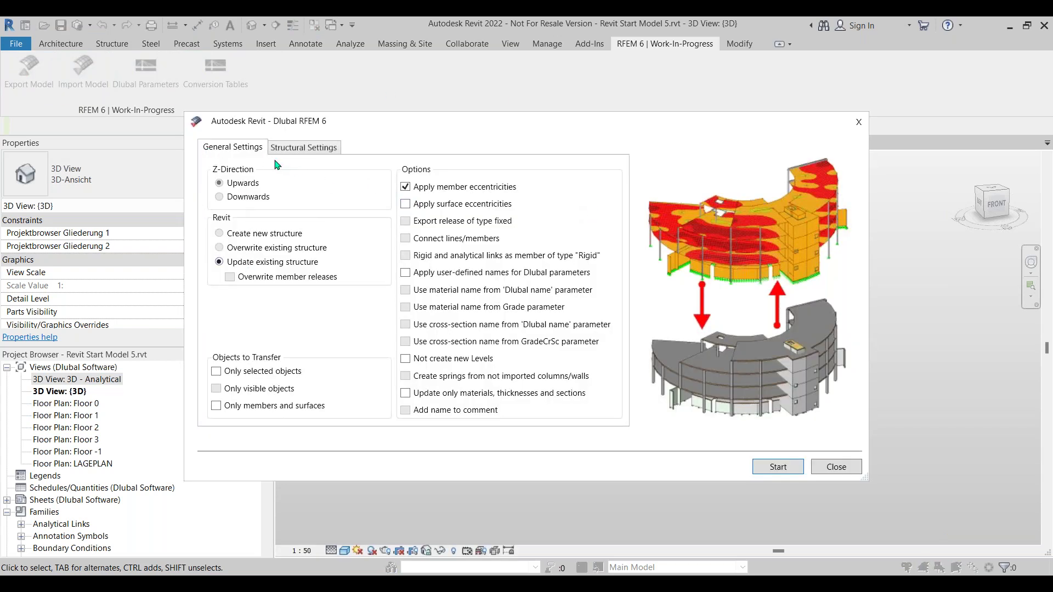
{"action": "left_click", "coordinate": [758, 464]}
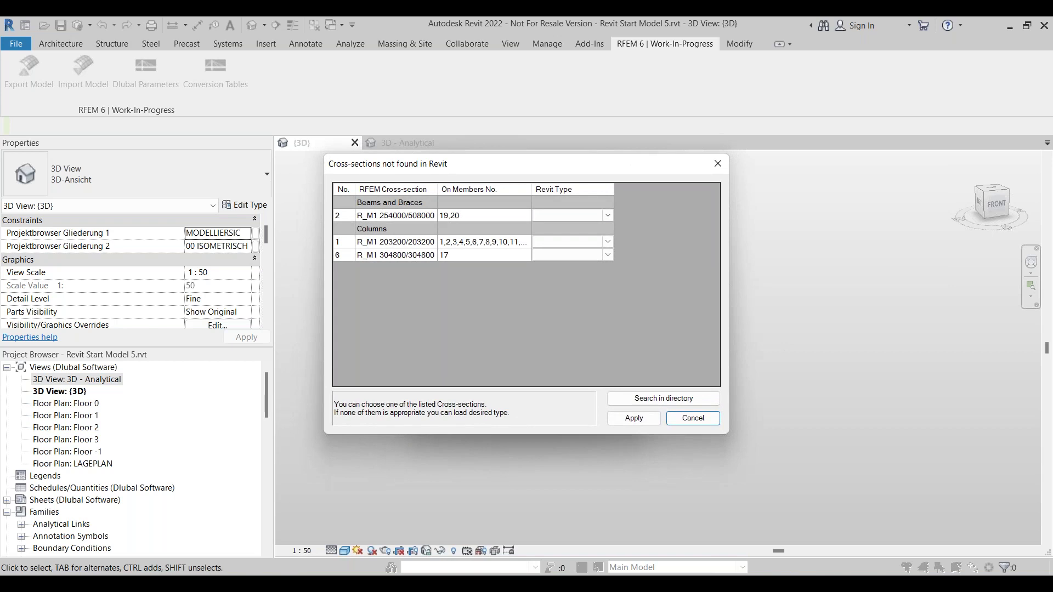
Step: Map the re-imported beams to 10 x 20, the R_M1 203200/203200 columns to 8 x 8 and member 17 to 12 x 12, and finish the import
{"action": "left_click", "coordinate": [608, 216]}
{"action": "left_click", "coordinate": [576, 243]}
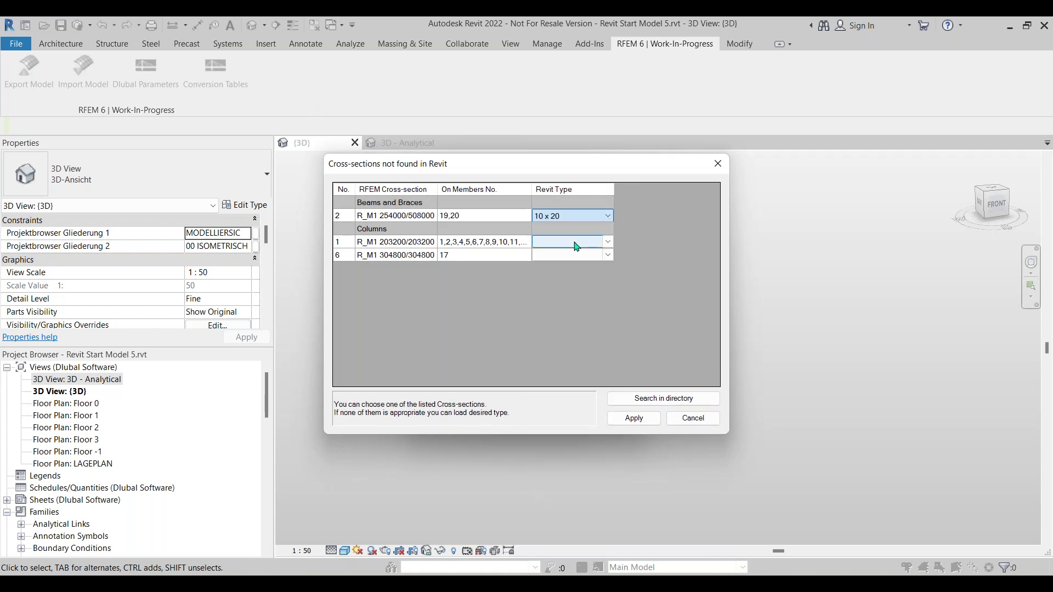
{"action": "left_click", "coordinate": [608, 242]}
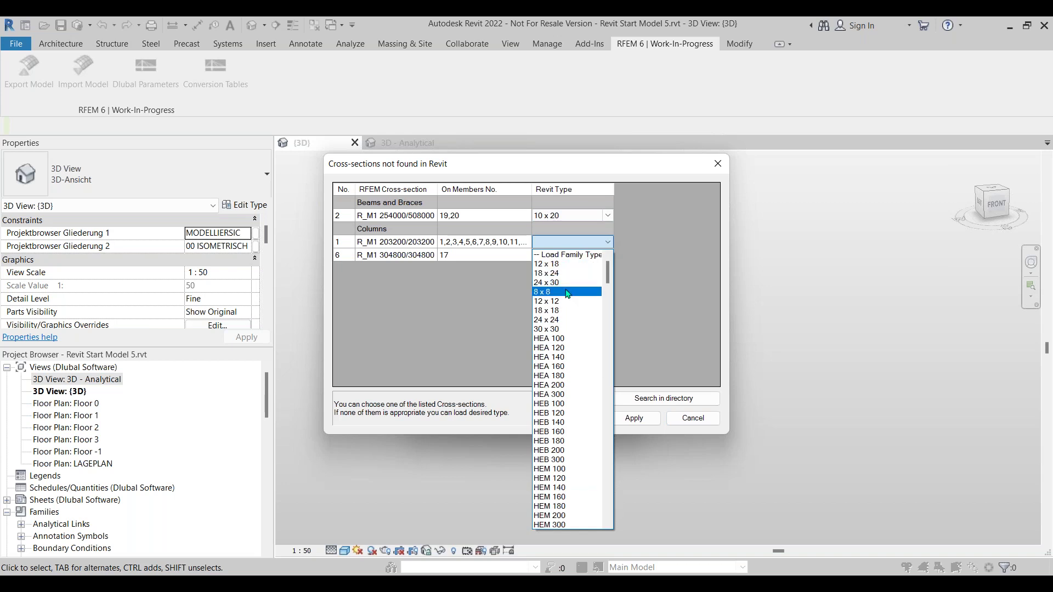
{"action": "left_click", "coordinate": [568, 293]}
{"action": "left_click", "coordinate": [607, 255]}
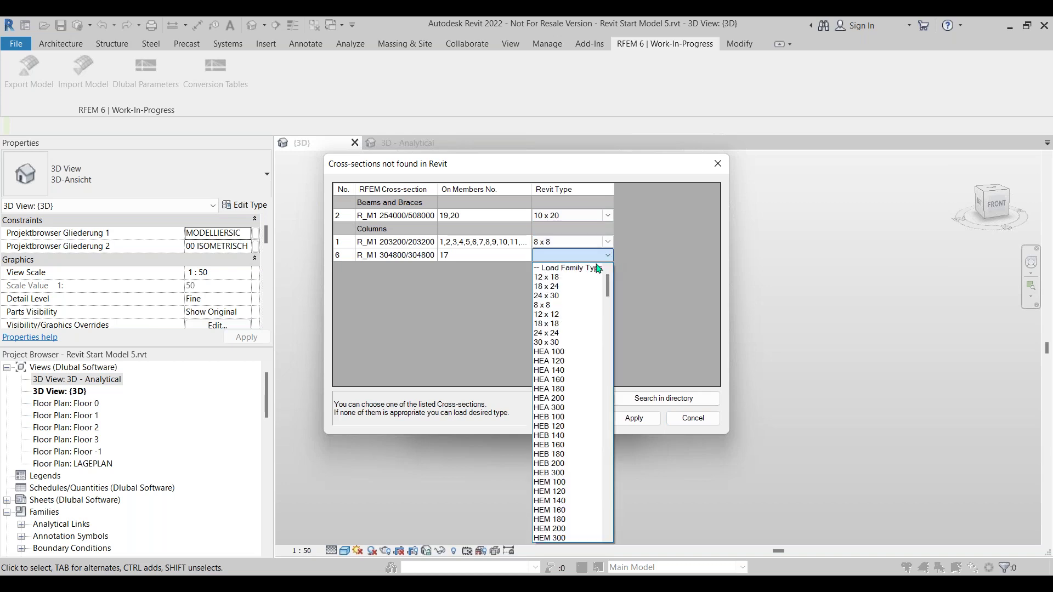
{"action": "left_click", "coordinate": [571, 314]}
{"action": "left_click", "coordinate": [632, 414]}
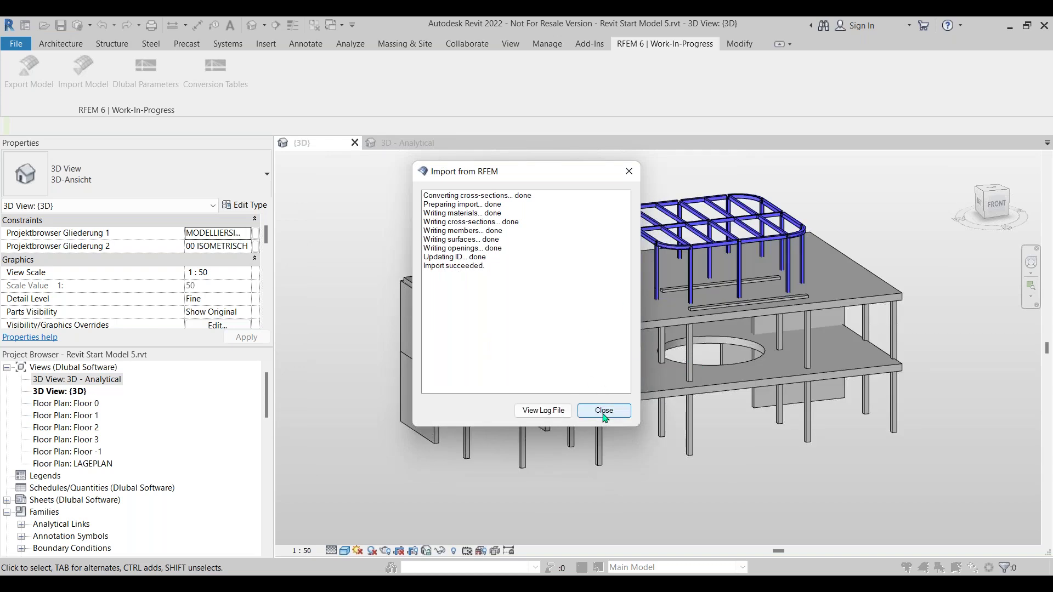
{"action": "left_click", "coordinate": [605, 412]}
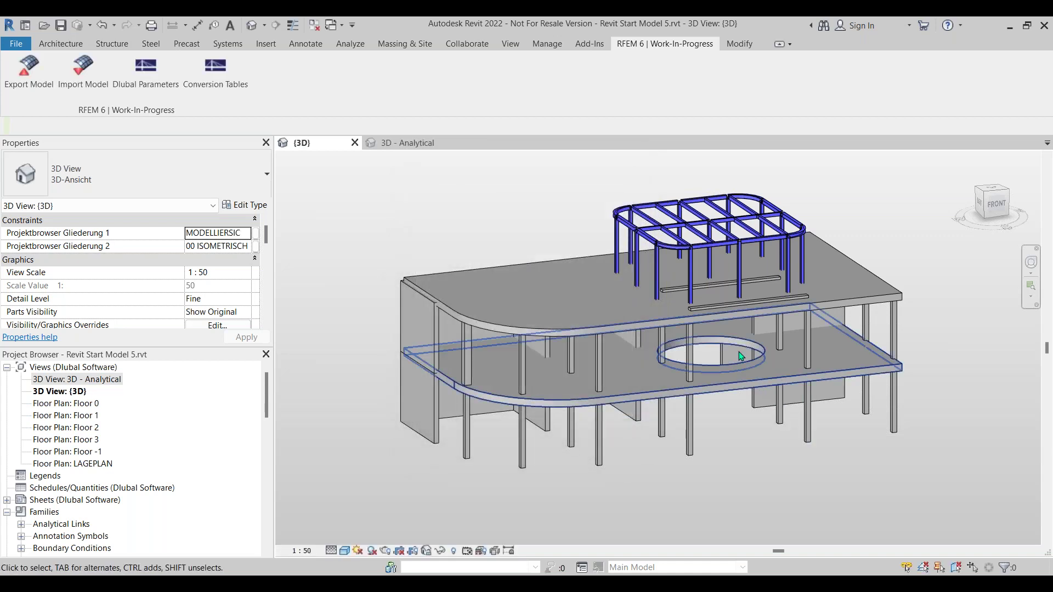
Step: Examine the rebuilt model, especially the position of the two concrete beams relative to the roof slab beneath the steel frame
{"action": "scroll", "coordinate": [677, 368], "scroll_direction": "up", "scroll_amount": 2}
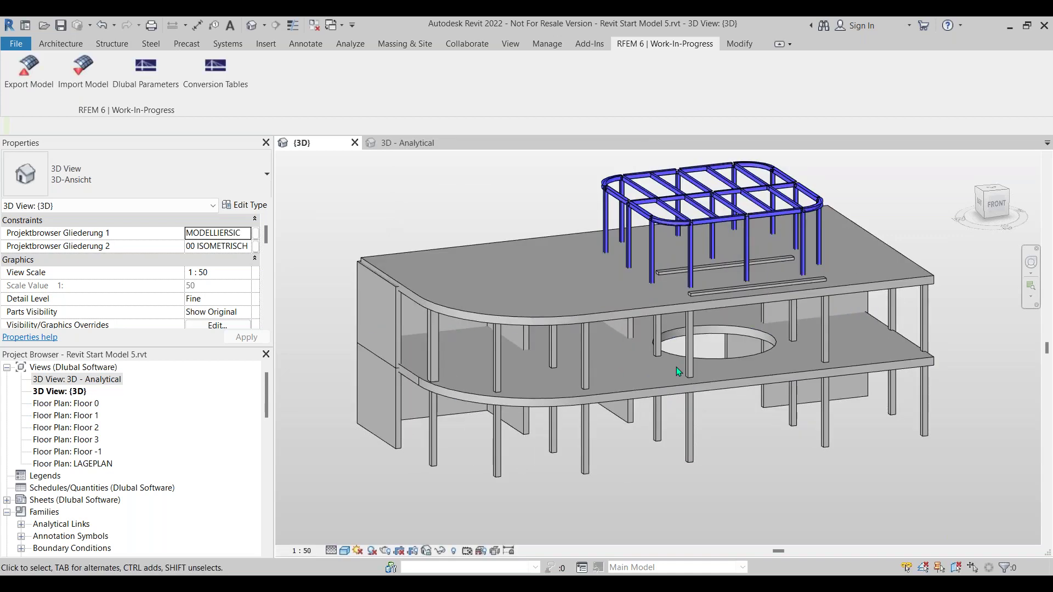
{"action": "scroll", "coordinate": [751, 296], "scroll_direction": "up", "scroll_amount": 2}
{"action": "middle_click_drag", "start_coordinate": [733, 353], "coordinate": [740, 378], "text": "shift"}
{"action": "scroll", "coordinate": [724, 317], "scroll_direction": "up", "scroll_amount": 1}
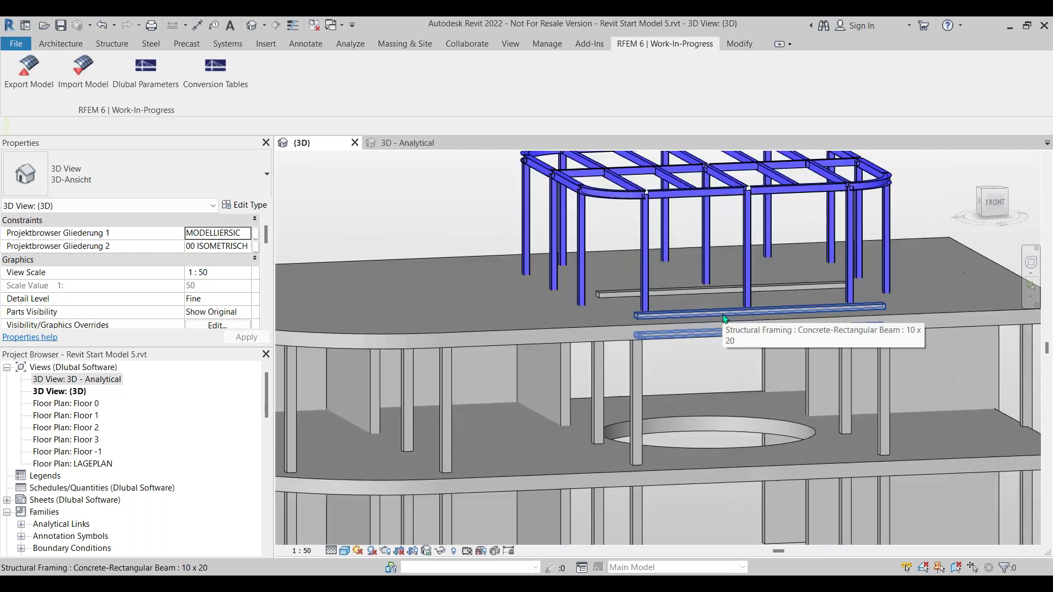
{"action": "scroll", "coordinate": [725, 317], "scroll_direction": "up", "scroll_amount": 2}
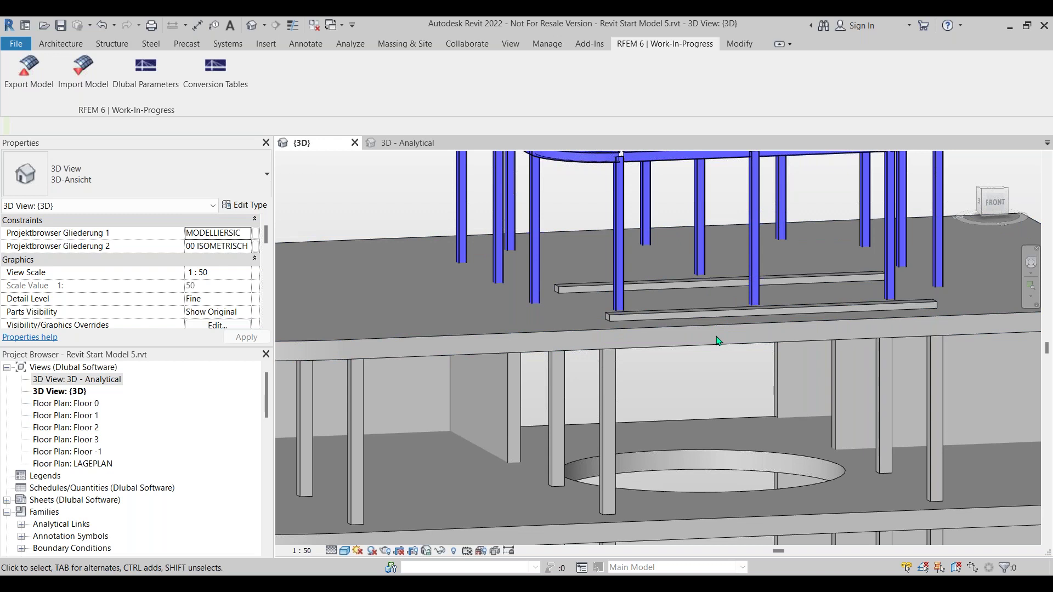
{"action": "scroll", "coordinate": [662, 325], "scroll_direction": "up", "scroll_amount": 2}
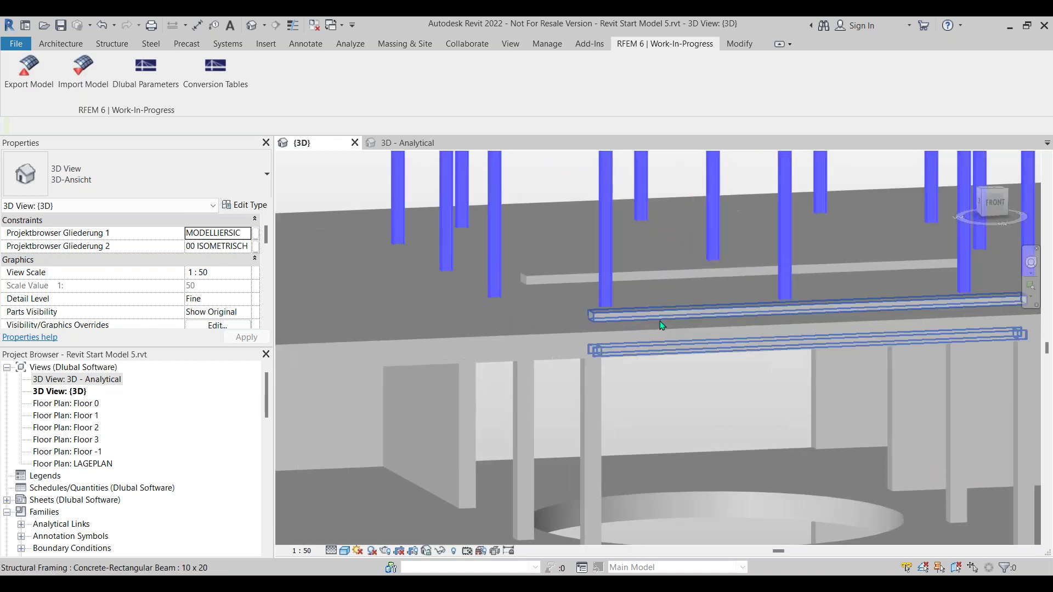
{"action": "scroll", "coordinate": [690, 393], "scroll_direction": "down", "scroll_amount": 2}
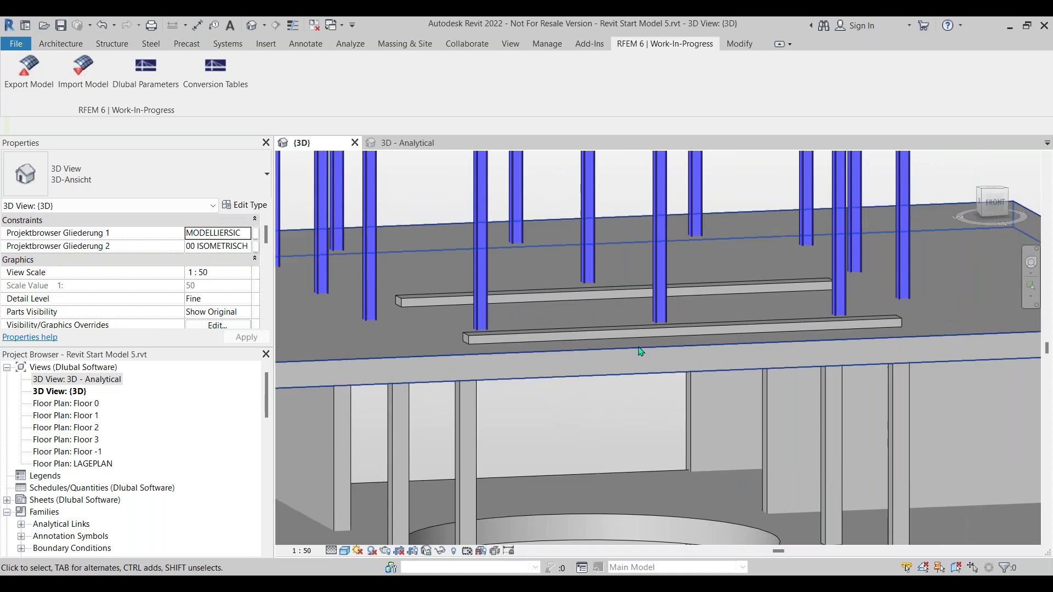
{"action": "middle_click_drag", "start_coordinate": [624, 406], "coordinate": [562, 329], "text": "shift"}
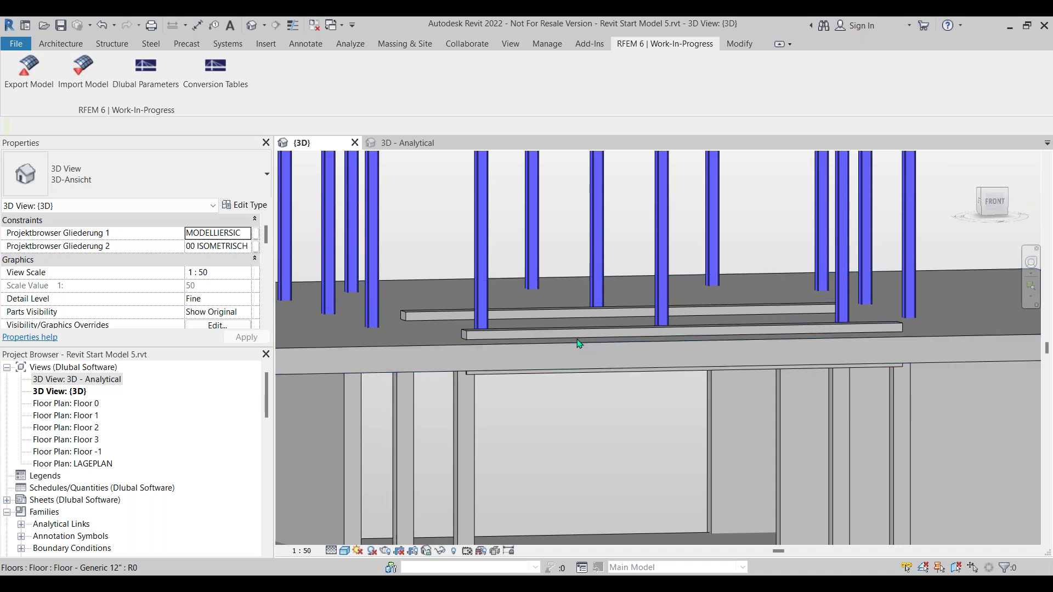
{"action": "key", "text": "super+Tab"}
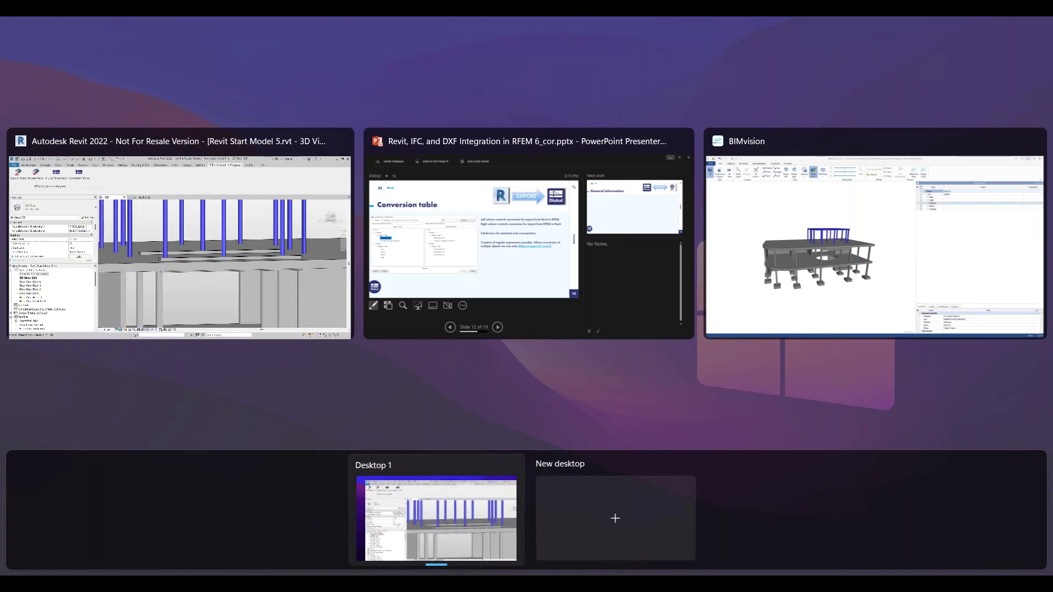
{"action": "key", "text": "Return"}
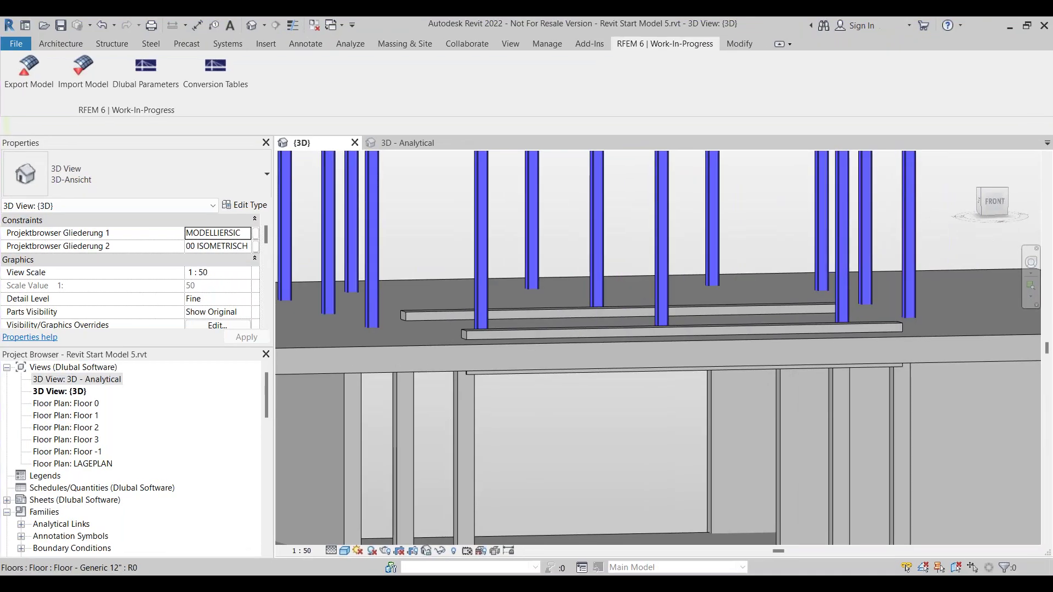
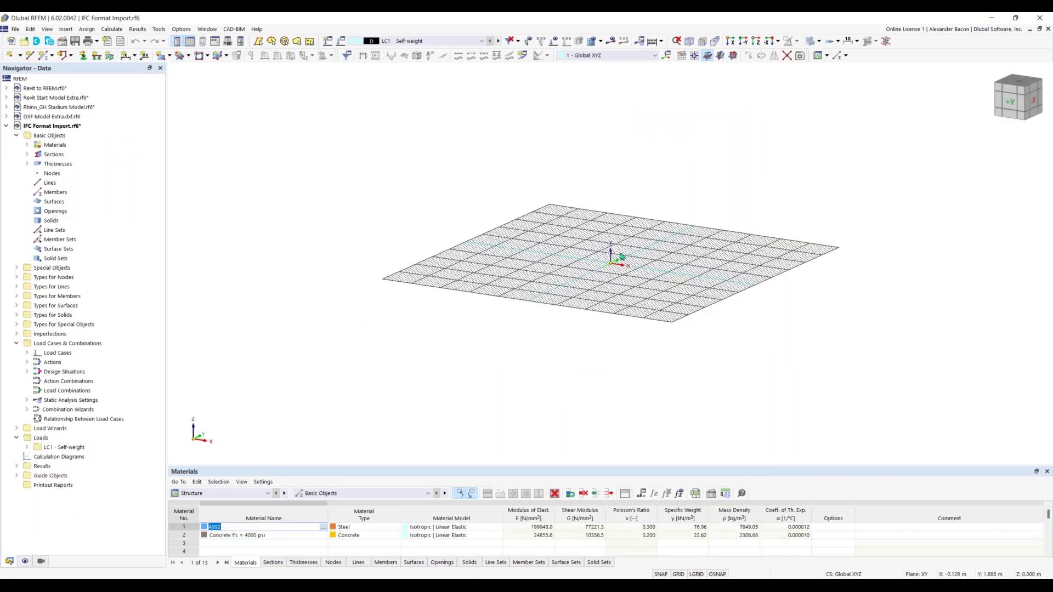
Step: Switch to BIMvision and examine the Revit Start Model.ifc building from several angles
{"action": "middle_click_drag", "start_coordinate": [625, 265], "coordinate": [601, 275]}
{"action": "scroll", "coordinate": [594, 271], "scroll_direction": "up", "scroll_amount": 3}
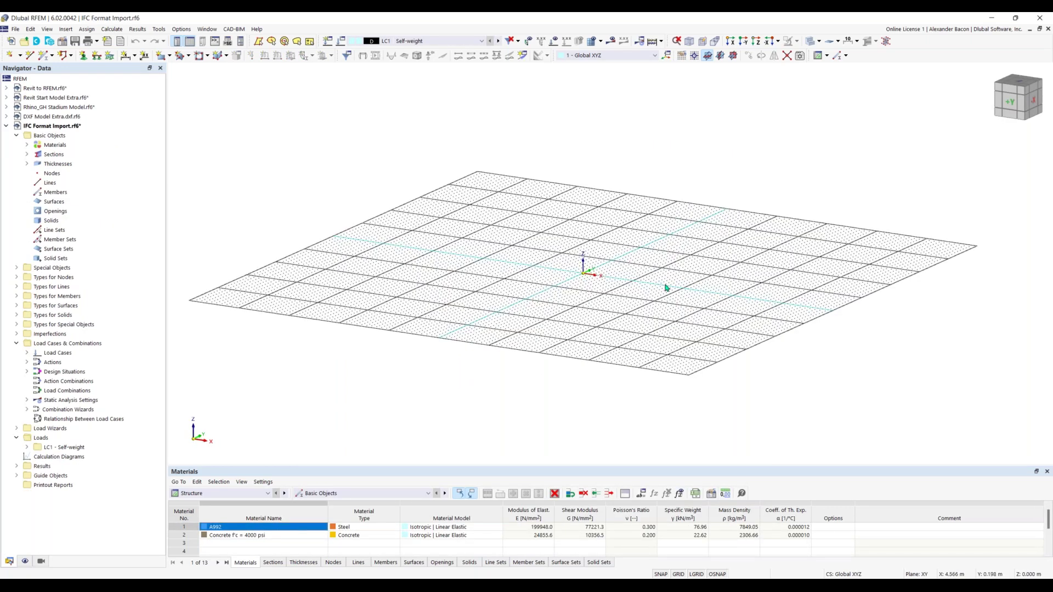
{"action": "mouse_move", "coordinate": [757, 585]}
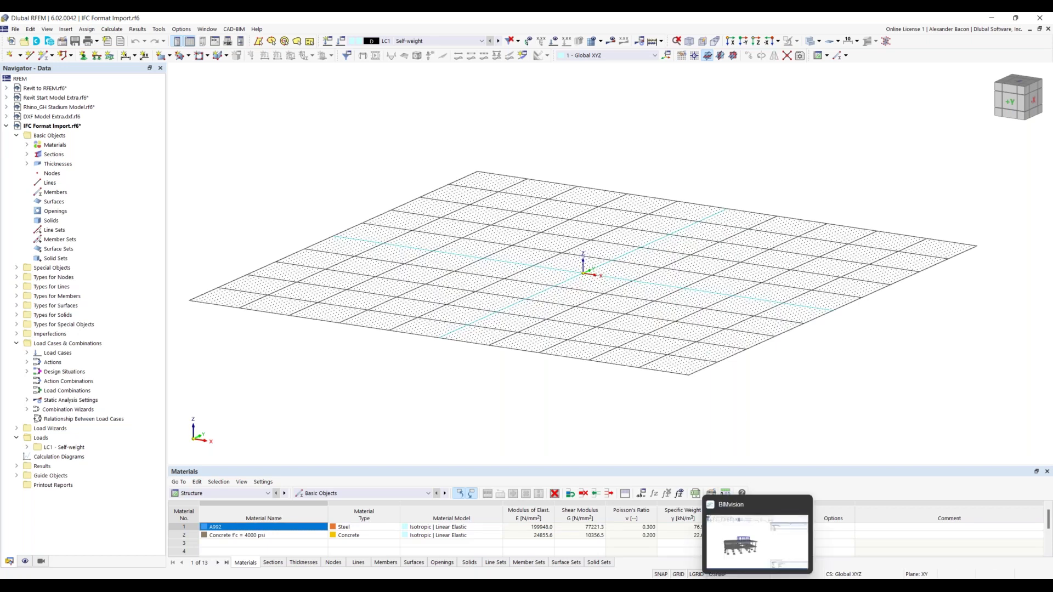
{"action": "left_click", "coordinate": [757, 540]}
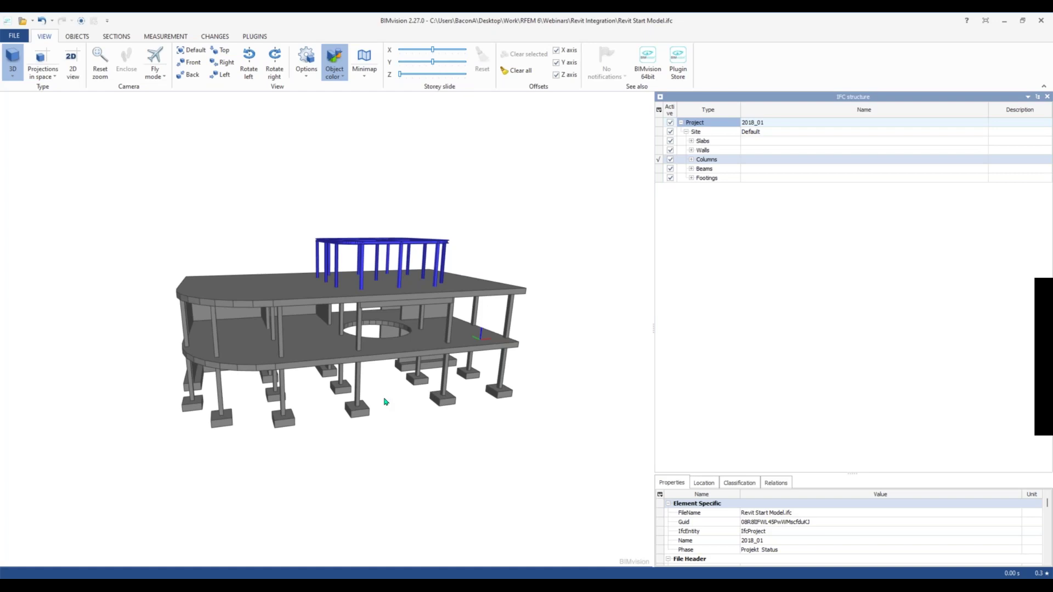
{"action": "left_click_drag", "start_coordinate": [373, 396], "coordinate": [413, 394]}
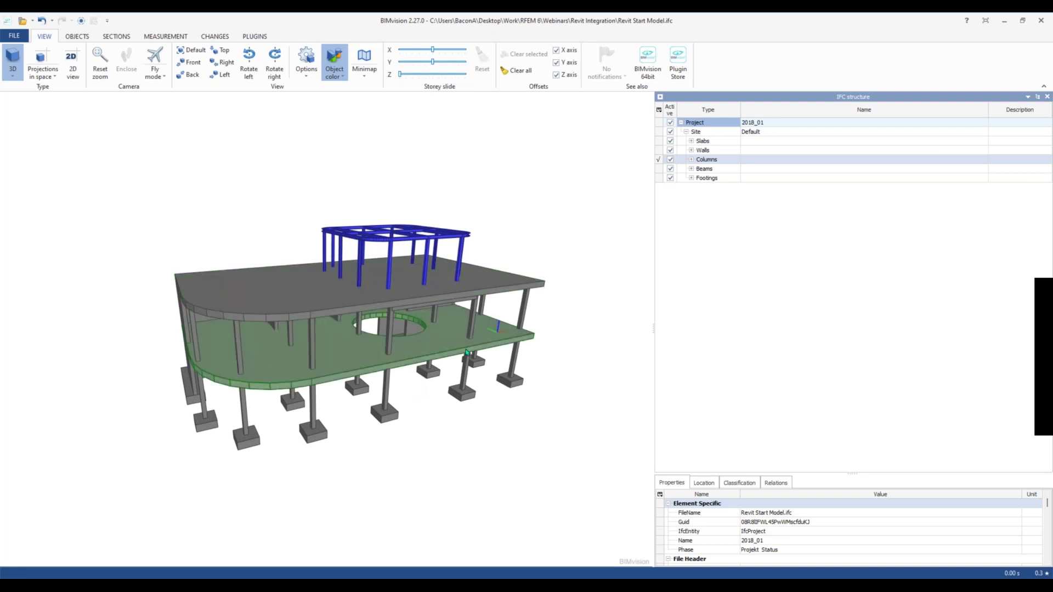
{"action": "left_click_drag", "start_coordinate": [410, 314], "coordinate": [262, 404]}
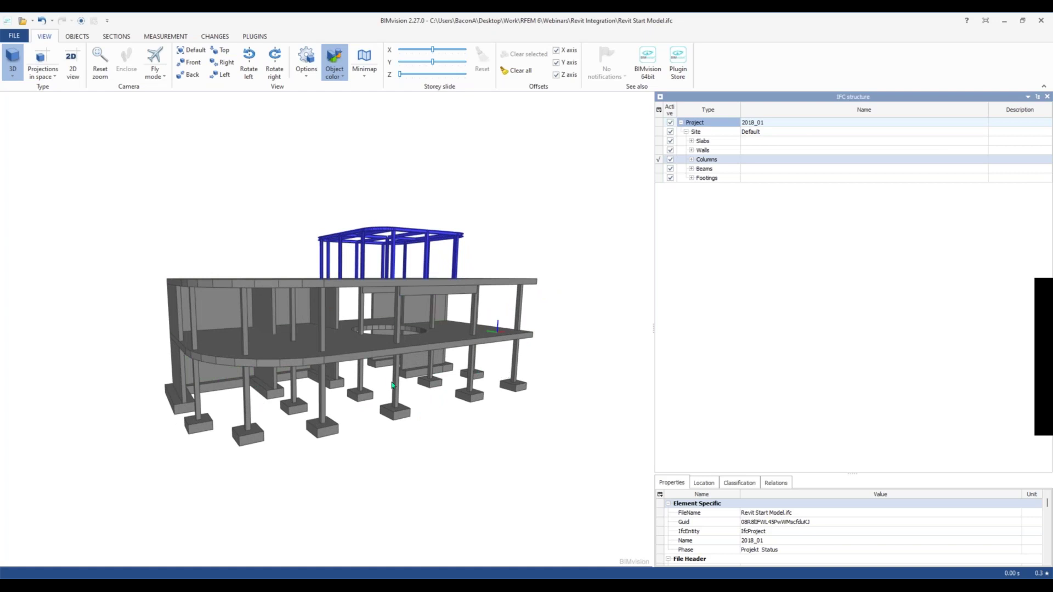
{"action": "left_click_drag", "start_coordinate": [418, 378], "coordinate": [381, 312]}
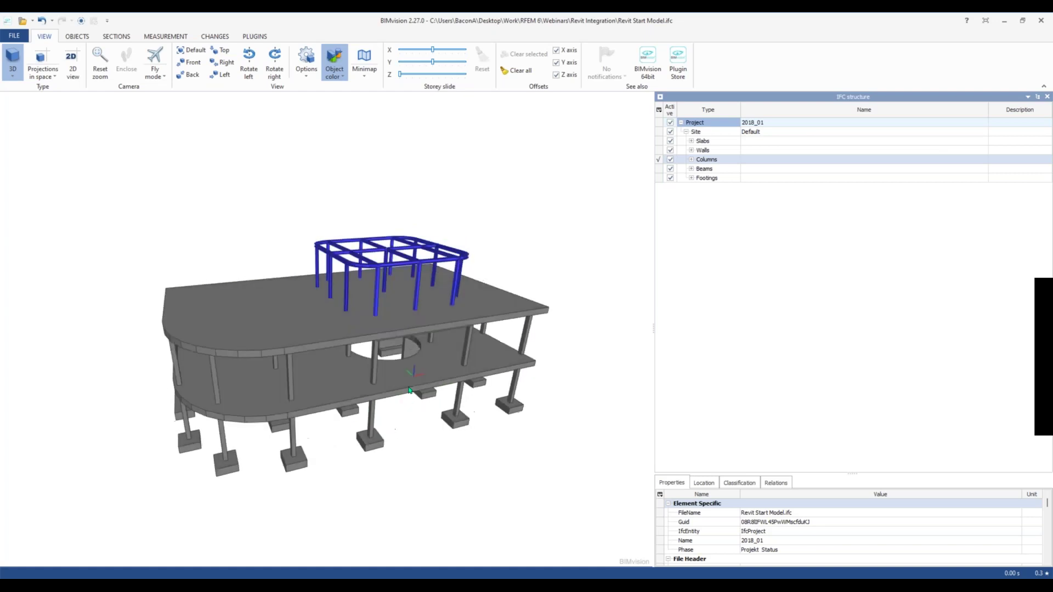
Step: Select a steel column of the rooftop frame and inspect its column type and material in the IFC structure
{"action": "left_click", "coordinate": [378, 305]}
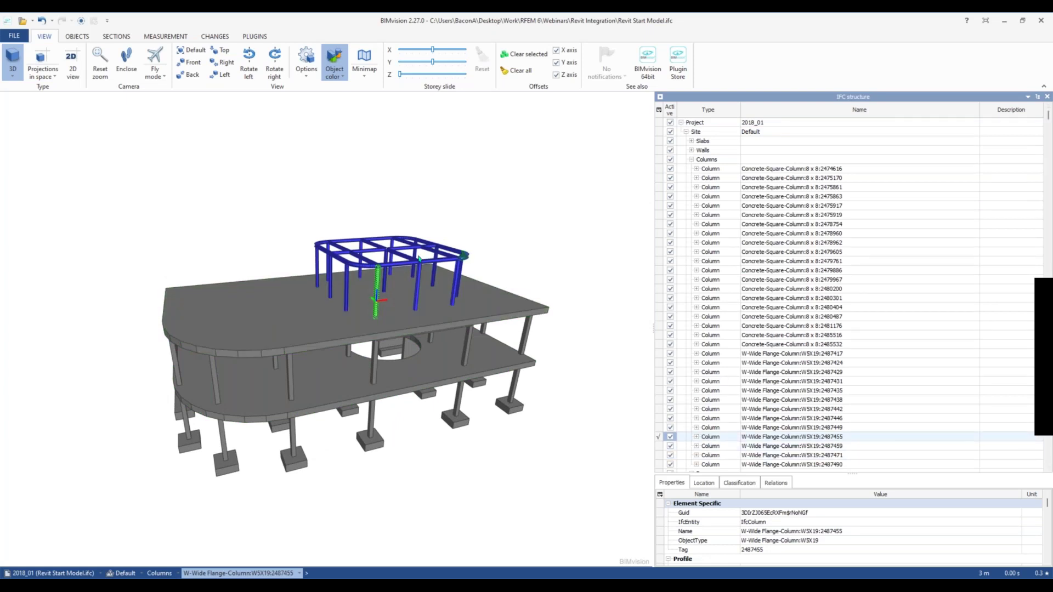
{"action": "left_click", "coordinate": [696, 437]}
{"action": "left_click", "coordinate": [702, 446]}
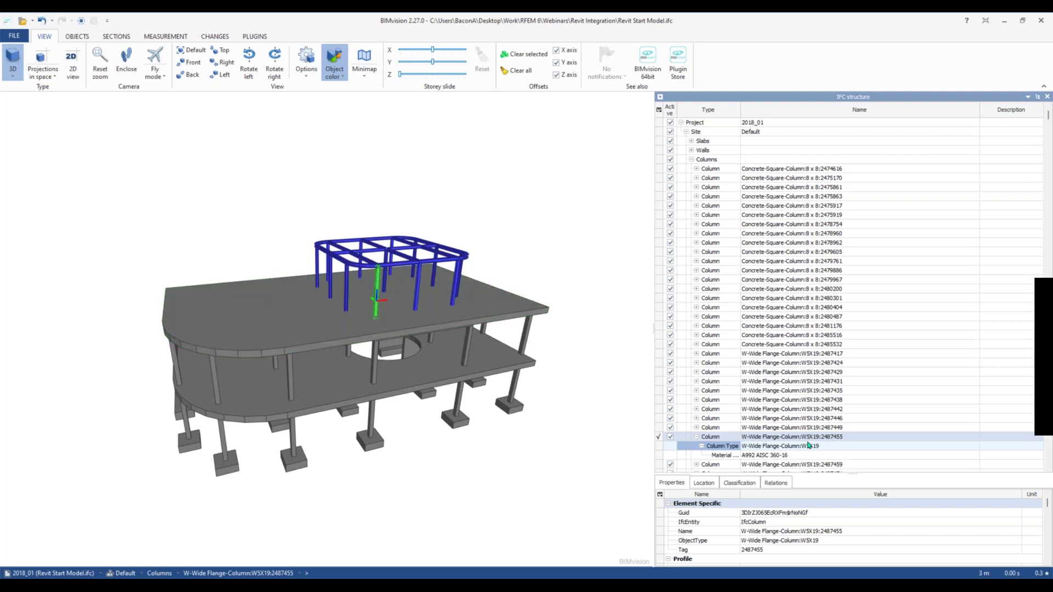
{"action": "left_click", "coordinate": [769, 457]}
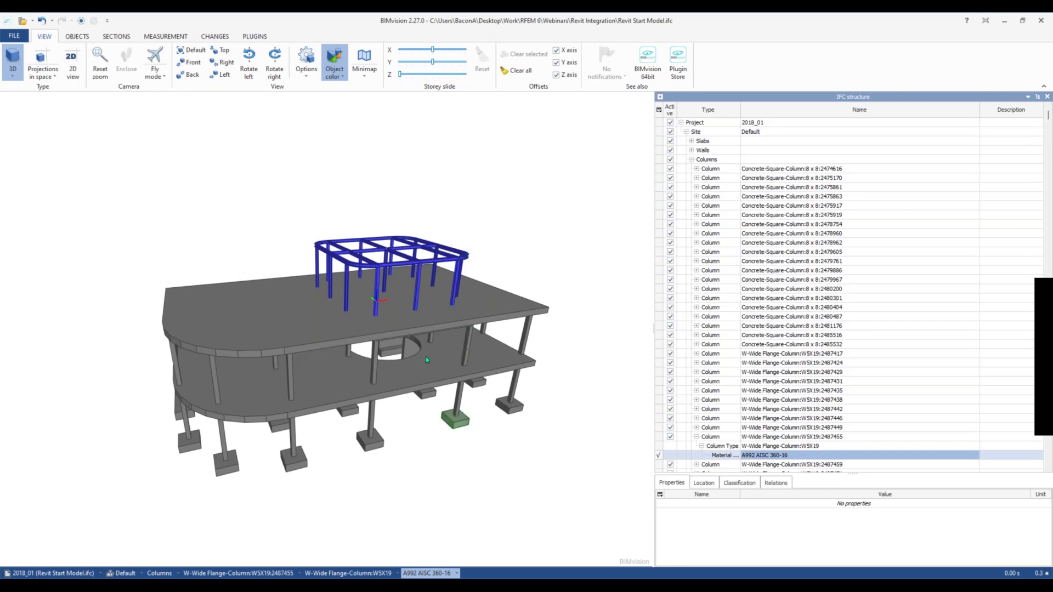
Step: Inspect a concrete column between the two floor slabs and list the slabs in the IFC structure
{"action": "left_click", "coordinate": [467, 339]}
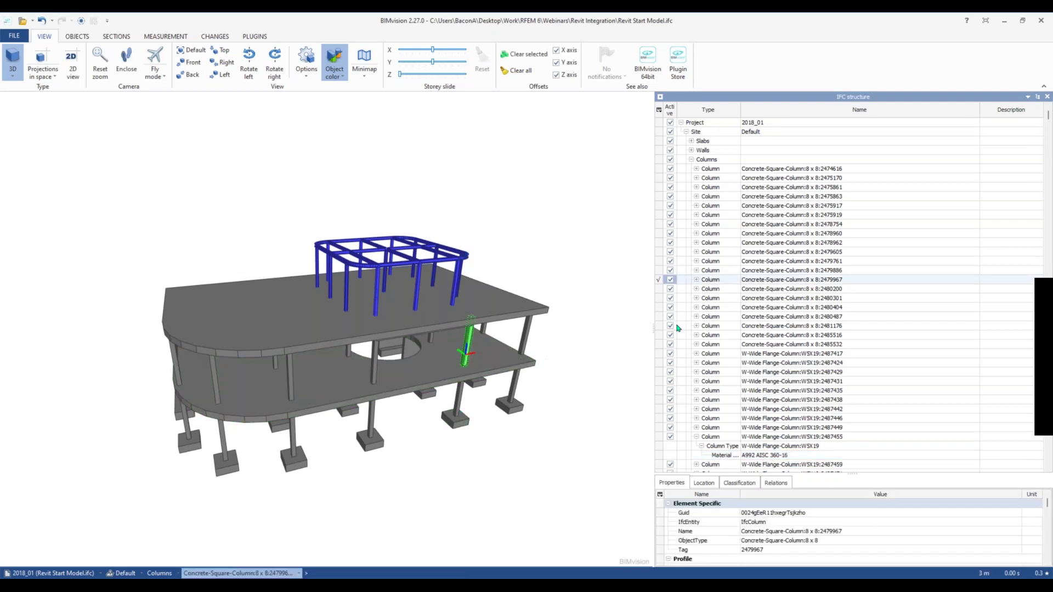
{"action": "left_click", "coordinate": [691, 142]}
{"action": "left_click", "coordinate": [484, 220]}
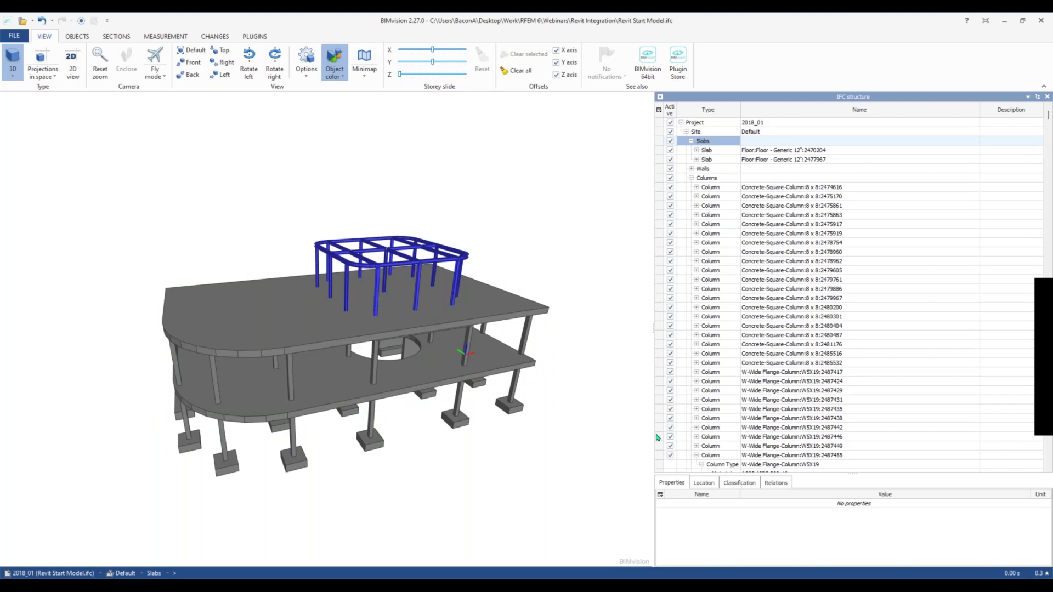
Step: Switch to RFEM and start an IFC import of the file Revit Start Model.ifc
{"action": "mouse_move", "coordinate": [734, 586]}
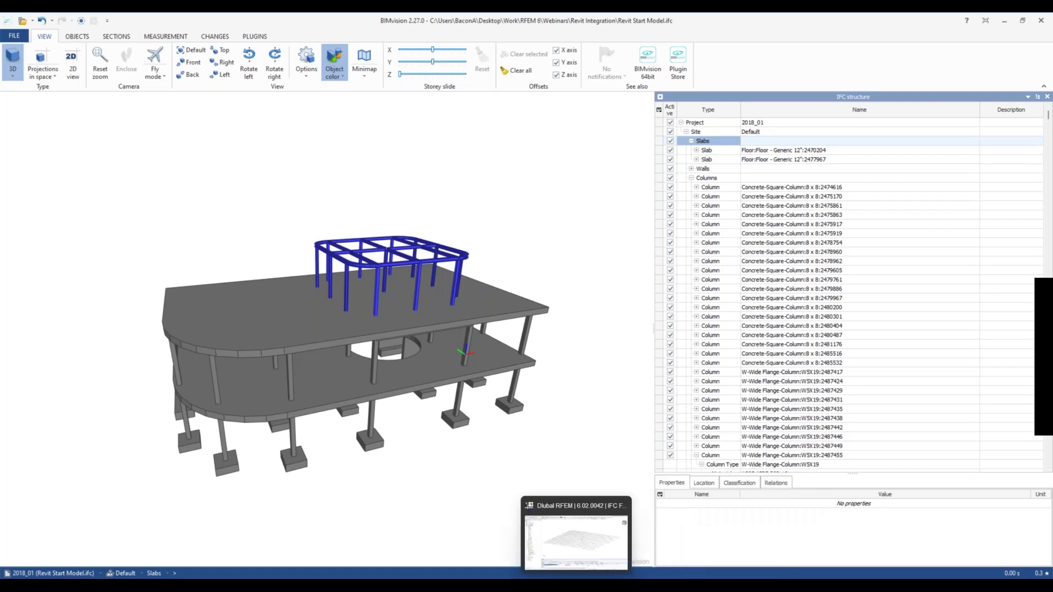
{"action": "left_click", "coordinate": [576, 585]}
{"action": "middle_click_drag", "start_coordinate": [619, 276], "coordinate": [599, 280]}
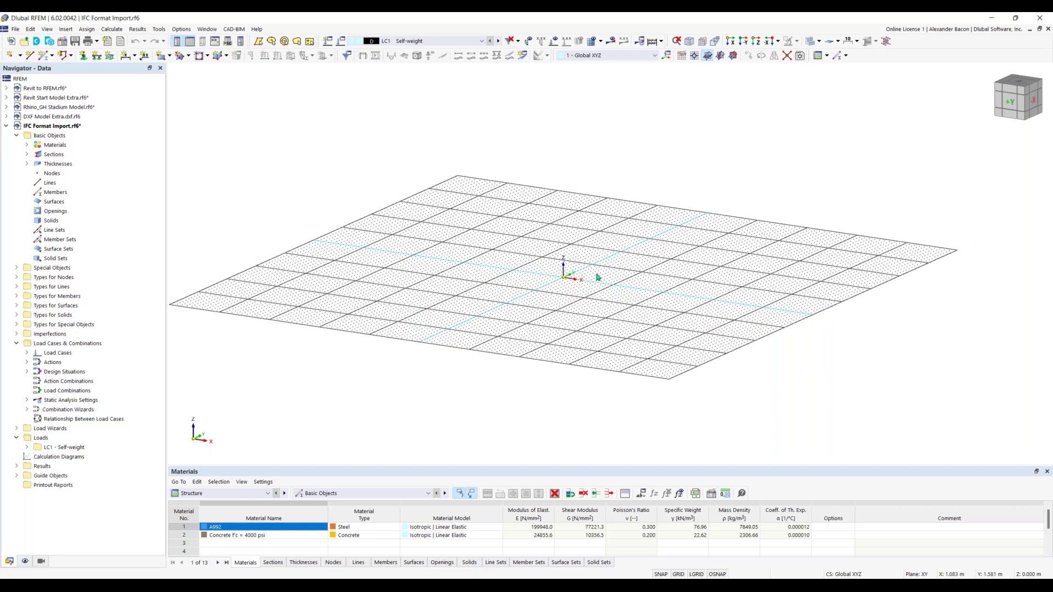
{"action": "scroll", "coordinate": [457, 261], "scroll_direction": "down", "scroll_amount": 1}
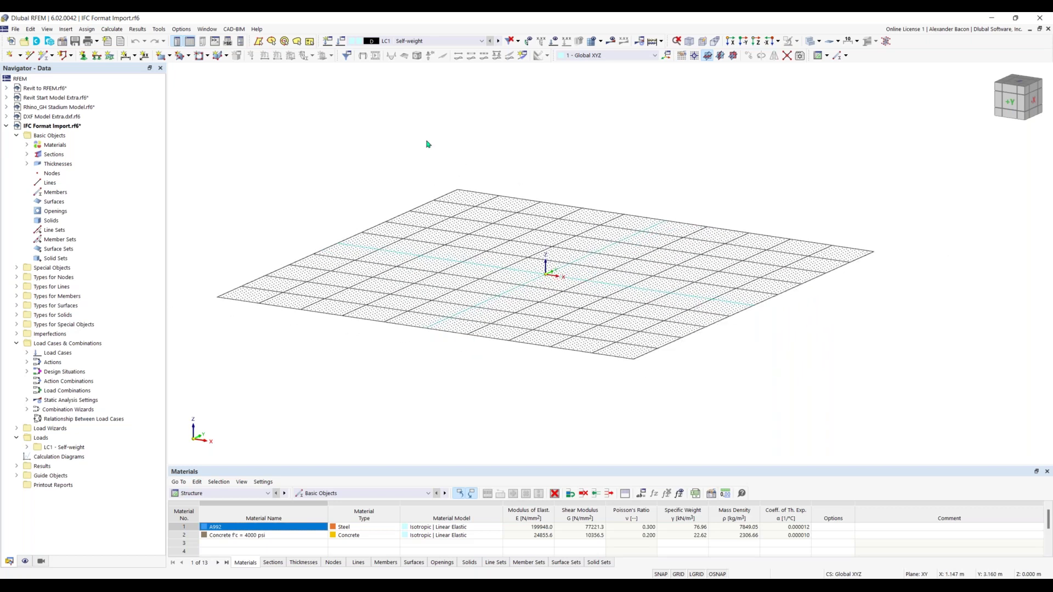
{"action": "left_click", "coordinate": [15, 29]}
{"action": "mouse_move", "coordinate": [137, 278]}
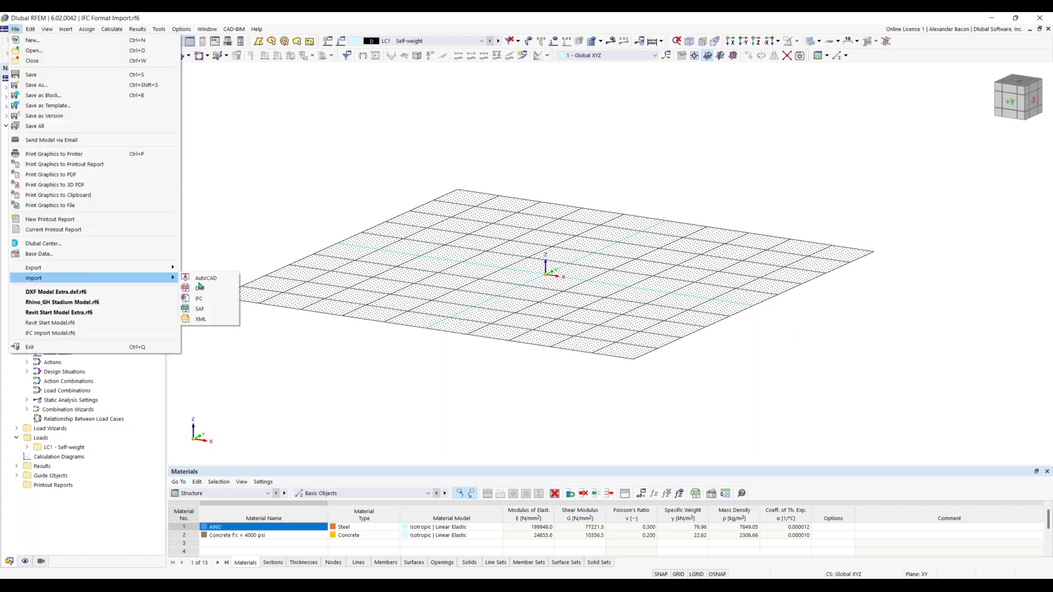
{"action": "left_click", "coordinate": [201, 298]}
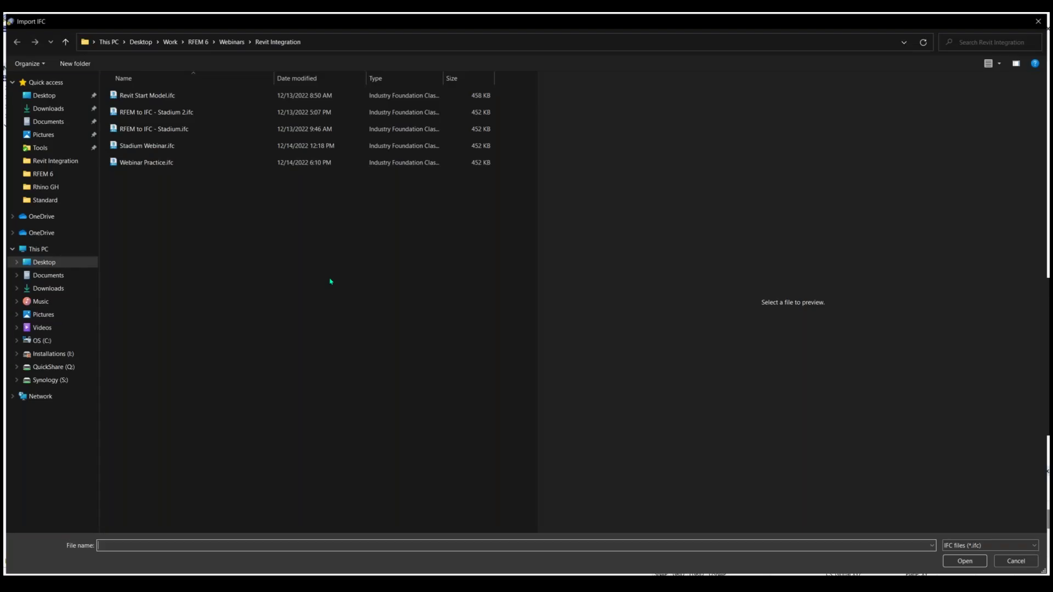
{"action": "left_click", "coordinate": [140, 93]}
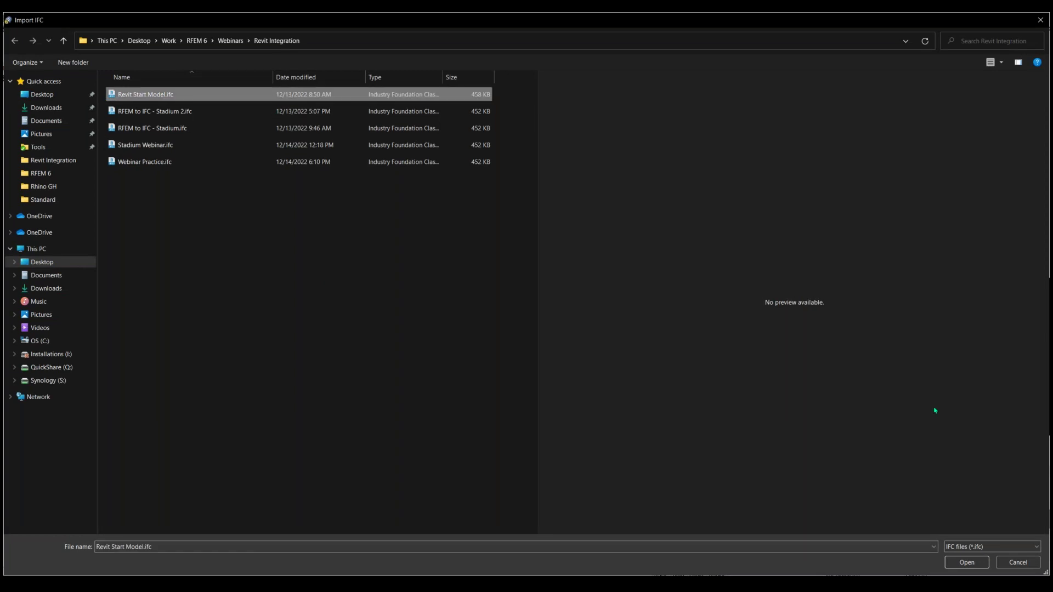
{"action": "left_click", "coordinate": [976, 562]}
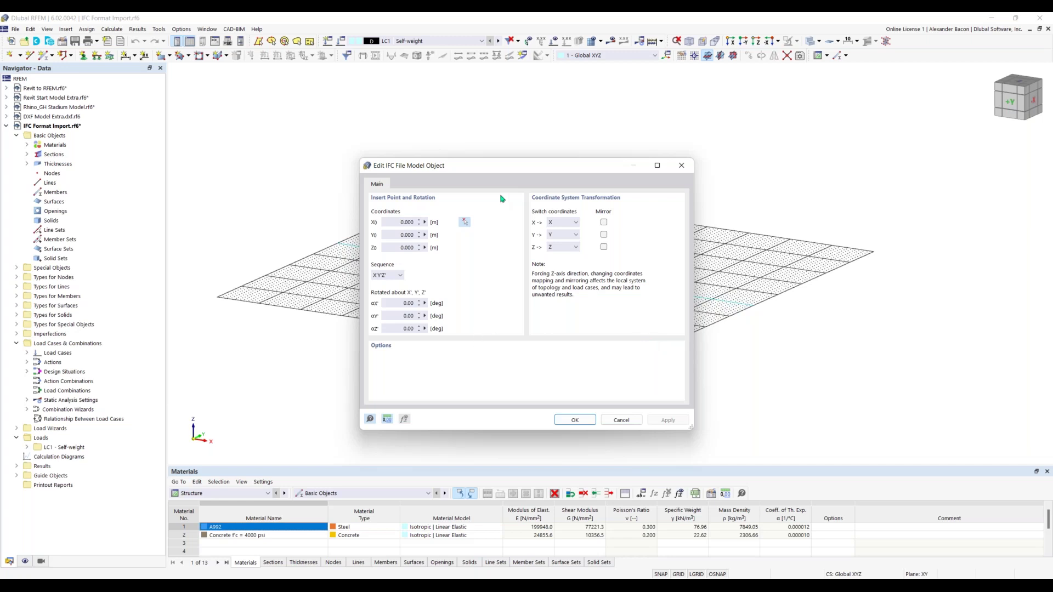
Step: Place the IFC model's insertion point at the coordinate origin 0, 0, 0, complete the import and dismiss the import log
{"action": "mouse_move", "coordinate": [511, 164]}
{"action": "left_mouse_down"}
{"action": "mouse_move", "coordinate": [513, 152]}
{"action": "mouse_move", "coordinate": [501, 152]}
{"action": "left_mouse_up"}
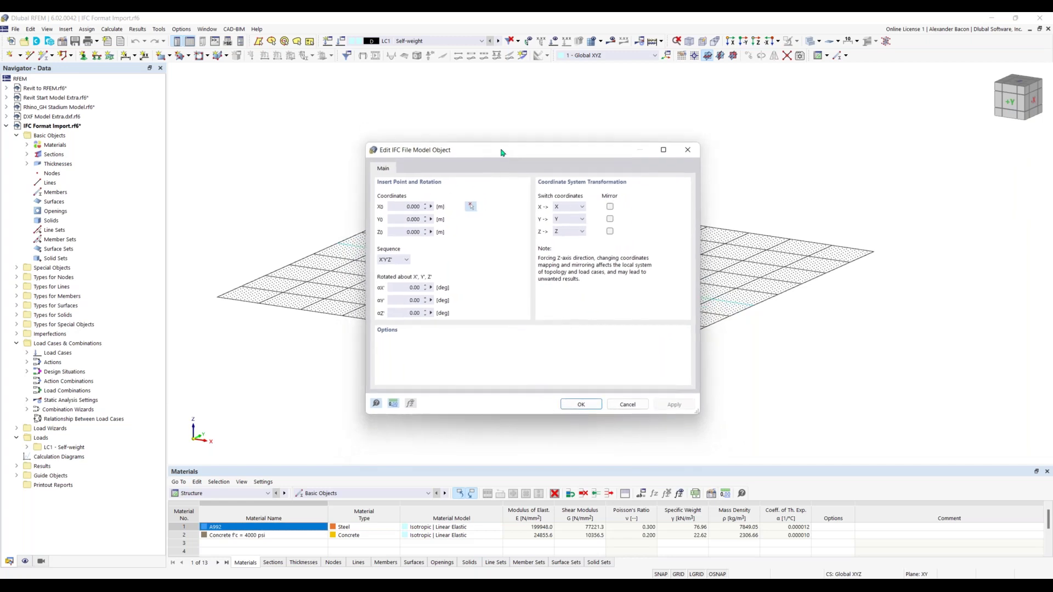
{"action": "left_click", "coordinate": [404, 205]}
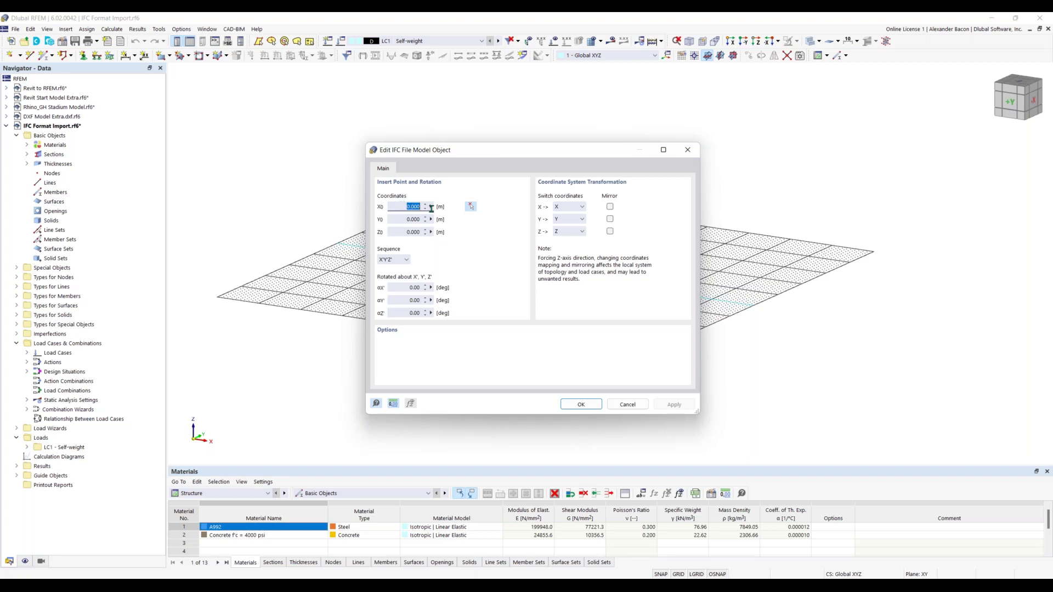
{"action": "left_click", "coordinate": [404, 218]}
{"action": "left_click", "coordinate": [406, 233]}
{"action": "left_click", "coordinate": [471, 207]}
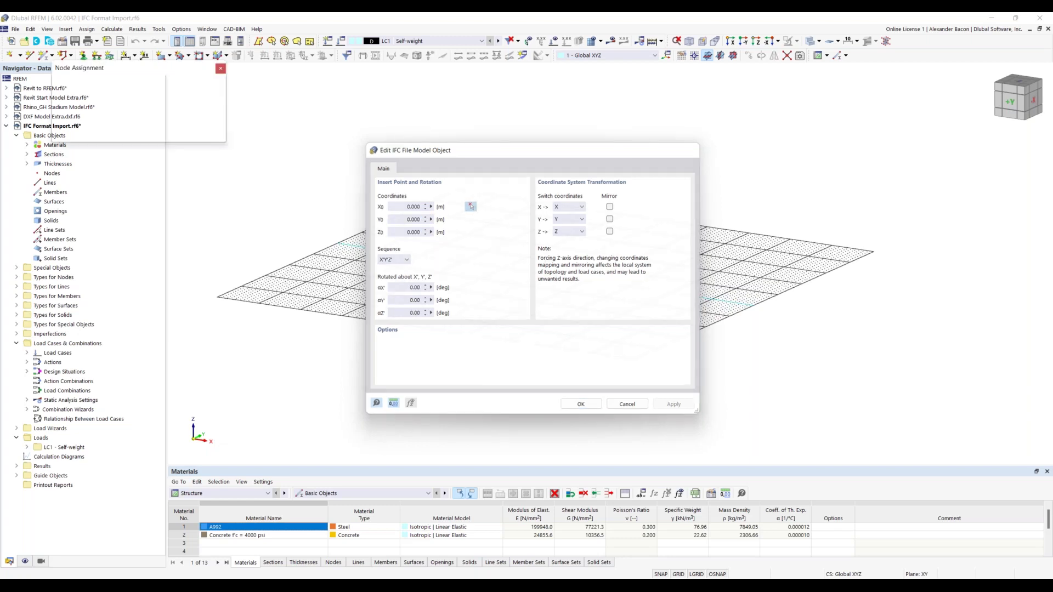
{"action": "left_click", "coordinate": [545, 273]}
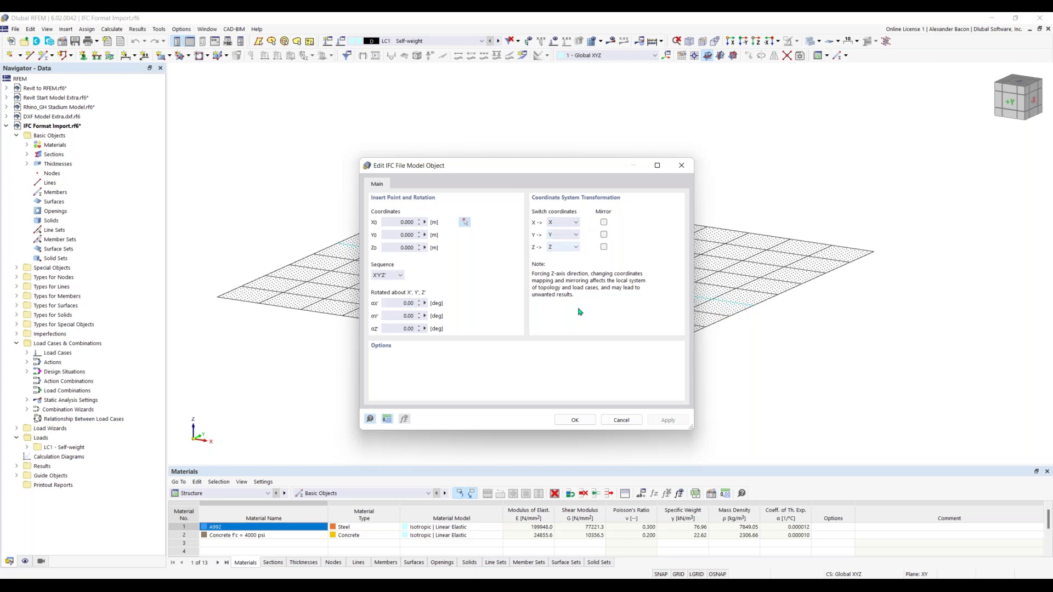
{"action": "left_click", "coordinate": [575, 420]}
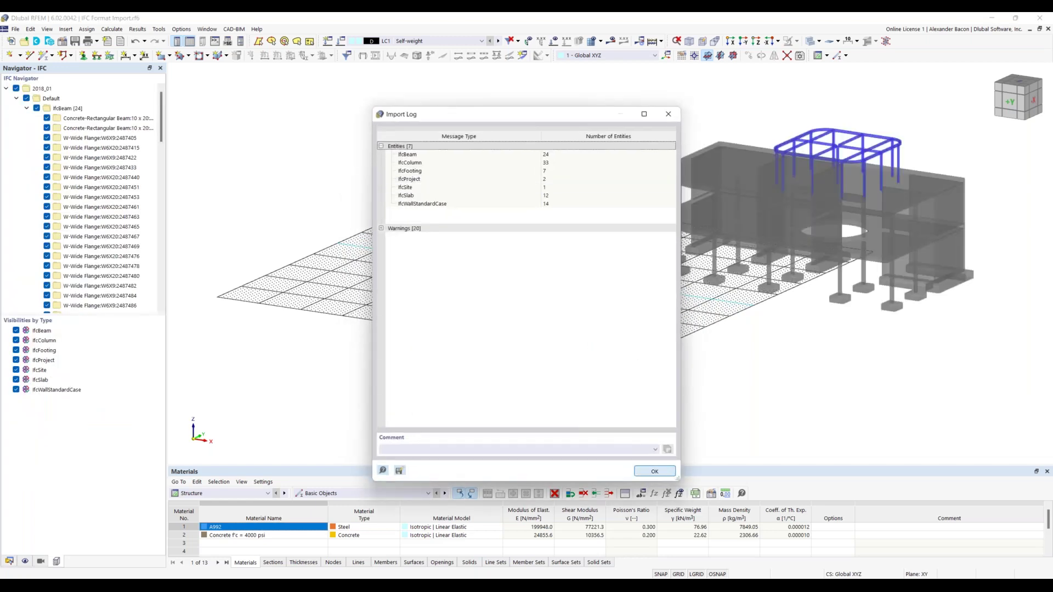
{"action": "key", "text": "Return"}
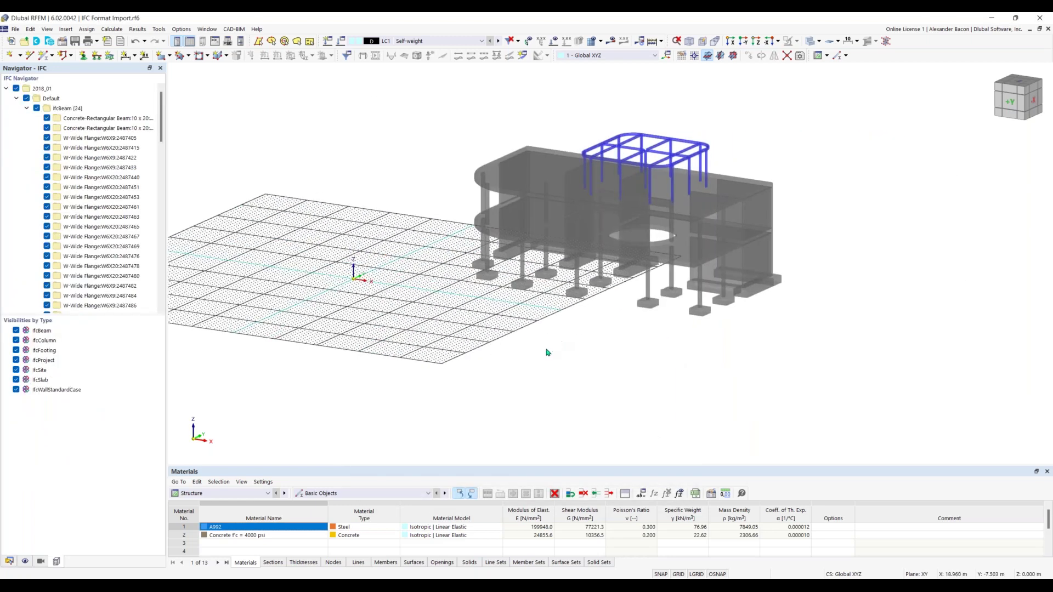
Step: Turn off the work plane grid display around the imported IFC model
{"action": "middle_click_drag", "start_coordinate": [555, 349], "coordinate": [631, 324], "text": "ctrl"}
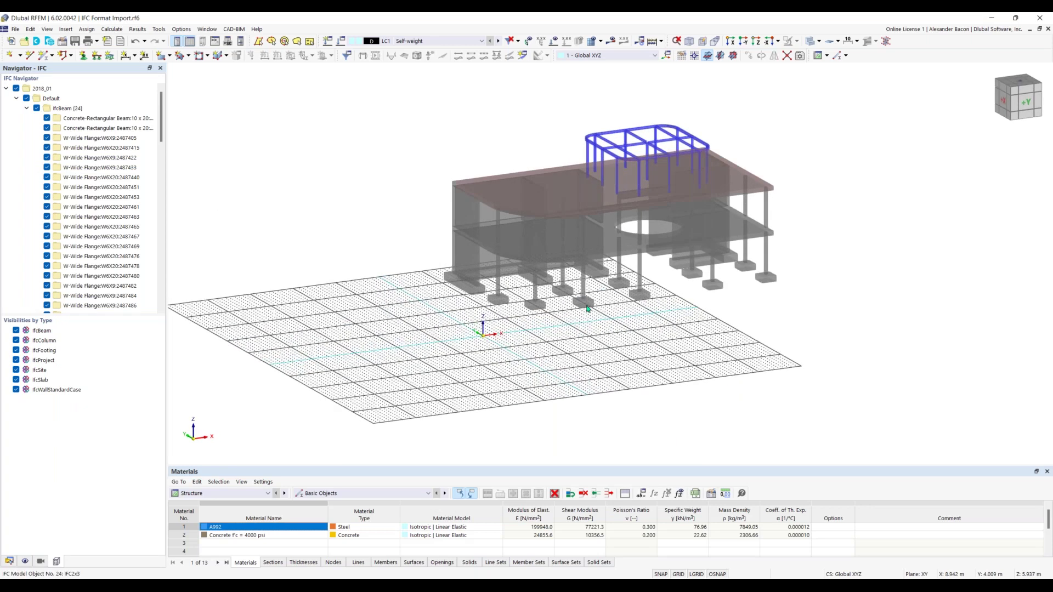
{"action": "left_click", "coordinate": [679, 575]}
{"action": "scroll", "coordinate": [630, 326], "scroll_direction": "up", "scroll_amount": 5}
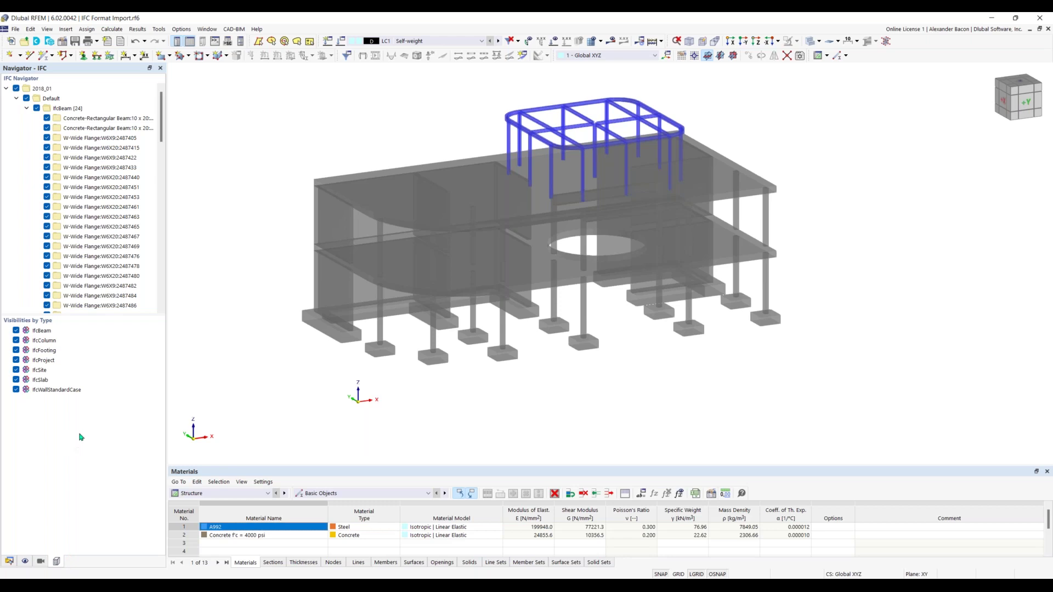
Step: Check the IfcSlab, IfcColumn and IfcFooting objects by hiding and showing each type in turn
{"action": "left_click", "coordinate": [16, 380]}
{"action": "left_click", "coordinate": [16, 380]}
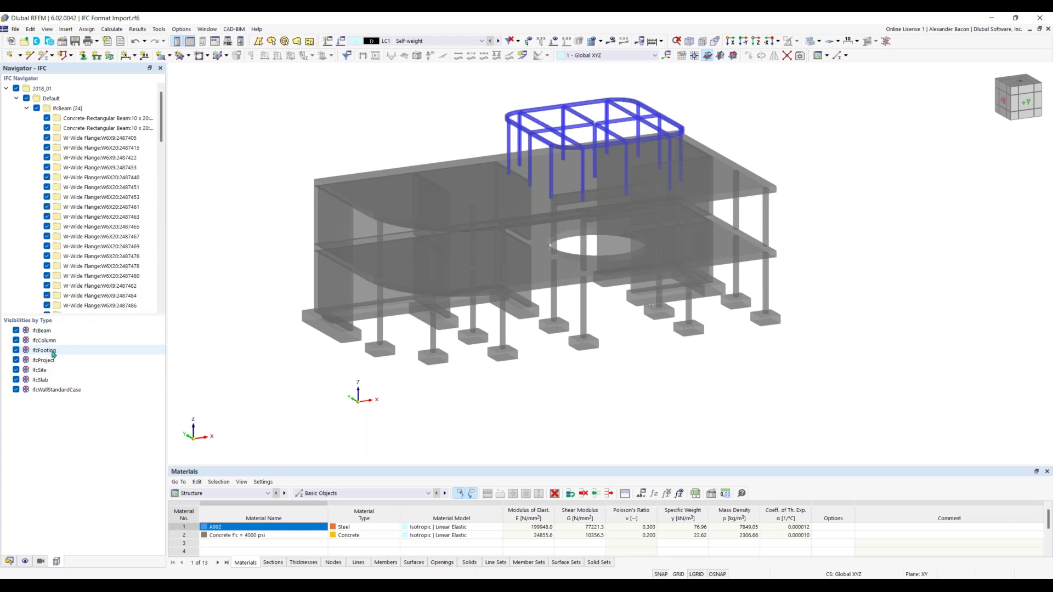
{"action": "left_click", "coordinate": [17, 341]}
{"action": "left_click", "coordinate": [17, 341]}
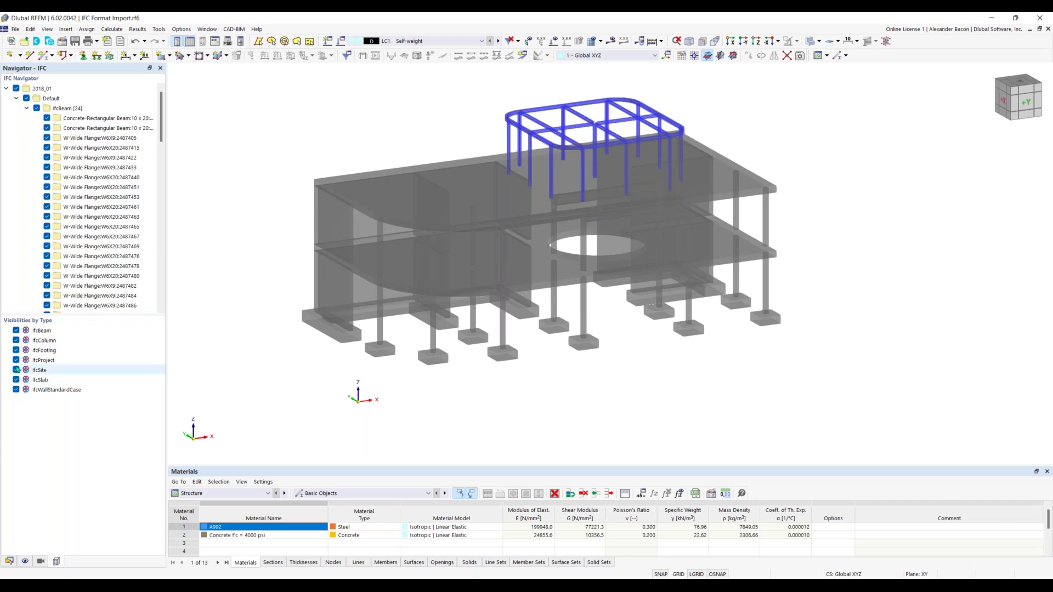
{"action": "left_click", "coordinate": [17, 350]}
{"action": "left_click", "coordinate": [17, 350]}
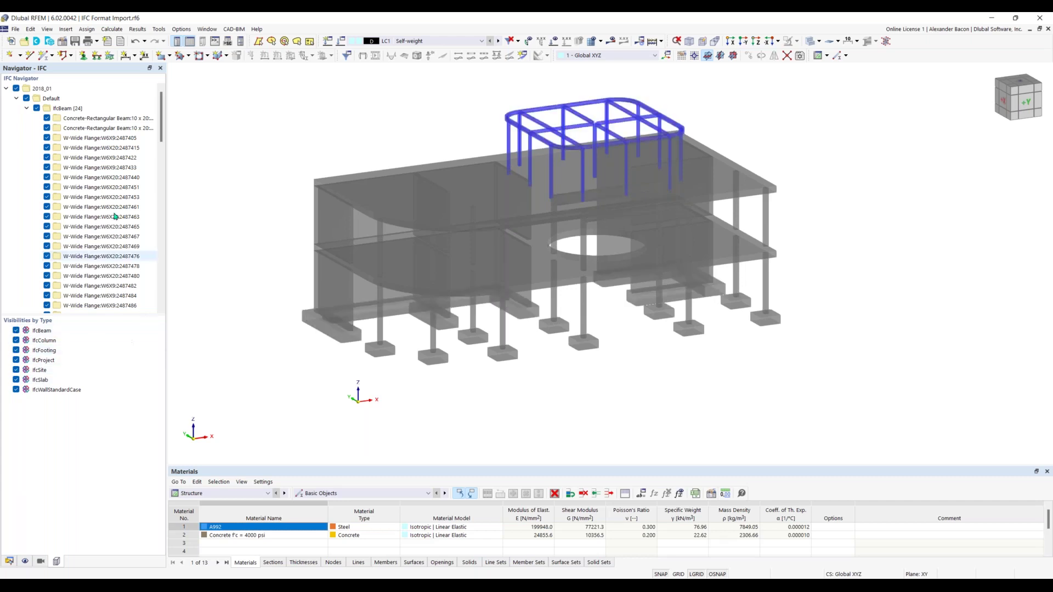
Step: Check two individual 8 x 8 concrete columns in the IfcColumn group by hiding and showing each one
{"action": "scroll", "coordinate": [87, 175], "scroll_direction": "down", "scroll_amount": 1}
{"action": "scroll", "coordinate": [81, 164], "scroll_direction": "down", "scroll_amount": 7}
{"action": "left_click", "coordinate": [47, 177]}
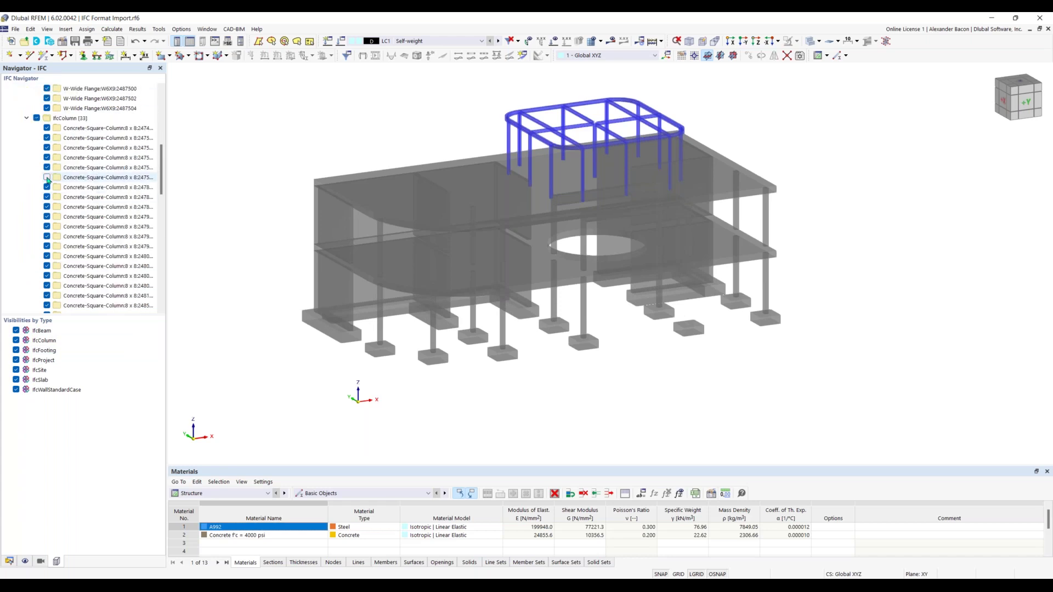
{"action": "left_click", "coordinate": [47, 178]}
{"action": "left_click", "coordinate": [47, 187]}
{"action": "left_click", "coordinate": [48, 187]}
{"action": "scroll", "coordinate": [72, 200], "scroll_direction": "up", "scroll_amount": 8}
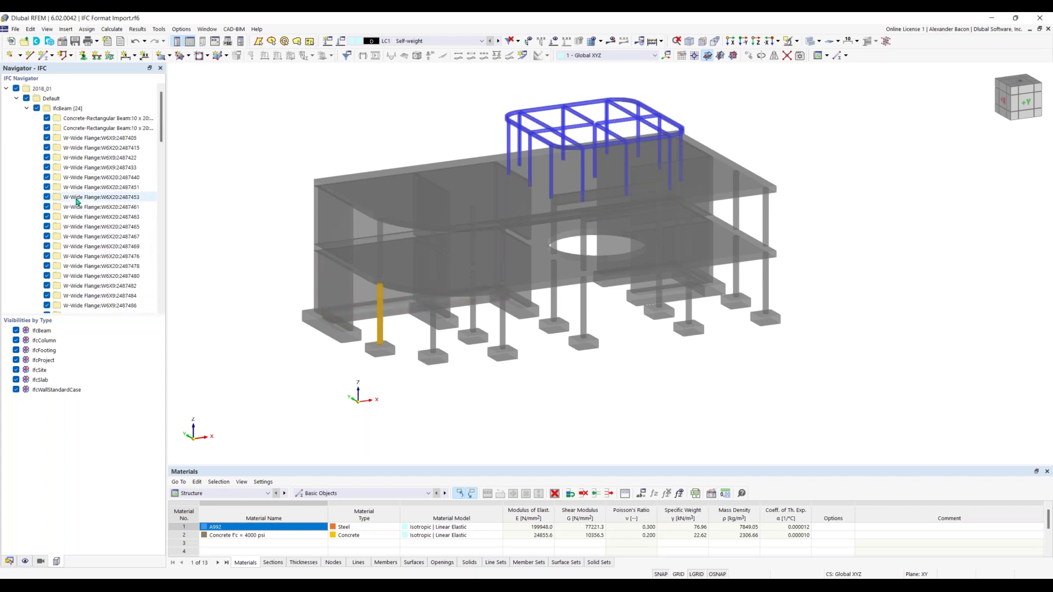
Step: Collapse the IfcBeam, IfcColumn and IfcFooting groups in the IFC structure tree
{"action": "left_click", "coordinate": [17, 98]}
{"action": "left_click", "coordinate": [17, 98]}
{"action": "left_click", "coordinate": [27, 108]}
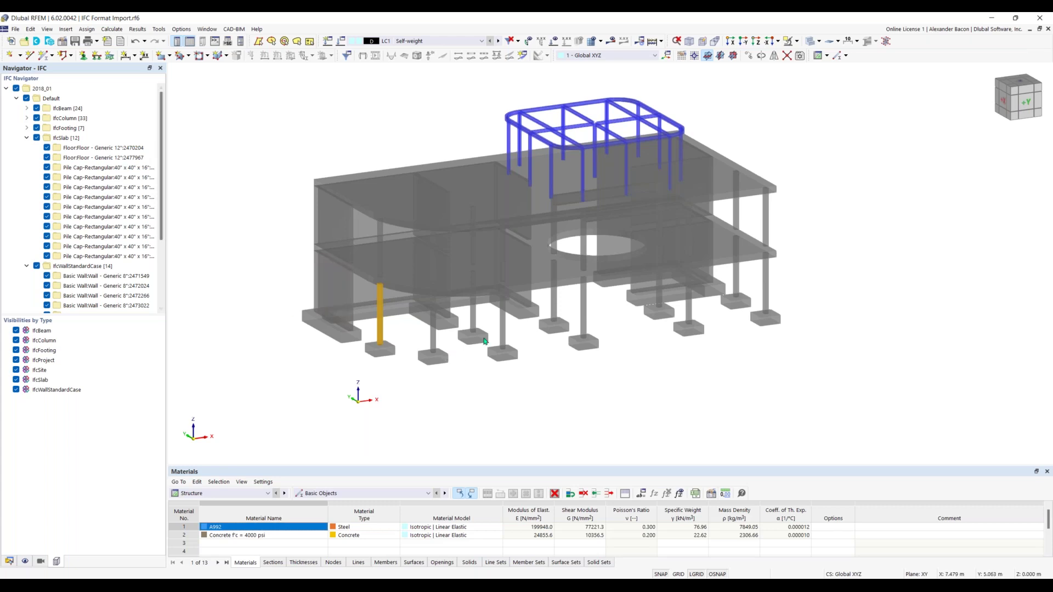
Step: Select a straight steel edge beam of the rooftop frame and inspect its IFC basic properties, including the entity type name
{"action": "scroll", "coordinate": [526, 155], "scroll_direction": "up", "scroll_amount": 3}
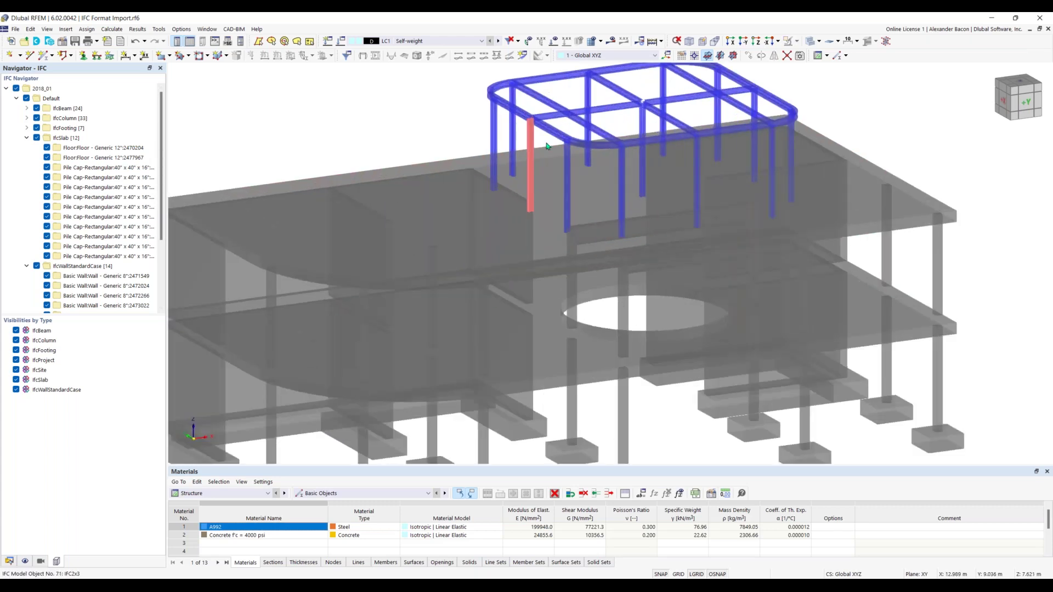
{"action": "scroll", "coordinate": [556, 133], "scroll_direction": "up", "scroll_amount": 2}
{"action": "middle_click_drag", "start_coordinate": [544, 141], "coordinate": [505, 183]}
{"action": "left_click", "coordinate": [506, 172]}
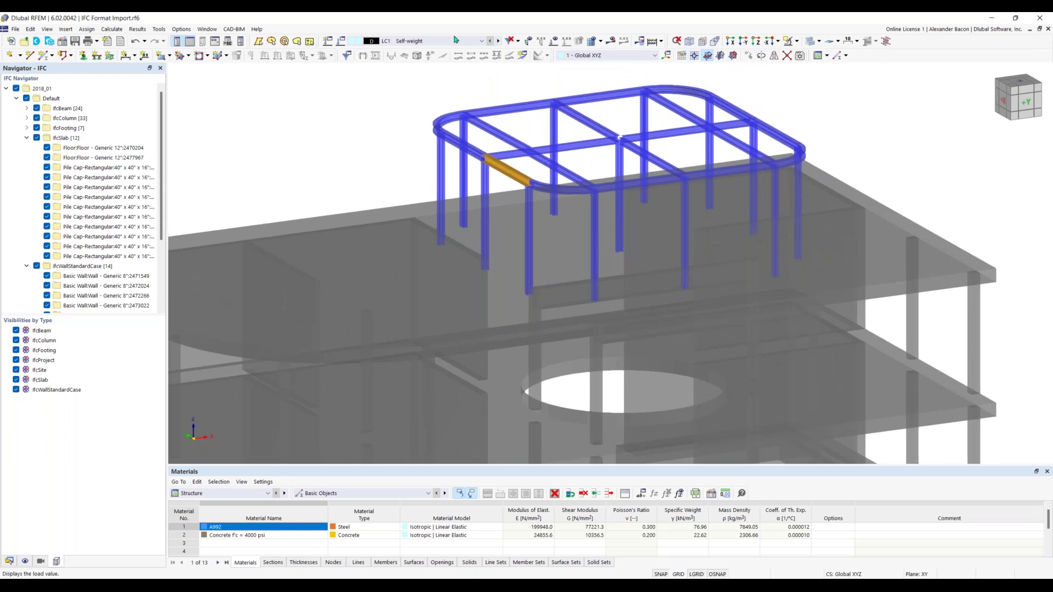
{"action": "left_click", "coordinate": [241, 45]}
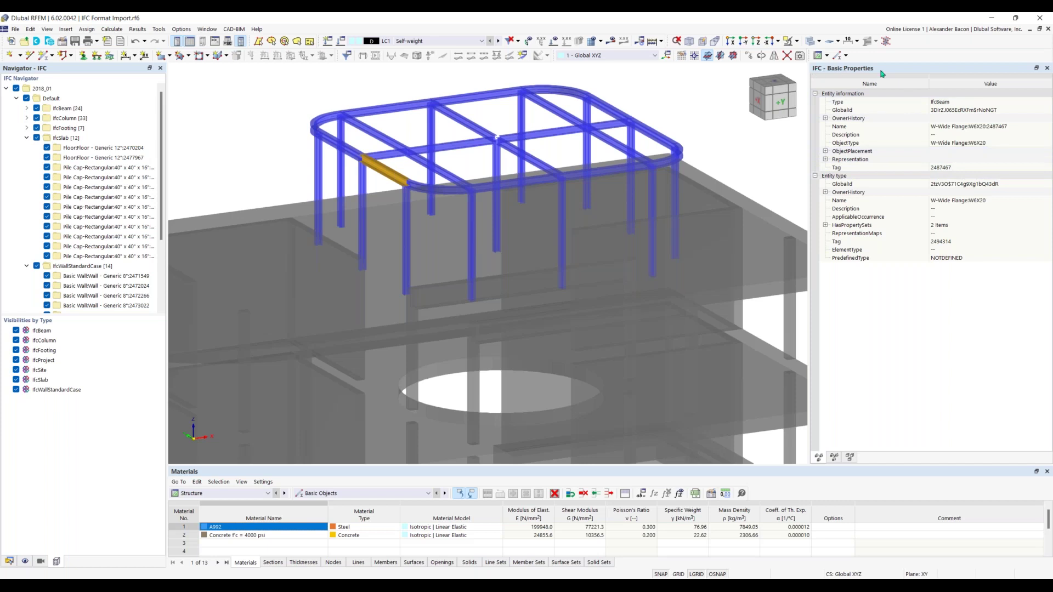
{"action": "left_click", "coordinate": [967, 201]}
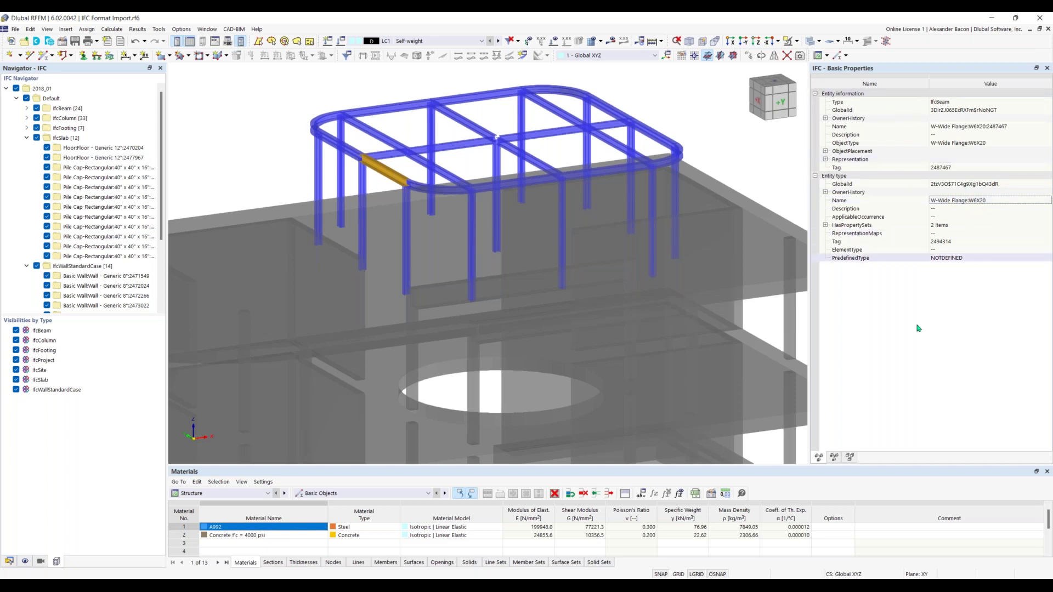
Step: Inspect the selected beam's IFC relations down to the material name under IfcRelAssociatesMaterial
{"action": "left_click", "coordinate": [850, 457]}
{"action": "left_click", "coordinate": [815, 118]}
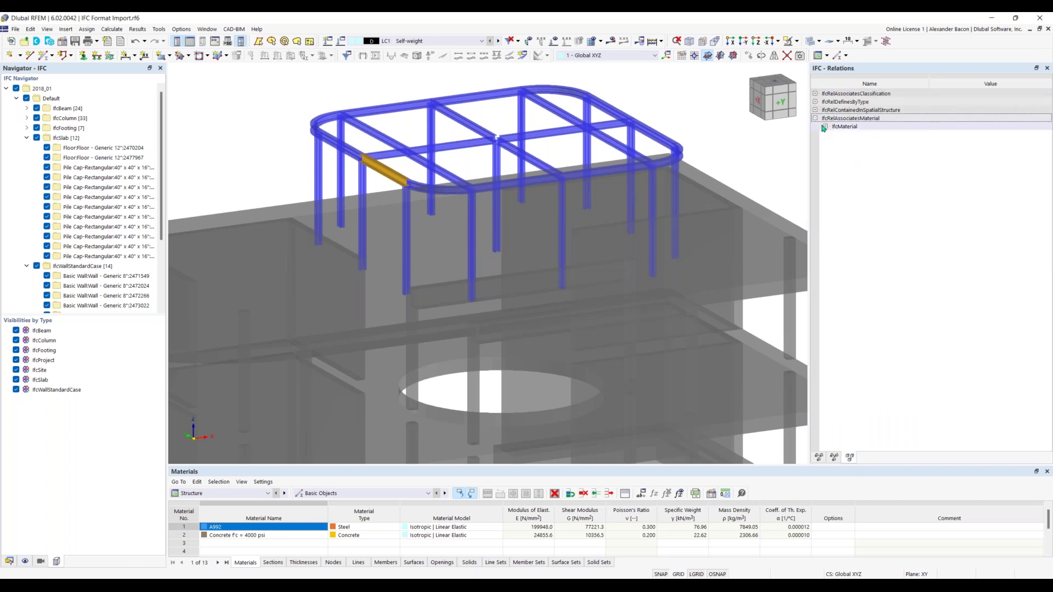
{"action": "left_click", "coordinate": [824, 126]}
{"action": "left_click", "coordinate": [961, 136]}
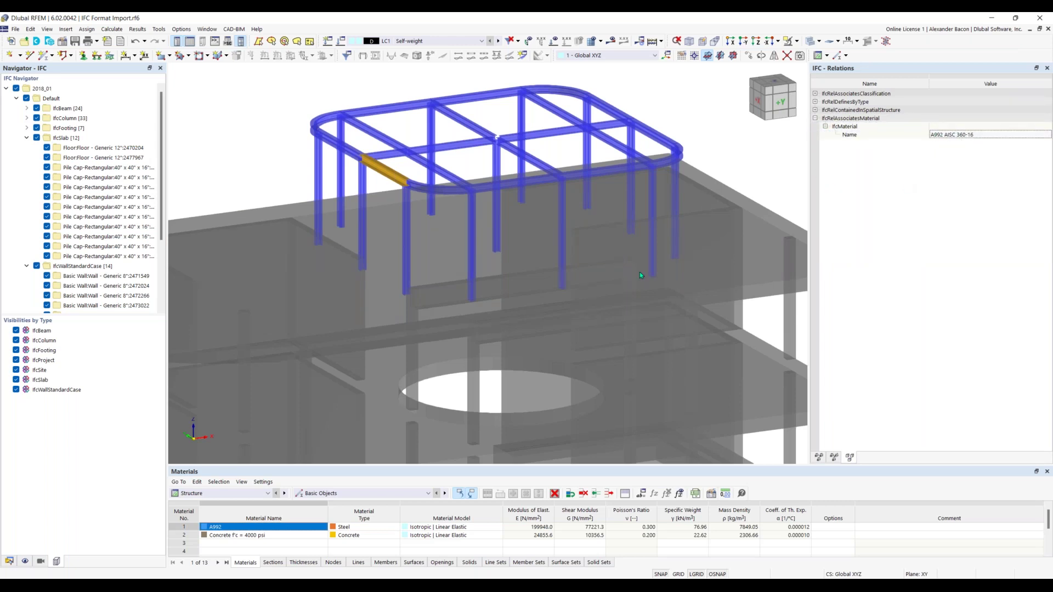
Step: Check the background layers setting in the object snap options
{"action": "scroll", "coordinate": [636, 275], "scroll_direction": "down", "scroll_amount": 5}
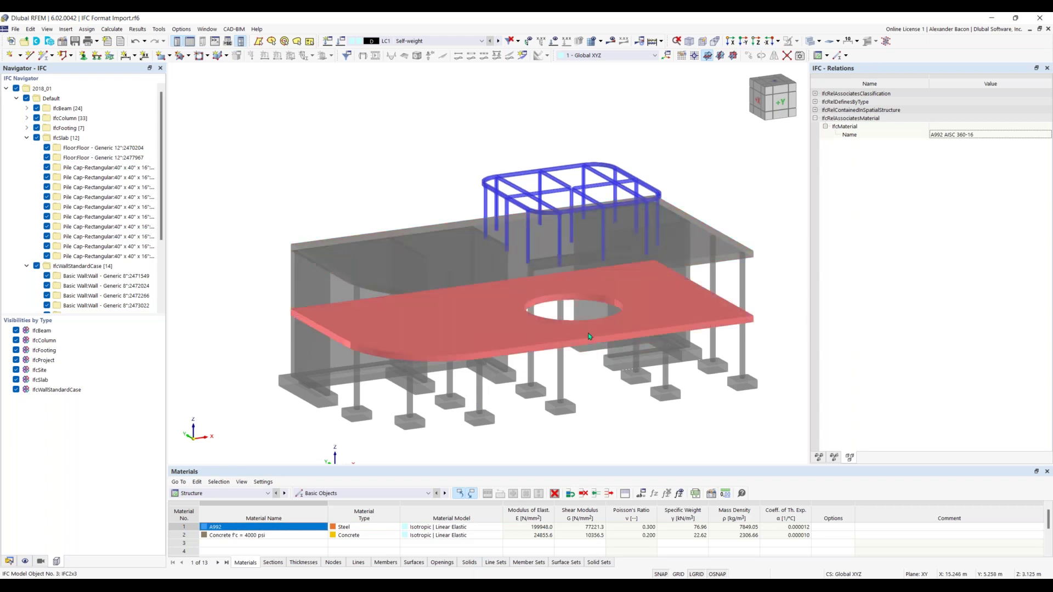
{"action": "middle_click_drag", "start_coordinate": [592, 379], "coordinate": [573, 355]}
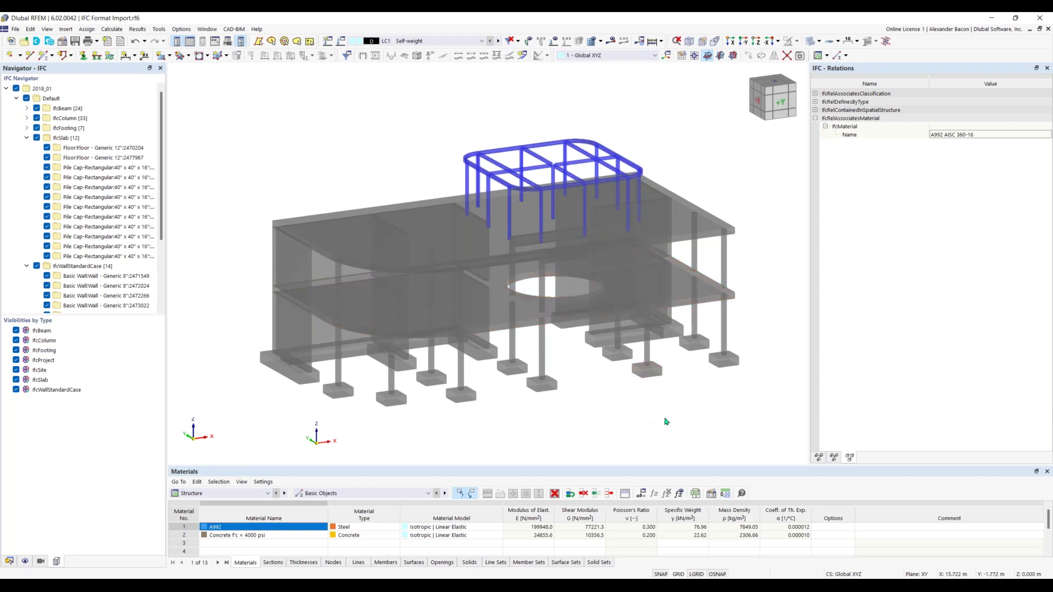
{"action": "right_click", "coordinate": [718, 575]}
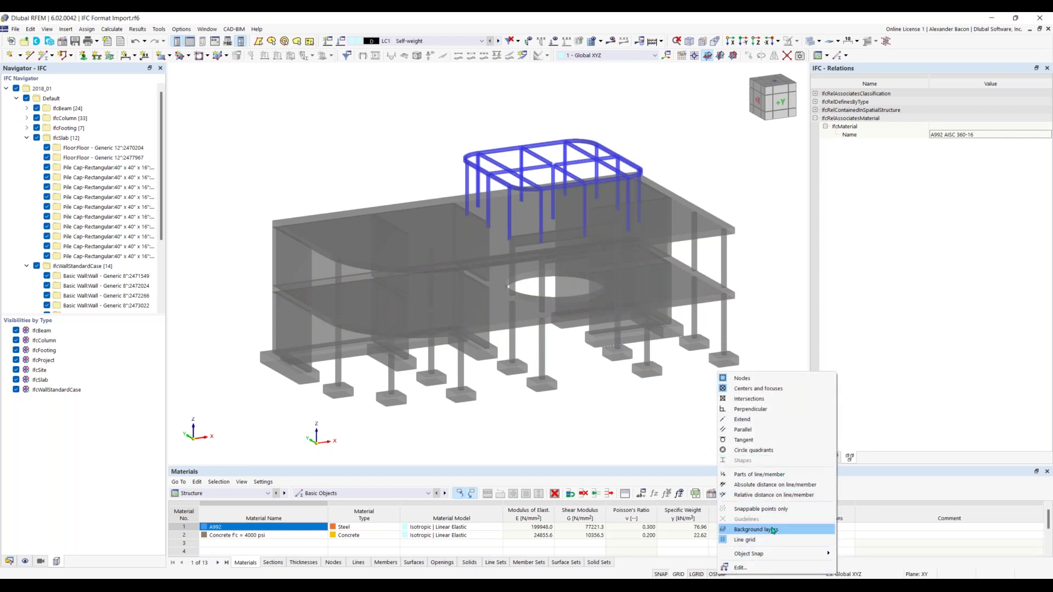
{"action": "left_click", "coordinate": [666, 421]}
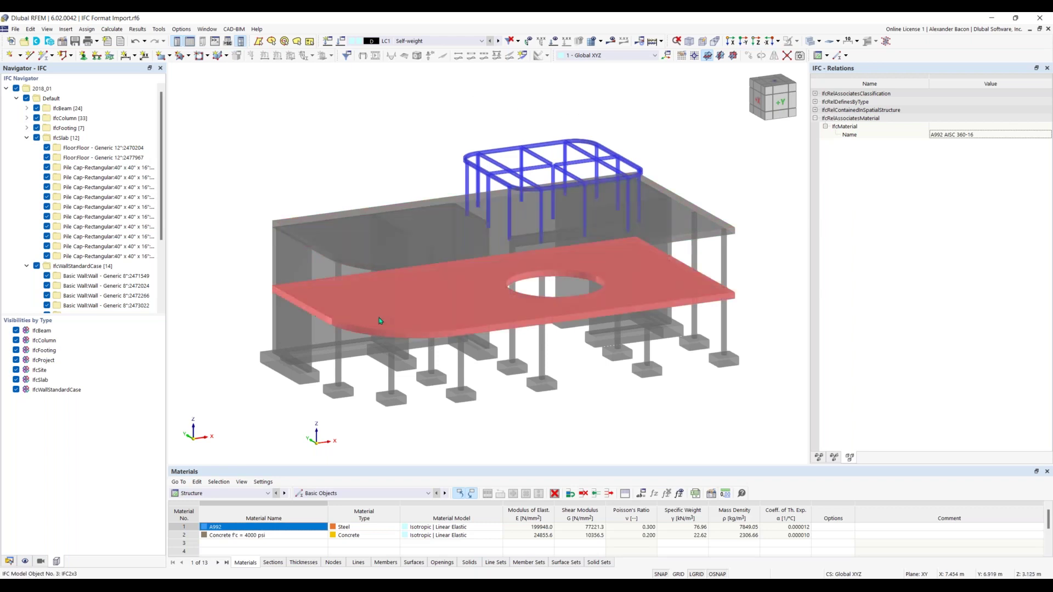
Step: Hide all concrete objects below the rooftop steel frame and turn off the display of hidden objects in the background
{"action": "key", "text": "F5"}
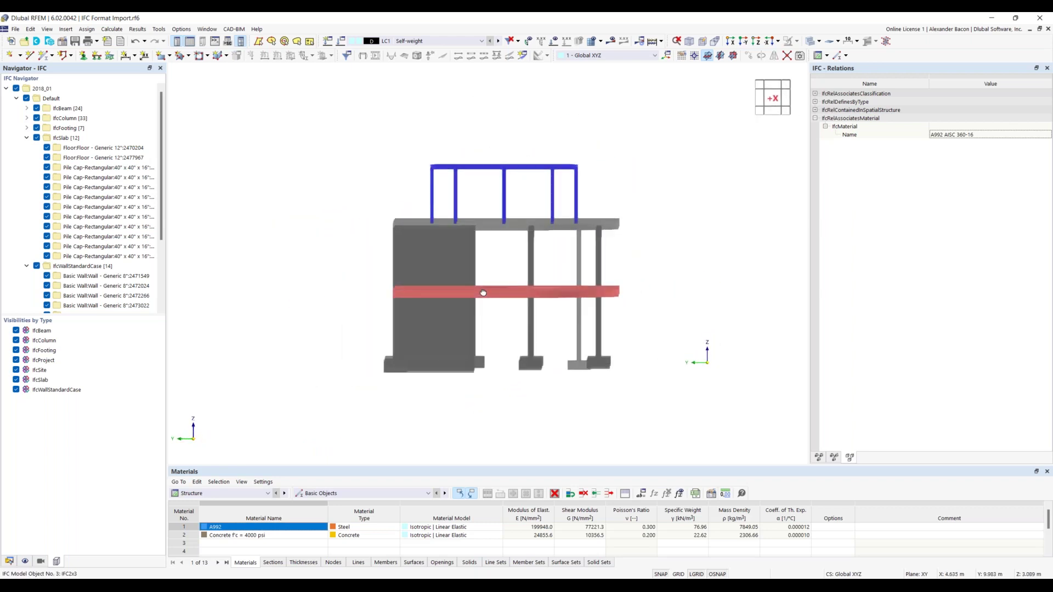
{"action": "left_click_drag", "start_coordinate": [360, 407], "coordinate": [682, 210]}
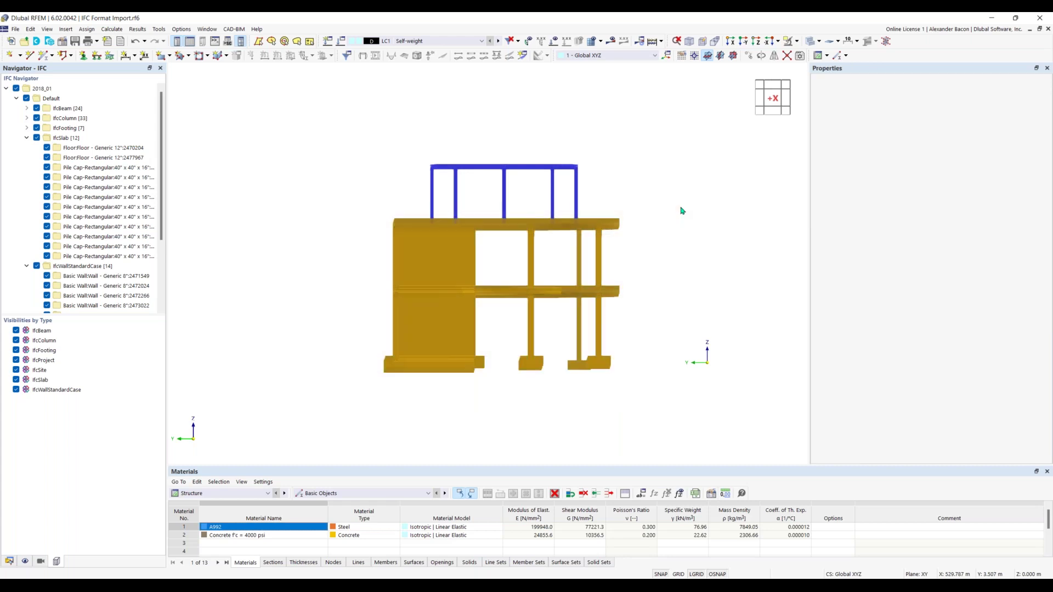
{"action": "left_click", "coordinate": [798, 42]}
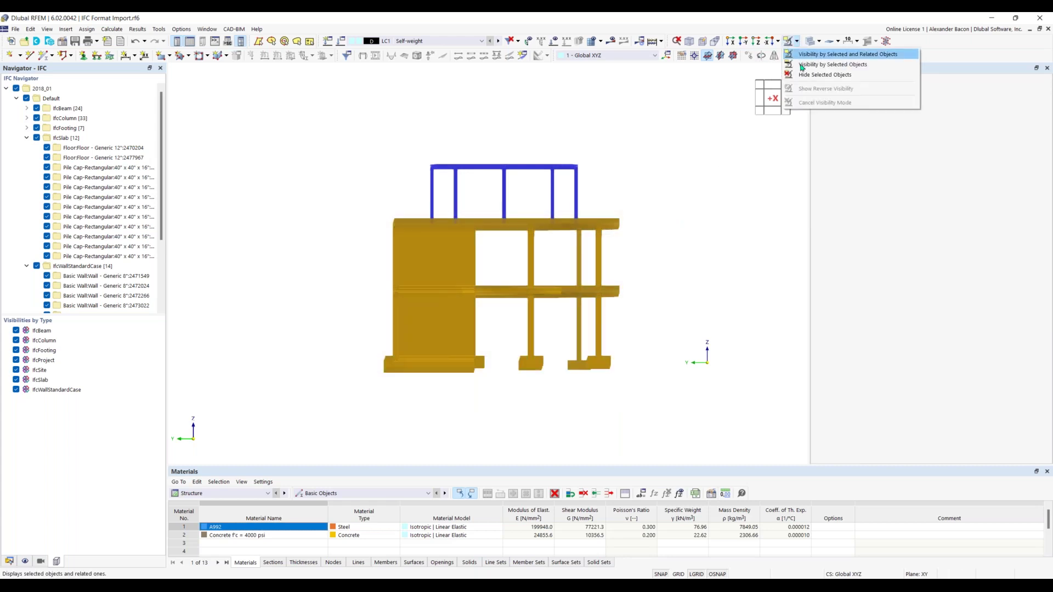
{"action": "left_click", "coordinate": [822, 73]}
{"action": "middle_click_drag", "start_coordinate": [658, 228], "coordinate": [701, 192], "text": "ctrl"}
{"action": "right_click", "coordinate": [701, 189]}
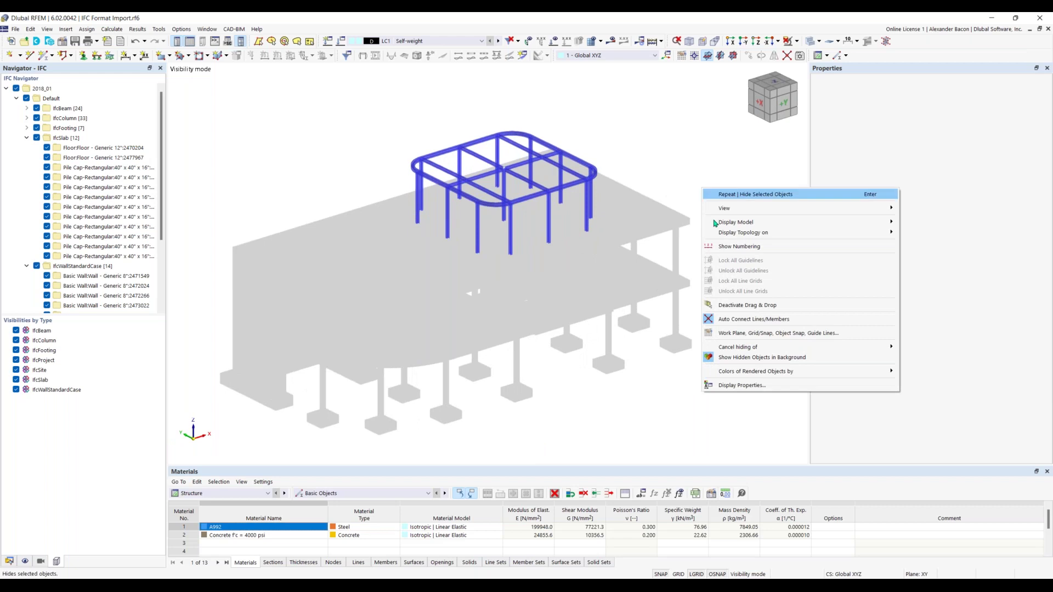
{"action": "left_click", "coordinate": [741, 357]}
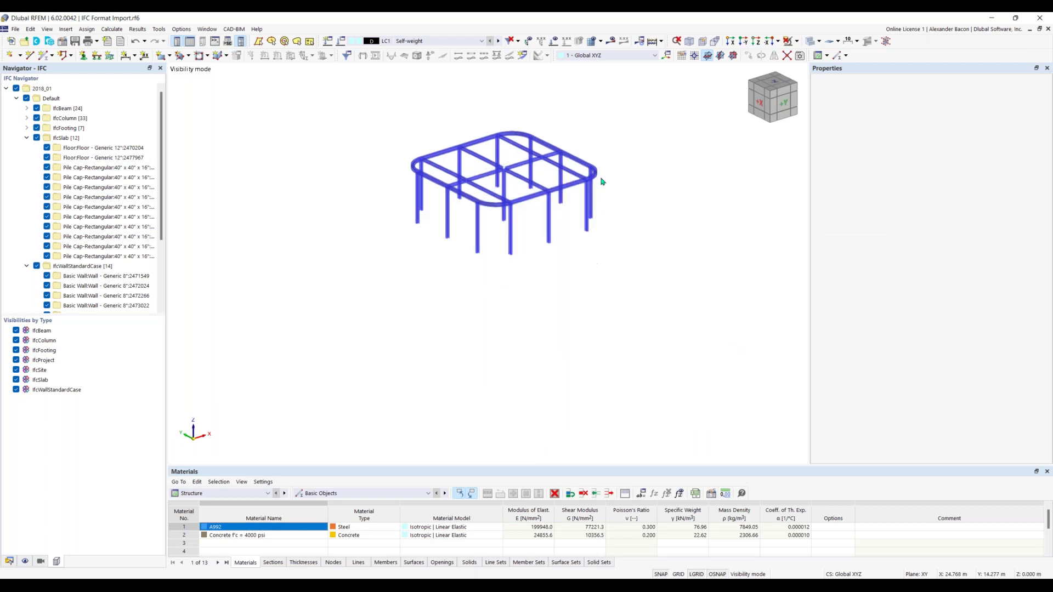
Step: Examine the isolated steel frame and the lower end of a front column up close
{"action": "scroll", "coordinate": [502, 167], "scroll_direction": "up", "scroll_amount": 7}
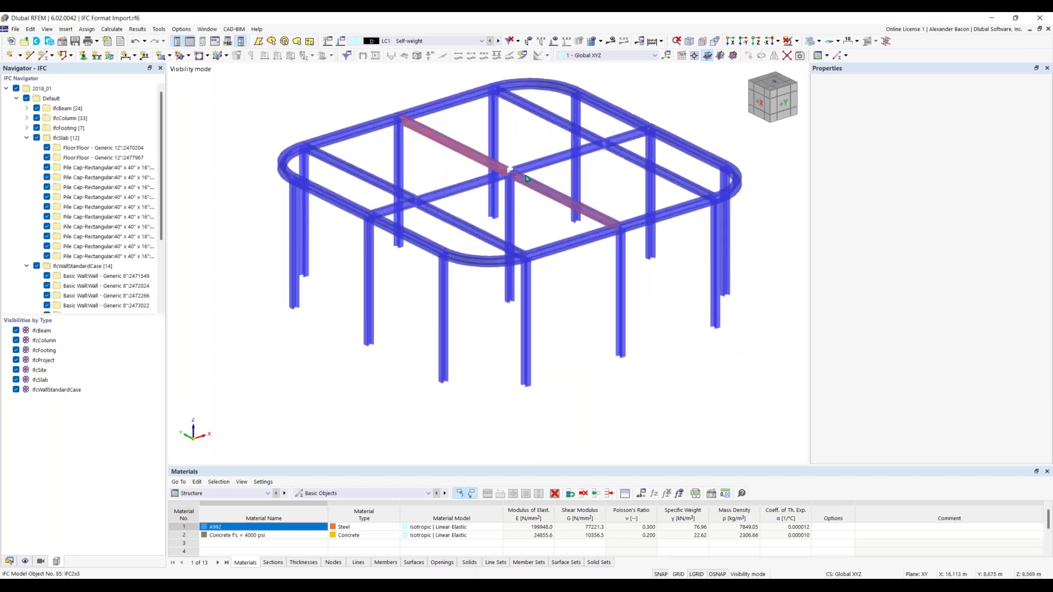
{"action": "middle_click_drag", "start_coordinate": [539, 180], "coordinate": [528, 189]}
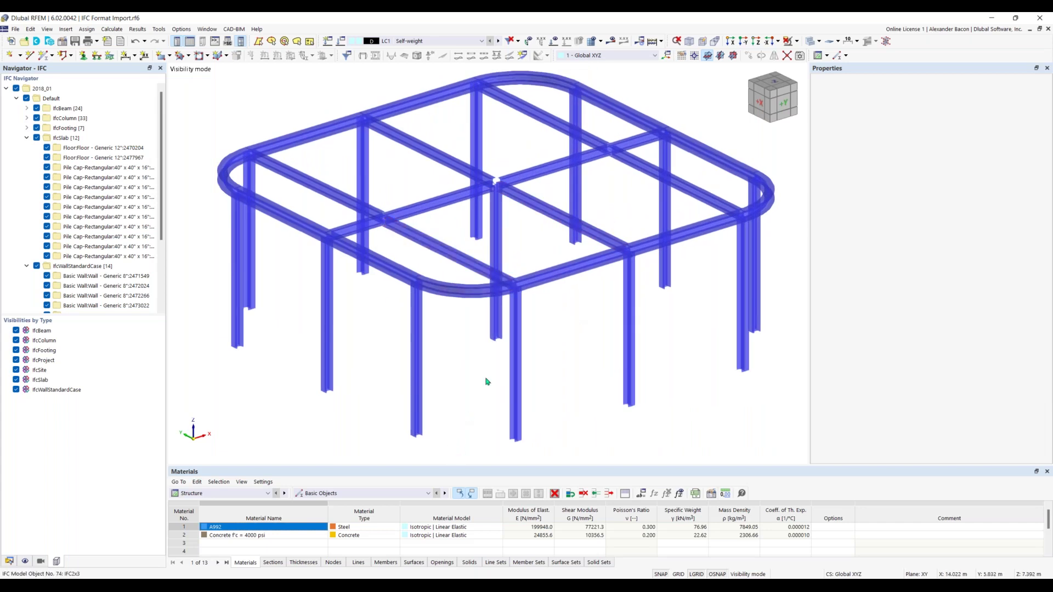
{"action": "middle_click_drag", "start_coordinate": [473, 383], "coordinate": [472, 356]}
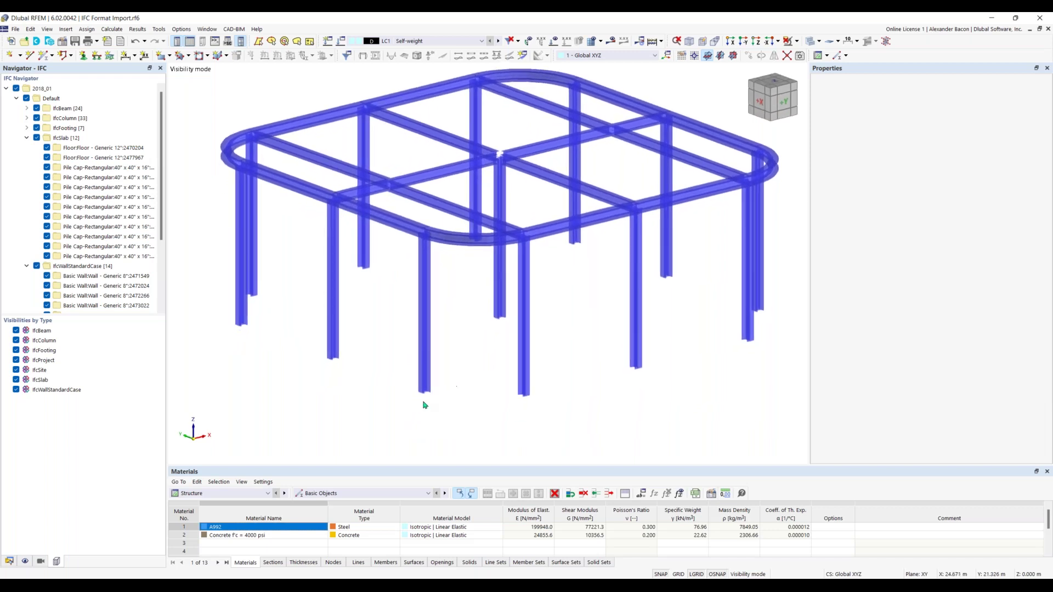
{"action": "scroll", "coordinate": [427, 395], "scroll_direction": "up", "scroll_amount": 5}
{"action": "scroll", "coordinate": [481, 344], "scroll_direction": "up", "scroll_amount": 2}
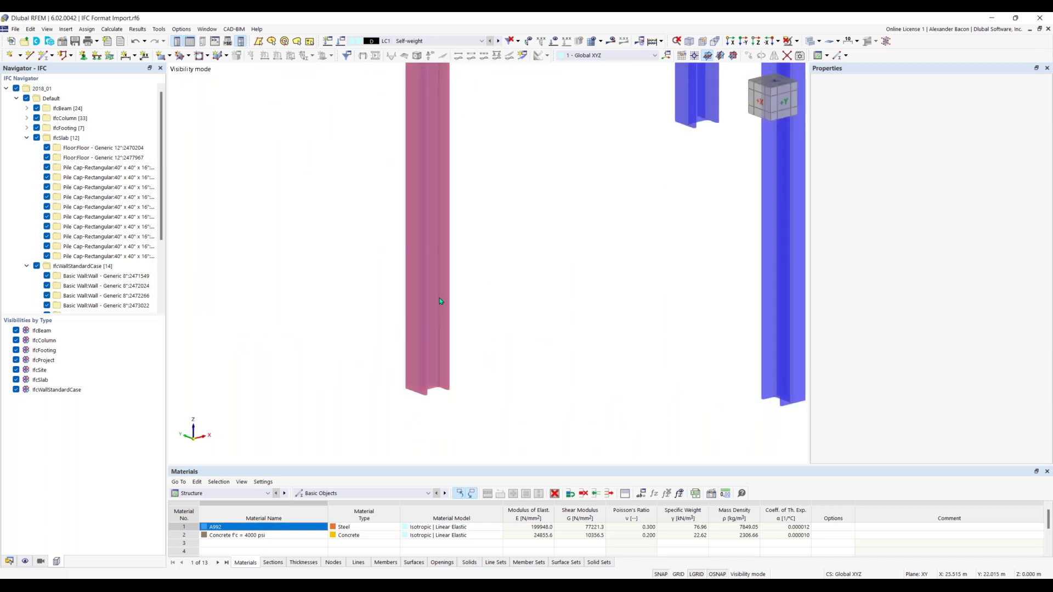
{"action": "scroll", "coordinate": [438, 329], "scroll_direction": "down", "scroll_amount": 3}
{"action": "scroll", "coordinate": [480, 298], "scroll_direction": "down", "scroll_amount": 2}
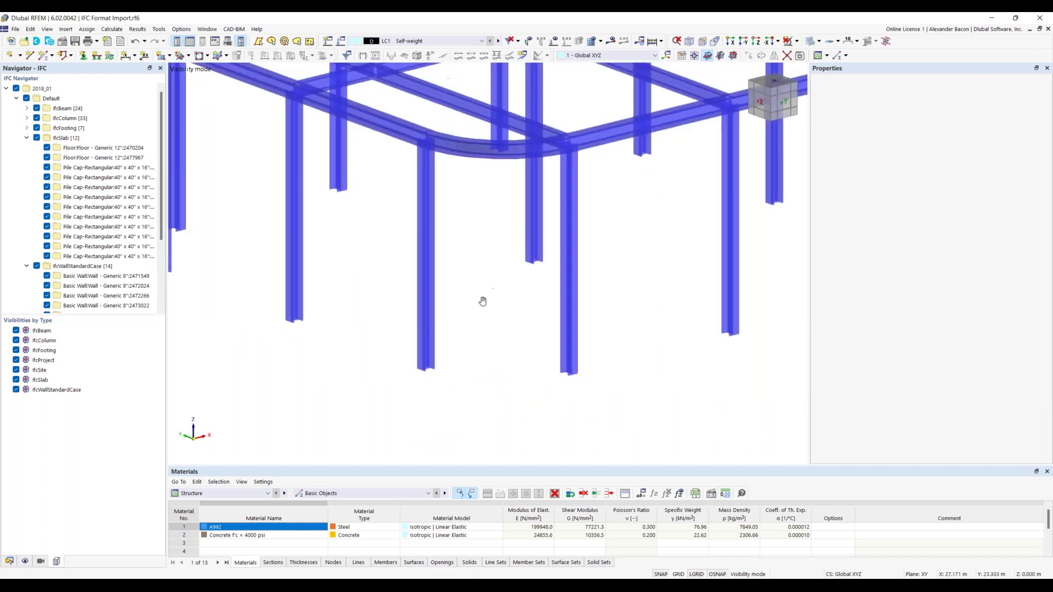
{"action": "scroll", "coordinate": [477, 307], "scroll_direction": "up", "scroll_amount": 2}
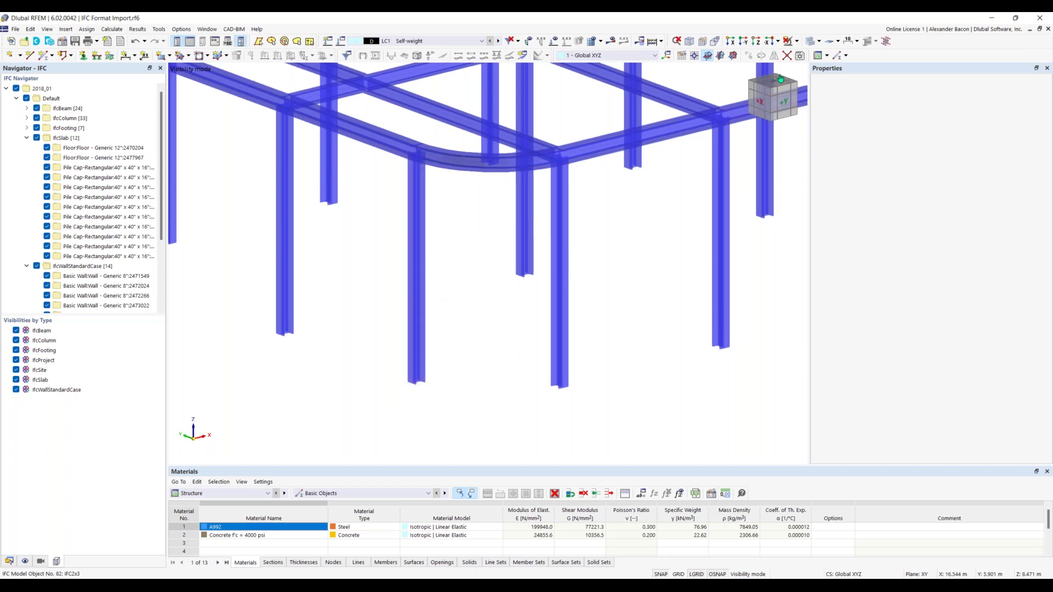
Step: Display the steel frame as a wireframe for a clear view of the front column's base outline
{"action": "left_click", "coordinate": [811, 44]}
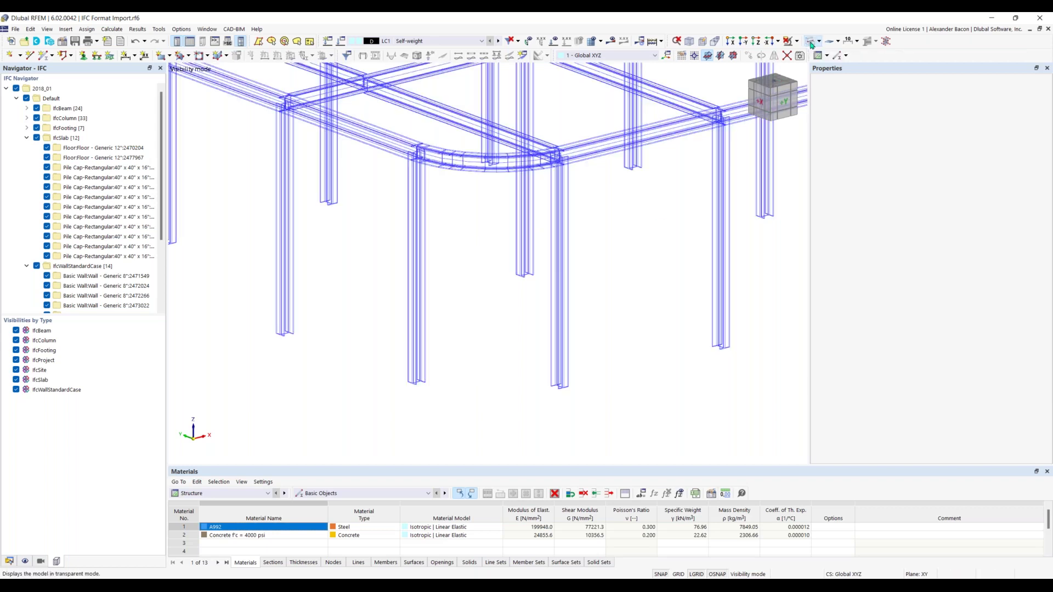
{"action": "middle_click_drag", "start_coordinate": [642, 200], "coordinate": [598, 210]}
{"action": "scroll", "coordinate": [416, 368], "scroll_direction": "up", "scroll_amount": 5}
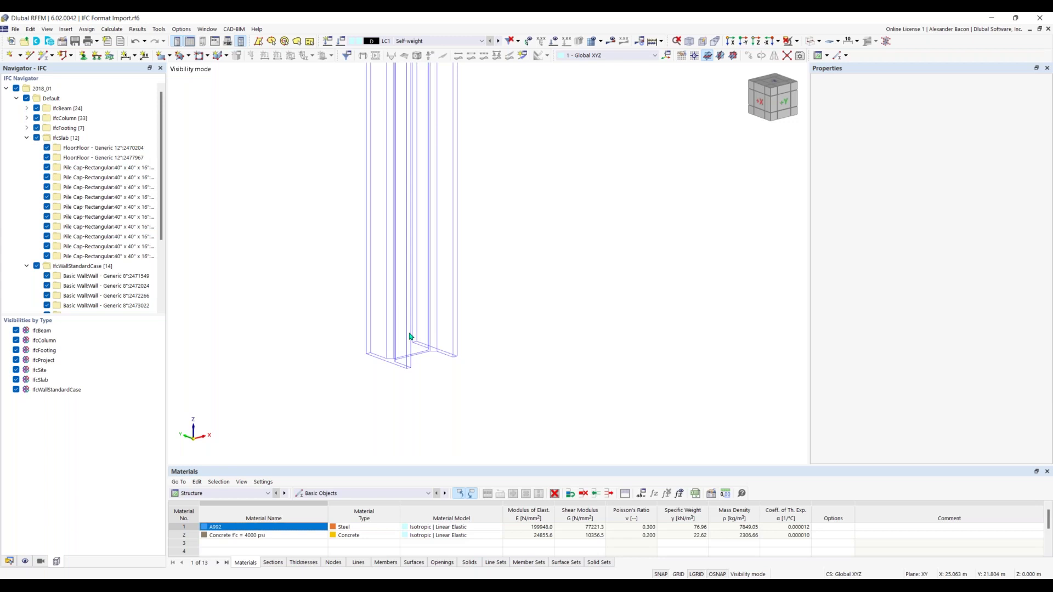
Step: Create a node at 50% between two opposite flange corners of the front column's base section
{"action": "left_click", "coordinate": [20, 55]}
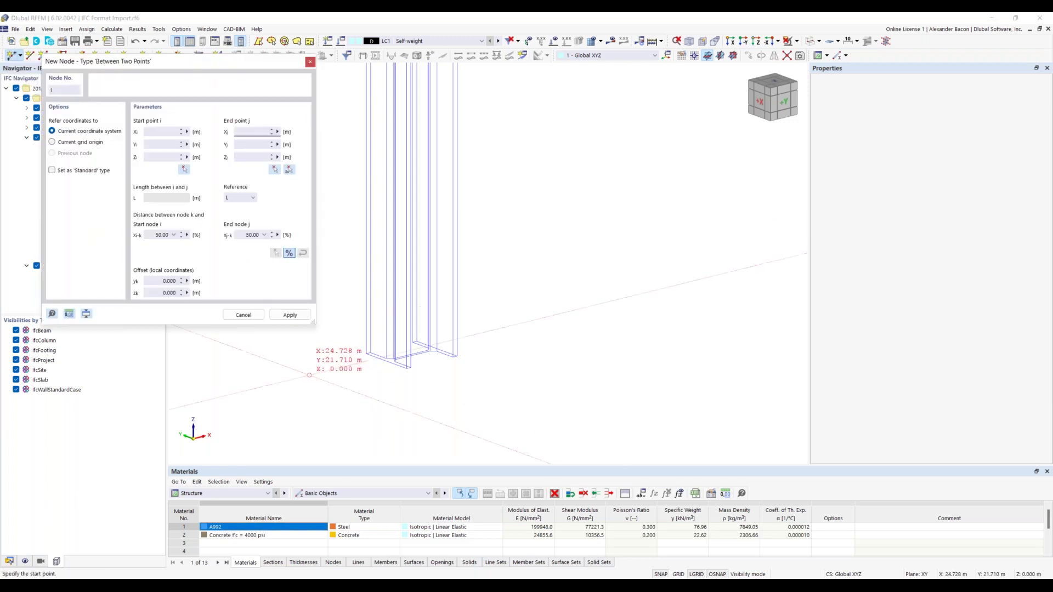
{"action": "middle_click_drag", "start_coordinate": [446, 387], "coordinate": [556, 382]}
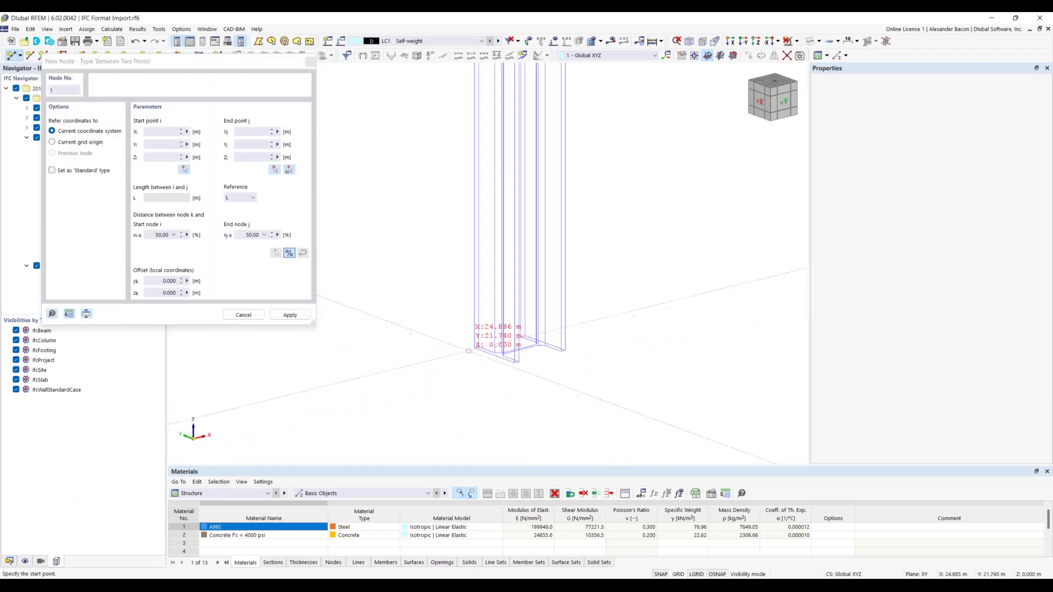
{"action": "scroll", "coordinate": [471, 352], "scroll_direction": "up", "scroll_amount": 5}
{"action": "left_click", "coordinate": [485, 343]}
{"action": "middle_click_drag", "start_coordinate": [628, 362], "coordinate": [451, 371]}
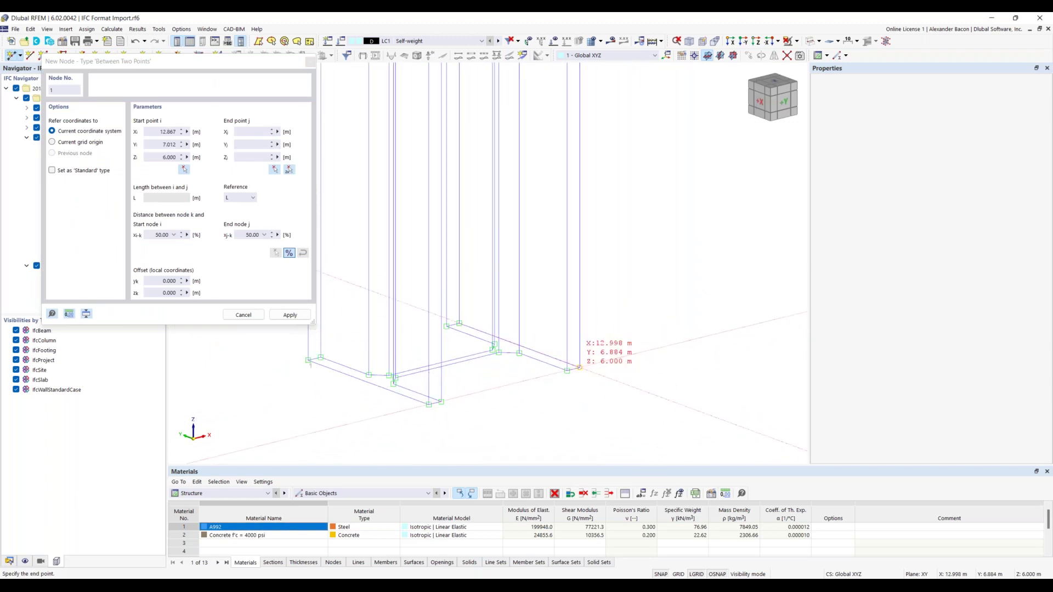
{"action": "left_click", "coordinate": [579, 368]}
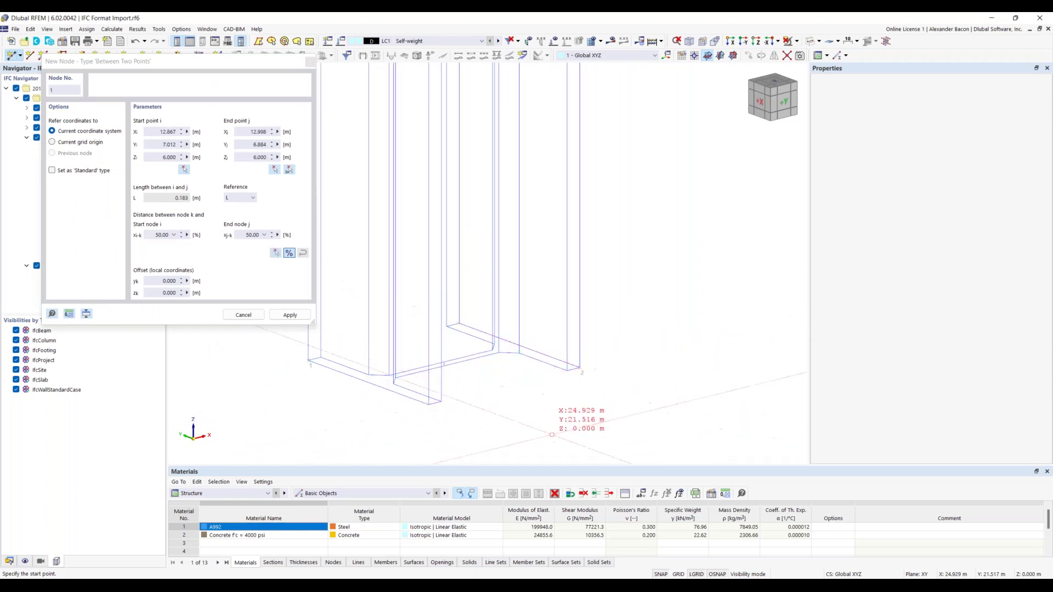
{"action": "left_click", "coordinate": [289, 315]}
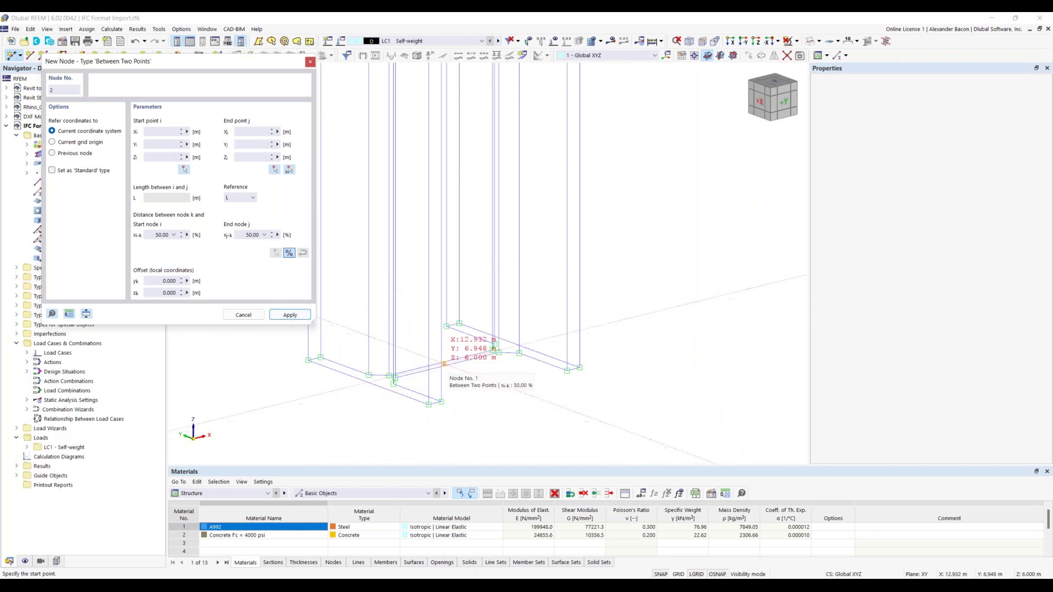
Step: Create a second node at 50% between the matching flange corners at the top of the same column, then end node creation
{"action": "scroll", "coordinate": [494, 344], "scroll_direction": "up", "scroll_amount": 5}
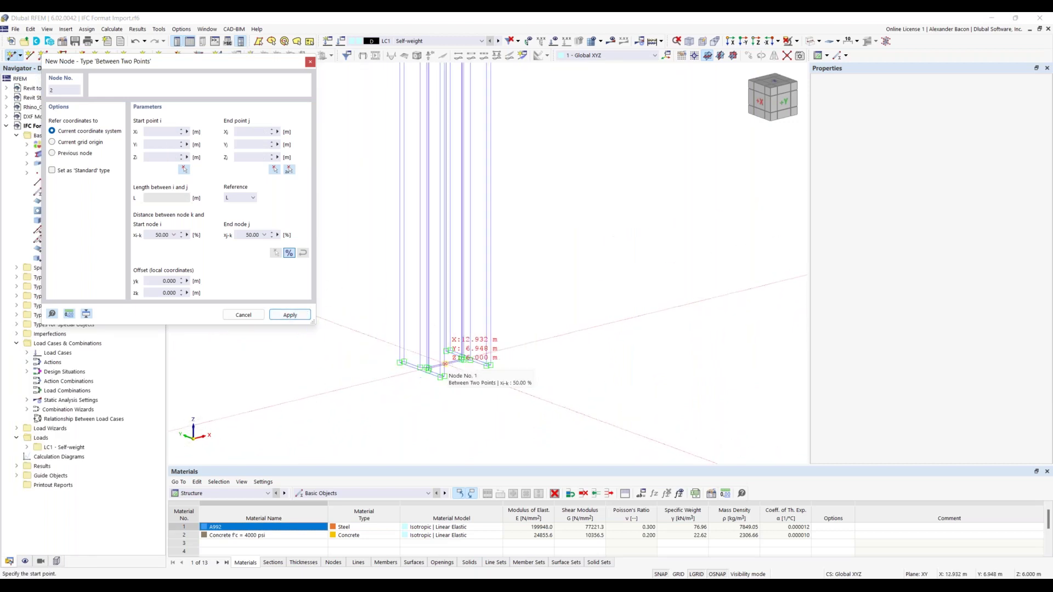
{"action": "scroll", "coordinate": [473, 281], "scroll_direction": "down", "scroll_amount": 5}
{"action": "scroll", "coordinate": [472, 281], "scroll_direction": "up", "scroll_amount": 8}
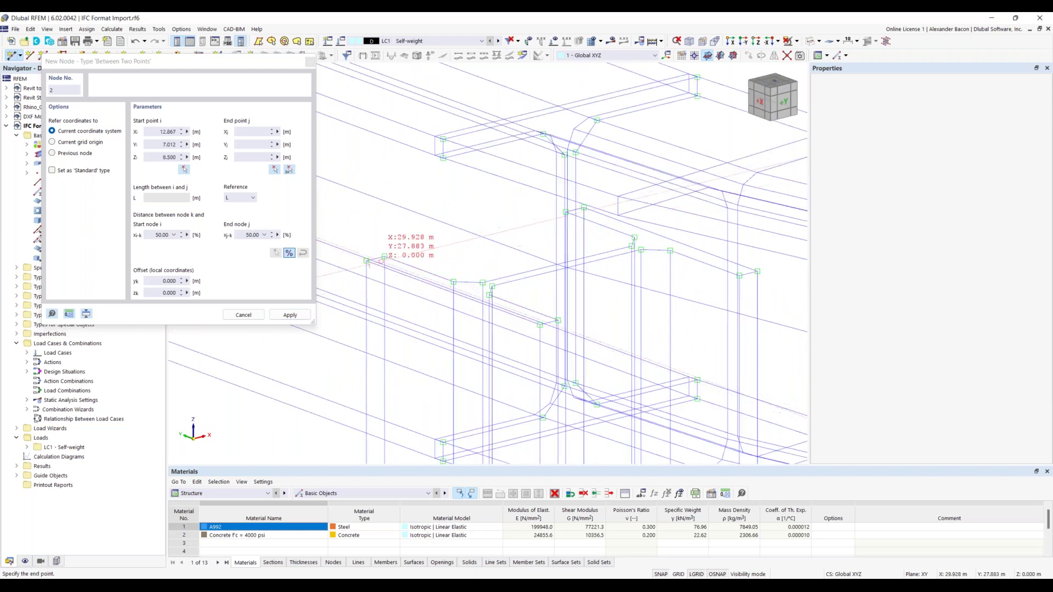
{"action": "left_click", "coordinate": [537, 273]}
{"action": "middle_click_drag", "start_coordinate": [643, 265], "coordinate": [517, 270]}
{"action": "left_click", "coordinate": [386, 263]}
{"action": "key", "text": "Escape"}
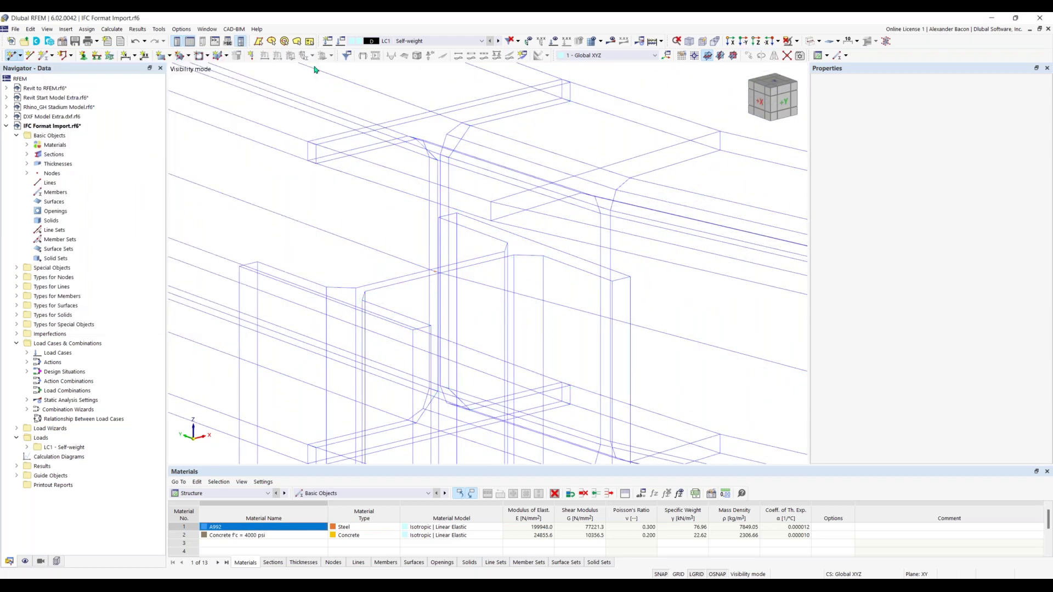
Step: Draw a single line along the column's axis from its top center node to its base center node
{"action": "scroll", "coordinate": [364, 188], "scroll_direction": "down", "scroll_amount": 2}
{"action": "scroll", "coordinate": [433, 371], "scroll_direction": "down", "scroll_amount": 4}
{"action": "middle_click_drag", "start_coordinate": [438, 387], "coordinate": [454, 136]}
{"action": "left_click", "coordinate": [30, 55]}
{"action": "scroll", "coordinate": [428, 105], "scroll_direction": "up", "scroll_amount": 5}
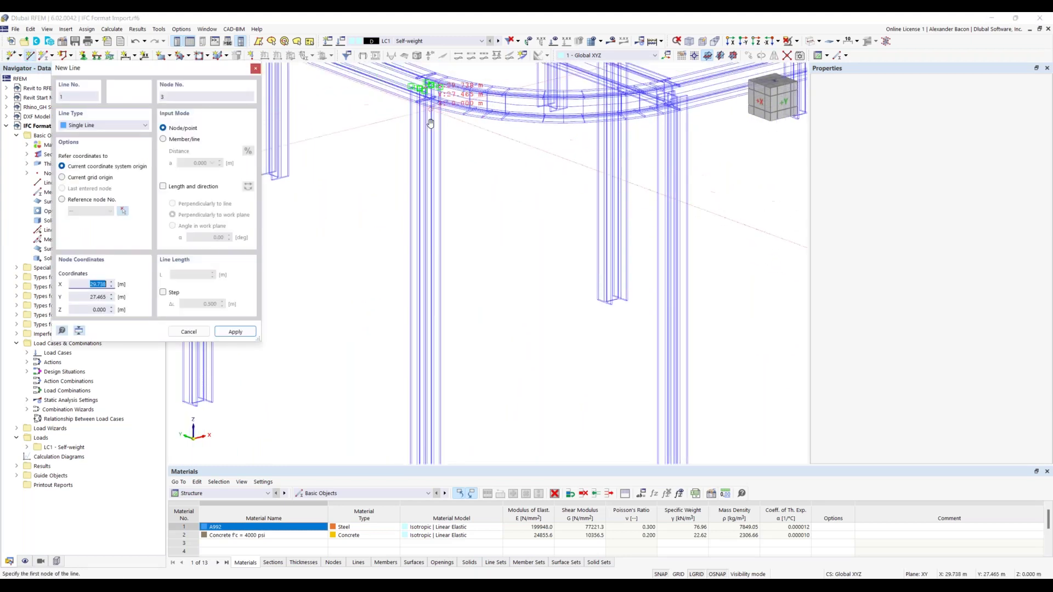
{"action": "left_click", "coordinate": [426, 106]}
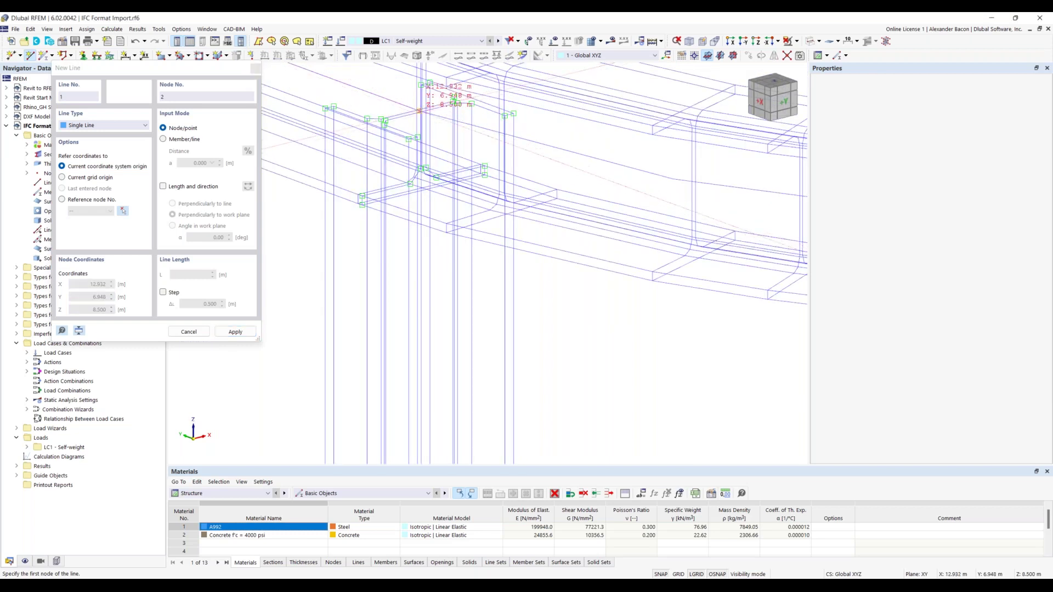
{"action": "scroll", "coordinate": [454, 332], "scroll_direction": "down", "scroll_amount": 3}
{"action": "scroll", "coordinate": [454, 331], "scroll_direction": "up", "scroll_amount": 5}
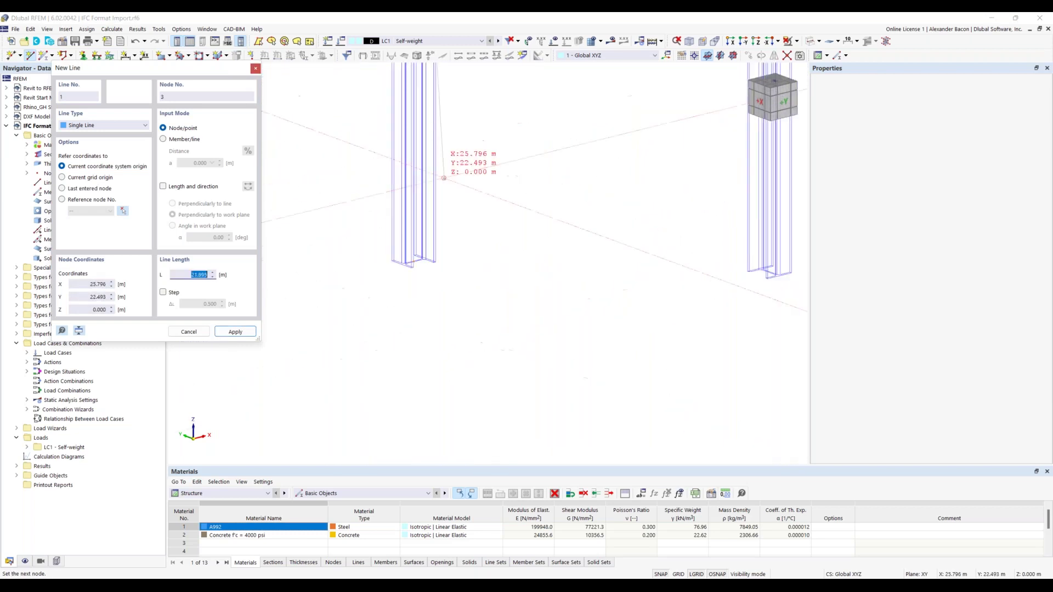
{"action": "scroll", "coordinate": [409, 264], "scroll_direction": "up", "scroll_amount": 3}
{"action": "left_click", "coordinate": [432, 269]}
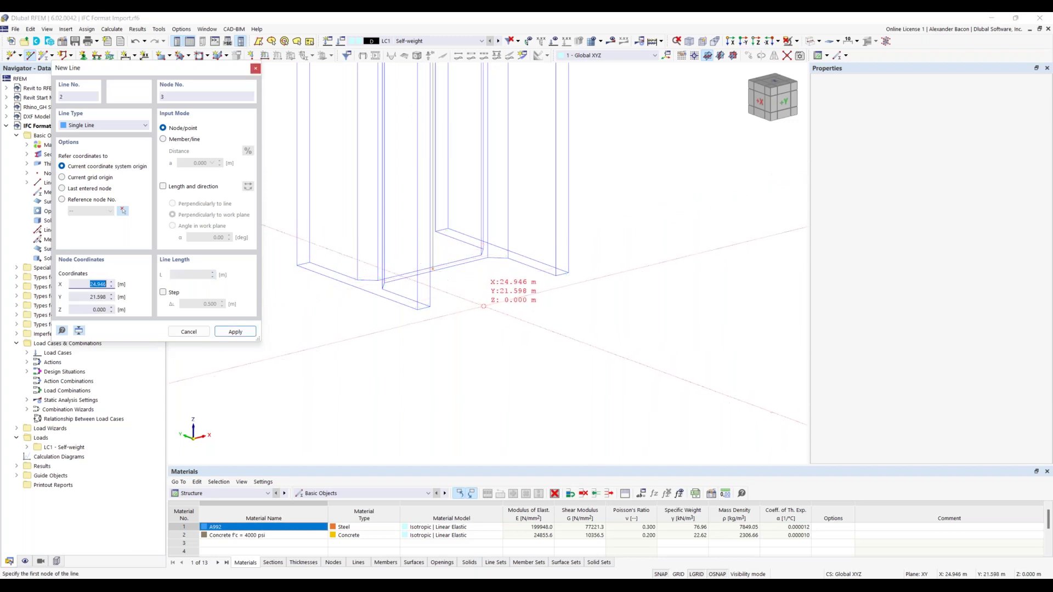
Step: End line creation and assign a new member to the line along the front column's axis
{"action": "key", "text": "Escape"}
{"action": "scroll", "coordinate": [542, 238], "scroll_direction": "down", "scroll_amount": 3}
{"action": "scroll", "coordinate": [543, 239], "scroll_direction": "up", "scroll_amount": 2}
{"action": "scroll", "coordinate": [509, 324], "scroll_direction": "up", "scroll_amount": 2}
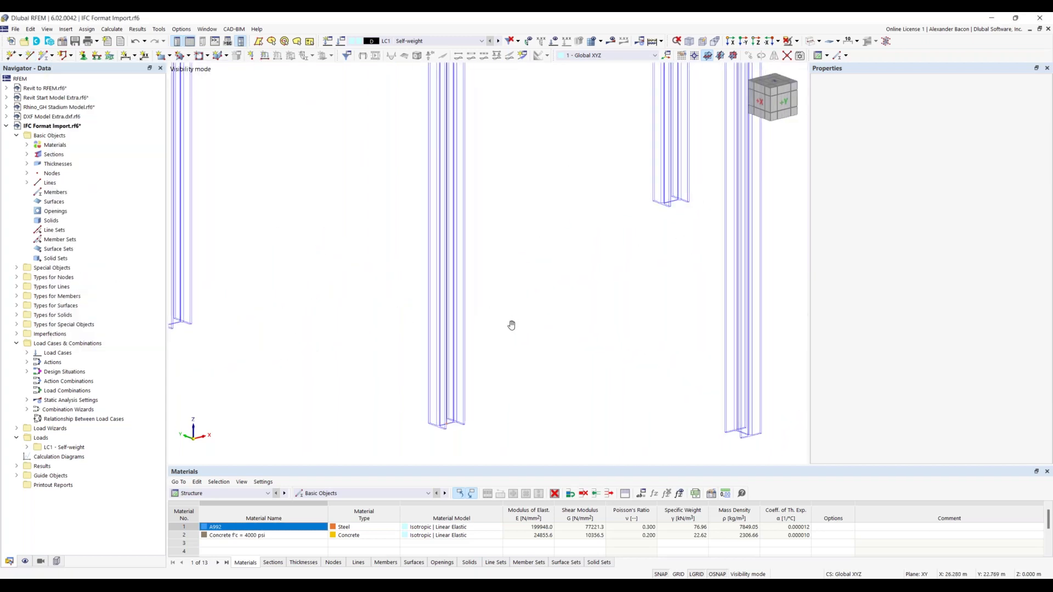
{"action": "scroll", "coordinate": [469, 386], "scroll_direction": "up", "scroll_amount": 2}
{"action": "scroll", "coordinate": [541, 225], "scroll_direction": "down", "scroll_amount": 3}
{"action": "scroll", "coordinate": [477, 289], "scroll_direction": "up", "scroll_amount": 2}
{"action": "scroll", "coordinate": [432, 340], "scroll_direction": "up", "scroll_amount": 2}
{"action": "scroll", "coordinate": [437, 341], "scroll_direction": "up", "scroll_amount": 2}
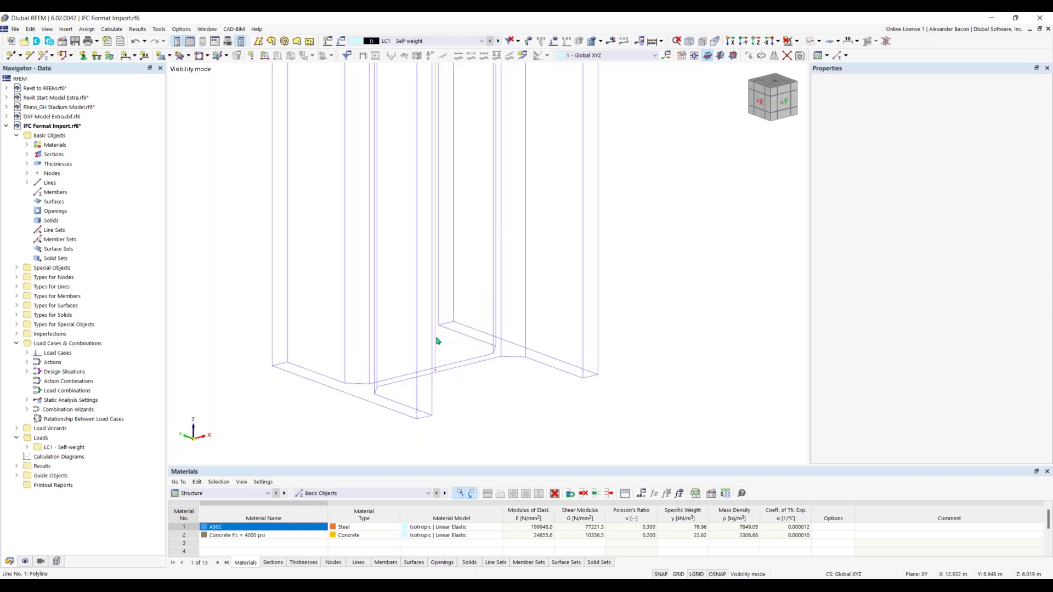
{"action": "double_click", "coordinate": [437, 341]}
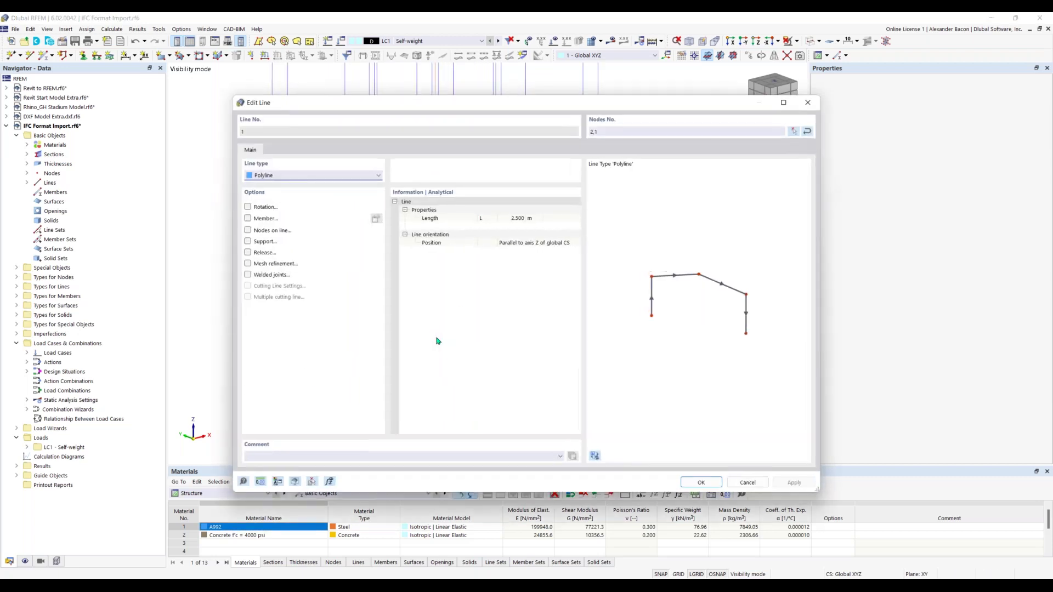
{"action": "left_click", "coordinate": [248, 219]}
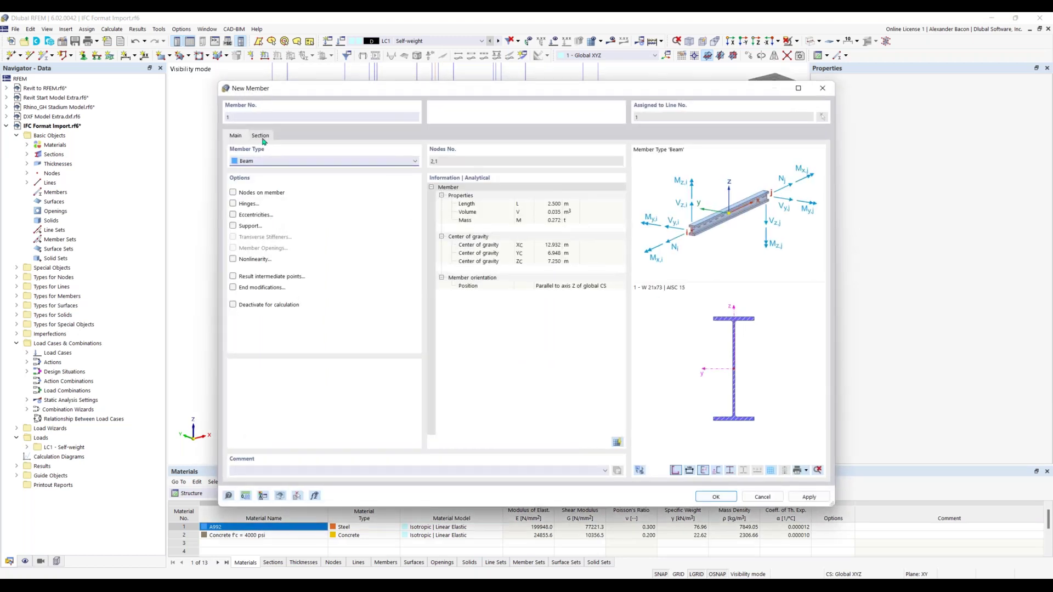
{"action": "mouse_move", "coordinate": [326, 99]}
{"action": "left_mouse_down"}
{"action": "mouse_move", "coordinate": [515, 113]}
{"action": "mouse_move", "coordinate": [327, 98]}
{"action": "left_mouse_up"}
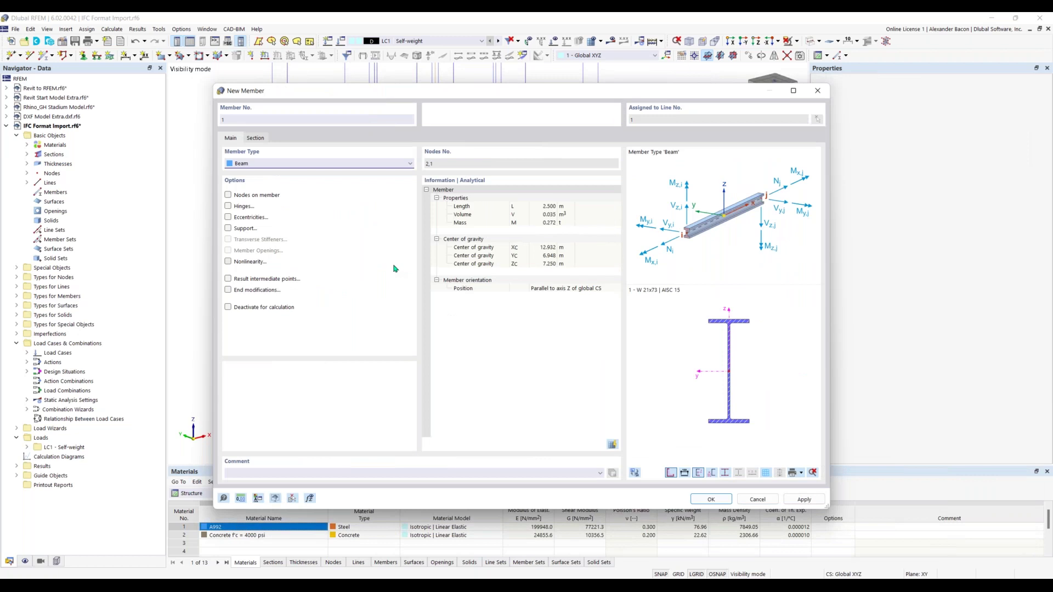
Step: Open the library of standardized steel I-sections for the member start and list the available standards for filtering
{"action": "left_click", "coordinate": [255, 139]}
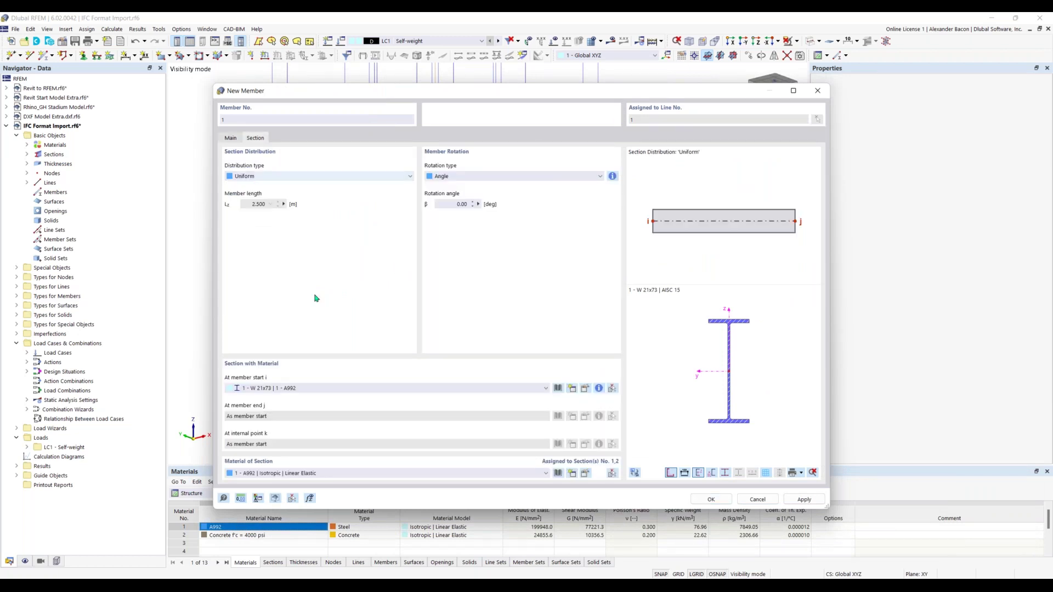
{"action": "left_click", "coordinate": [558, 388]}
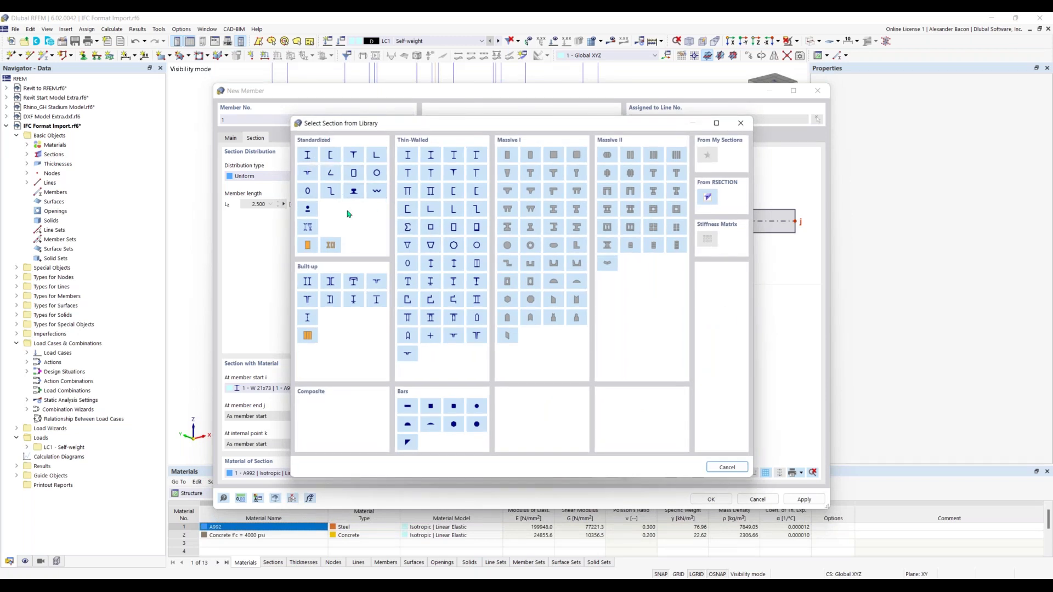
{"action": "left_click", "coordinate": [308, 157]}
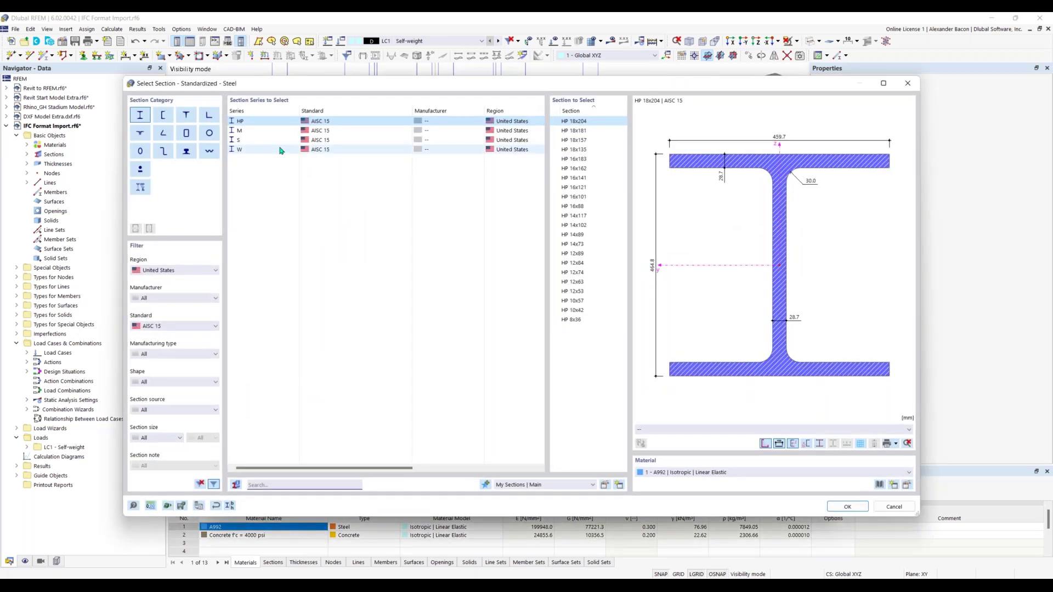
{"action": "left_click", "coordinate": [153, 328]}
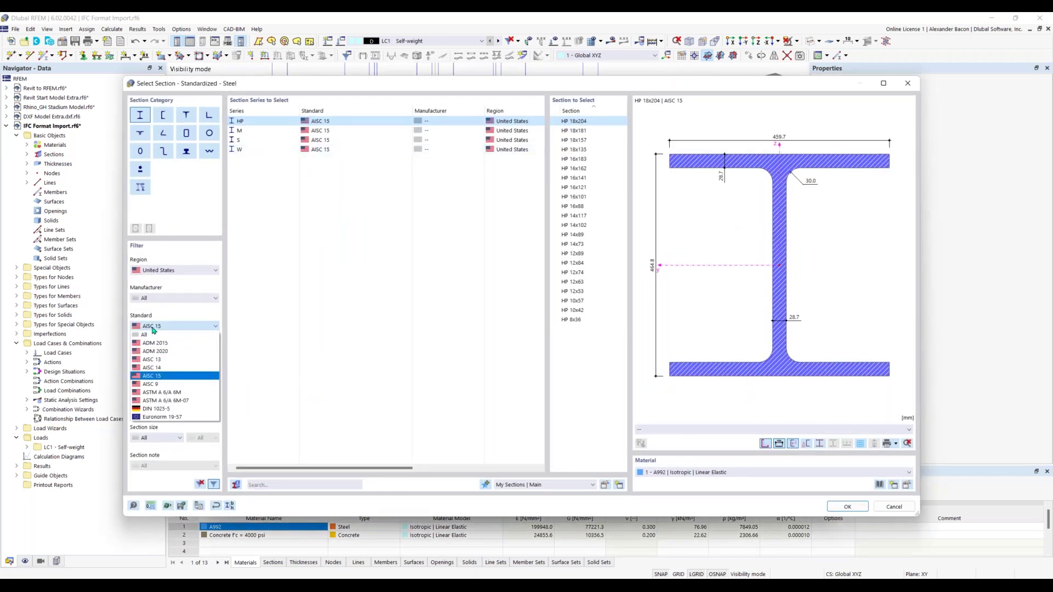
Step: Choose the W 5x19 section from the United States AISC 15 W series for the column being converted
{"action": "left_click", "coordinate": [153, 327]}
{"action": "left_click", "coordinate": [243, 150]}
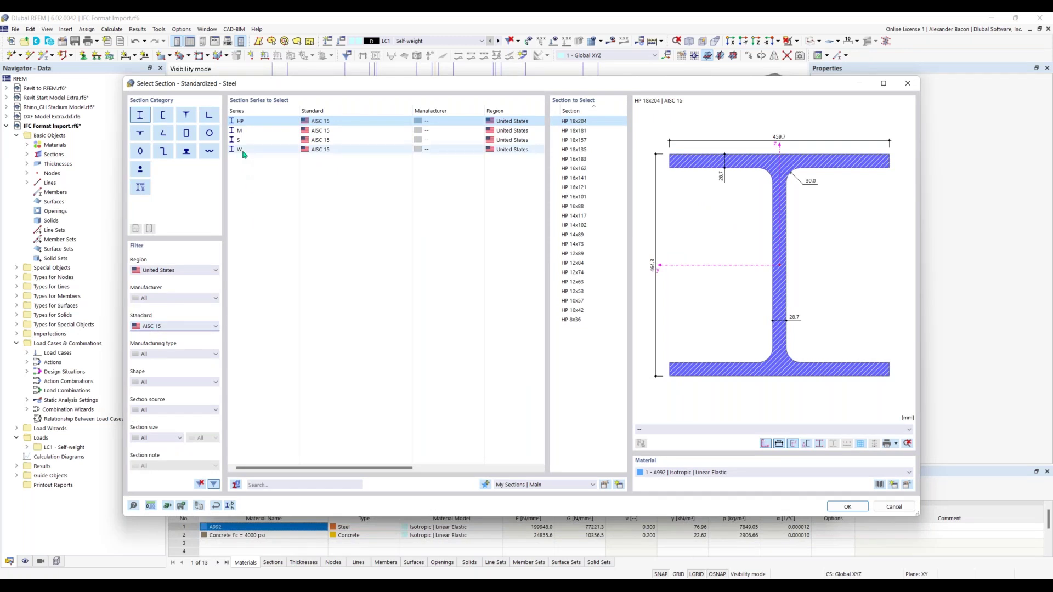
{"action": "scroll", "coordinate": [591, 355], "scroll_direction": "down", "scroll_amount": 20}
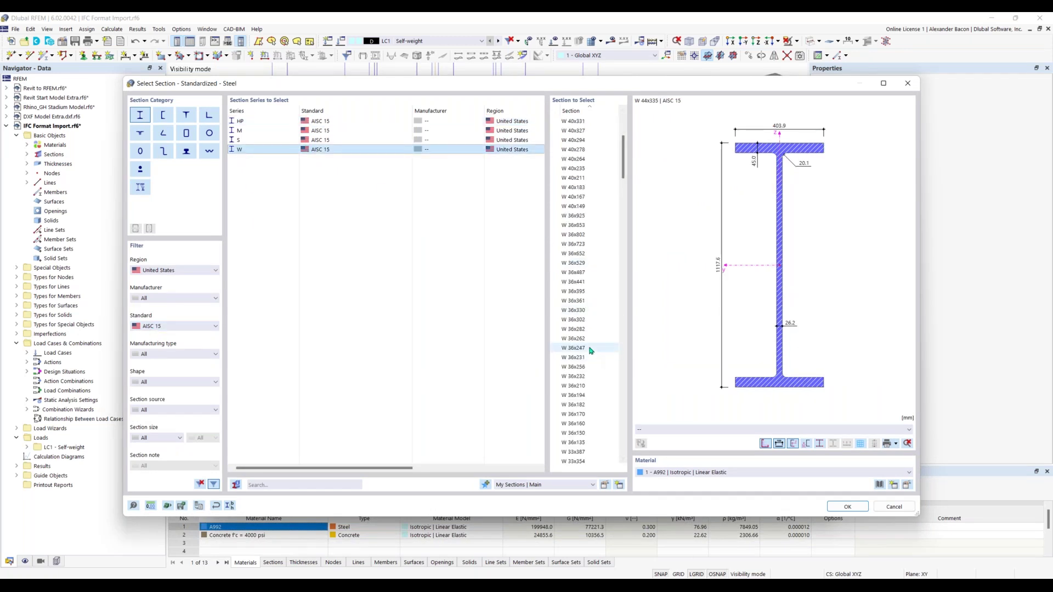
{"action": "scroll", "coordinate": [588, 357], "scroll_direction": "down", "scroll_amount": 20}
{"action": "scroll", "coordinate": [591, 437], "scroll_direction": "down", "scroll_amount": 7}
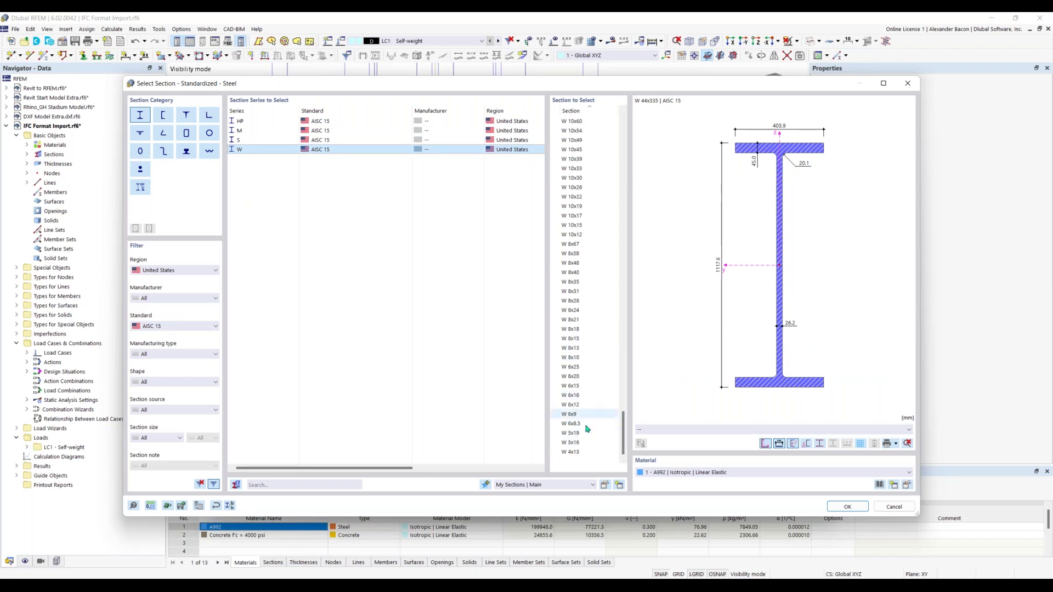
{"action": "left_click", "coordinate": [583, 433]}
Step: Assign the A992 material to the section and complete the conversion of the IFC column into a straight member
{"action": "left_click", "coordinate": [714, 478]}
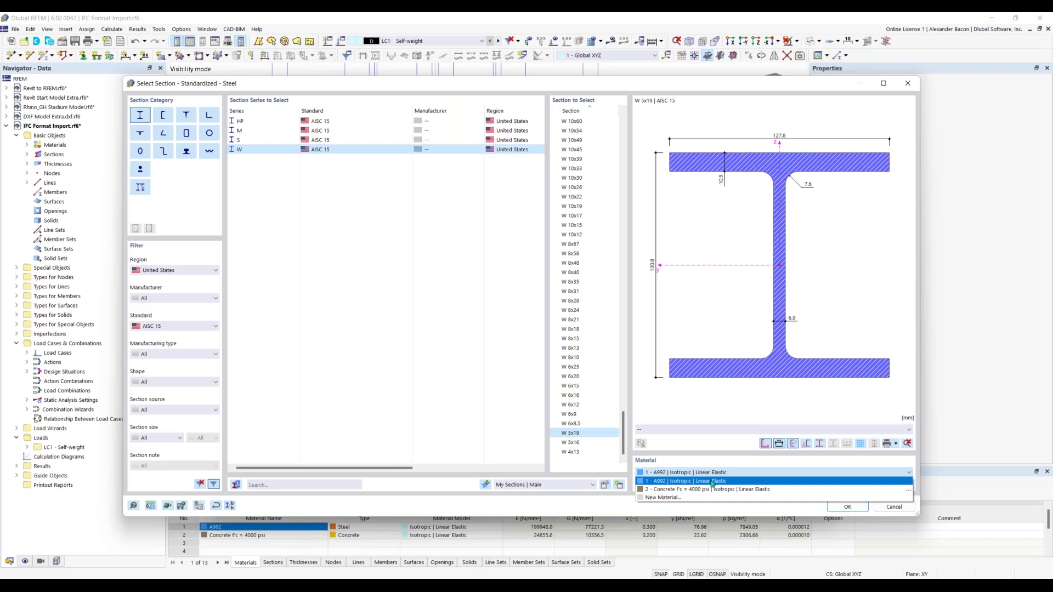
{"action": "left_click", "coordinate": [712, 482]}
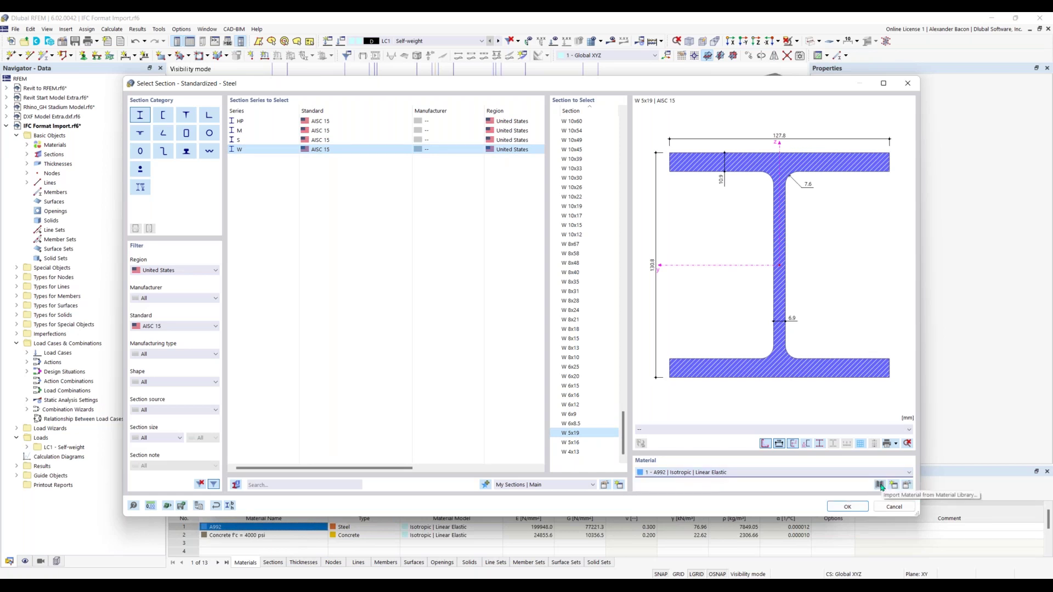
{"action": "left_click", "coordinate": [849, 506]}
{"action": "left_click", "coordinate": [711, 499]}
{"action": "left_click", "coordinate": [701, 479]}
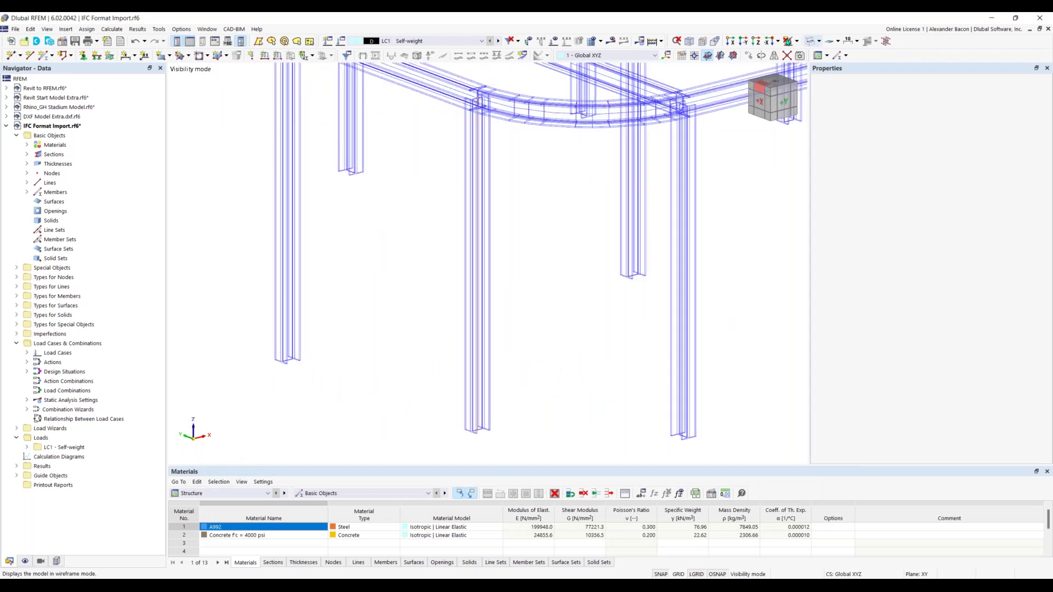
Step: Switch the model display to opaque solid rendering
{"action": "left_click", "coordinate": [809, 42]}
{"action": "left_click", "coordinate": [809, 43]}
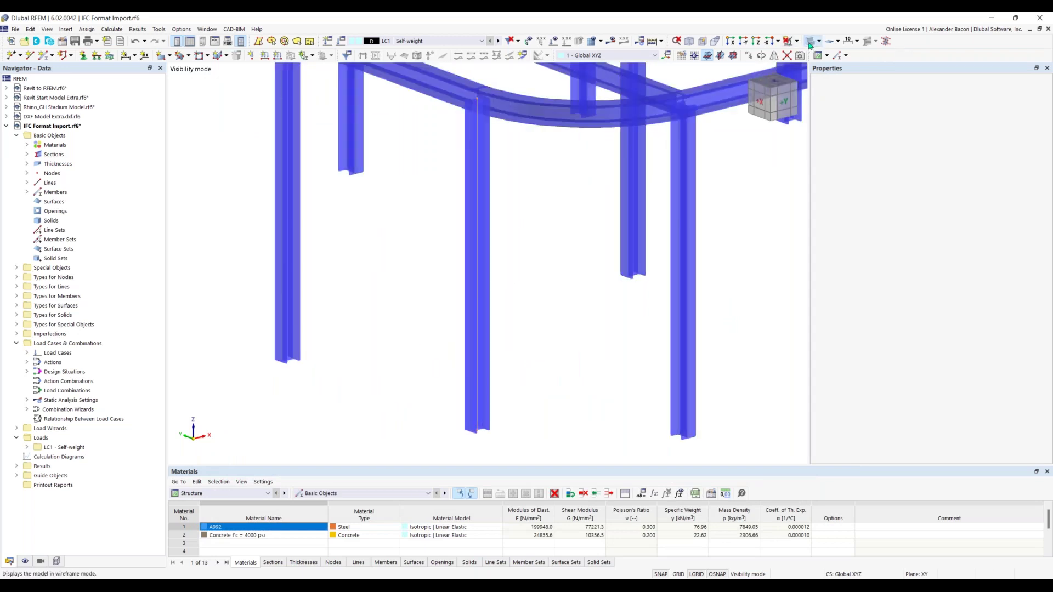
{"action": "left_click", "coordinate": [810, 43]}
{"action": "left_click", "coordinate": [810, 42]}
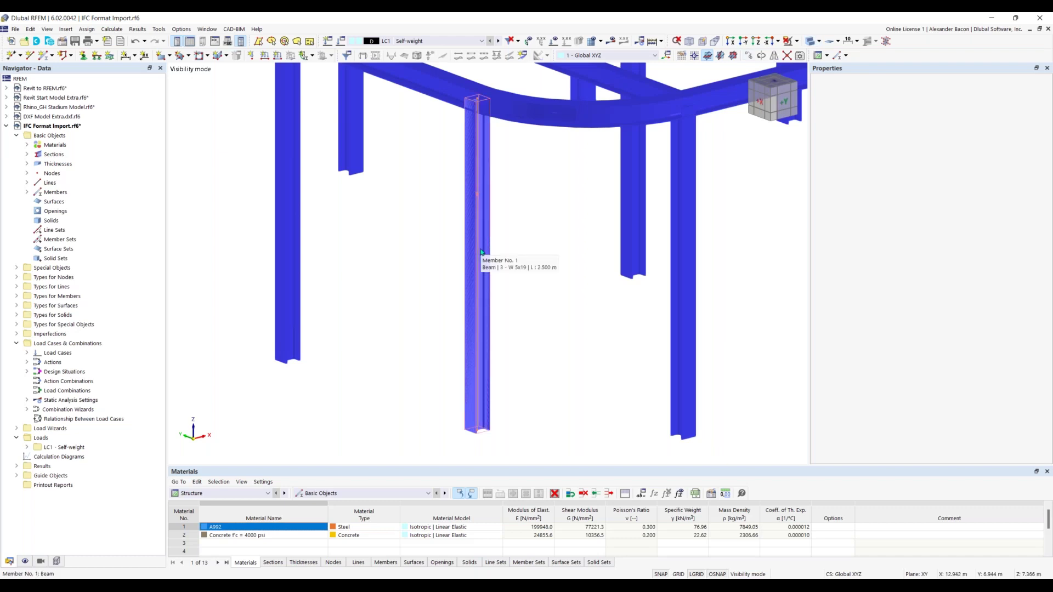
Step: Hide all IfcColumn objects and inspect the converted column member on its own
{"action": "left_click", "coordinate": [57, 561]}
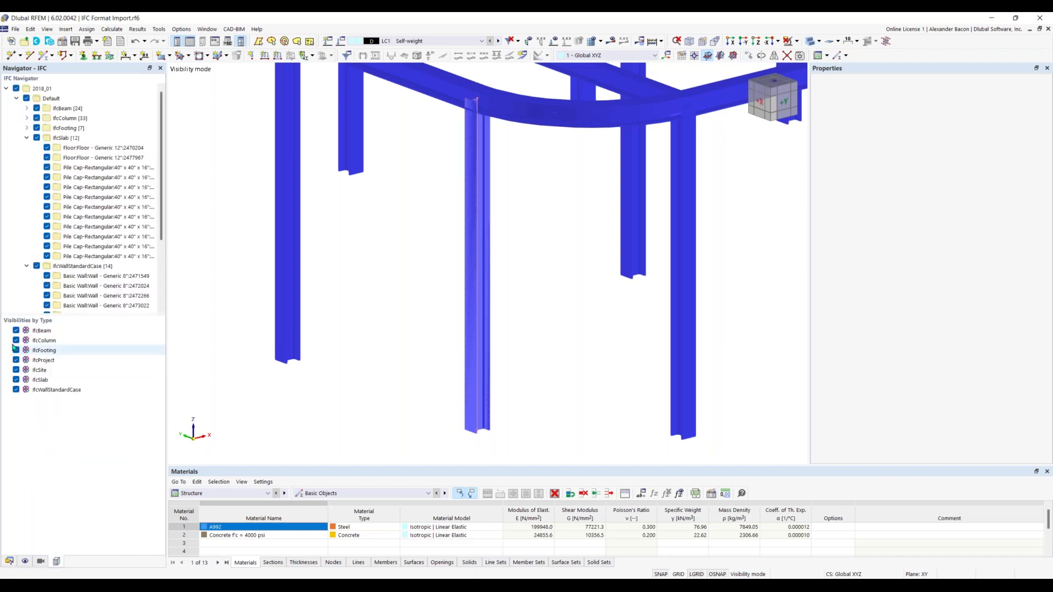
{"action": "left_click", "coordinate": [16, 341]}
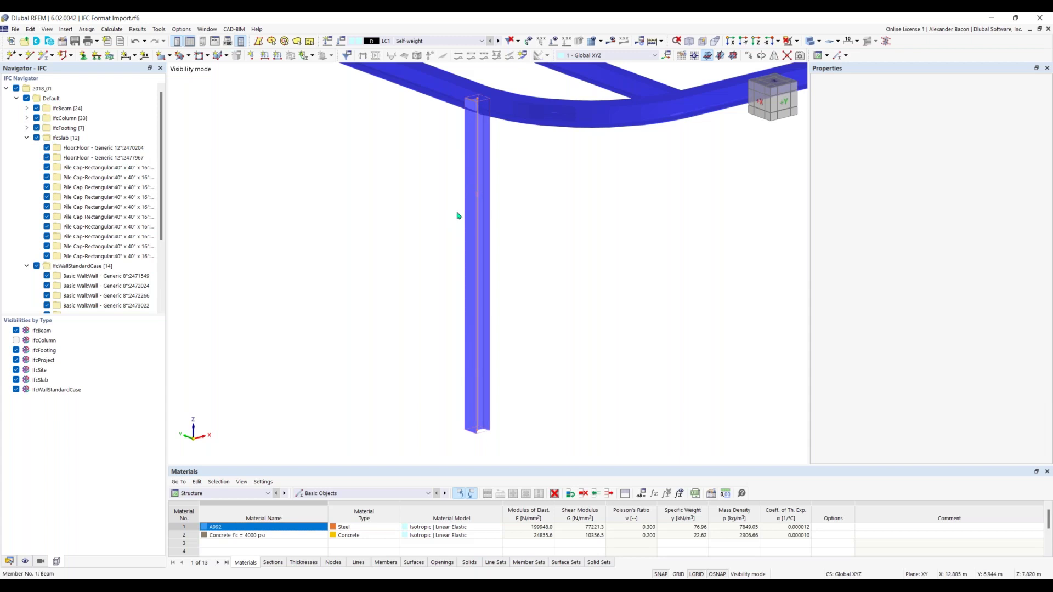
{"action": "scroll", "coordinate": [458, 216], "scroll_direction": "down", "scroll_amount": 3}
{"action": "scroll", "coordinate": [468, 242], "scroll_direction": "up", "scroll_amount": 4}
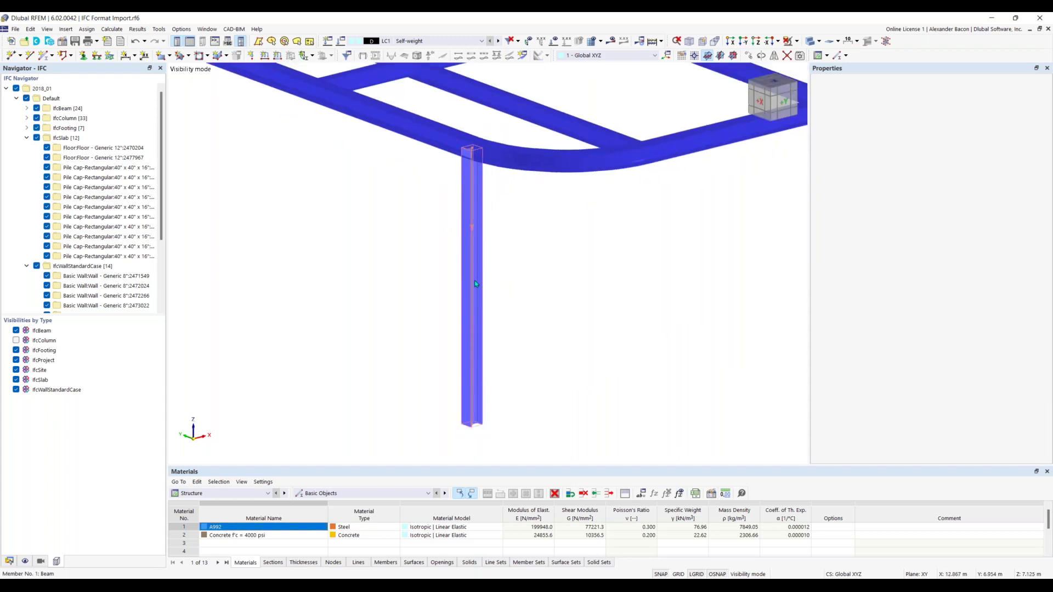
{"action": "mouse_move", "coordinate": [475, 283]}
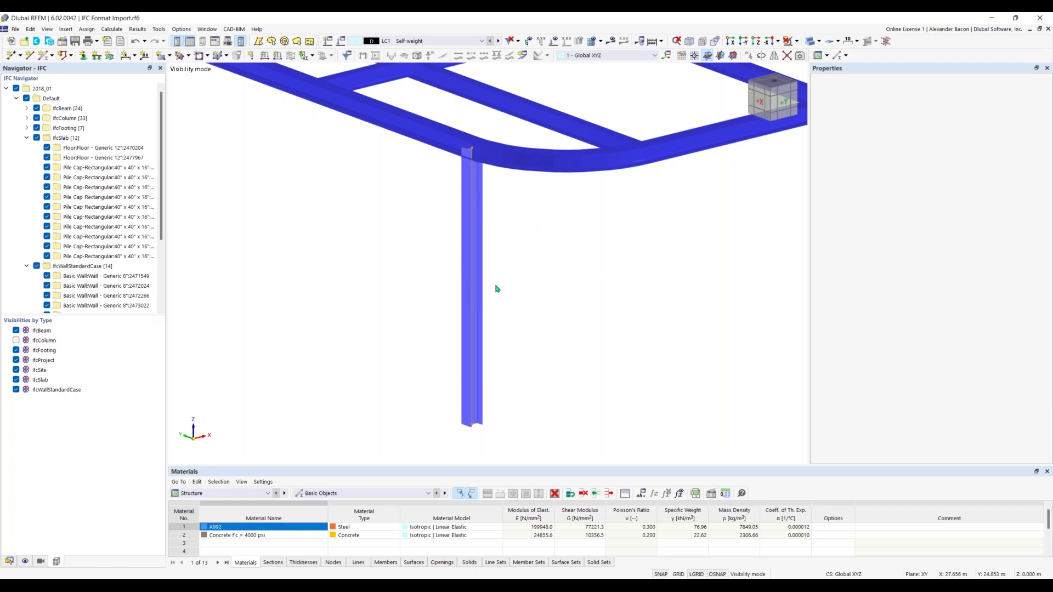
Step: Delete the converted column member and examine the curved corner beam where it stood
{"action": "scroll", "coordinate": [528, 298], "scroll_direction": "down", "scroll_amount": 5}
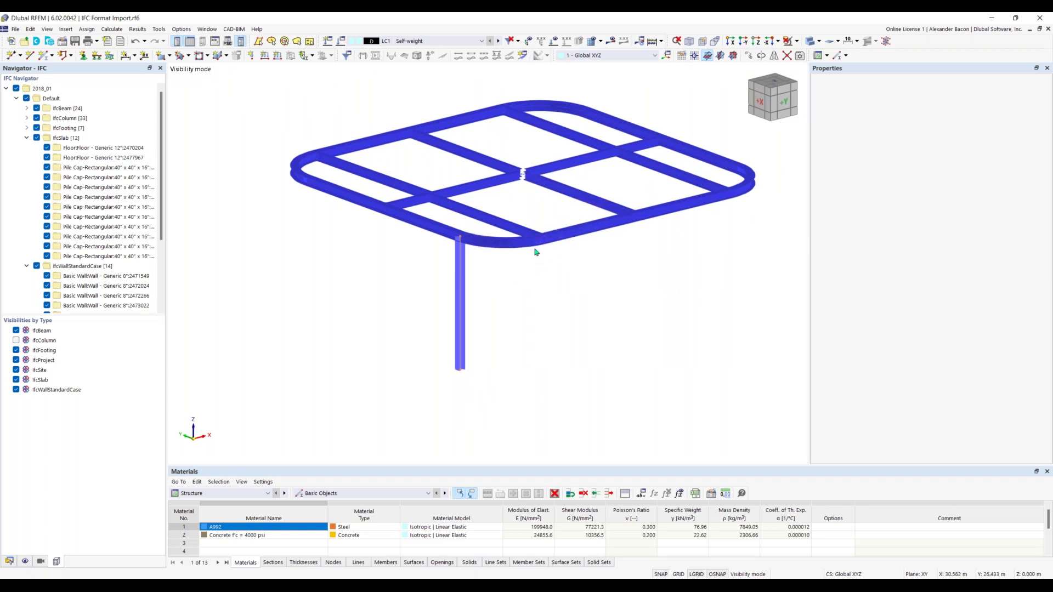
{"action": "scroll", "coordinate": [536, 252], "scroll_direction": "down", "scroll_amount": 1}
{"action": "scroll", "coordinate": [536, 251], "scroll_direction": "down", "scroll_amount": 1}
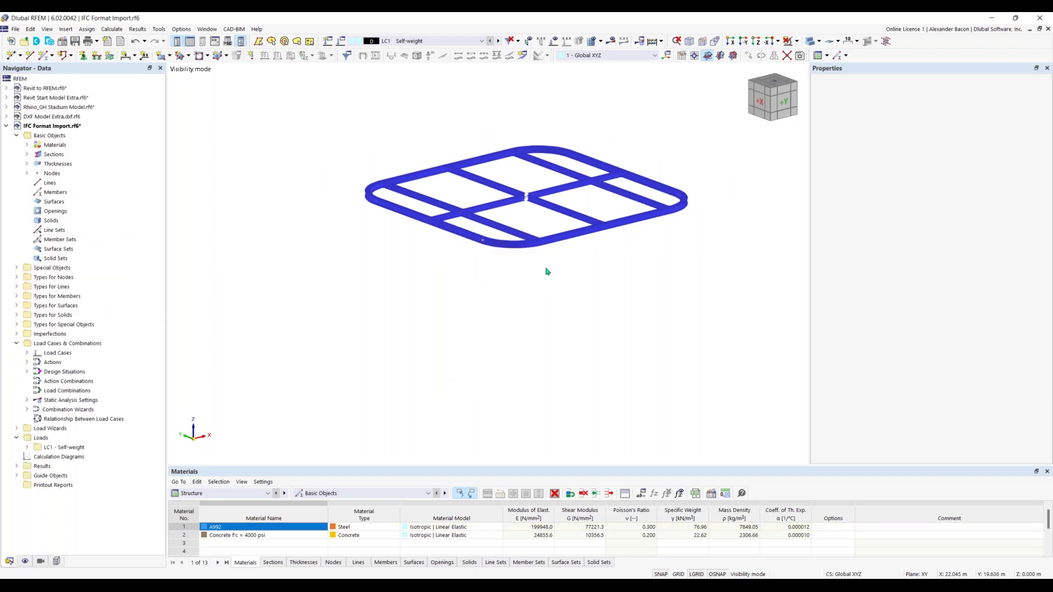
{"action": "scroll", "coordinate": [488, 250], "scroll_direction": "up", "scroll_amount": 2}
{"action": "scroll", "coordinate": [476, 232], "scroll_direction": "up", "scroll_amount": 2}
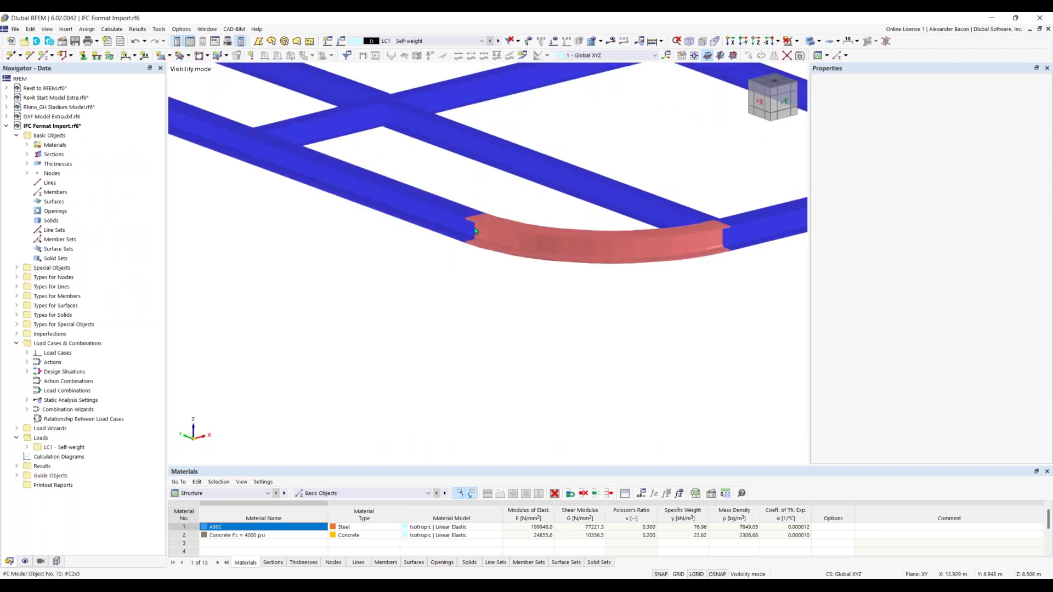
{"action": "scroll", "coordinate": [476, 230], "scroll_direction": "up", "scroll_amount": 2}
{"action": "scroll", "coordinate": [481, 324], "scroll_direction": "down", "scroll_amount": 5}
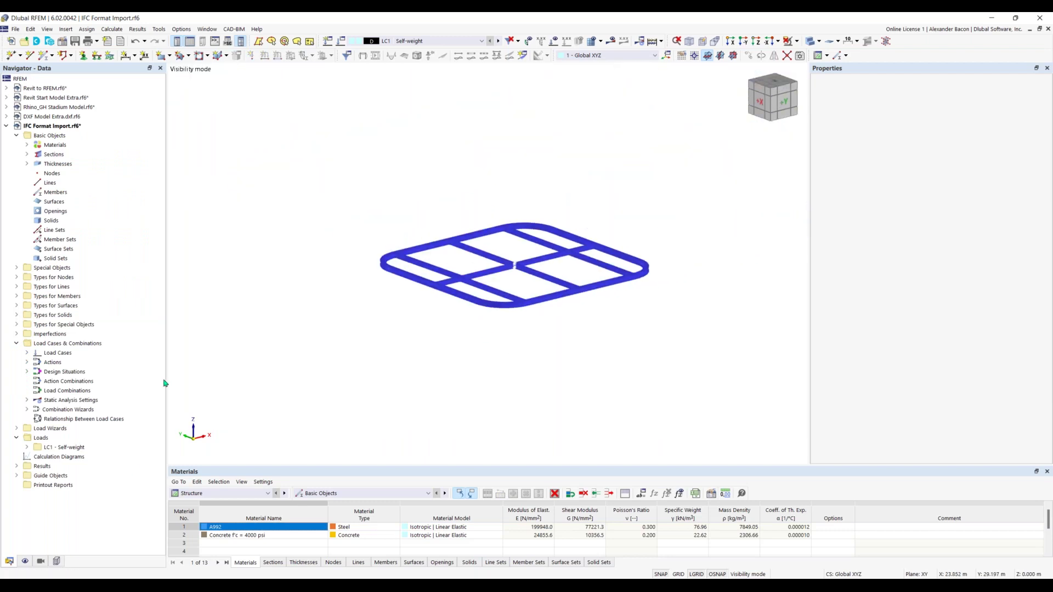
Step: Turn the visibility of the IfcColumn objects back on
{"action": "left_click", "coordinate": [57, 561]}
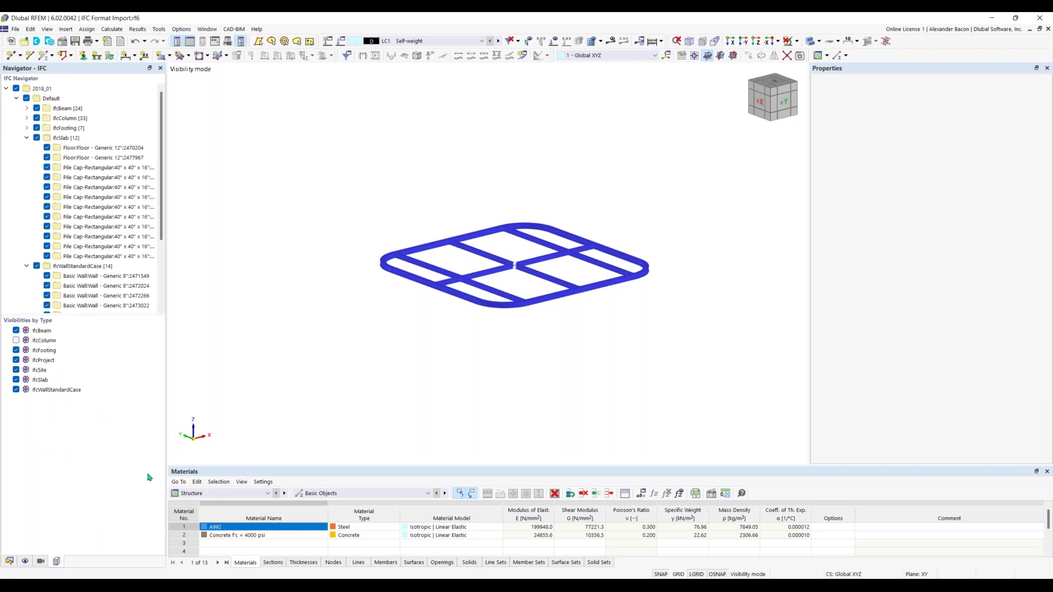
{"action": "left_click", "coordinate": [15, 341]}
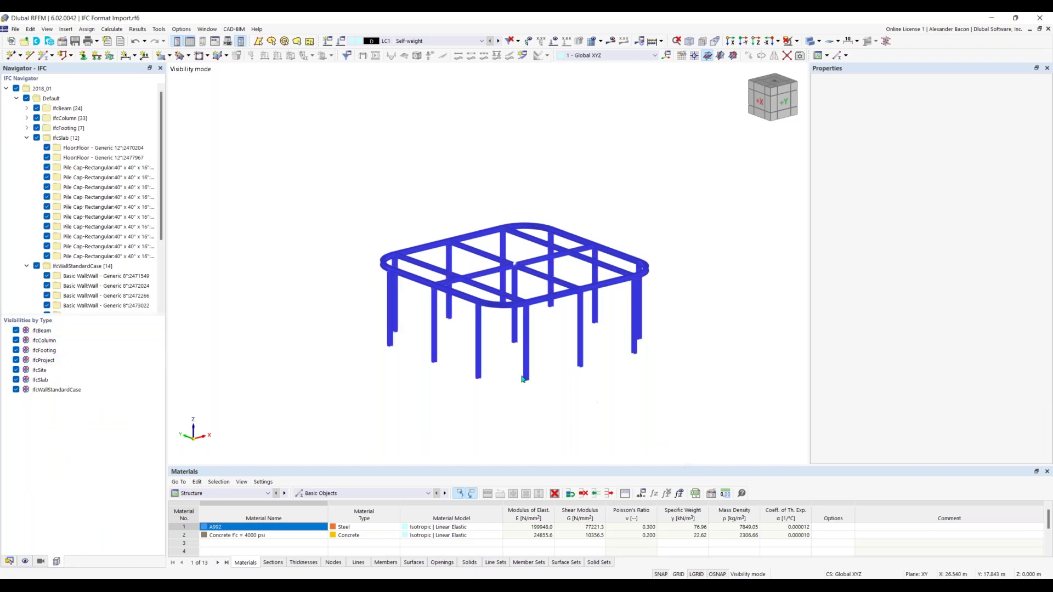
{"action": "scroll", "coordinate": [419, 278], "scroll_direction": "up", "scroll_amount": 3}
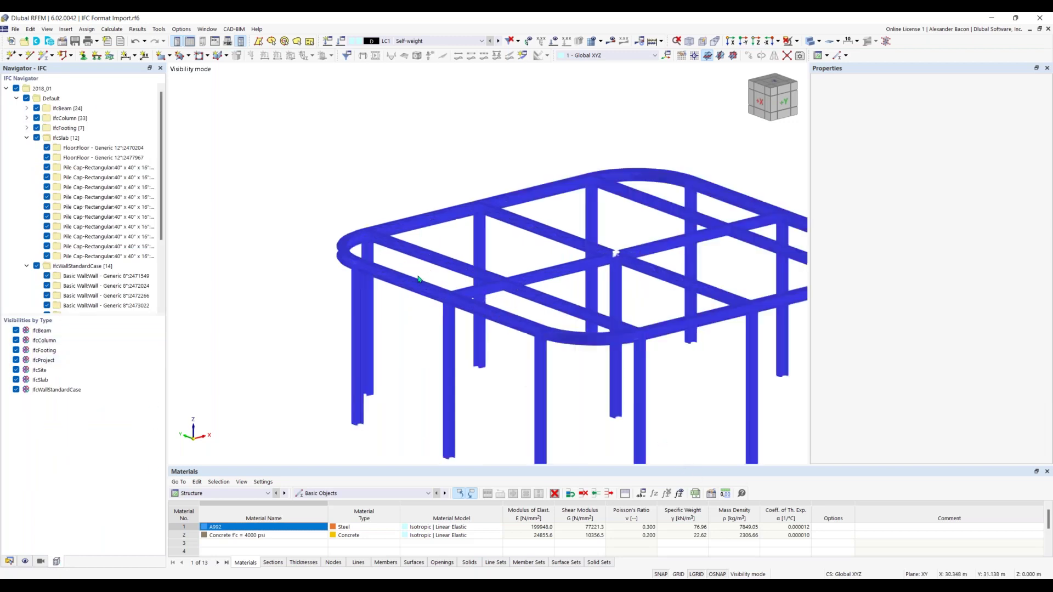
Step: Select the straight W6X20 edge beam and review its IFC conversion options without applying any
{"action": "scroll", "coordinate": [419, 279], "scroll_direction": "up", "scroll_amount": 2}
{"action": "left_click", "coordinate": [403, 289]}
{"action": "right_click", "coordinate": [403, 289]}
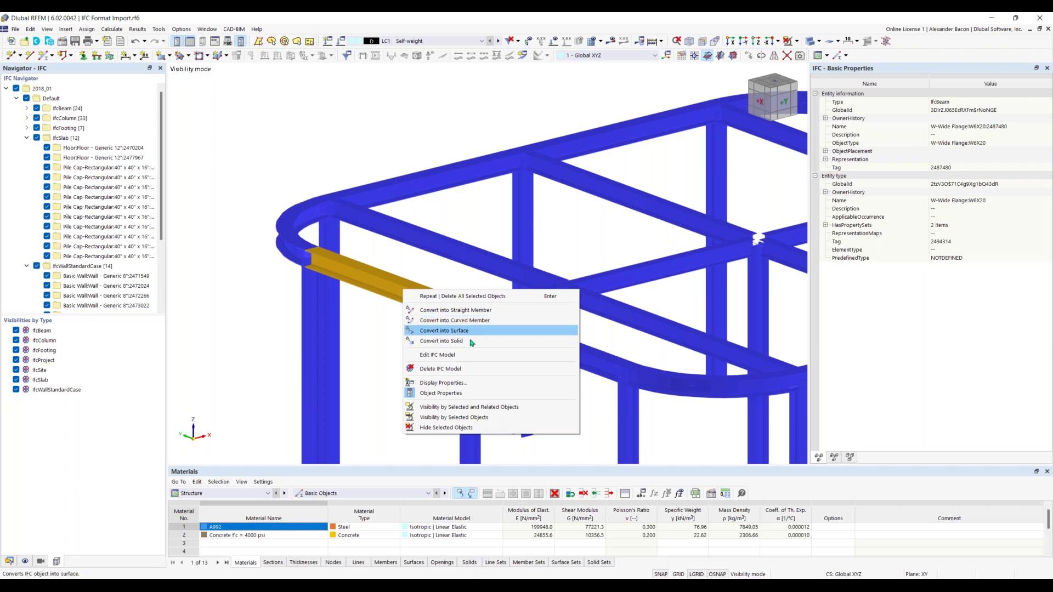
{"action": "left_click", "coordinate": [441, 281]}
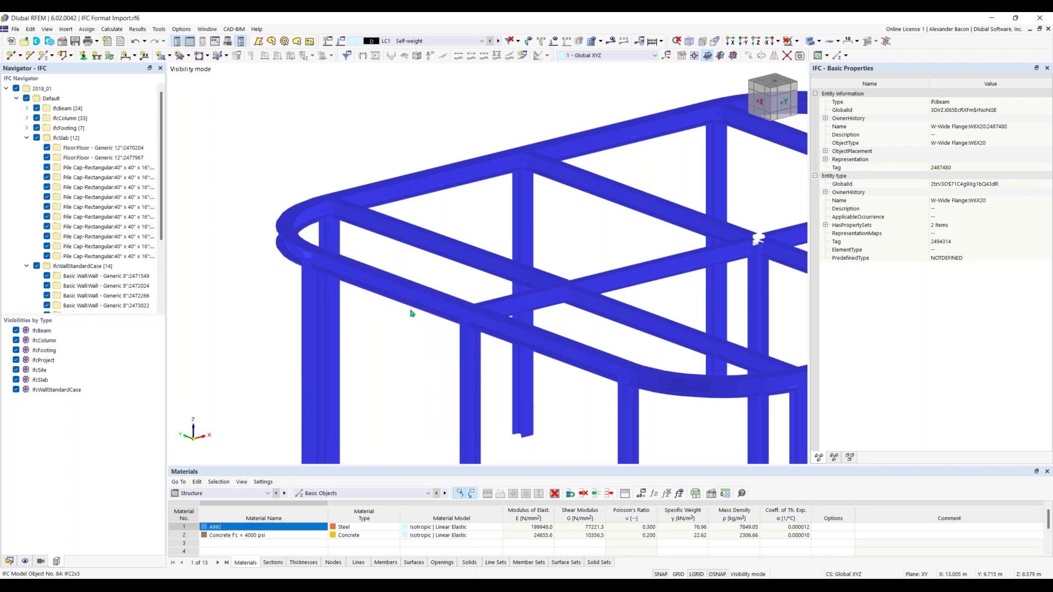
{"action": "scroll", "coordinate": [421, 326], "scroll_direction": "down", "scroll_amount": 2}
{"action": "scroll", "coordinate": [421, 326], "scroll_direction": "down", "scroll_amount": 3}
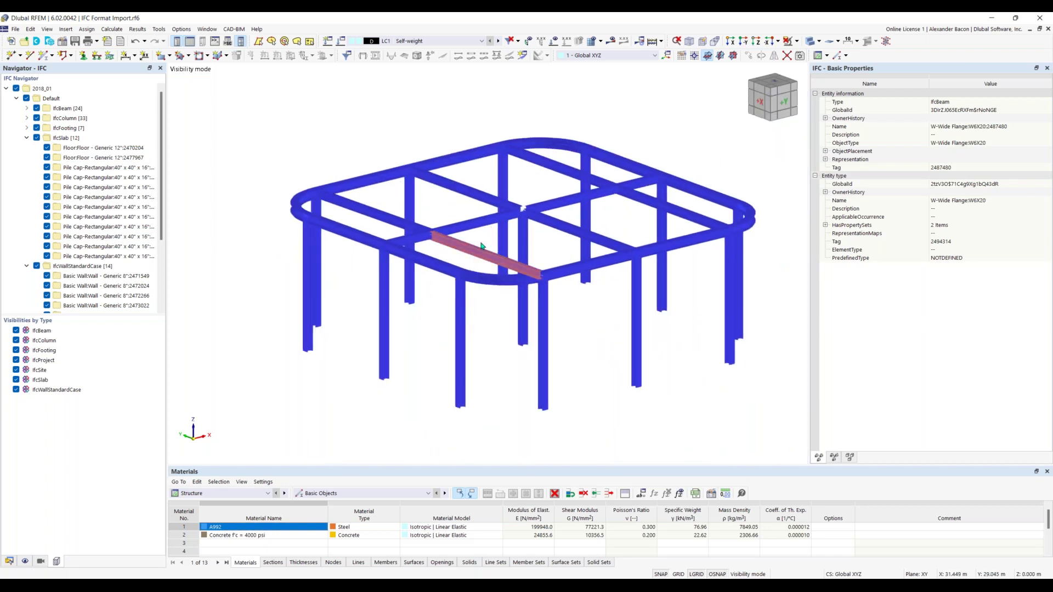
Step: Open the CAD-BIM conversion tables and review the material and section mappings
{"action": "left_click", "coordinate": [232, 32]}
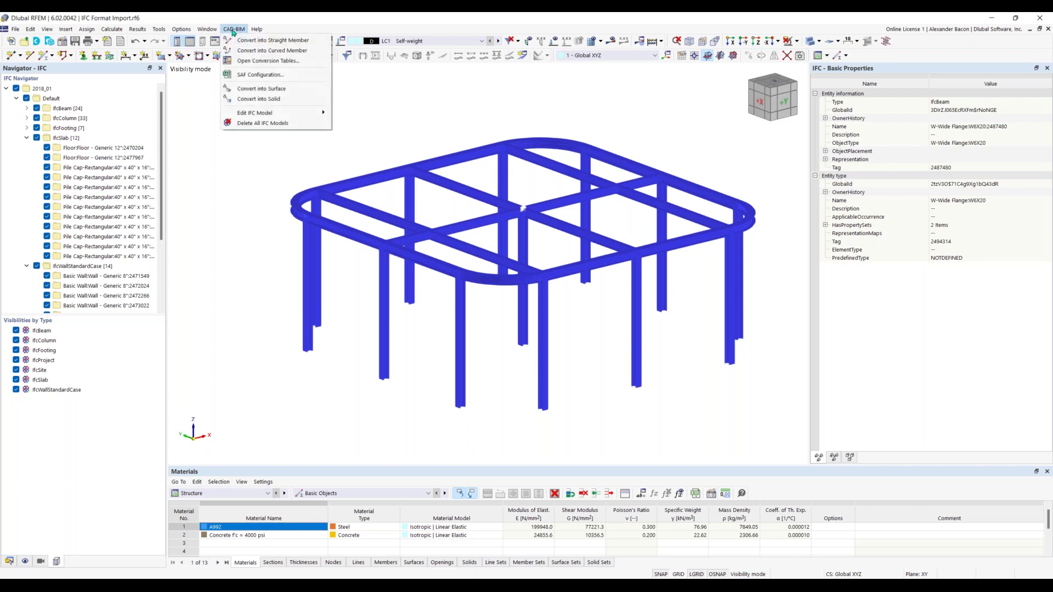
{"action": "left_click", "coordinate": [257, 61]}
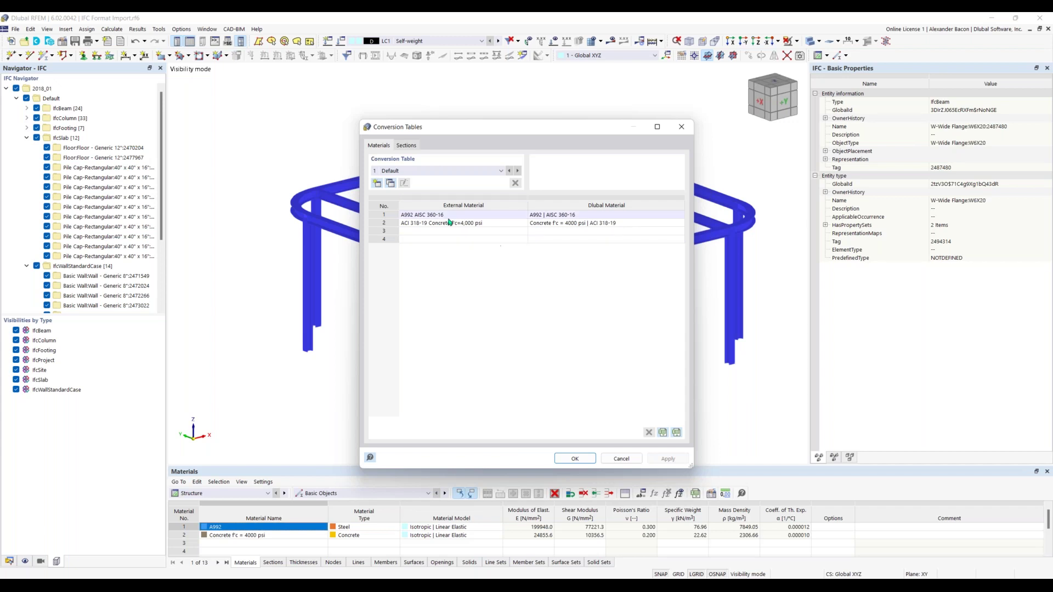
{"action": "left_click", "coordinate": [407, 146]}
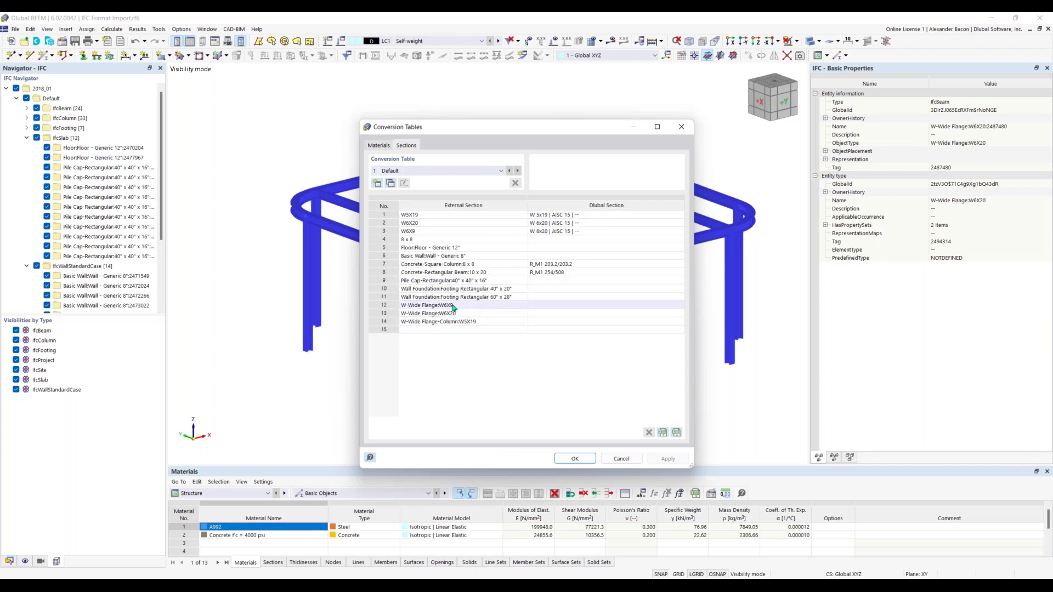
Step: Map the external material A992 AISC 360-16 to the United States carbon steel A992 under standard AISC 360-16
{"action": "left_click", "coordinate": [379, 145]}
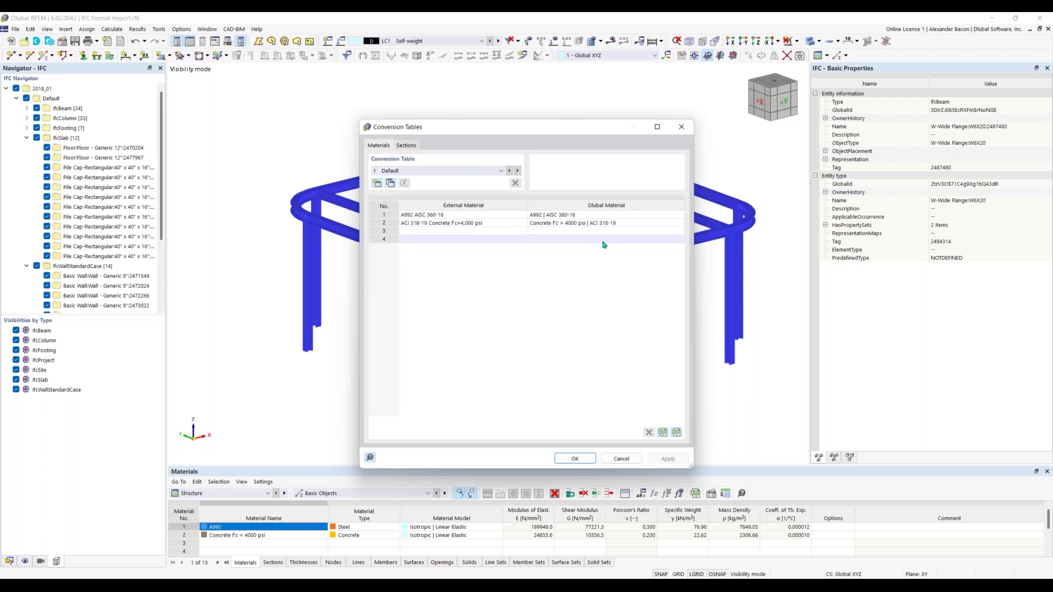
{"action": "left_click", "coordinate": [643, 214]}
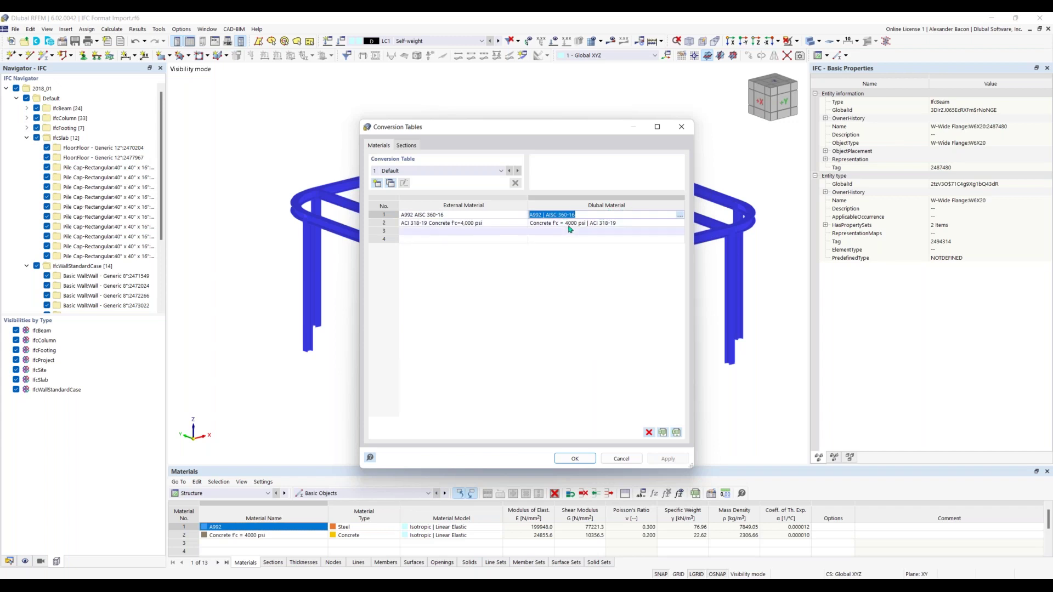
{"action": "left_click", "coordinate": [679, 221]}
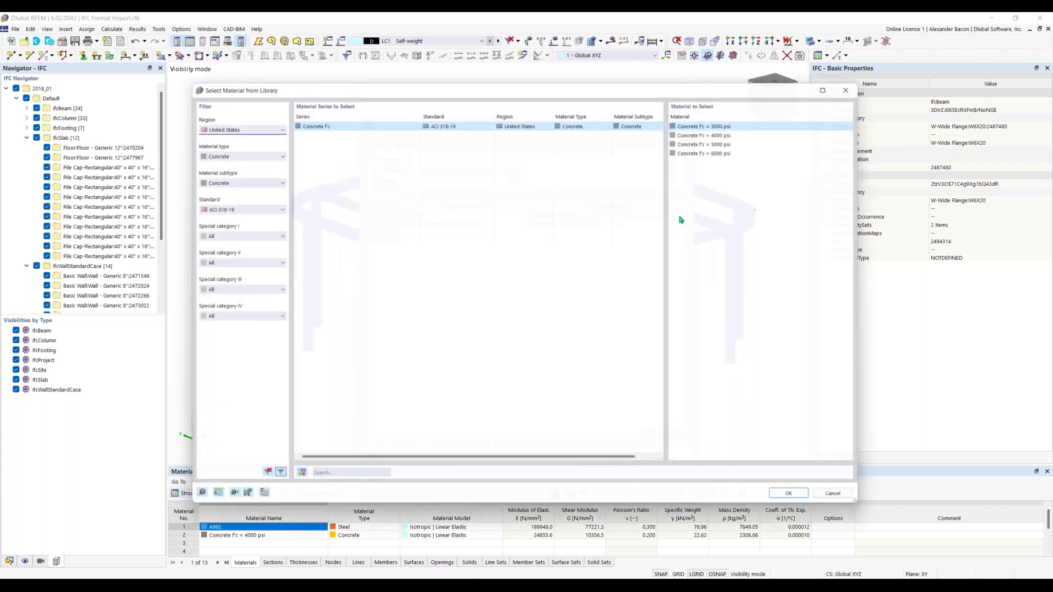
{"action": "left_click", "coordinate": [225, 151]}
{"action": "left_click", "coordinate": [219, 176]}
{"action": "left_click", "coordinate": [220, 179]}
{"action": "left_click", "coordinate": [219, 196]}
{"action": "left_click", "coordinate": [223, 206]}
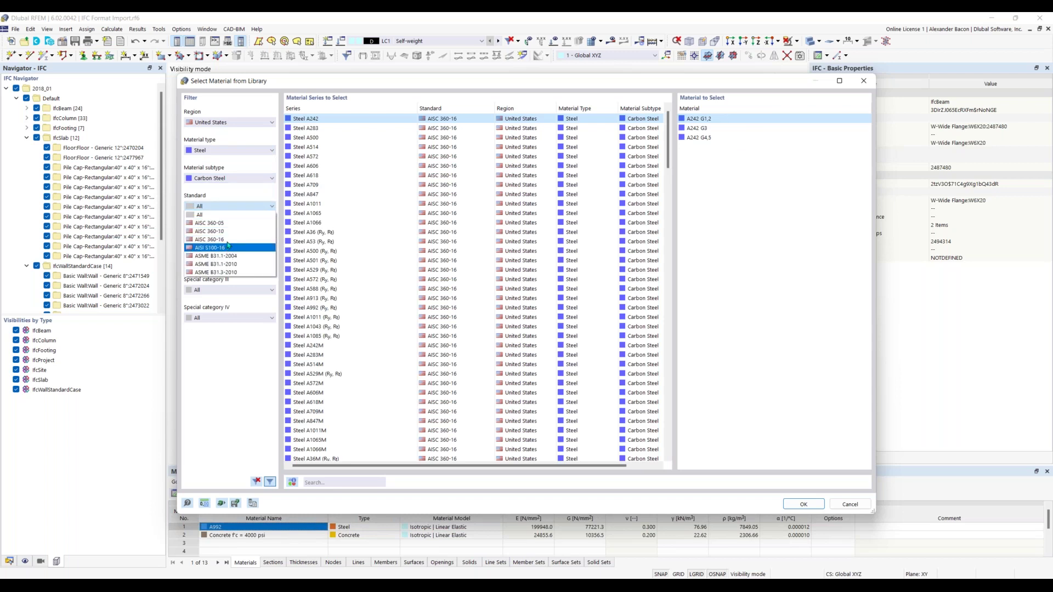
{"action": "left_click", "coordinate": [229, 239]}
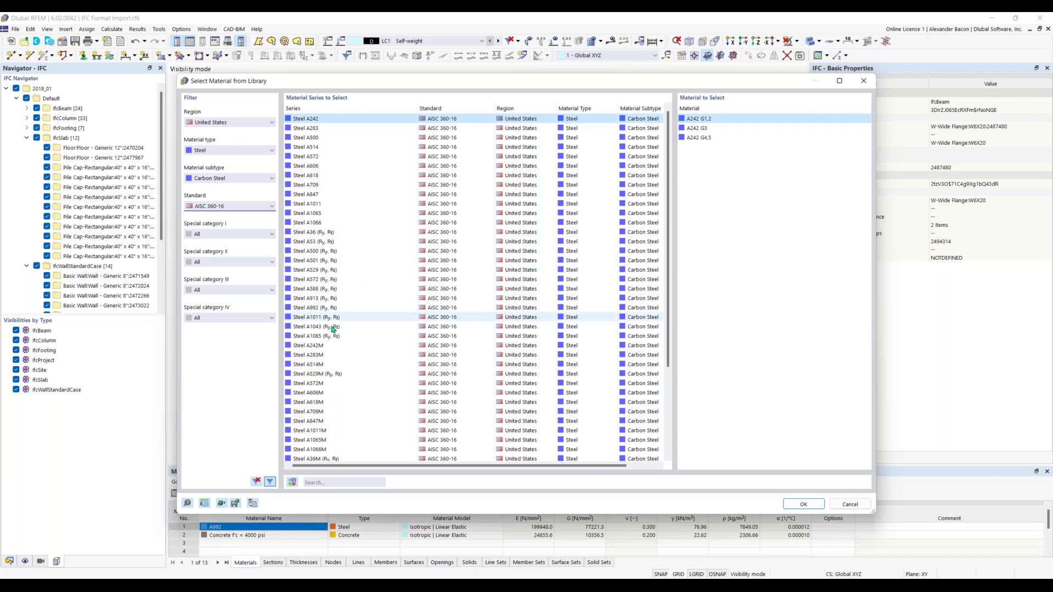
{"action": "left_click", "coordinate": [336, 307]}
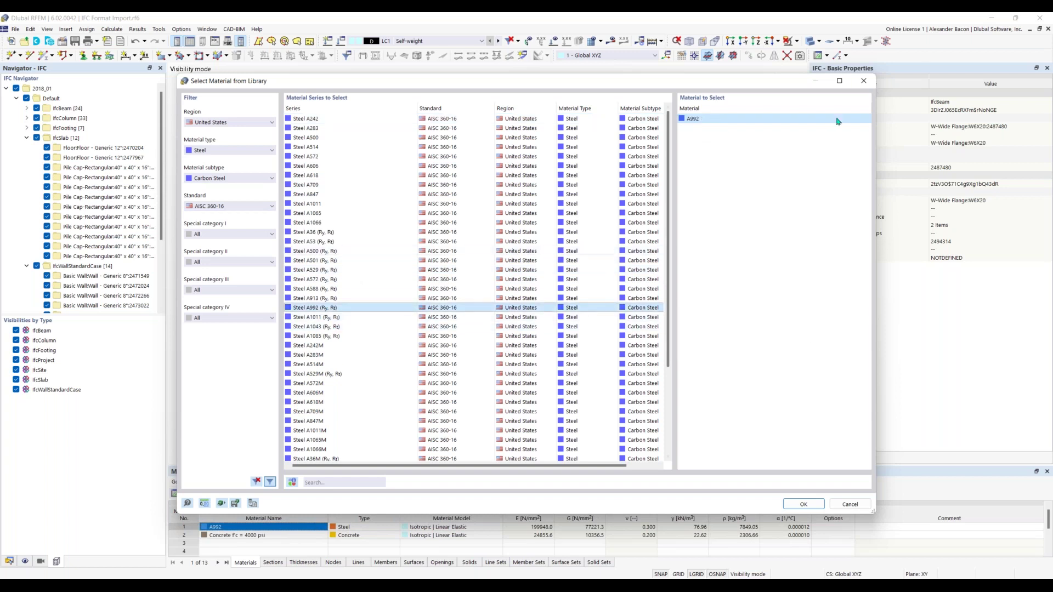
{"action": "left_click", "coordinate": [804, 504]}
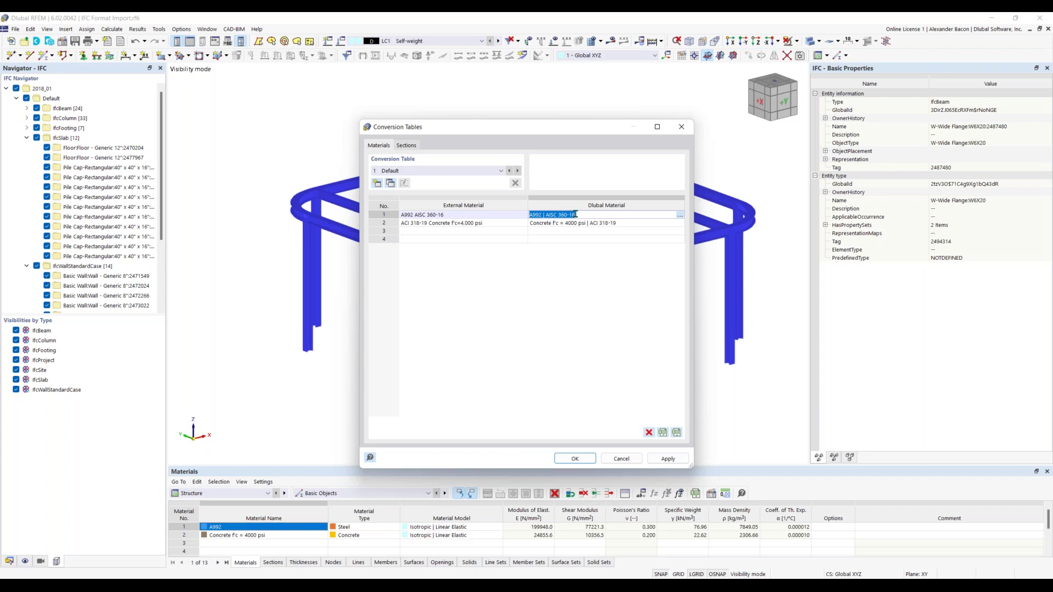
Step: Map the external section W-Wide Flange:W6X9 to the United States AISC 15 section W 6x9 in the section conversion table
{"action": "left_click", "coordinate": [406, 146]}
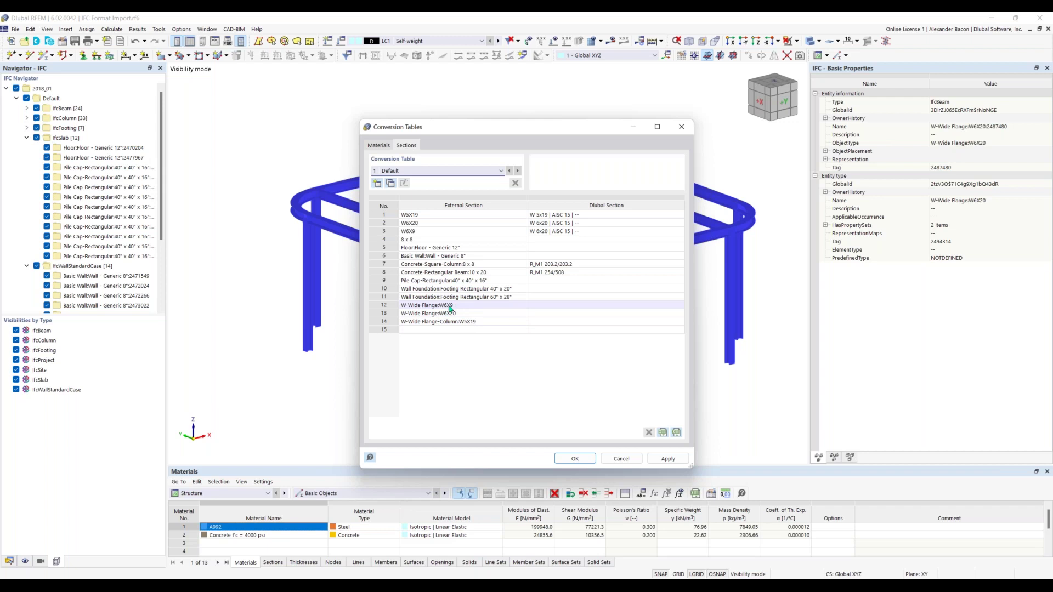
{"action": "left_click", "coordinate": [553, 306]}
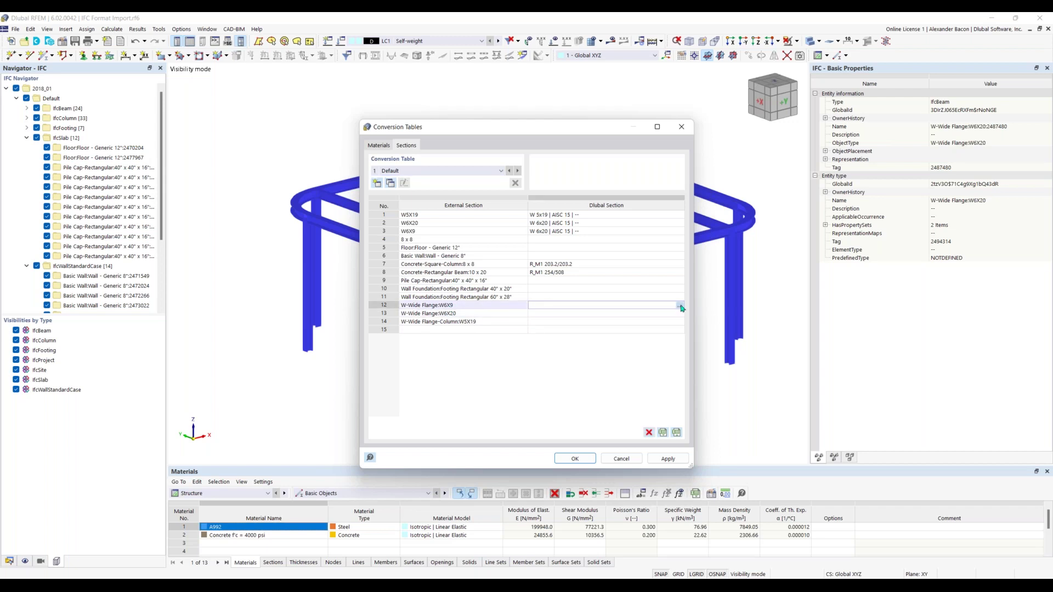
{"action": "left_click", "coordinate": [679, 306]}
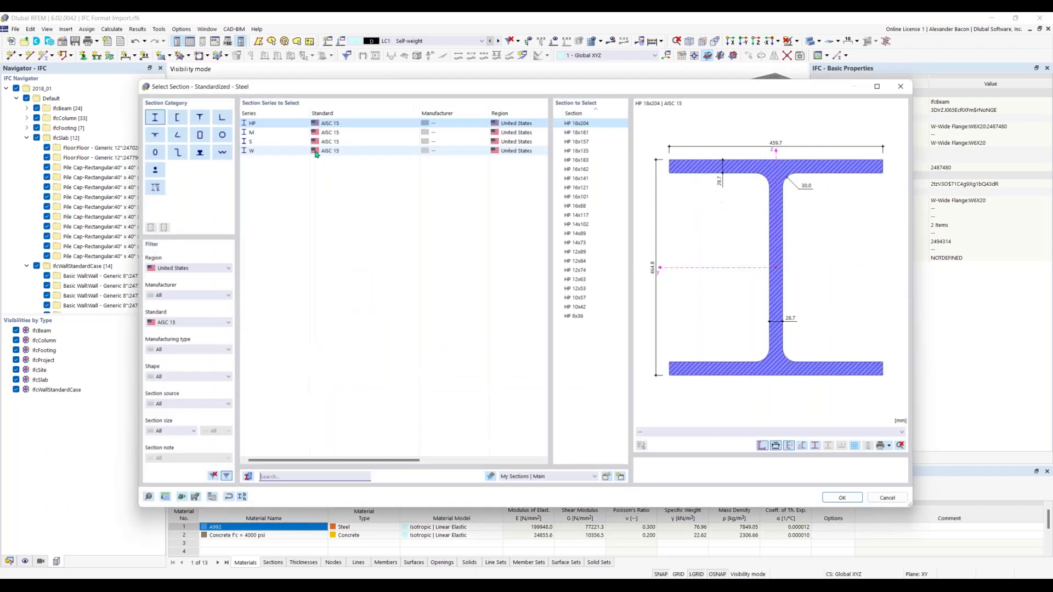
{"action": "left_click", "coordinate": [299, 150]}
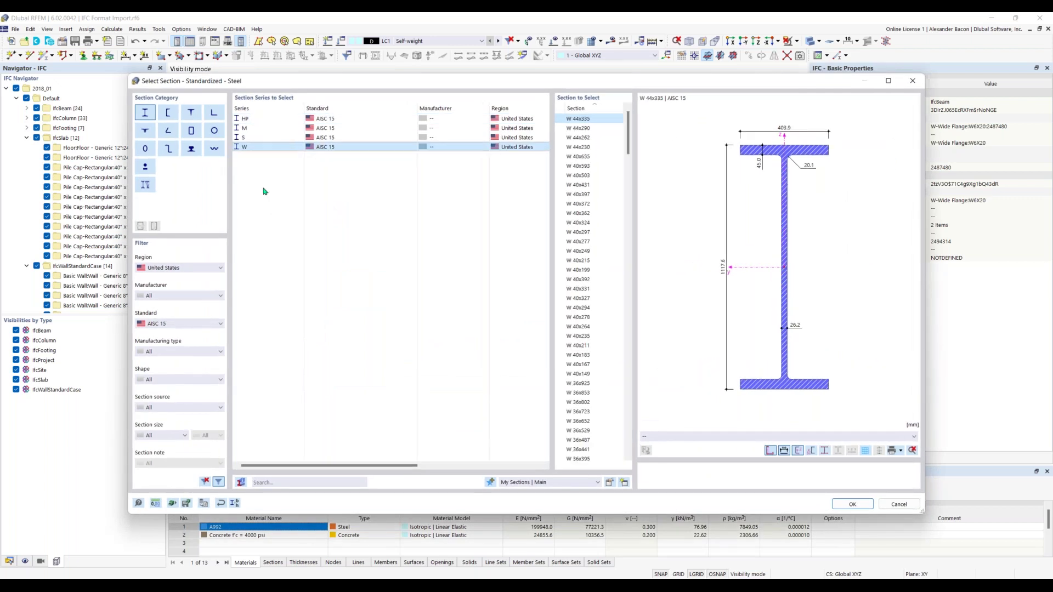
{"action": "left_click_drag", "start_coordinate": [628, 164], "coordinate": [628, 433]}
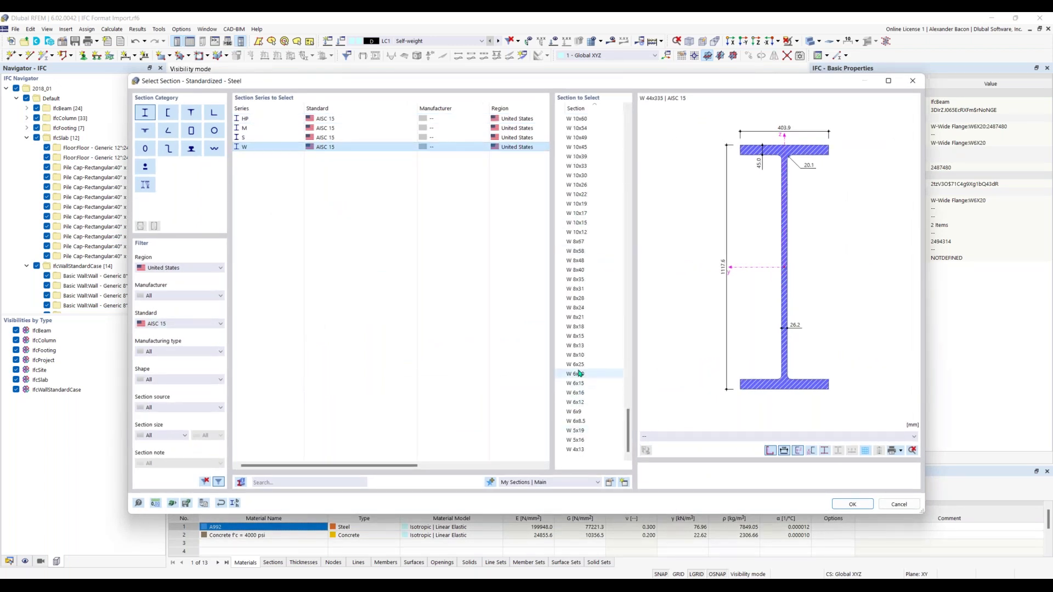
{"action": "left_click", "coordinate": [581, 411]}
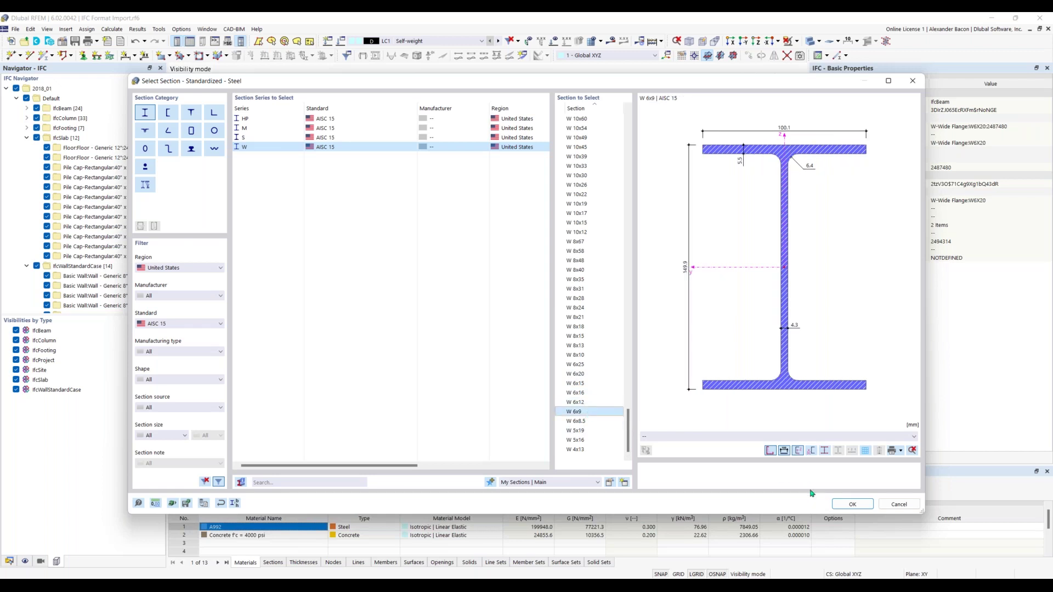
{"action": "left_click", "coordinate": [843, 503]}
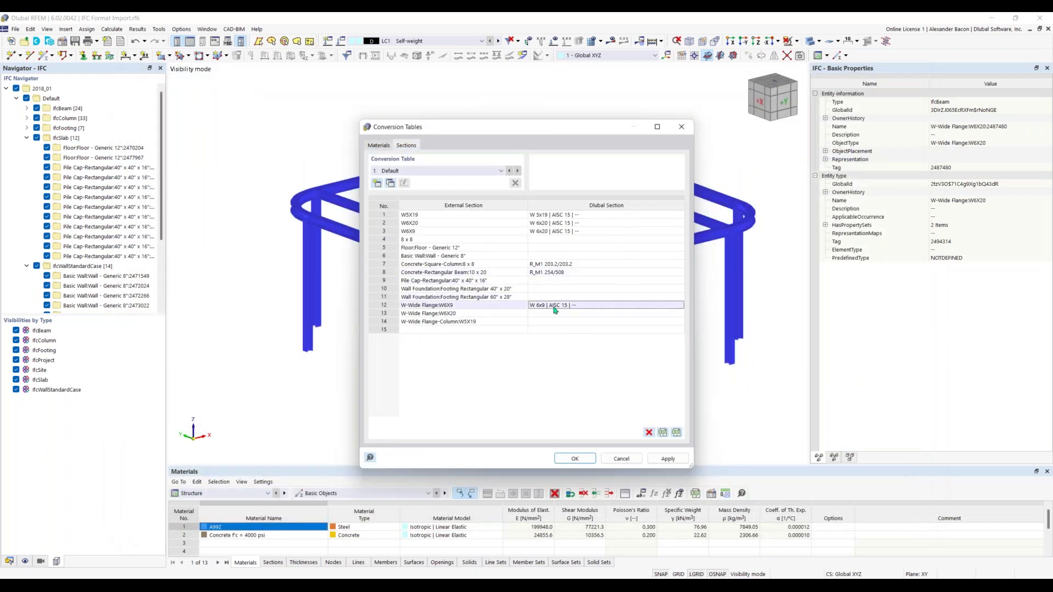
Step: Clear the Dlubal section for W-Wide Flange:W6X9 and reassign W 6x9 from the AISC 15 W series
{"action": "left_click", "coordinate": [561, 306]}
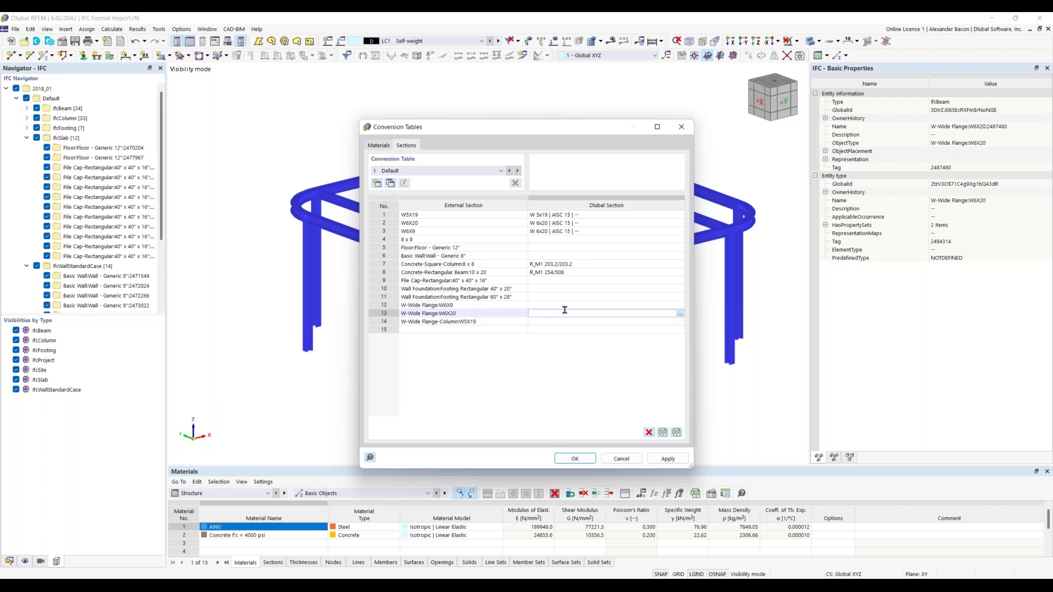
{"action": "key", "text": "Delete"}
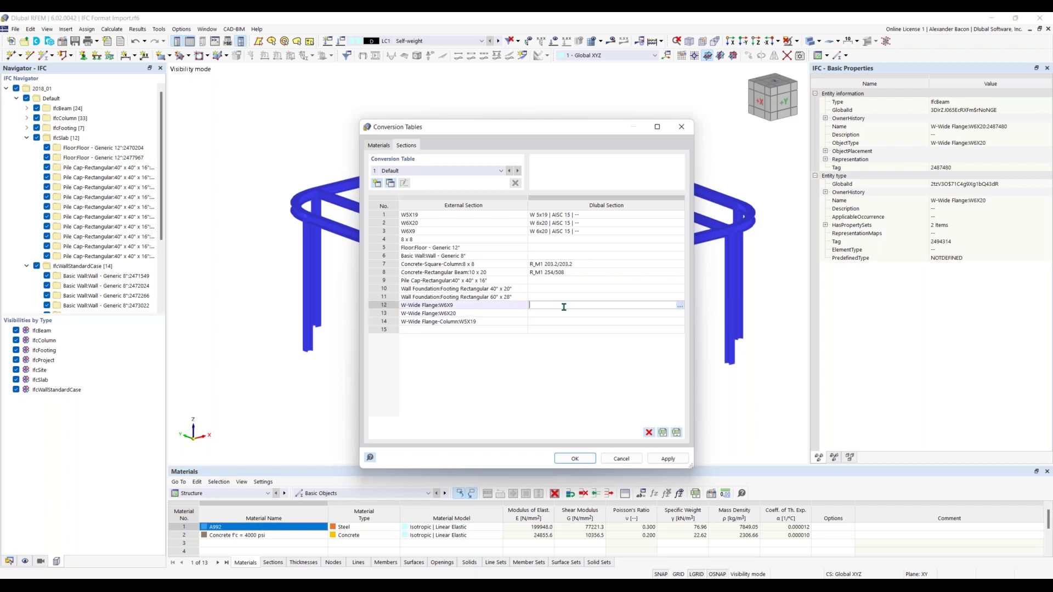
{"action": "left_click", "coordinate": [679, 305]}
{"action": "left_click", "coordinate": [315, 152]}
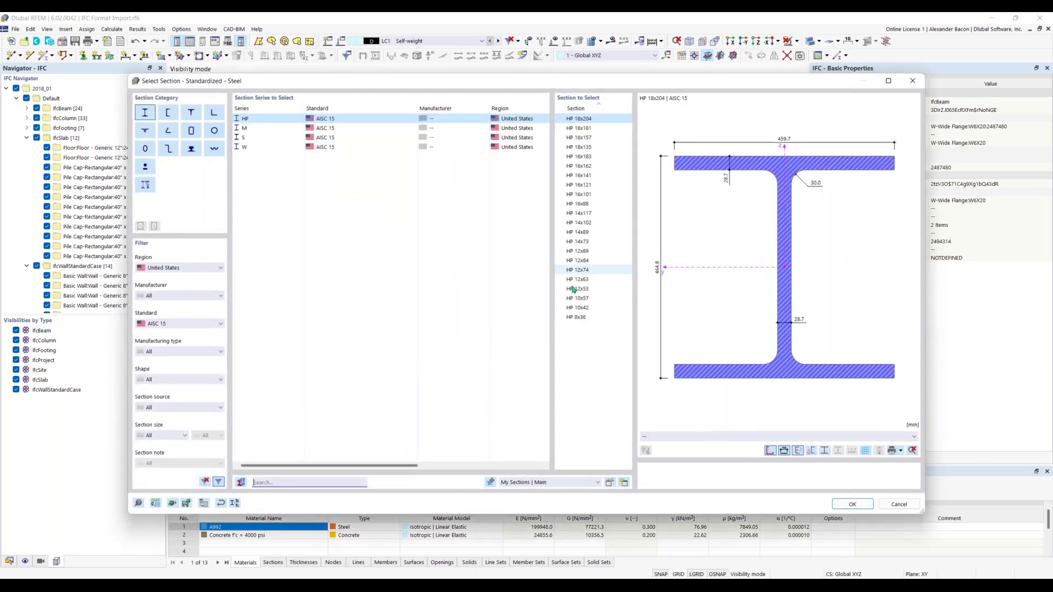
{"action": "left_click", "coordinate": [351, 147]}
{"action": "scroll", "coordinate": [576, 329], "scroll_direction": "down", "scroll_amount": 20}
{"action": "scroll", "coordinate": [584, 335], "scroll_direction": "down", "scroll_amount": 20}
{"action": "left_click", "coordinate": [585, 412]}
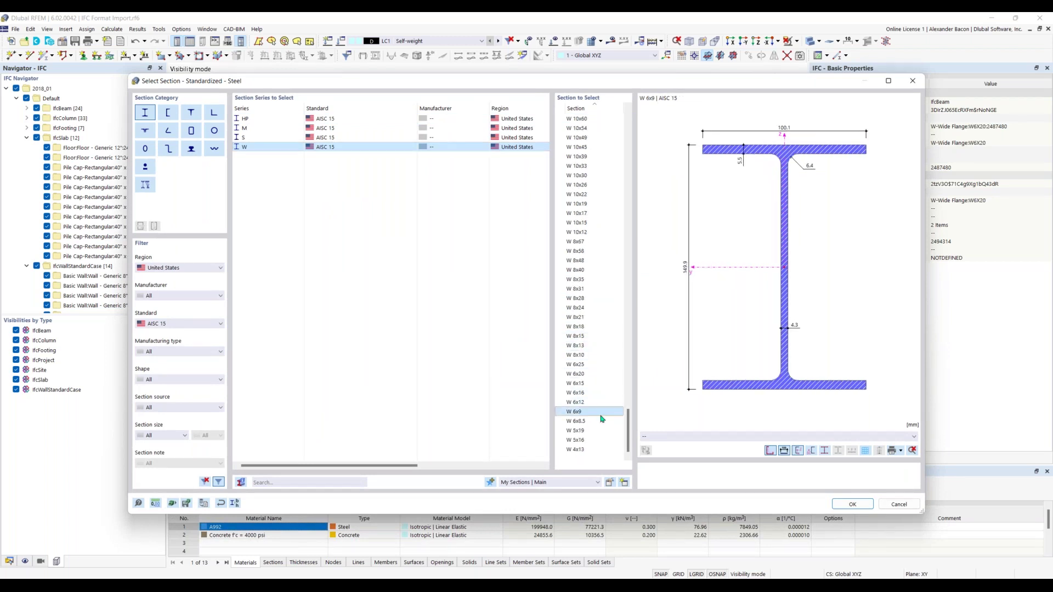
{"action": "left_click", "coordinate": [848, 504]}
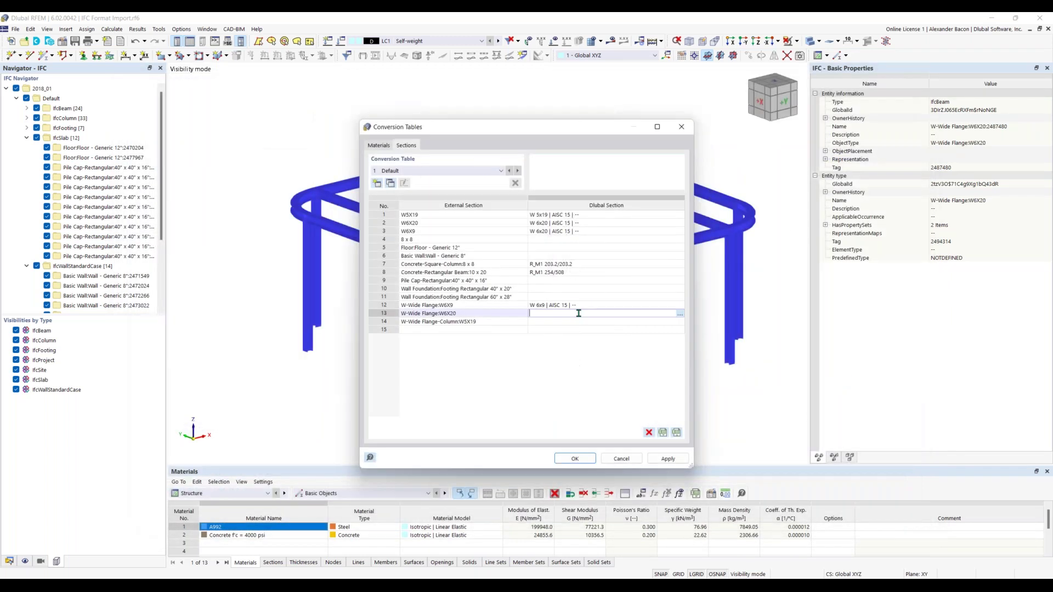
Step: Copy the W 6x9 mapping into the two rows below and change the W-Wide Flange:W6X20 entry to W 6x20
{"action": "key", "text": "F8"}
{"action": "key", "text": "F8"}
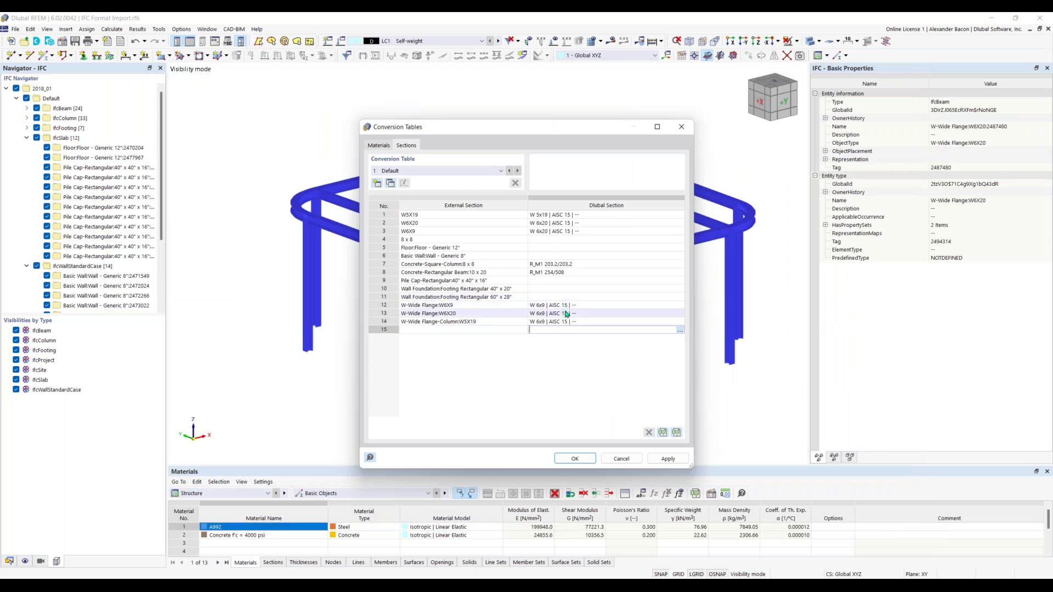
{"action": "left_click", "coordinate": [557, 313]}
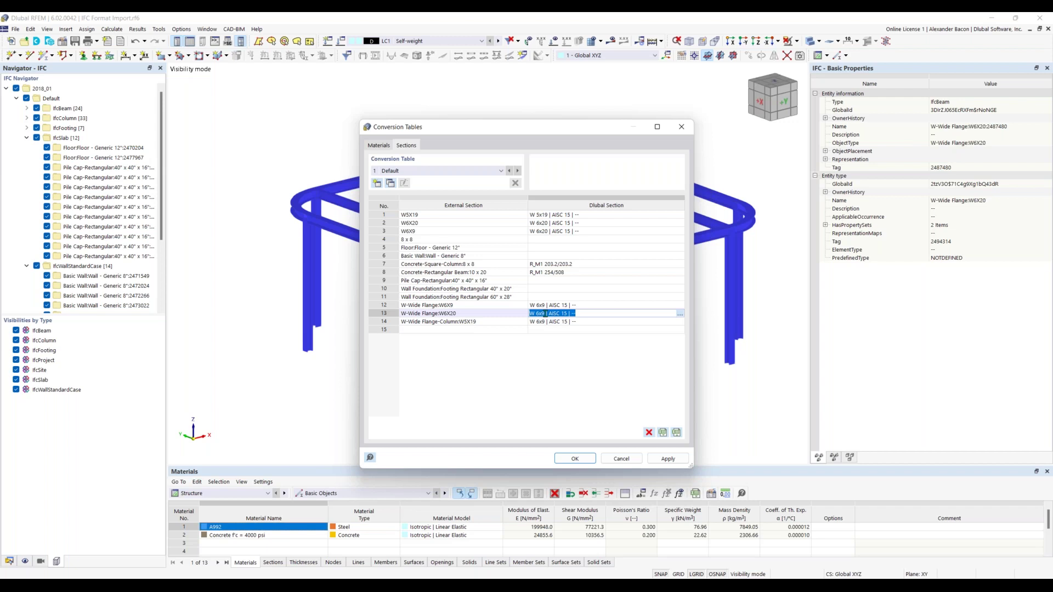
{"action": "left_click", "coordinate": [543, 313]}
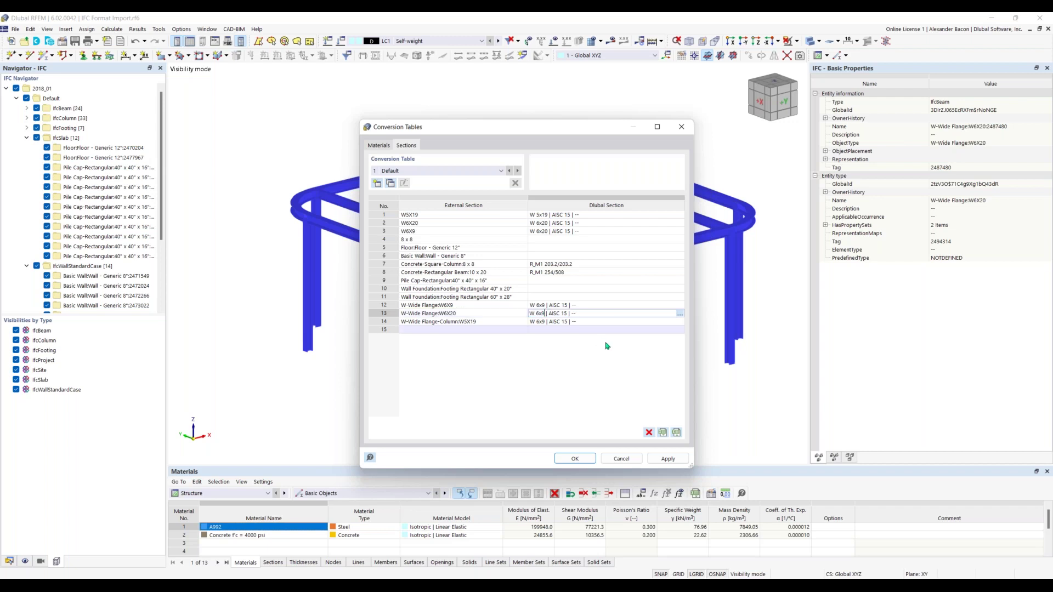
{"action": "key", "text": "BackSpace"}
{"action": "type", "text": "20"}
Step: Change the Dlubal section for W-Wide Flange-Column:W5X19 to W 5x19 and accept the conversion tables
{"action": "left_click", "coordinate": [538, 322]}
{"action": "left_click", "coordinate": [537, 322]}
{"action": "key", "text": "BackSpace"}
{"action": "type", "text": "5"}
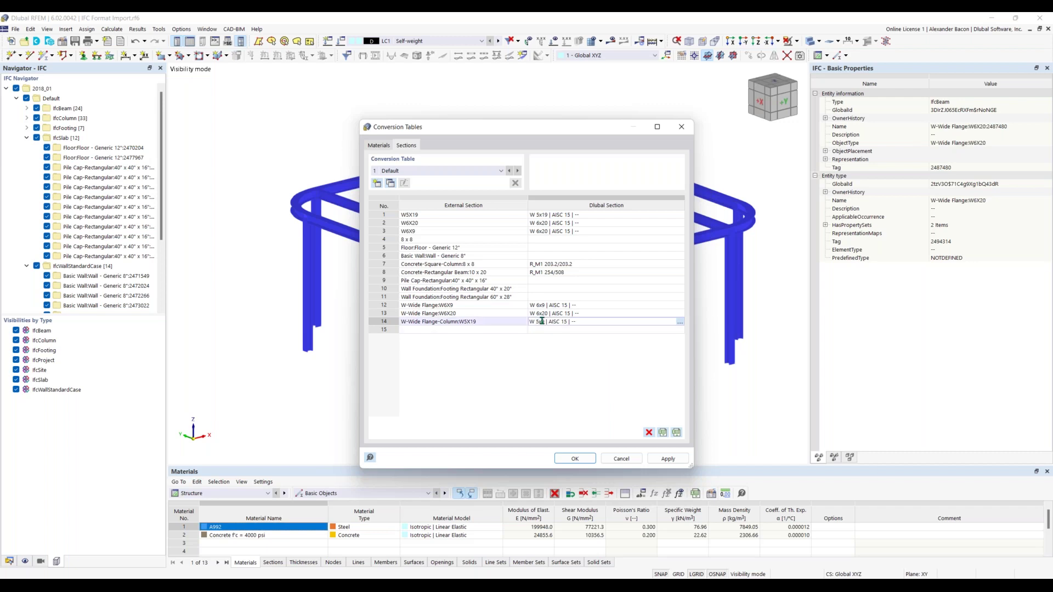
{"action": "key", "text": "Right"}
{"action": "type", "text": "1"}
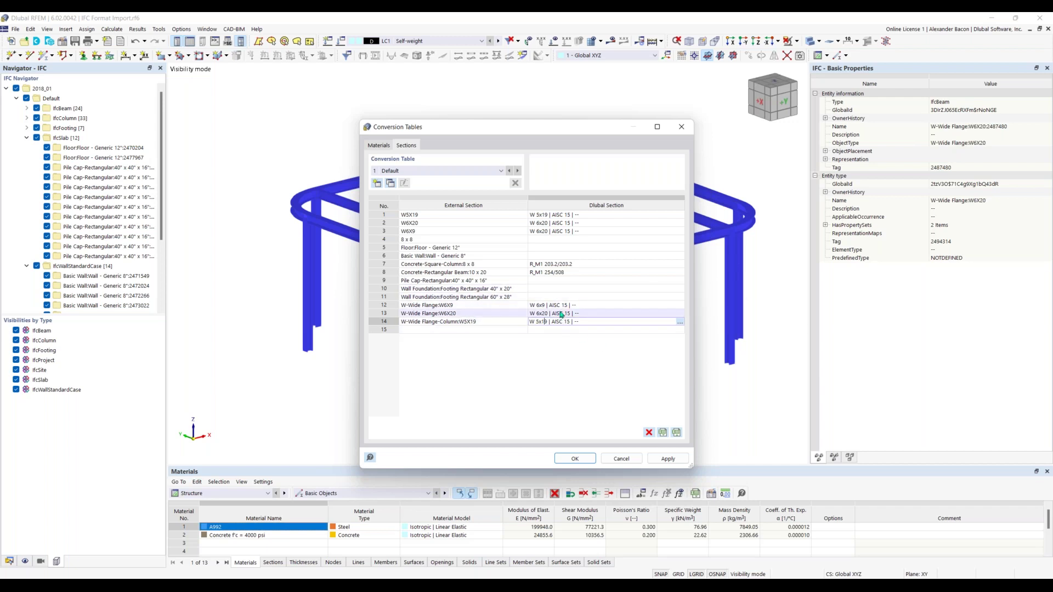
{"action": "left_click", "coordinate": [576, 460]}
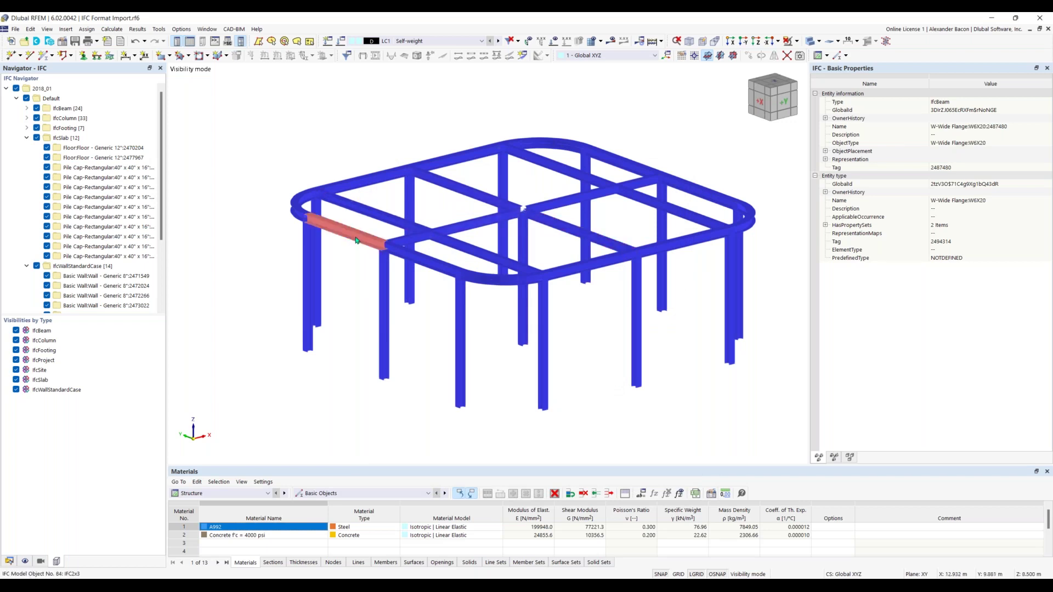
Step: Convert the straight W6X20 edge beam of the IFC frame into a straight member
{"action": "middle_click_drag", "start_coordinate": [363, 279], "coordinate": [398, 281]}
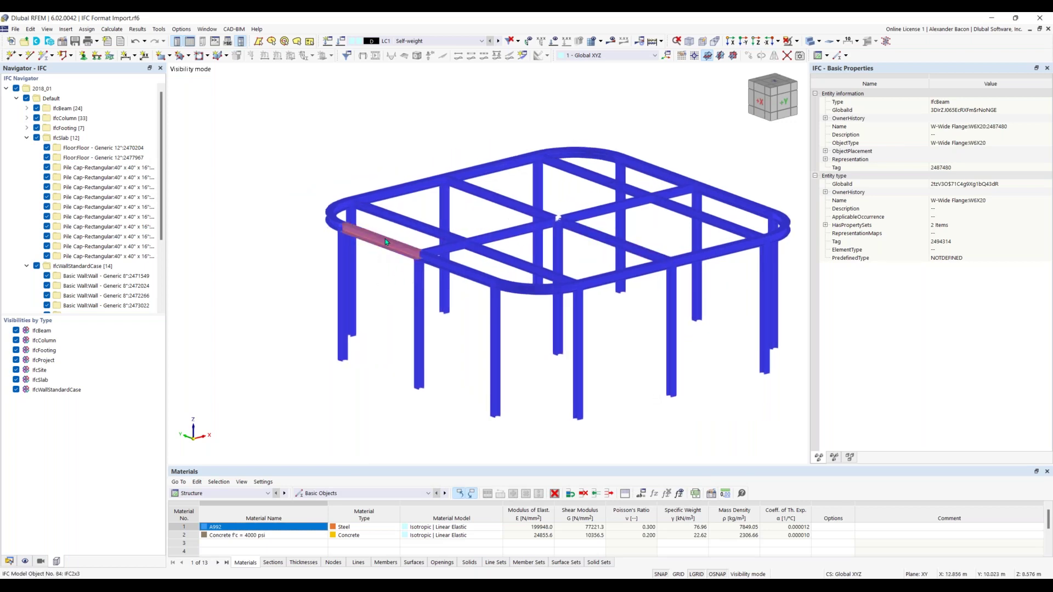
{"action": "right_click", "coordinate": [386, 241]}
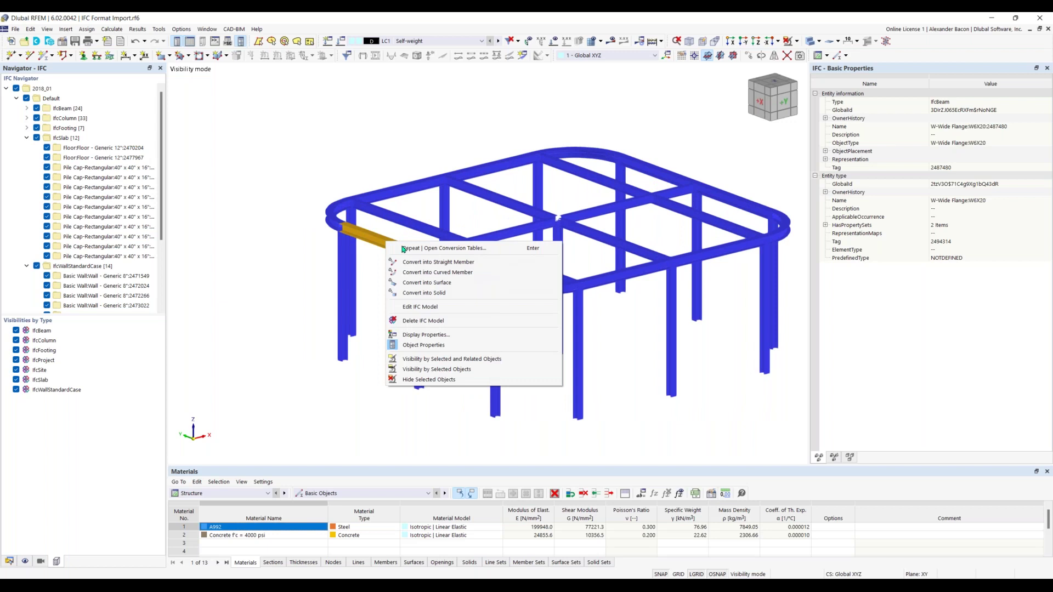
{"action": "left_click", "coordinate": [441, 262]}
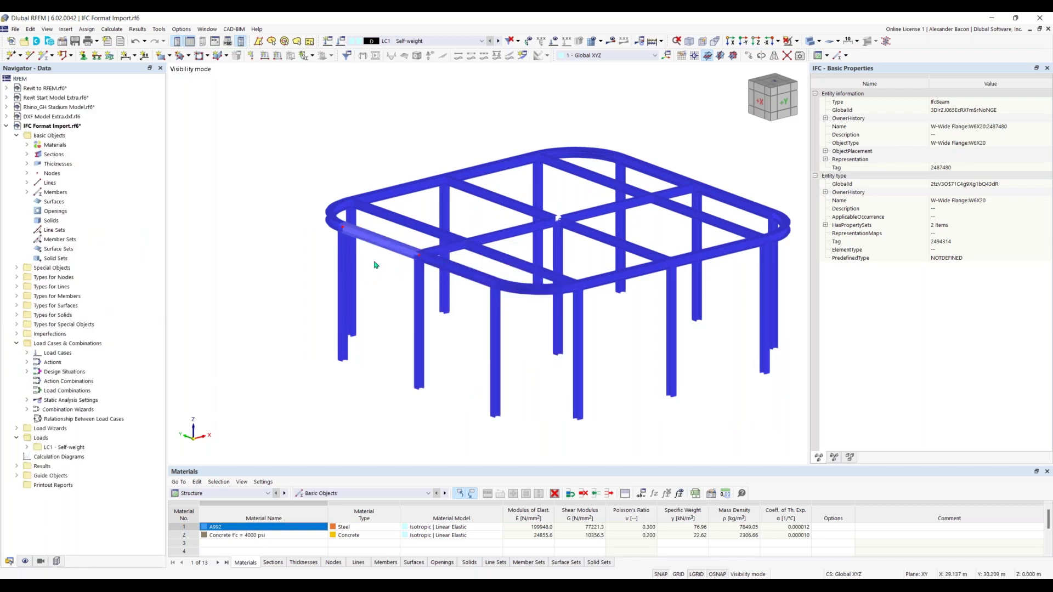
Step: Open the converted edge beam's member properties to check its assigned section, then close them without changes
{"action": "scroll", "coordinate": [373, 264], "scroll_direction": "up", "scroll_amount": 3}
{"action": "middle_click_drag", "start_coordinate": [340, 260], "coordinate": [263, 239]}
{"action": "scroll", "coordinate": [263, 240], "scroll_direction": "down", "scroll_amount": 2}
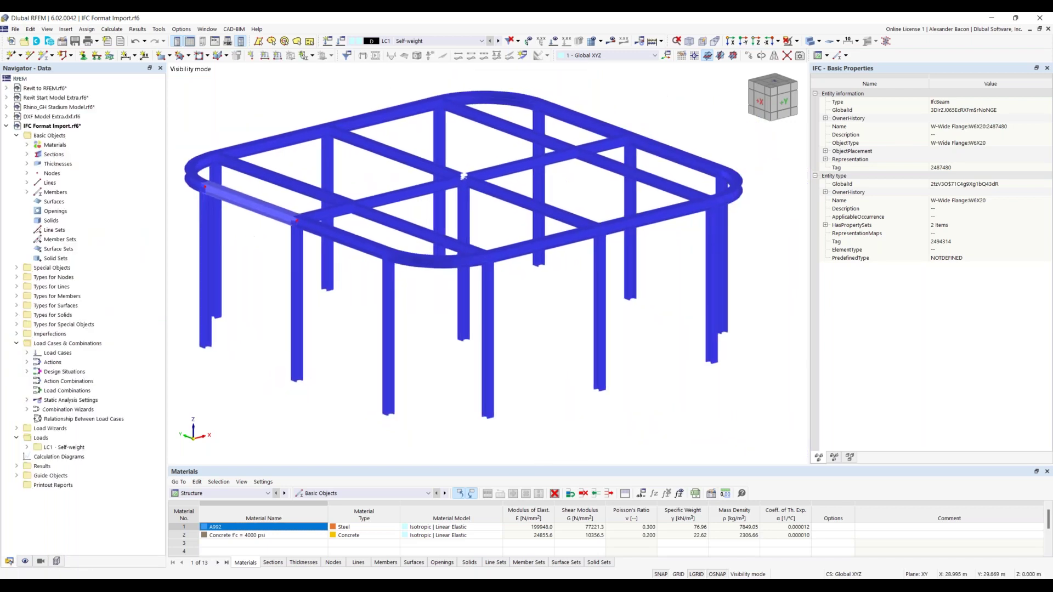
{"action": "double_click", "coordinate": [299, 211]}
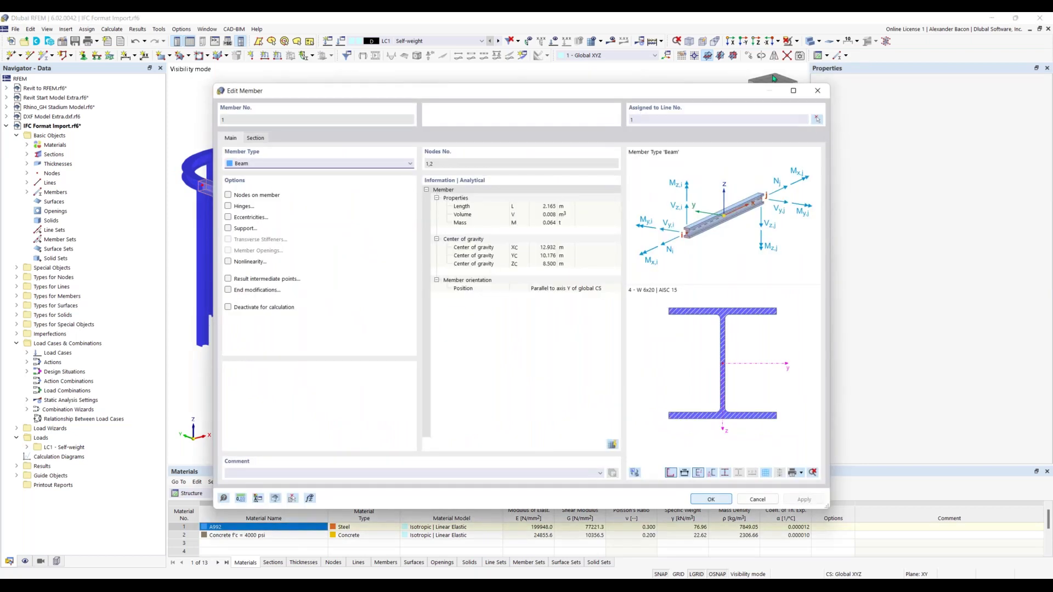
{"action": "key", "text": "Escape"}
Step: Select all remaining straight IFC beams and columns, excluding the curved corner beams, and convert them into straight members
{"action": "scroll", "coordinate": [468, 293], "scroll_direction": "down", "scroll_amount": 2}
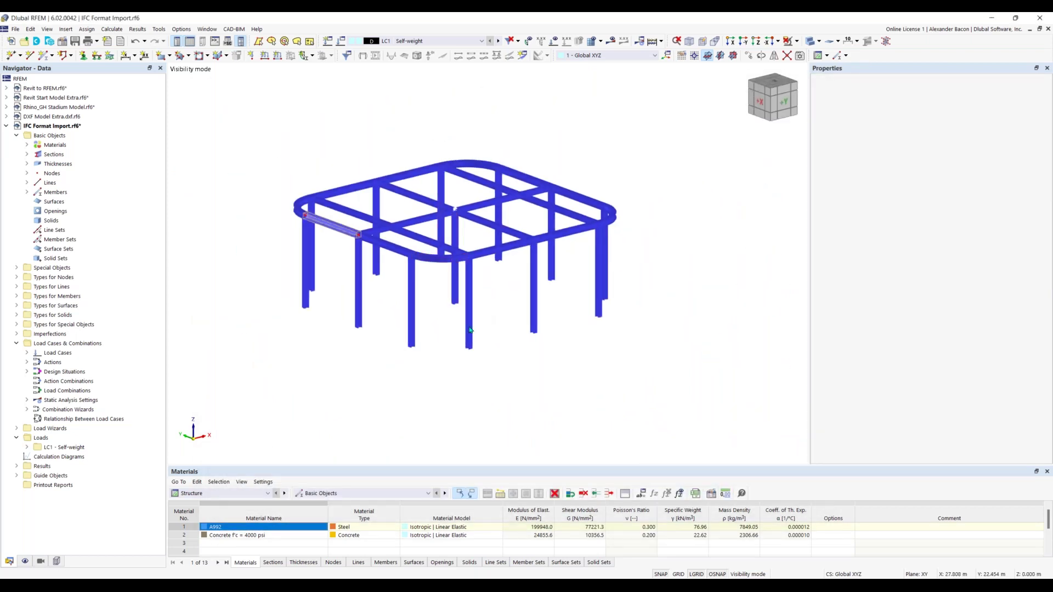
{"action": "key", "text": "shift+x"}
{"action": "left_click_drag", "start_coordinate": [485, 153], "coordinate": [420, 351]}
{"action": "key", "text": "shift+y"}
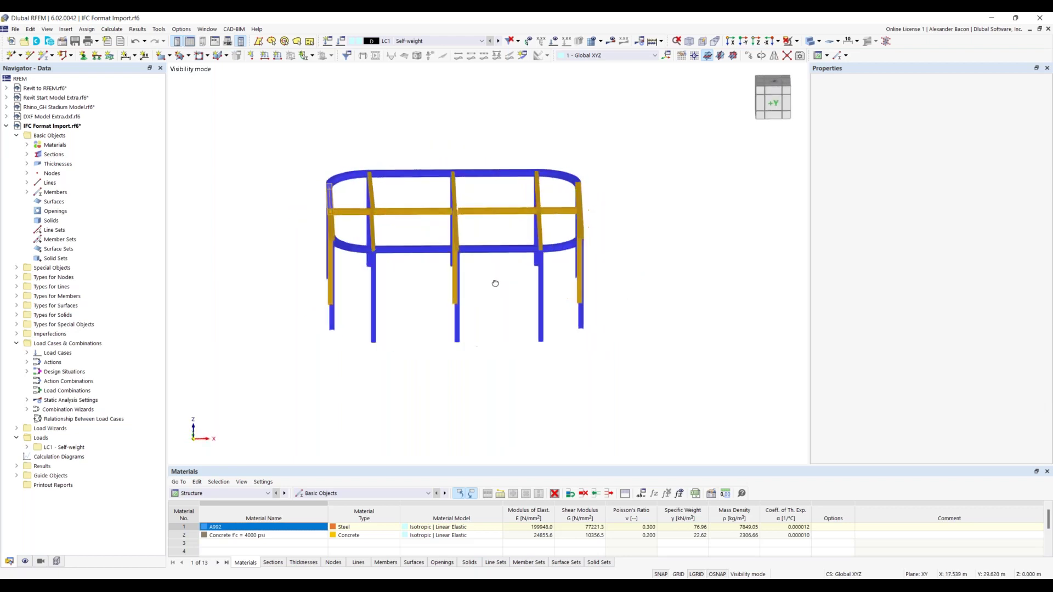
{"action": "left_click_drag", "start_coordinate": [484, 149], "coordinate": [435, 345]}
{"action": "middle_click_drag", "start_coordinate": [436, 345], "coordinate": [519, 316], "text": "ctrl"}
{"action": "left_click_drag", "start_coordinate": [628, 267], "coordinate": [261, 355]}
{"action": "middle_click_drag", "start_coordinate": [553, 340], "coordinate": [468, 292], "text": "ctrl"}
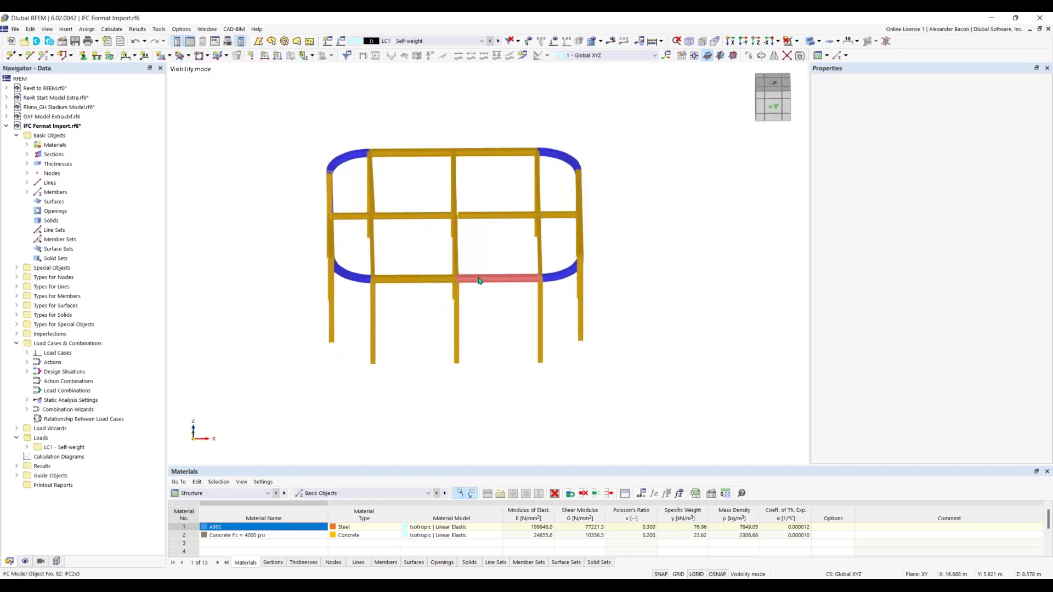
{"action": "right_click", "coordinate": [479, 280]}
{"action": "mouse_move", "coordinate": [532, 330]}
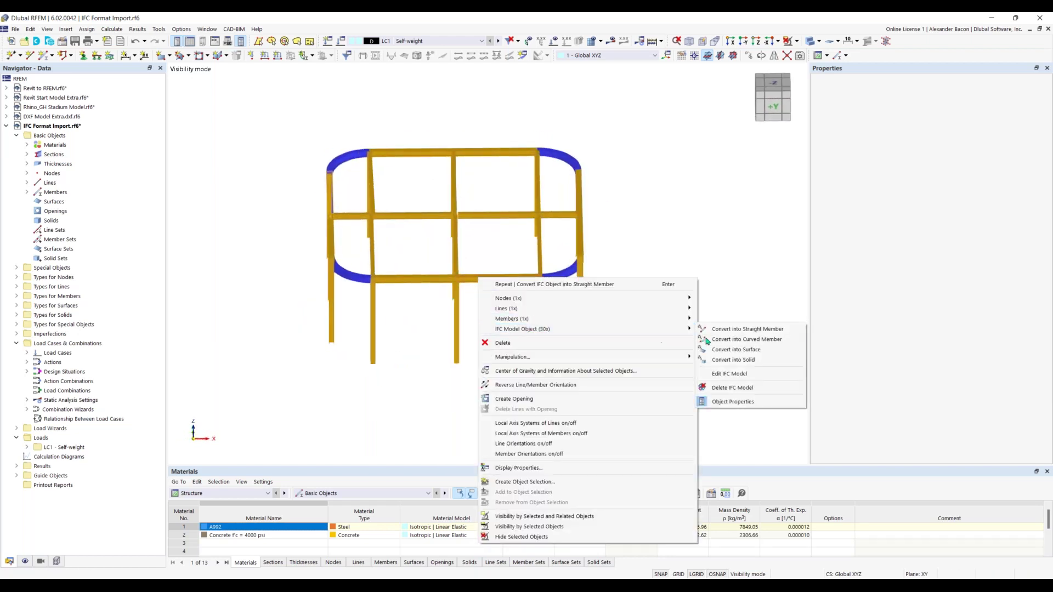
{"action": "left_click", "coordinate": [728, 330]}
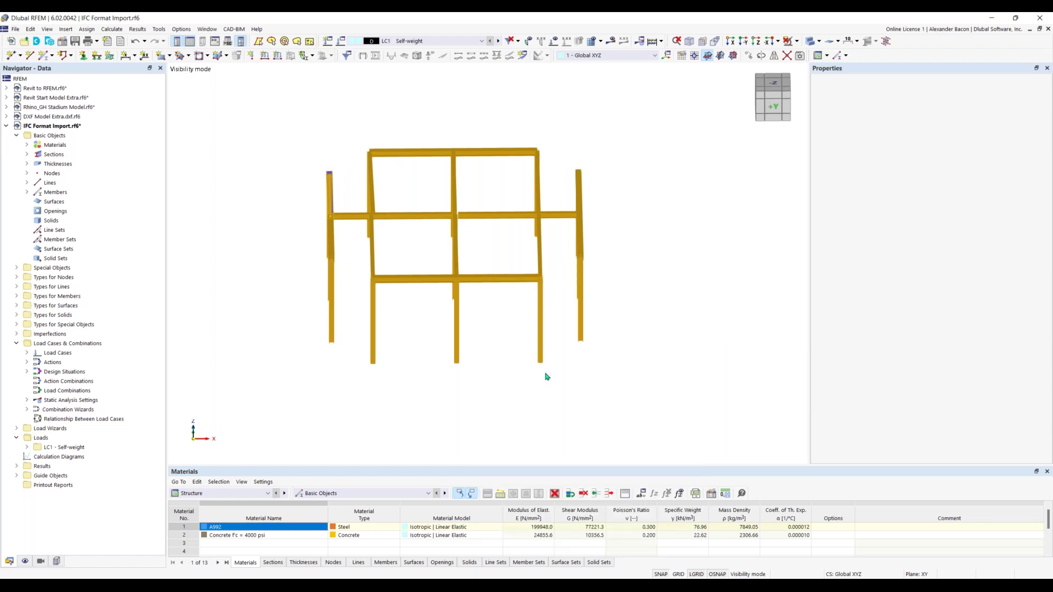
Step: Select all the column members and set their section material to 1 - A992
{"action": "middle_click_drag", "start_coordinate": [449, 399], "coordinate": [625, 290], "text": "ctrl"}
{"action": "left_click_drag", "start_coordinate": [675, 241], "coordinate": [192, 365]}
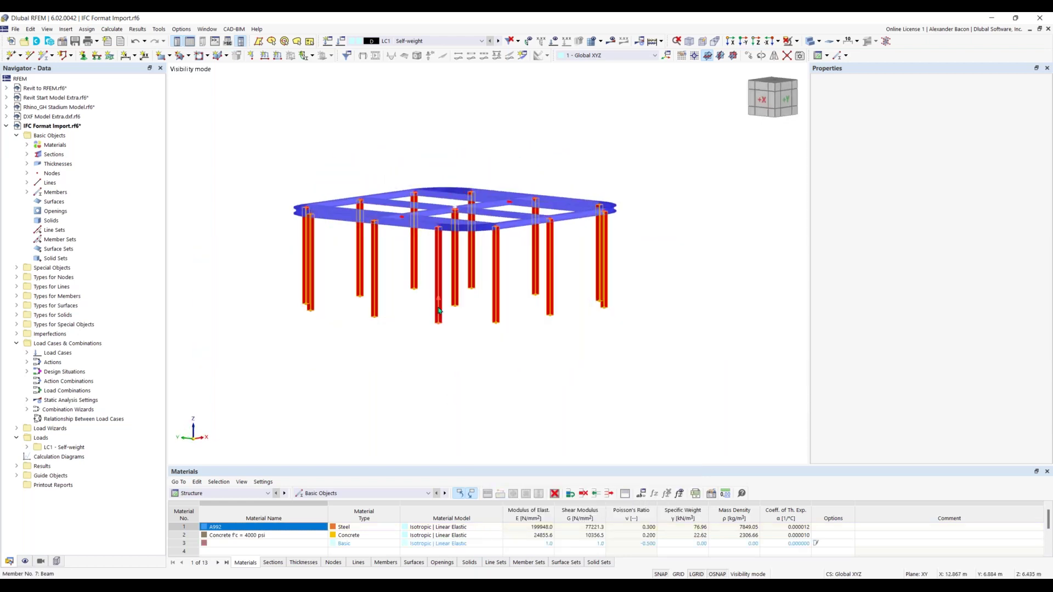
{"action": "key", "text": "Return"}
{"action": "left_click", "coordinate": [255, 138]}
{"action": "left_click", "coordinate": [384, 473]}
{"action": "left_click", "coordinate": [382, 477]}
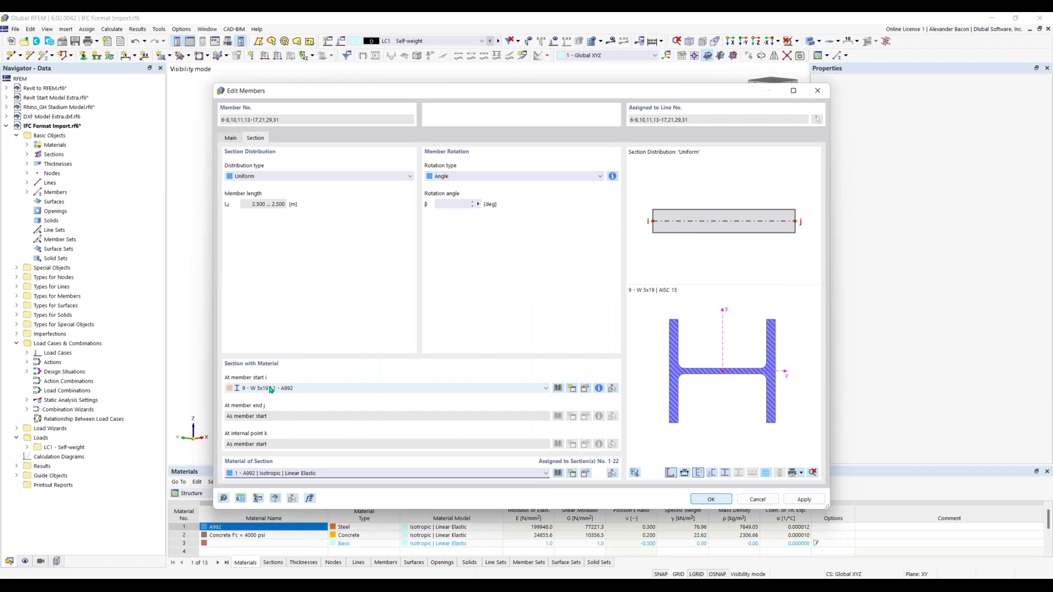
{"action": "left_click", "coordinate": [291, 474]}
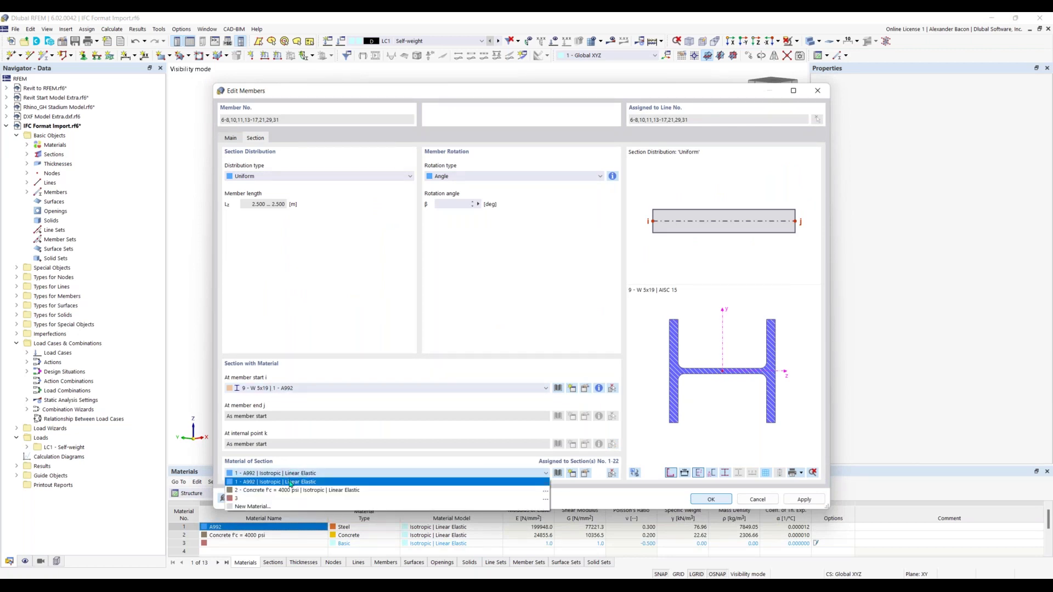
{"action": "left_click", "coordinate": [290, 482]}
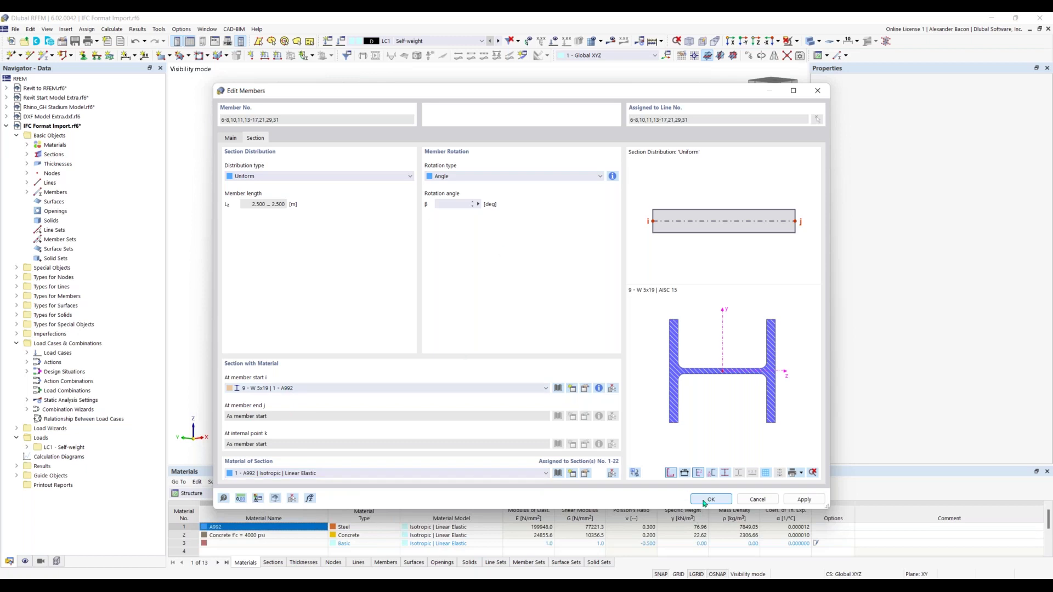
{"action": "middle_click_drag", "start_coordinate": [663, 291], "coordinate": [425, 267], "text": "ctrl"}
{"action": "left_click", "coordinate": [308, 188]}
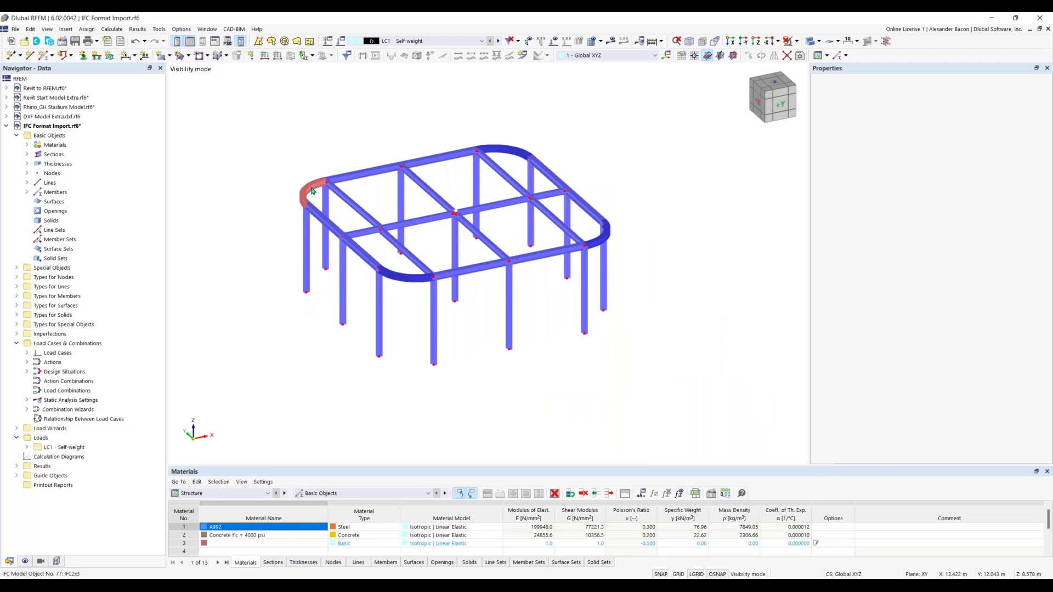
{"action": "left_click", "coordinate": [514, 151], "text": "ctrl"}
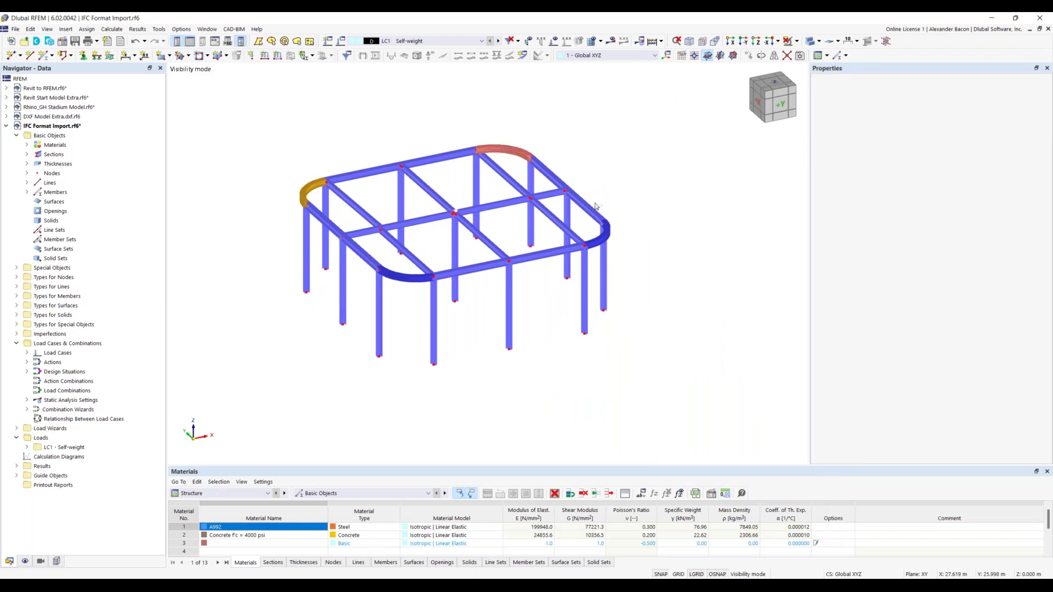
{"action": "key", "text": "Escape"}
Step: Select the four curved corner IFC beams and convert them into curved members
{"action": "left_click", "coordinate": [603, 233]}
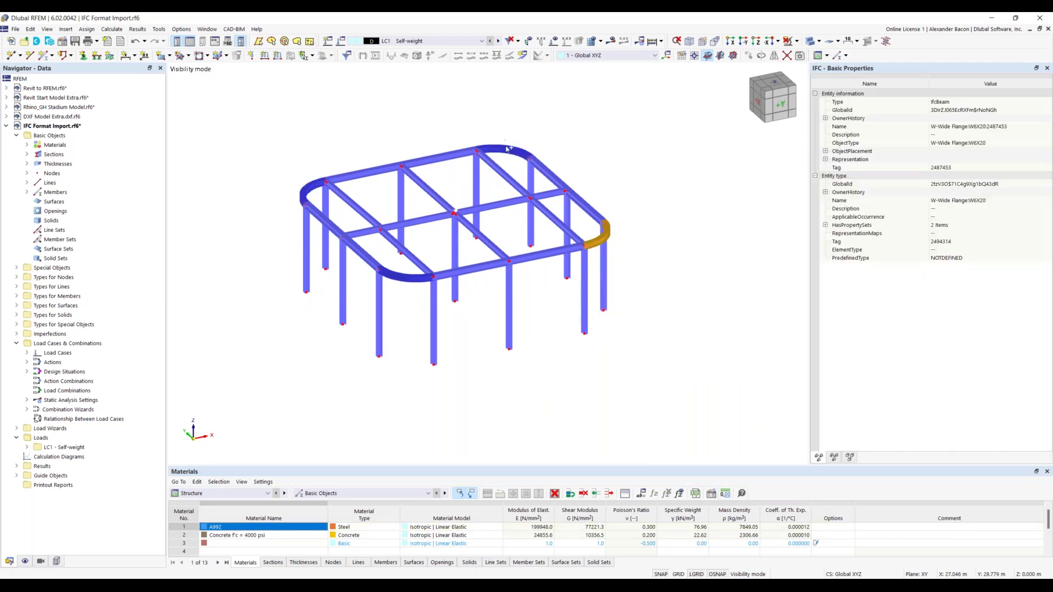
{"action": "left_click", "coordinate": [501, 147], "text": "ctrl"}
{"action": "left_click", "coordinate": [307, 190], "text": "ctrl"}
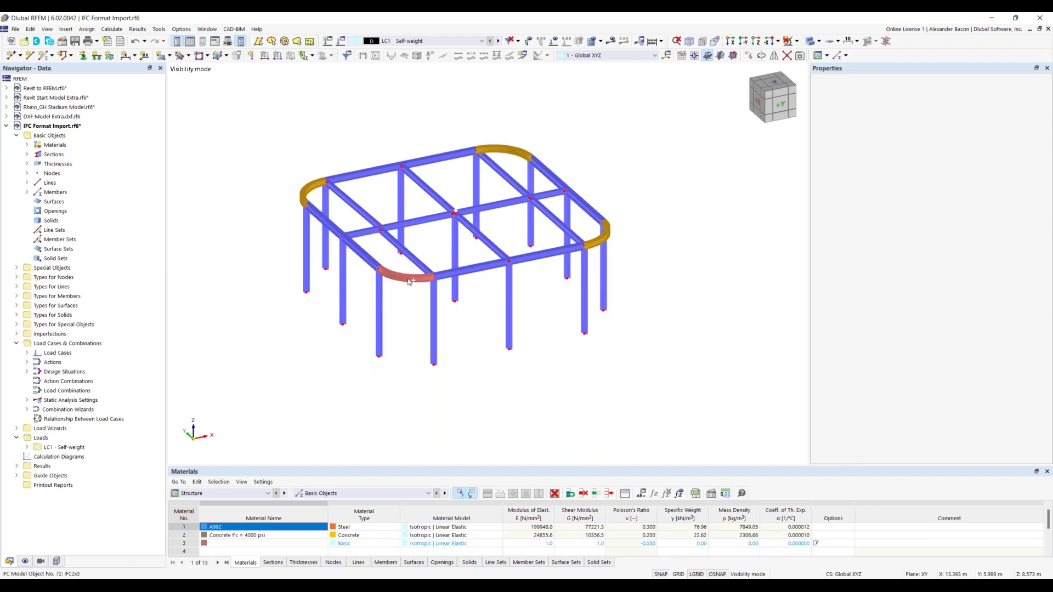
{"action": "left_click", "coordinate": [408, 282], "text": "ctrl"}
{"action": "right_click", "coordinate": [408, 282]}
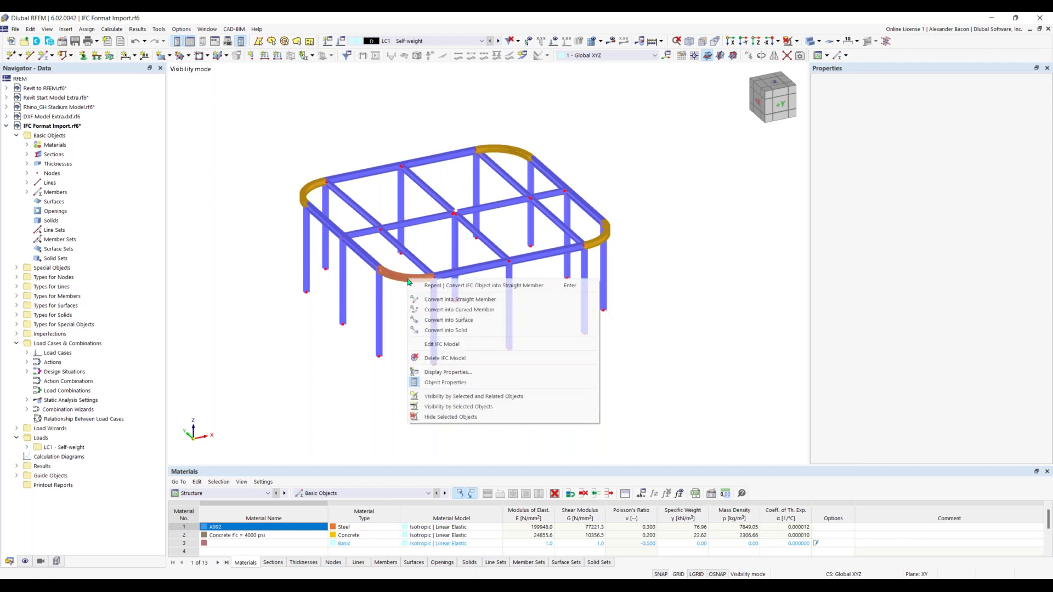
{"action": "left_click", "coordinate": [451, 311]}
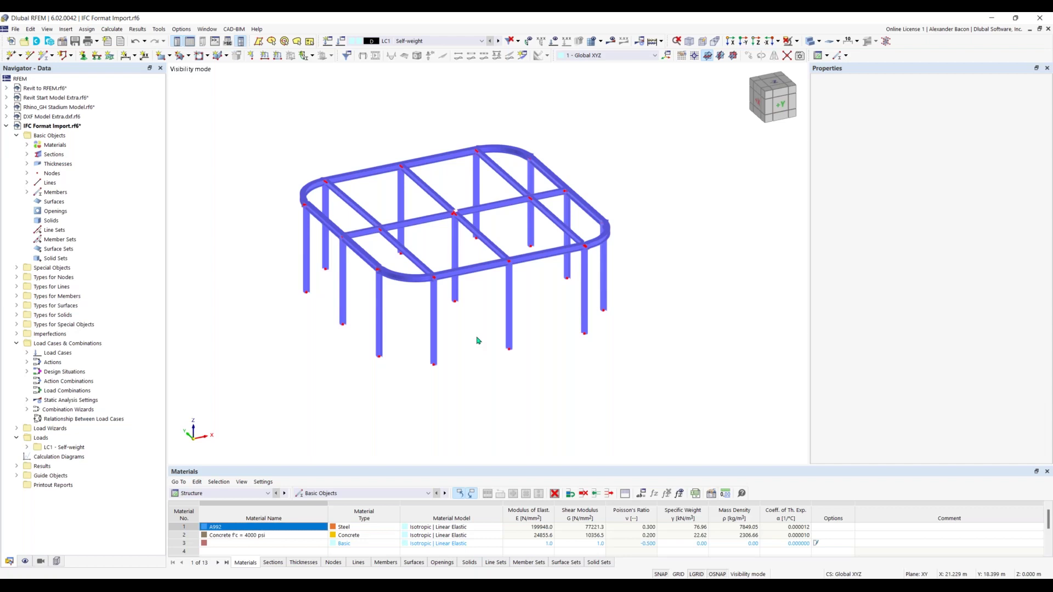
Step: Switch the converted frame to wireframe display and examine the member end nodes at the central column and beam intersections
{"action": "middle_click_drag", "start_coordinate": [467, 360], "coordinate": [561, 273], "text": "ctrl"}
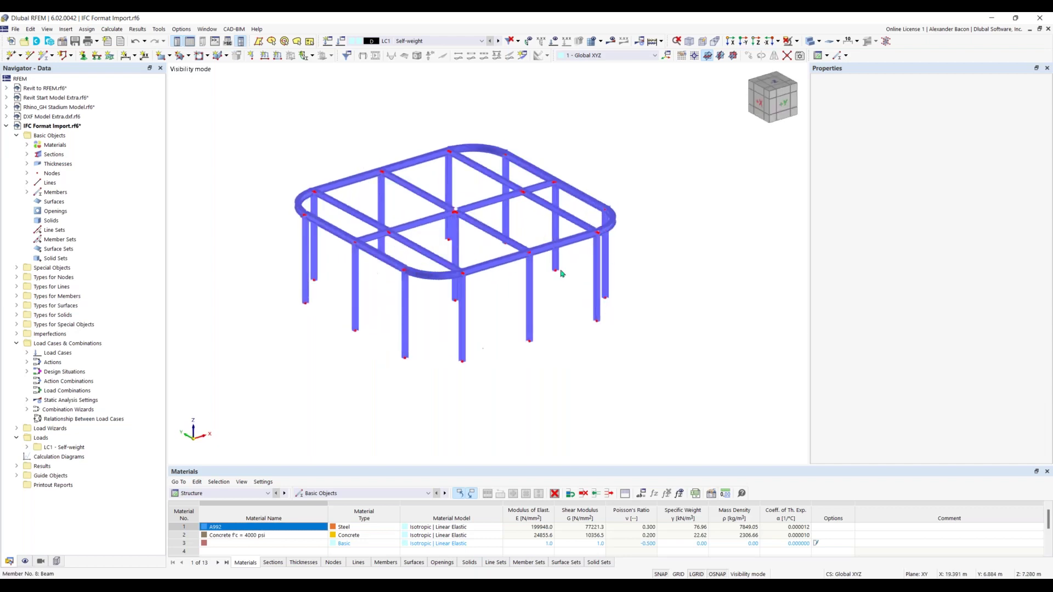
{"action": "middle_click_drag", "start_coordinate": [576, 348], "coordinate": [553, 310], "text": "ctrl"}
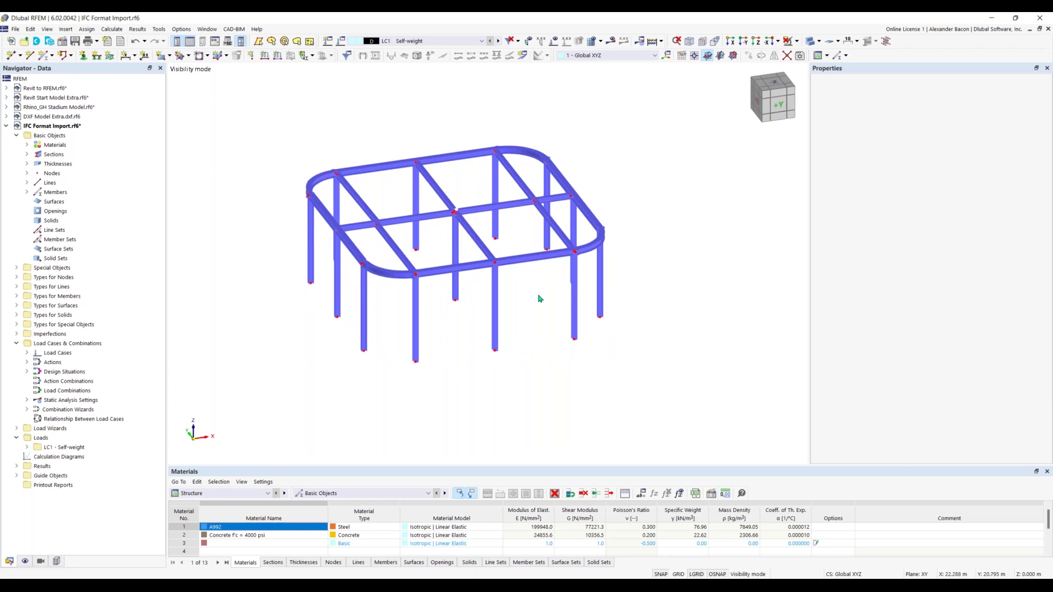
{"action": "middle_click_drag", "start_coordinate": [531, 297], "coordinate": [535, 296], "text": "ctrl"}
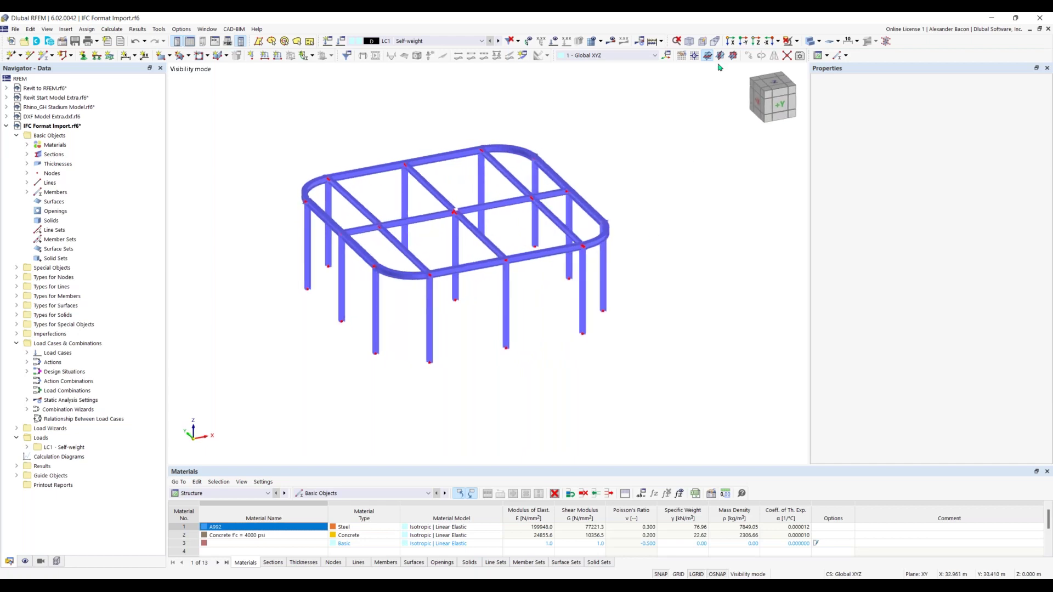
{"action": "left_click", "coordinate": [810, 42]}
{"action": "left_click", "coordinate": [810, 44]}
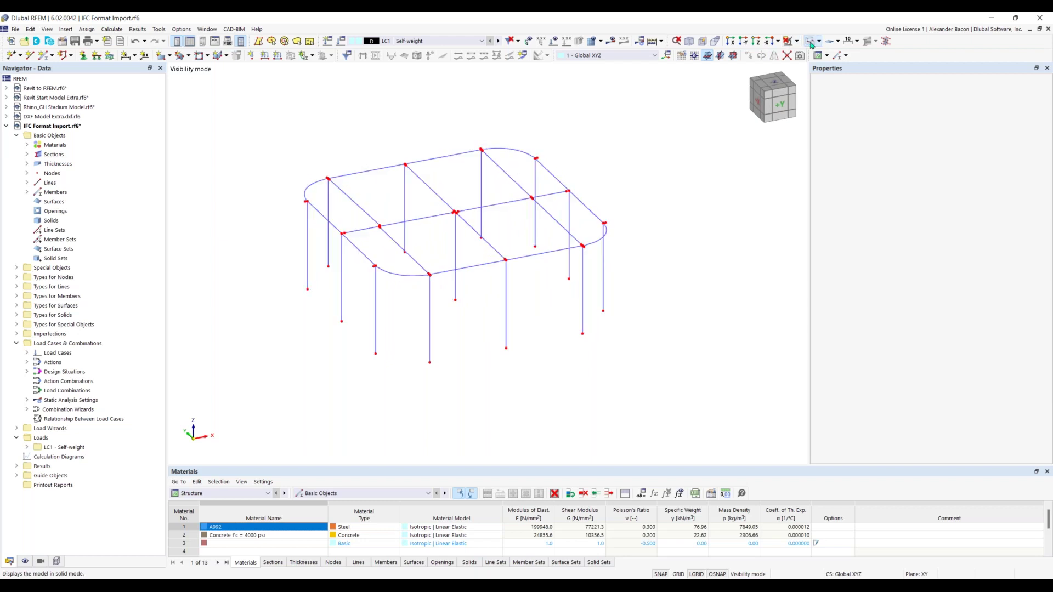
{"action": "scroll", "coordinate": [407, 218], "scroll_direction": "up", "scroll_amount": 5}
{"action": "scroll", "coordinate": [542, 290], "scroll_direction": "up", "scroll_amount": 2}
{"action": "middle_click_drag", "start_coordinate": [542, 290], "coordinate": [547, 219], "text": "ctrl"}
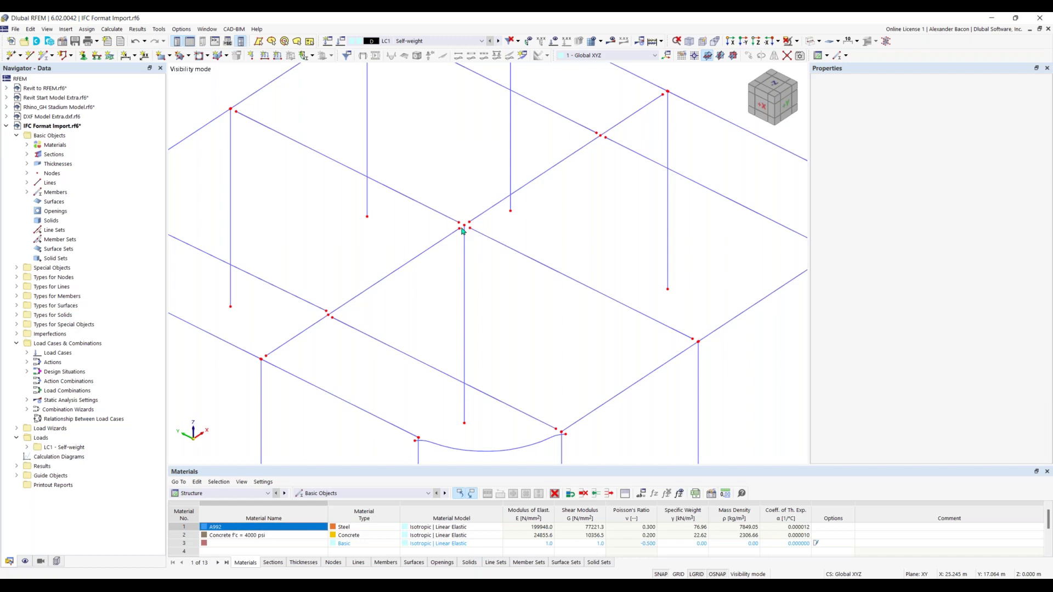
{"action": "middle_click_drag", "start_coordinate": [501, 311], "coordinate": [492, 275], "text": "ctrl"}
{"action": "scroll", "coordinate": [477, 298], "scroll_direction": "down", "scroll_amount": 3}
{"action": "scroll", "coordinate": [496, 286], "scroll_direction": "down", "scroll_amount": 1}
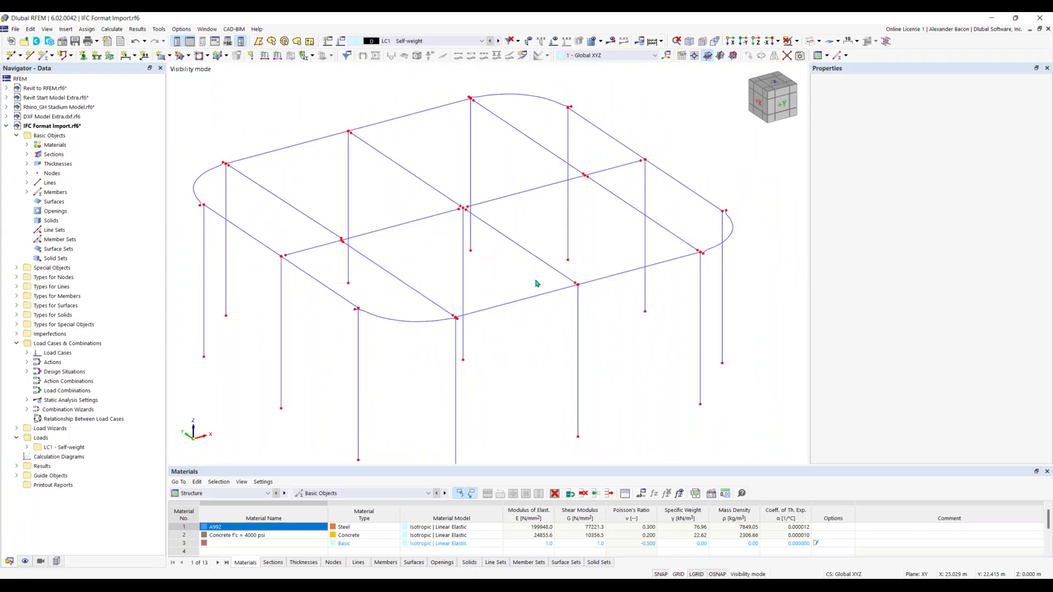
Step: Switch to BIMvision and examine the beam connections of the steel frame in the Revit Start Model.ifc source model
{"action": "key", "text": "super+Tab"}
{"action": "left_click", "coordinate": [470, 164]}
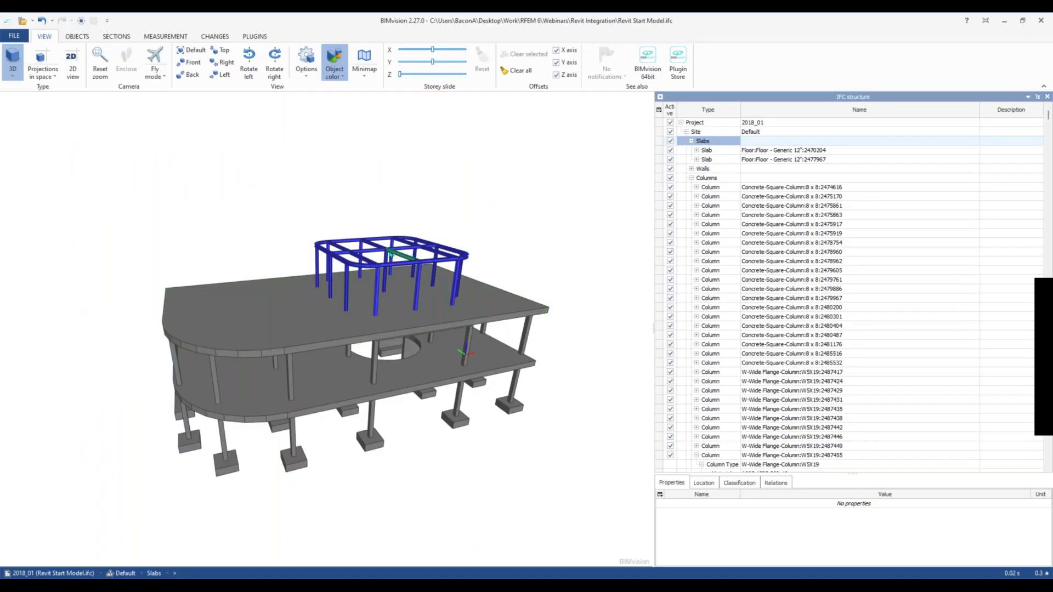
{"action": "scroll", "coordinate": [390, 253], "scroll_direction": "up", "scroll_amount": 10}
{"action": "left_click_drag", "start_coordinate": [370, 255], "coordinate": [372, 255]}
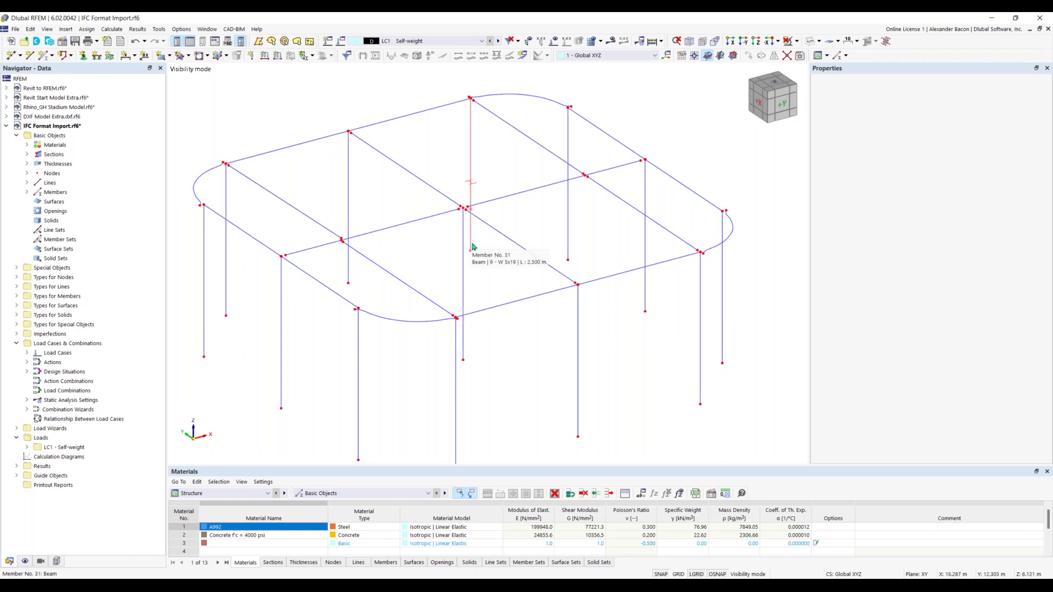
Step: In RFEM, select the ten interior beams and extend them on both sides to the next member or line
{"action": "middle_click_drag", "start_coordinate": [505, 258], "coordinate": [358, 198], "text": "ctrl"}
{"action": "left_click", "coordinate": [336, 305], "text": "ctrl"}
{"action": "left_click", "coordinate": [490, 296], "text": "ctrl"}
{"action": "left_click", "coordinate": [443, 189], "text": "ctrl"}
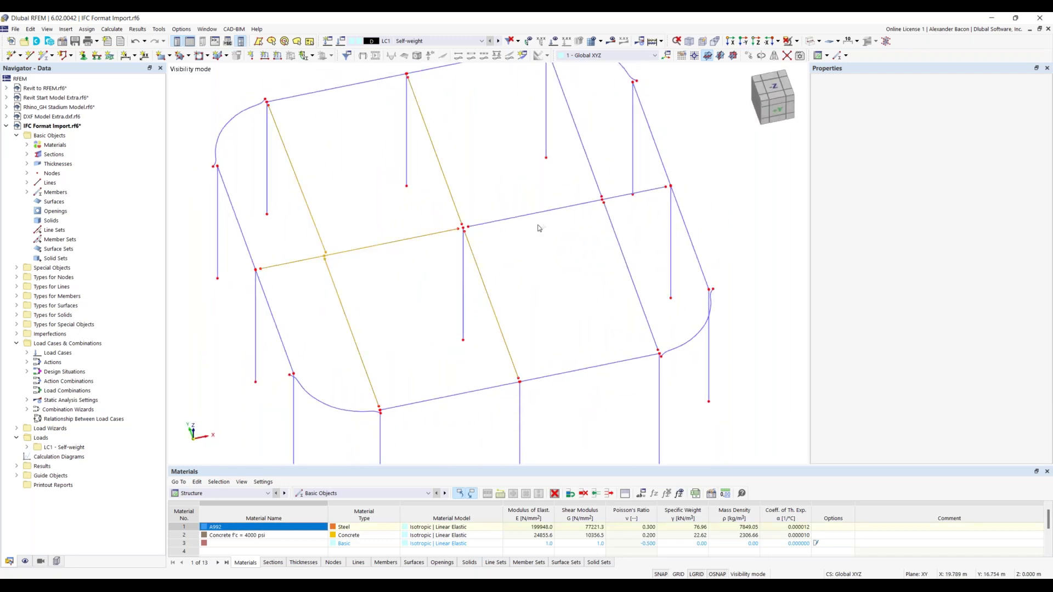
{"action": "left_click", "coordinate": [617, 197], "text": "ctrl"}
{"action": "left_click", "coordinate": [615, 236], "text": "ctrl"}
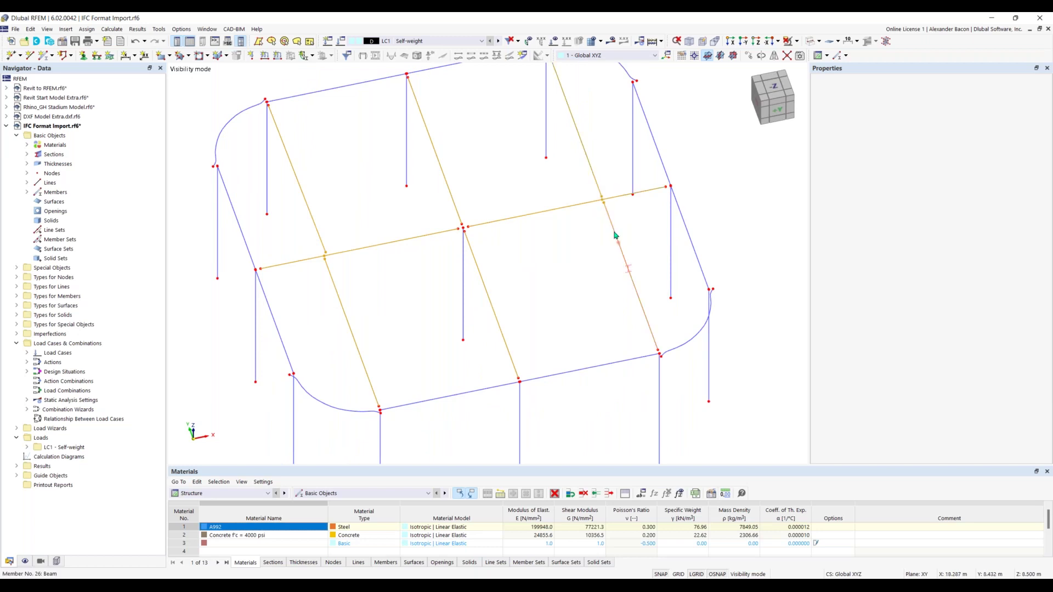
{"action": "right_click", "coordinate": [615, 235]}
{"action": "mouse_move", "coordinate": [654, 278]}
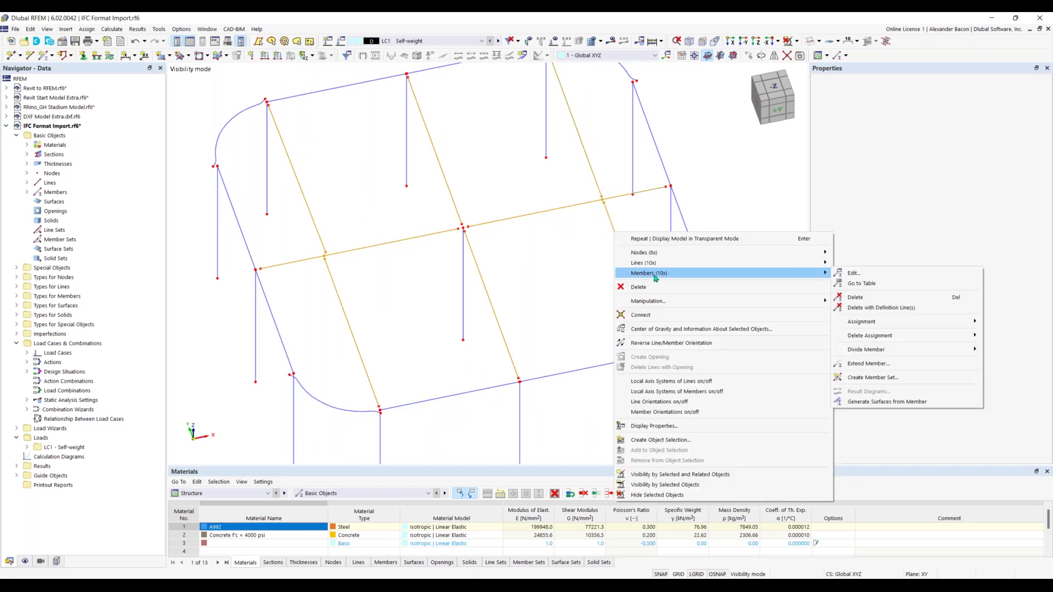
{"action": "left_click", "coordinate": [878, 365]}
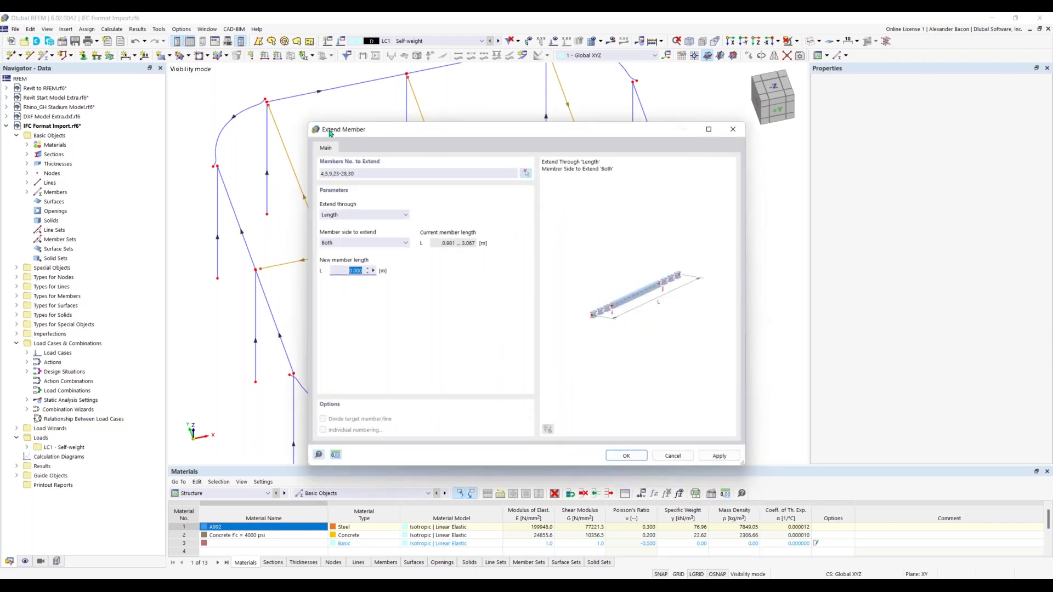
{"action": "left_click", "coordinate": [359, 215]}
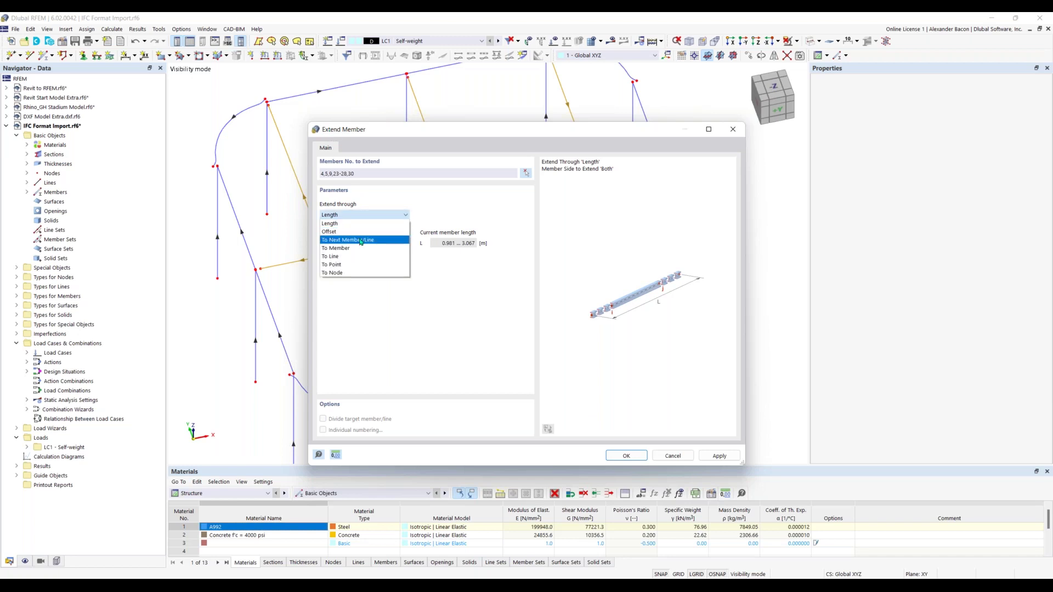
{"action": "left_click", "coordinate": [361, 241]}
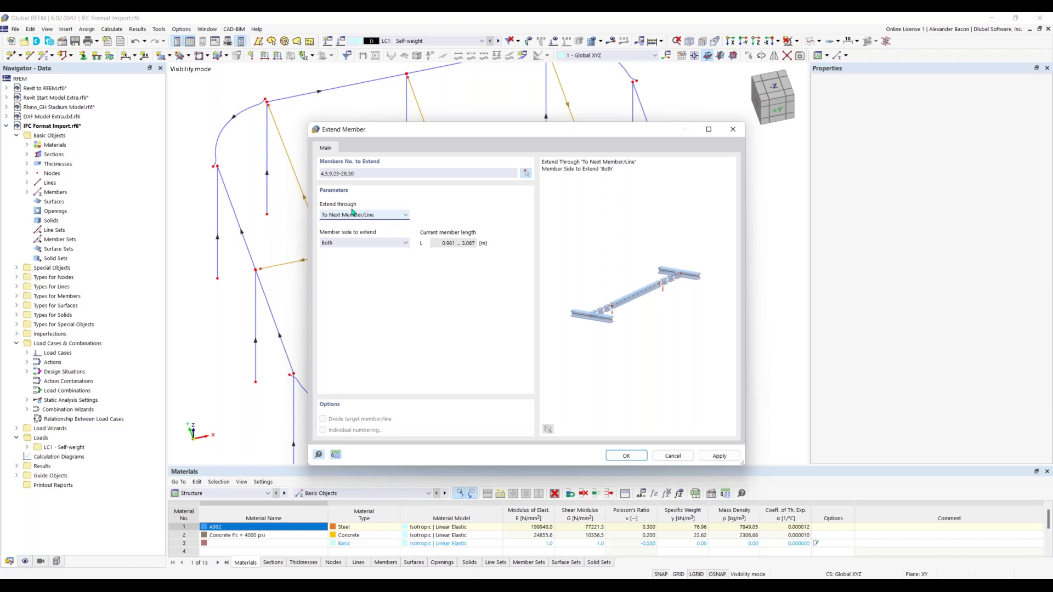
{"action": "left_click", "coordinate": [625, 457]}
Step: Examine the extended beams' connections at the central column, interior intersections and edge beams
{"action": "middle_click_drag", "start_coordinate": [425, 334], "coordinate": [621, 182], "text": "ctrl"}
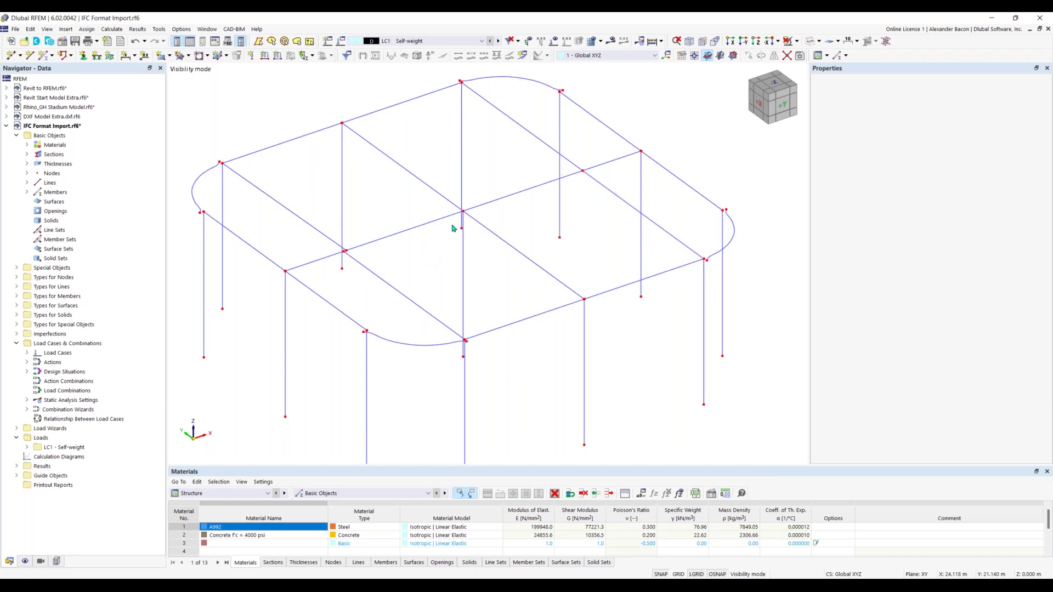
{"action": "scroll", "coordinate": [460, 216], "scroll_direction": "up", "scroll_amount": 3}
{"action": "middle_click_drag", "start_coordinate": [461, 214], "coordinate": [382, 259], "text": "ctrl"}
{"action": "scroll", "coordinate": [381, 260], "scroll_direction": "down", "scroll_amount": 1}
{"action": "middle_click_drag", "start_coordinate": [276, 320], "coordinate": [583, 247]}
{"action": "scroll", "coordinate": [407, 309], "scroll_direction": "up", "scroll_amount": 4}
{"action": "scroll", "coordinate": [453, 311], "scroll_direction": "up", "scroll_amount": 2}
{"action": "scroll", "coordinate": [478, 330], "scroll_direction": "down", "scroll_amount": 4}
{"action": "scroll", "coordinate": [605, 244], "scroll_direction": "up", "scroll_amount": 5}
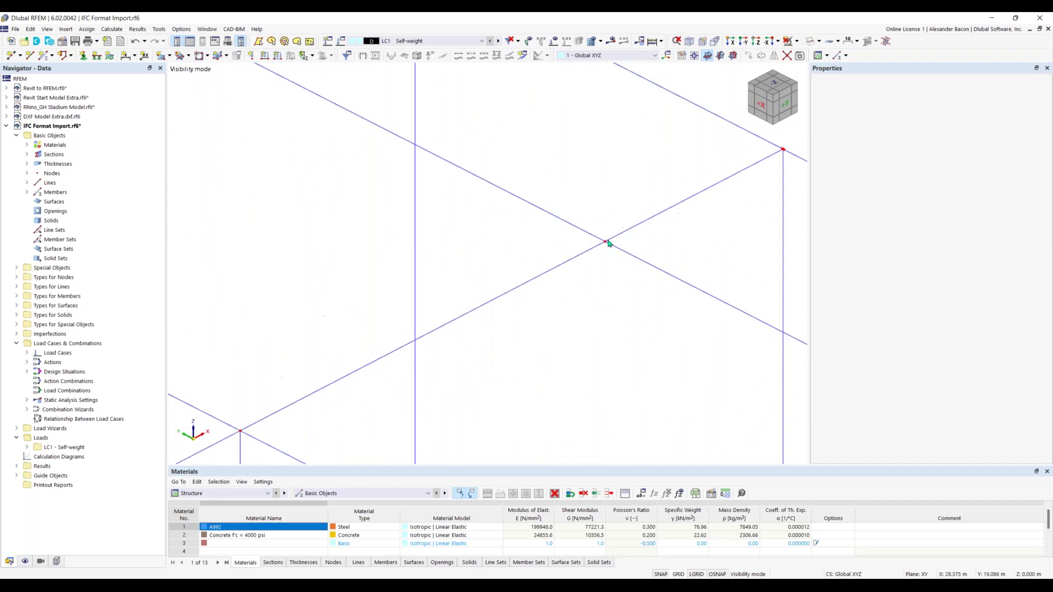
{"action": "scroll", "coordinate": [606, 248], "scroll_direction": "down", "scroll_amount": 5}
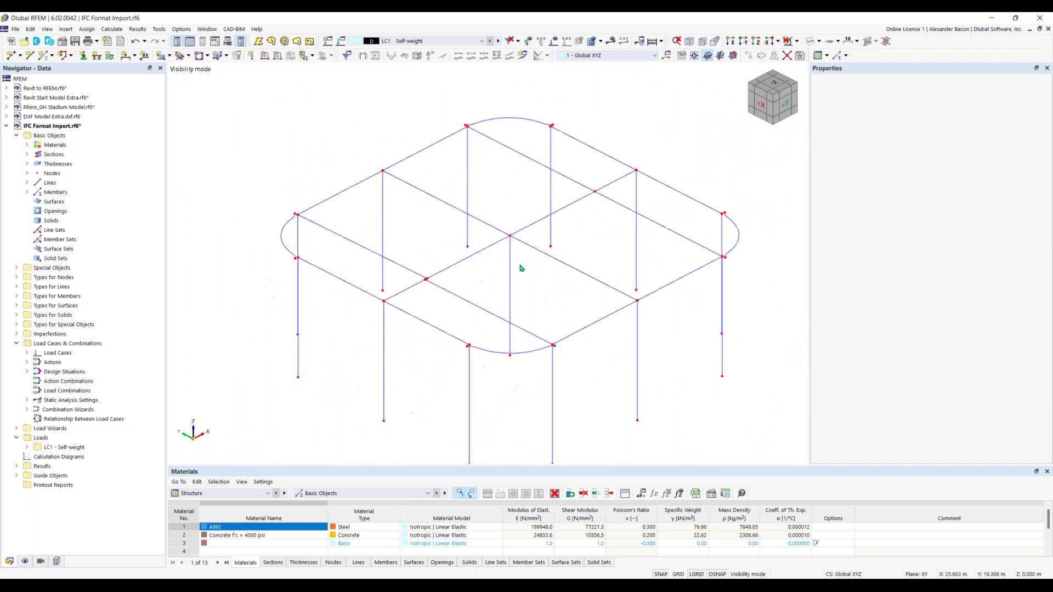
Step: Move the end node of the front curved corner beam onto the end of the adjoining straight edge beam at the column
{"action": "middle_click_drag", "start_coordinate": [498, 383], "coordinate": [391, 289], "text": "ctrl"}
{"action": "scroll", "coordinate": [409, 346], "scroll_direction": "up", "scroll_amount": 3}
{"action": "scroll", "coordinate": [384, 290], "scroll_direction": "up", "scroll_amount": 6}
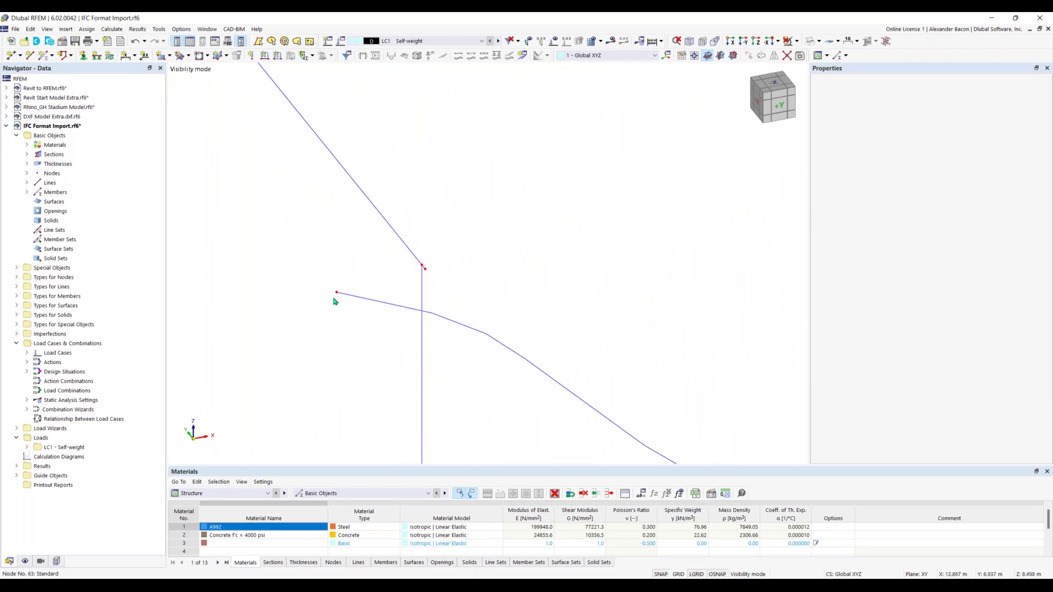
{"action": "left_click_drag", "start_coordinate": [343, 295], "coordinate": [423, 268]}
{"action": "mouse_move", "coordinate": [554, 303]}
{"action": "middle_mouse_down", "text": "ctrl"}
{"action": "mouse_move", "coordinate": [185, 176]}
{"action": "mouse_move", "coordinate": [694, 263]}
{"action": "mouse_move", "coordinate": [500, 295]}
{"action": "mouse_move", "coordinate": [545, 312]}
{"action": "middle_mouse_up", "text": "ctrl"}
{"action": "left_click_drag", "start_coordinate": [527, 319], "coordinate": [497, 271]}
Step: Move the front curved corner beam's other end node onto the joint of the edge beam, interior beam and column
{"action": "middle_click_drag", "start_coordinate": [491, 272], "coordinate": [462, 275], "text": "ctrl"}
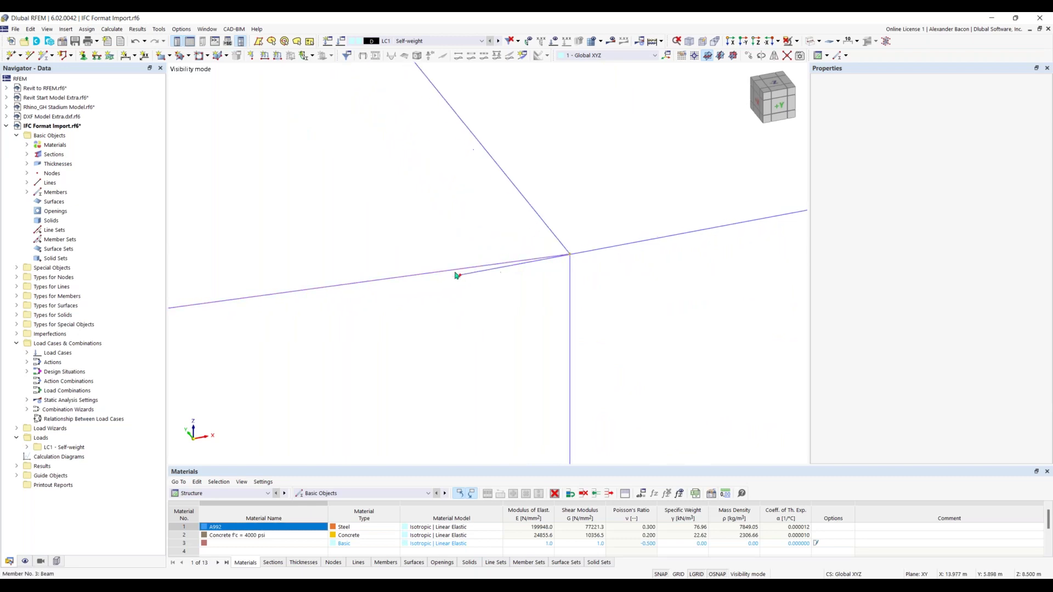
{"action": "left_click_drag", "start_coordinate": [461, 276], "coordinate": [569, 257]}
{"action": "middle_click_drag", "start_coordinate": [537, 299], "coordinate": [520, 358]}
{"action": "scroll", "coordinate": [520, 358], "scroll_direction": "up", "scroll_amount": 5}
{"action": "scroll", "coordinate": [520, 299], "scroll_direction": "up", "scroll_amount": 1}
{"action": "left_click_drag", "start_coordinate": [526, 306], "coordinate": [493, 274]}
{"action": "scroll", "coordinate": [493, 291], "scroll_direction": "down", "scroll_amount": 4}
{"action": "scroll", "coordinate": [655, 379], "scroll_direction": "down", "scroll_amount": 3}
Step: Move the straight edge beam's end node about 0.006 m in Y onto the joint at the mid-side column
{"action": "middle_click_drag", "start_coordinate": [639, 380], "coordinate": [443, 357]}
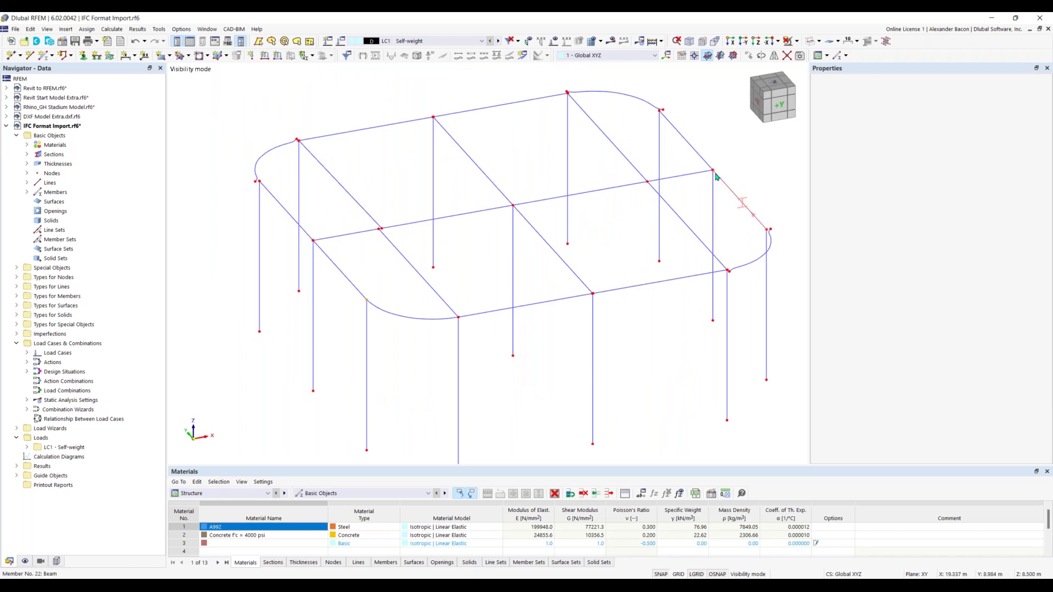
{"action": "scroll", "coordinate": [716, 176], "scroll_direction": "up", "scroll_amount": 10}
{"action": "middle_click_drag", "start_coordinate": [756, 170], "coordinate": [538, 224]}
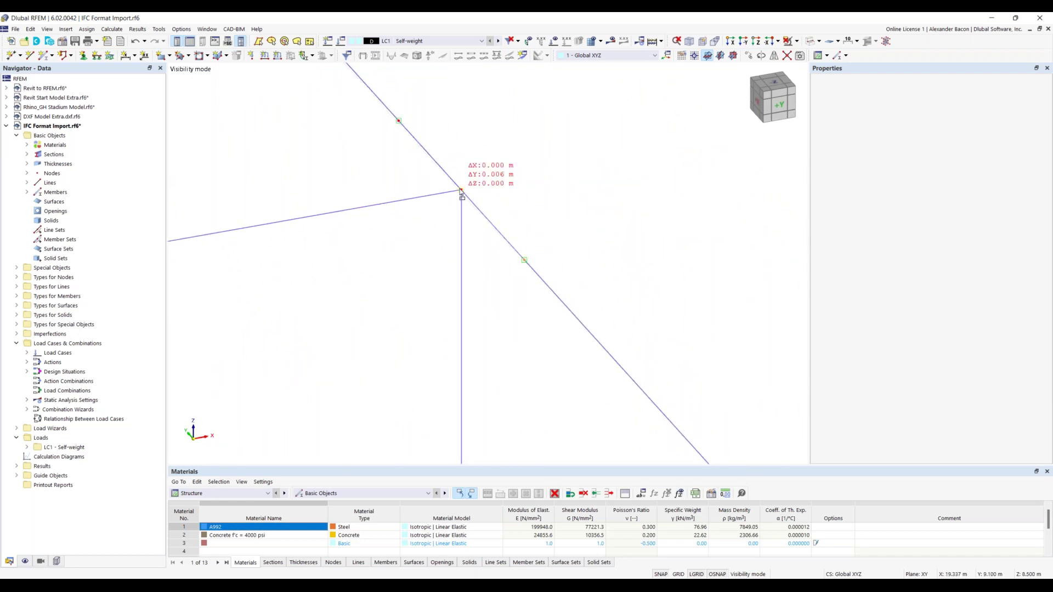
{"action": "scroll", "coordinate": [462, 193], "scroll_direction": "down", "scroll_amount": 6}
{"action": "scroll", "coordinate": [364, 407], "scroll_direction": "down", "scroll_amount": 3}
Step: Switch the frame from wireframe back to a rendered display of the member sections
{"action": "left_click", "coordinate": [811, 41]}
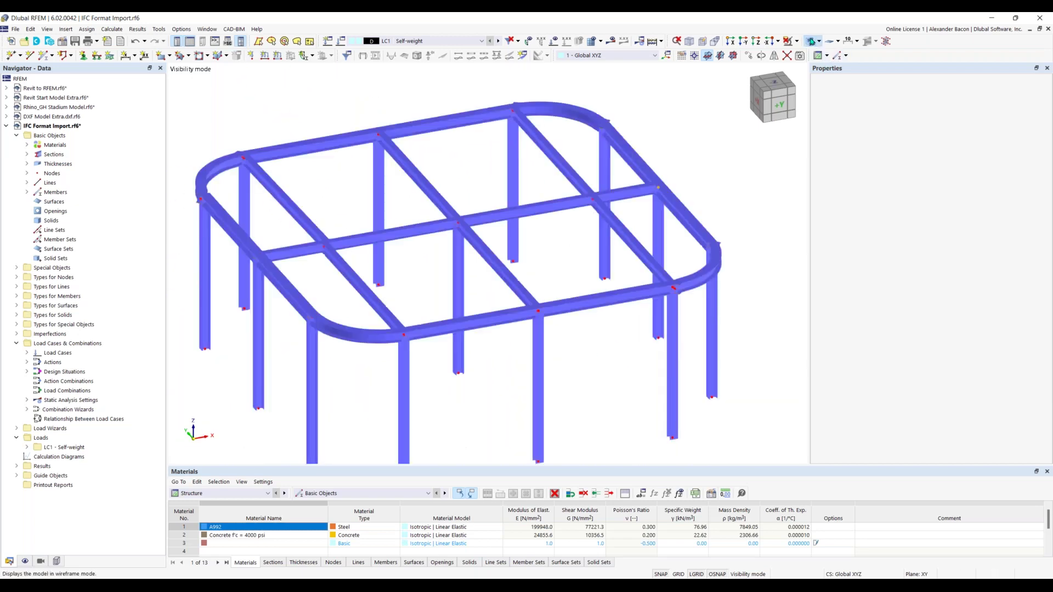
{"action": "scroll", "coordinate": [513, 382], "scroll_direction": "down", "scroll_amount": 2}
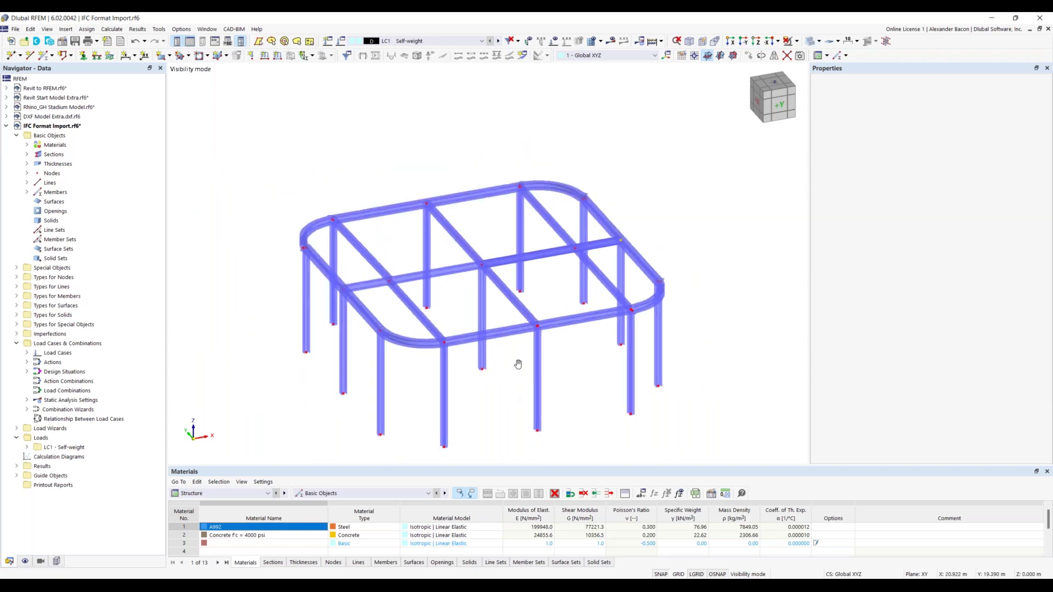
{"action": "middle_click_drag", "start_coordinate": [513, 382], "coordinate": [522, 368]}
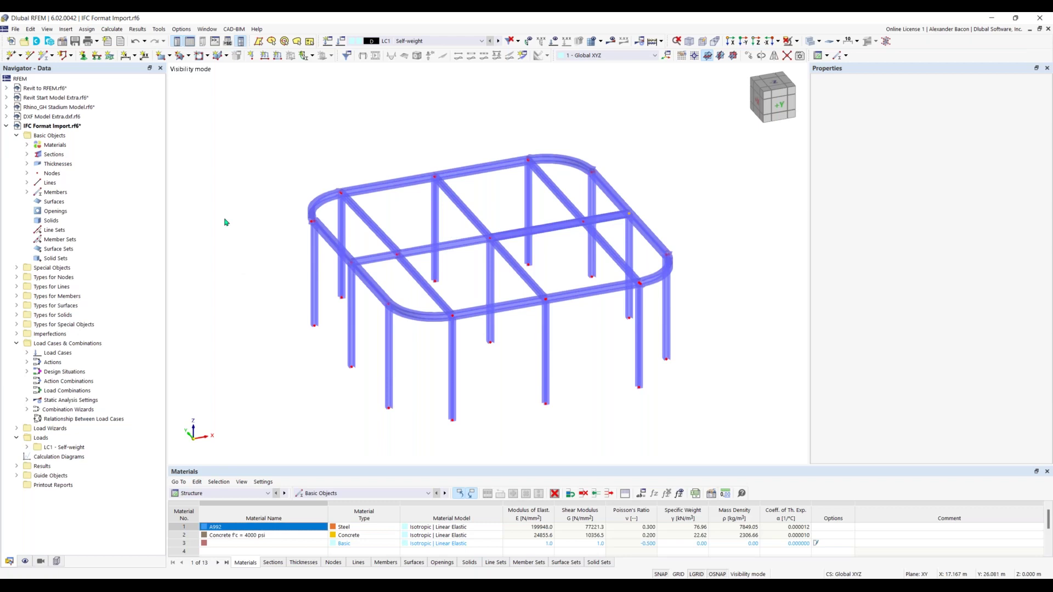
Step: Make the Rhino_GH Stadium Model.rf6 model active
{"action": "left_click", "coordinate": [58, 107]}
{"action": "double_click", "coordinate": [57, 107]}
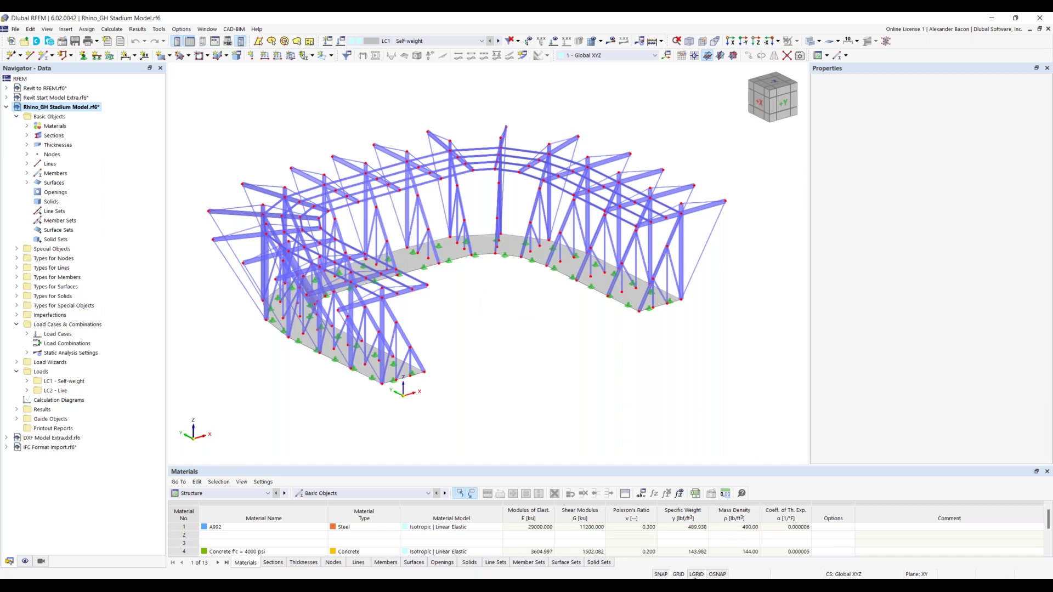
Step: Switch to BIMvision and open the Stadium Webinar.ifc file
{"action": "left_click", "coordinate": [790, 537]}
{"action": "scroll", "coordinate": [453, 339], "scroll_direction": "down", "scroll_amount": 10}
{"action": "scroll", "coordinate": [420, 285], "scroll_direction": "down", "scroll_amount": 3}
{"action": "left_click", "coordinate": [14, 35]}
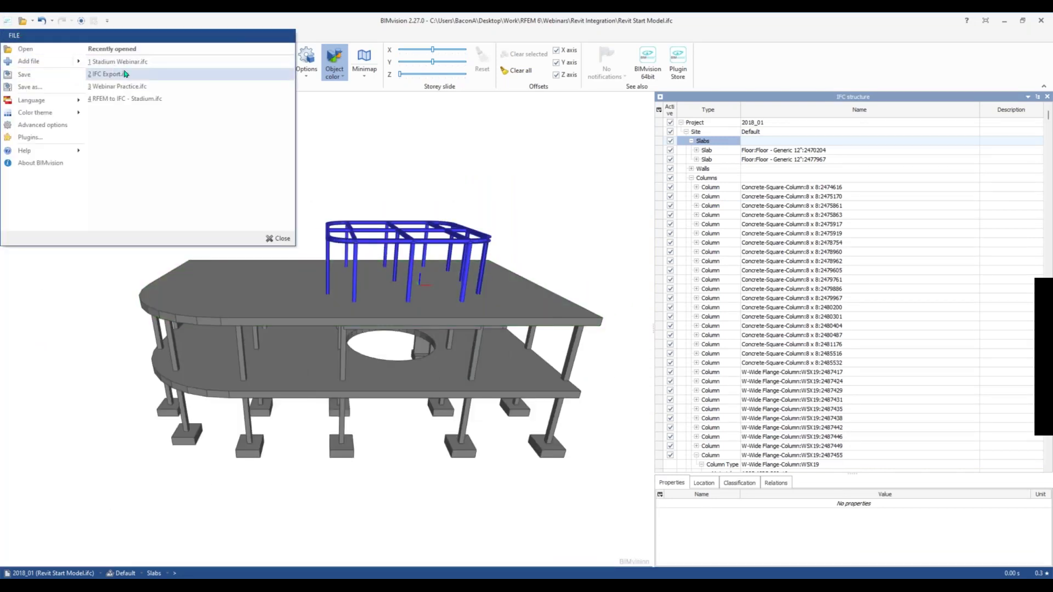
{"action": "left_click", "coordinate": [117, 61]}
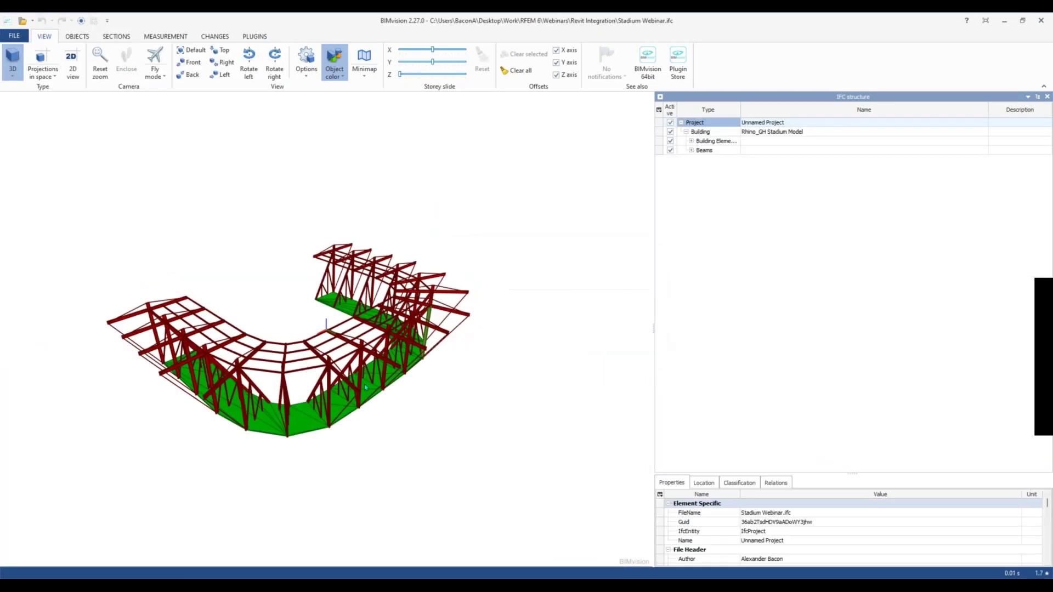
Step: Examine the stadium's beams and base surfaces in the IFC model, and return to the stadium model in RFEM
{"action": "left_click_drag", "start_coordinate": [294, 322], "coordinate": [347, 353]}
{"action": "scroll", "coordinate": [348, 356], "scroll_direction": "up", "scroll_amount": 2}
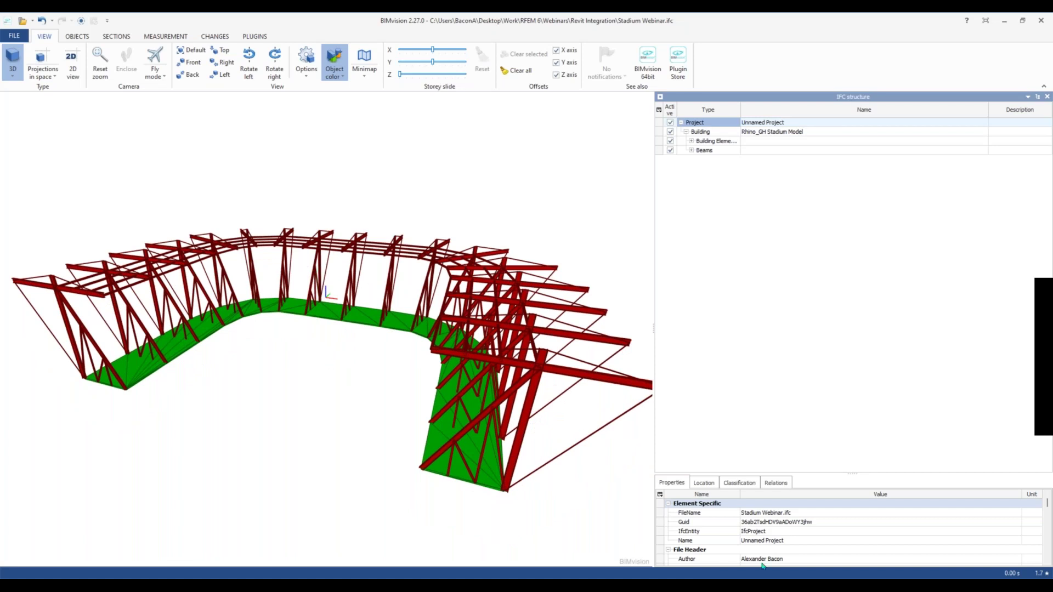
{"action": "key", "text": "alt+Tab"}
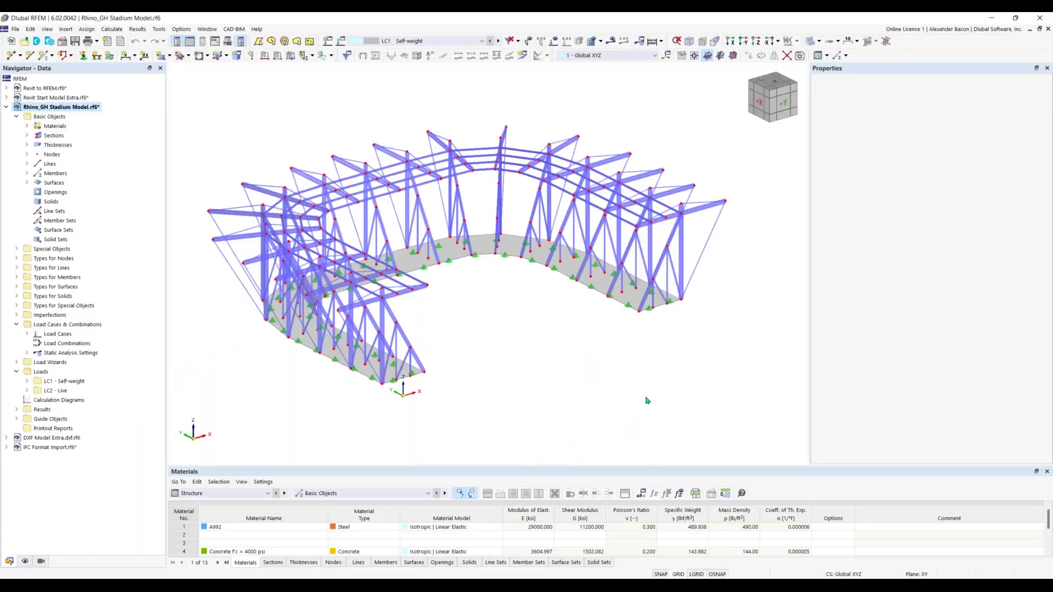
{"action": "left_click", "coordinate": [15, 28]}
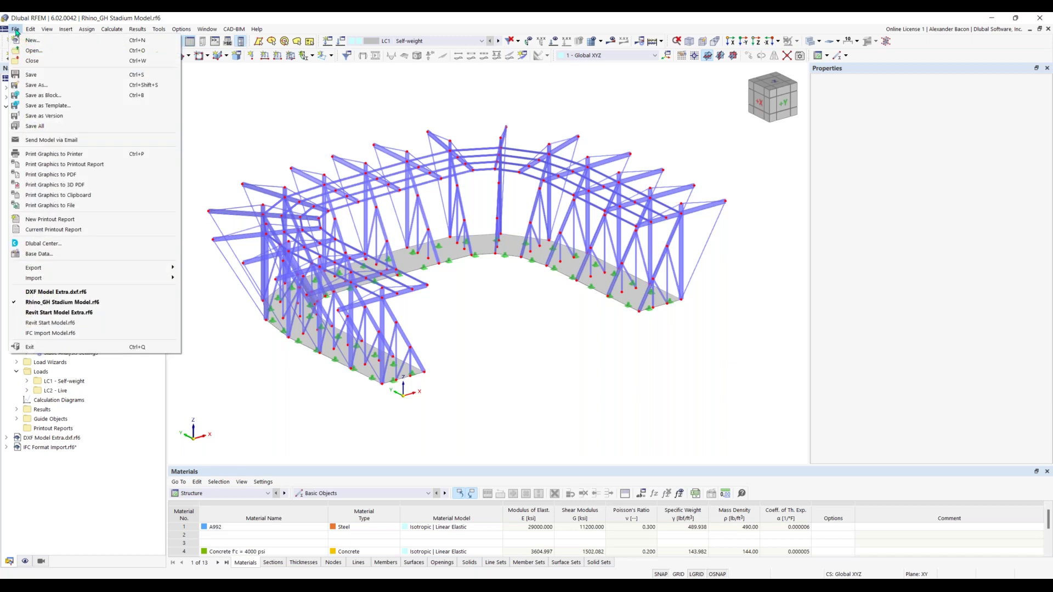
{"action": "mouse_move", "coordinate": [115, 278]}
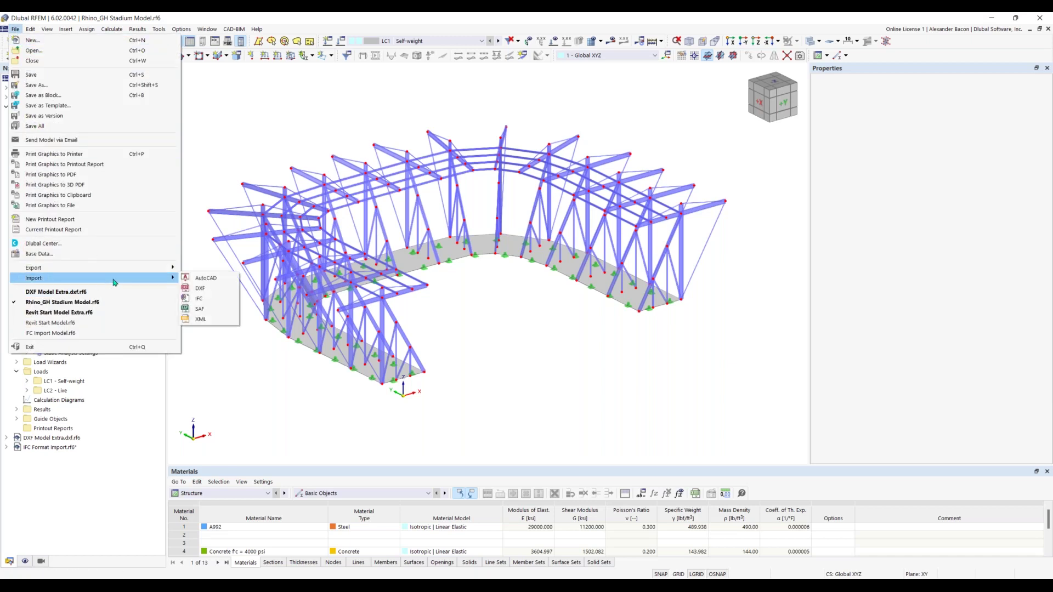
{"action": "left_click", "coordinate": [208, 300]}
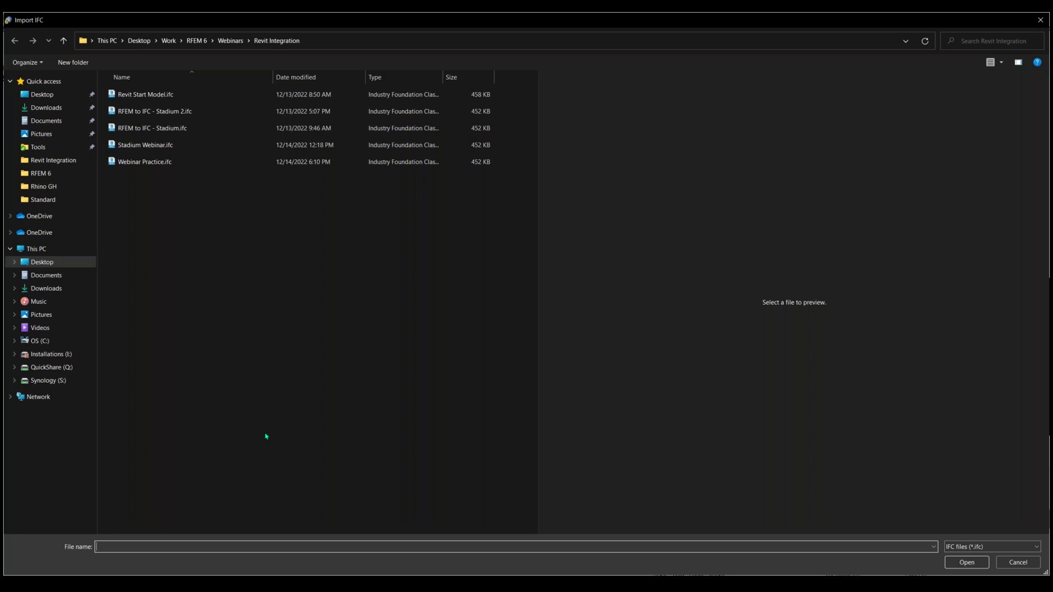
{"action": "left_click", "coordinate": [129, 162]}
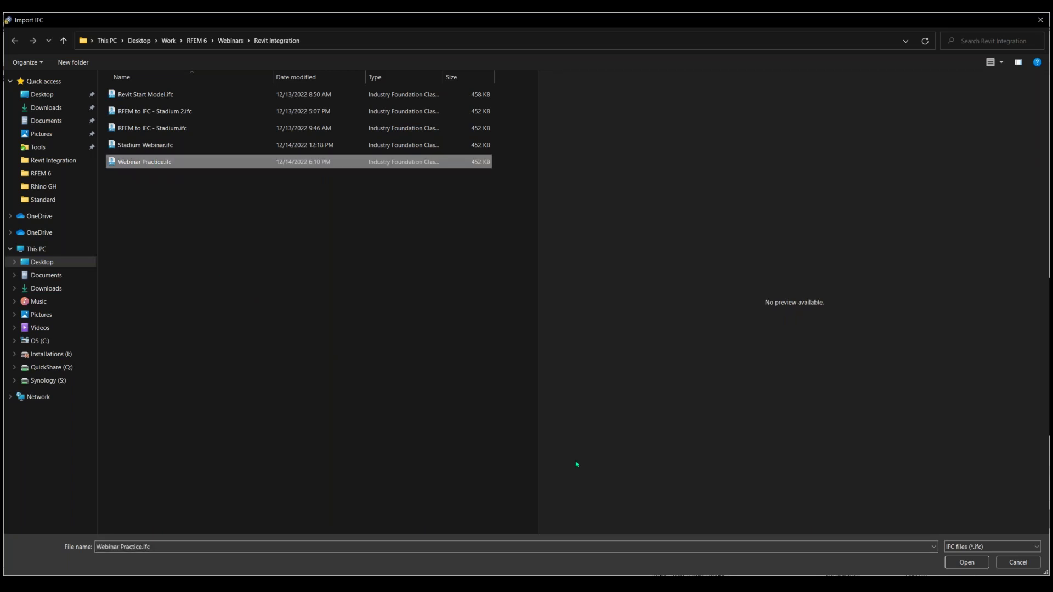
{"action": "left_click", "coordinate": [1010, 546]}
{"action": "left_click", "coordinate": [1009, 546]}
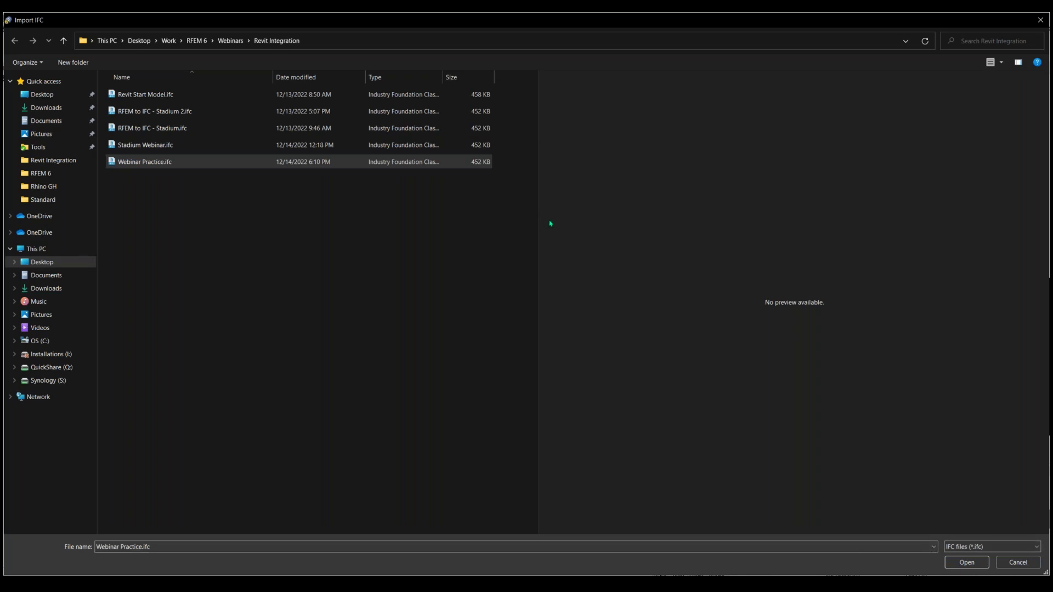
{"action": "left_click", "coordinate": [933, 546]}
{"action": "left_click", "coordinate": [935, 548]}
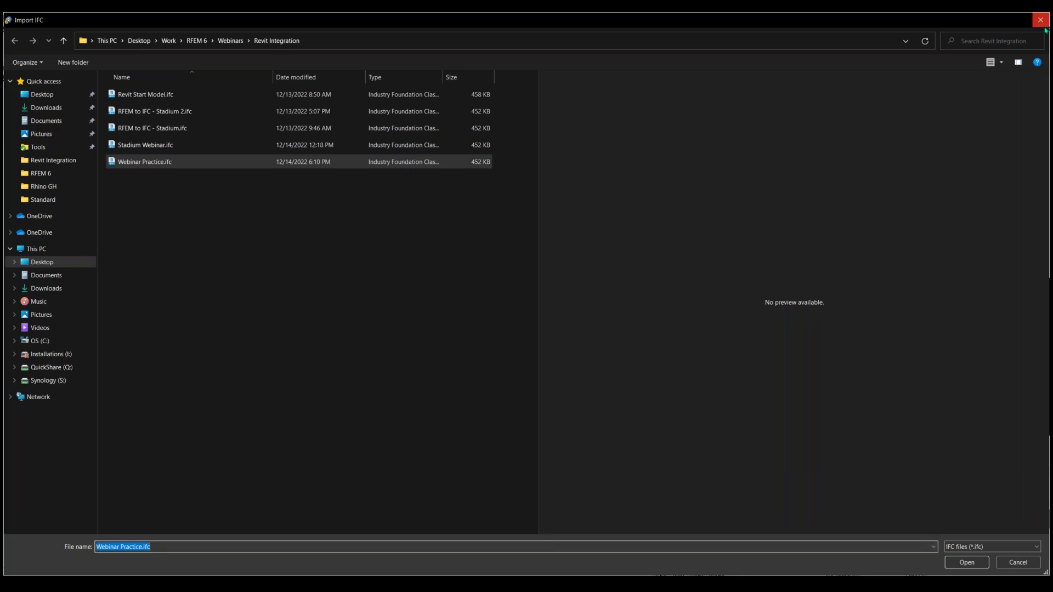
{"action": "left_click", "coordinate": [1040, 19]}
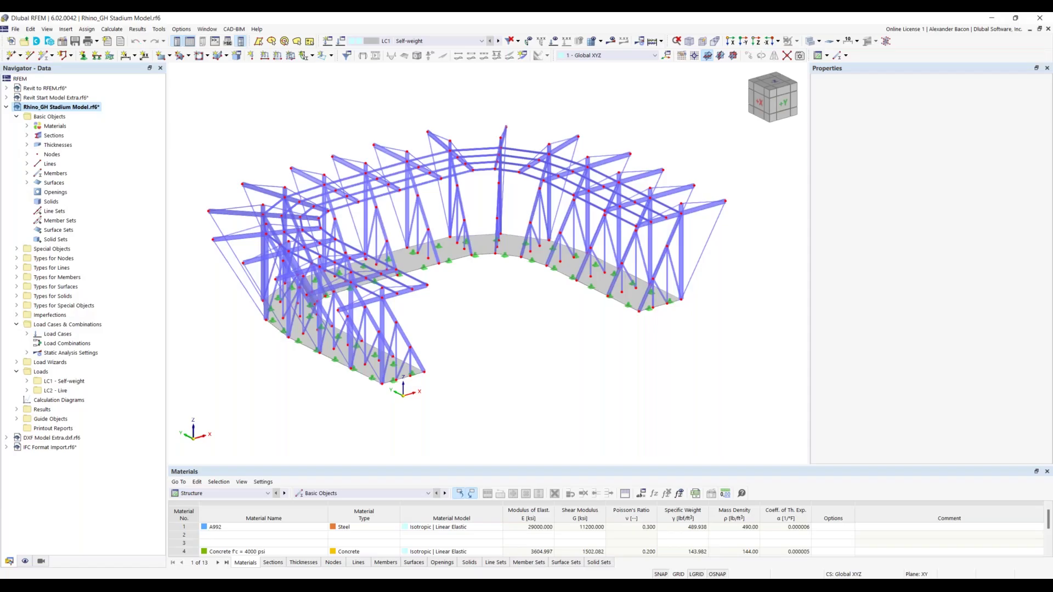
Step: Review the IFC 4 Reference view and Structural analysis view export formats for Webinar Practice.ifc, and cancel the export
{"action": "left_click", "coordinate": [15, 29]}
{"action": "mouse_move", "coordinate": [105, 269]}
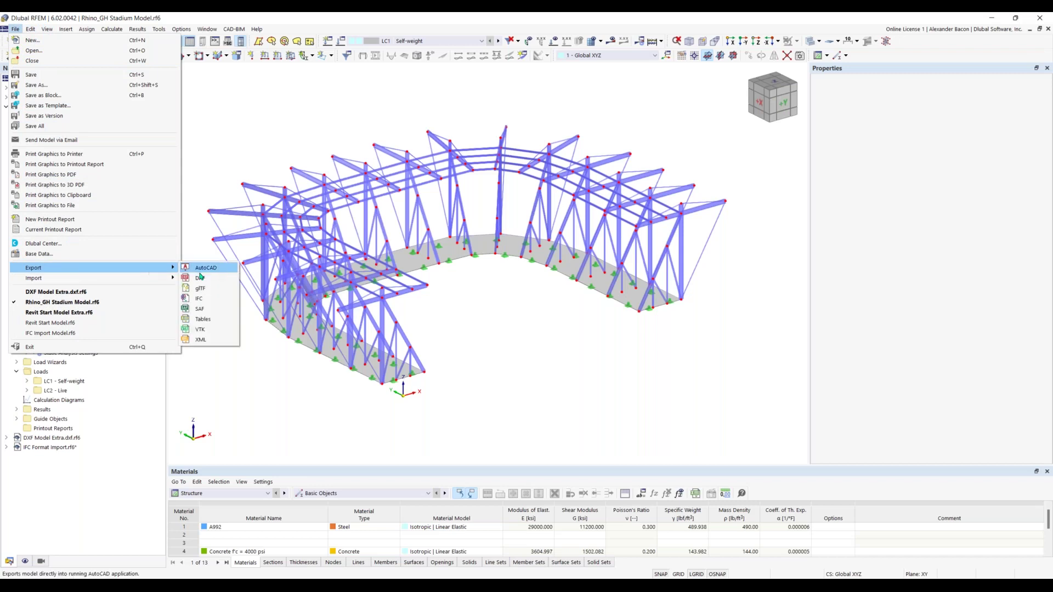
{"action": "left_click", "coordinate": [213, 300]}
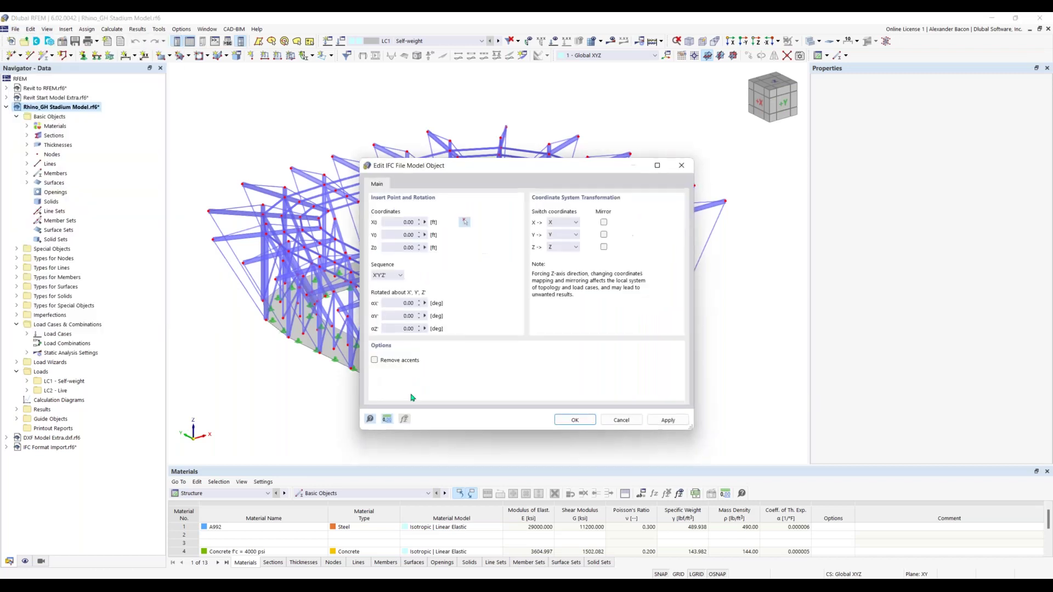
{"action": "left_click", "coordinate": [585, 425]}
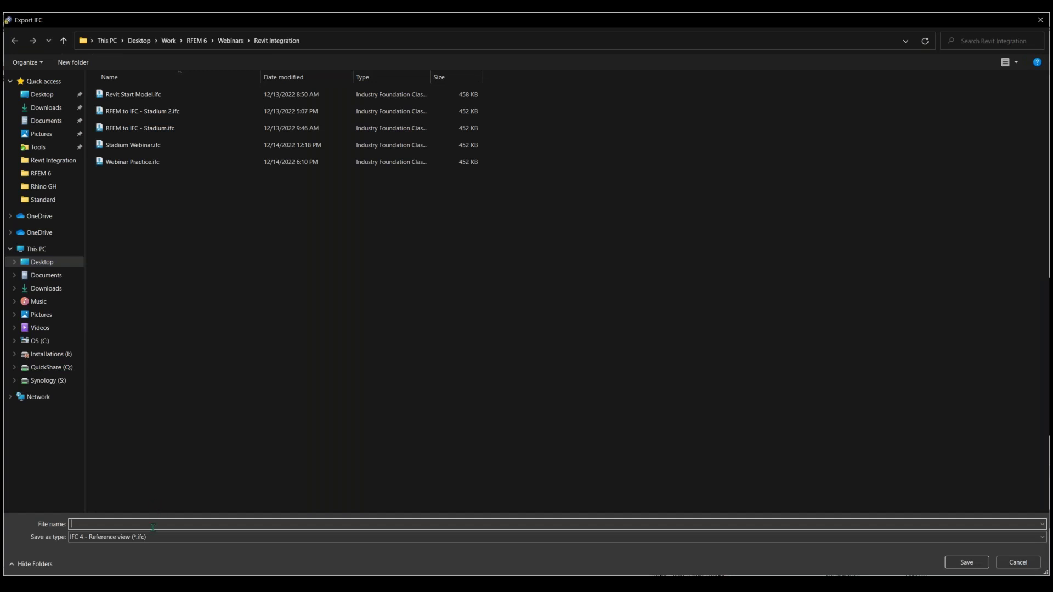
{"action": "left_click", "coordinate": [132, 162]}
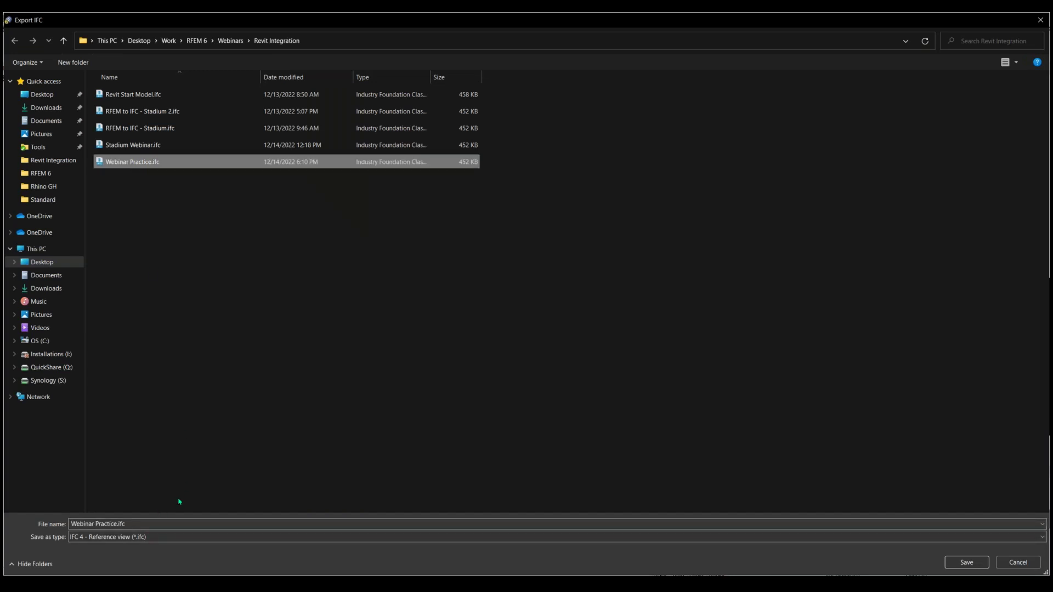
{"action": "left_click", "coordinate": [175, 537]}
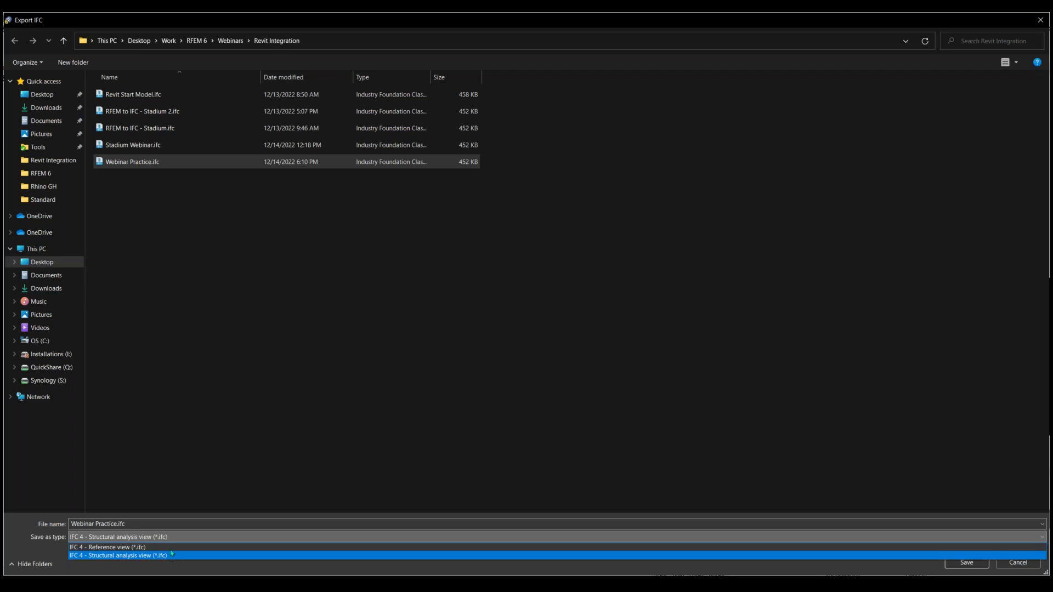
{"action": "left_click", "coordinate": [164, 547]}
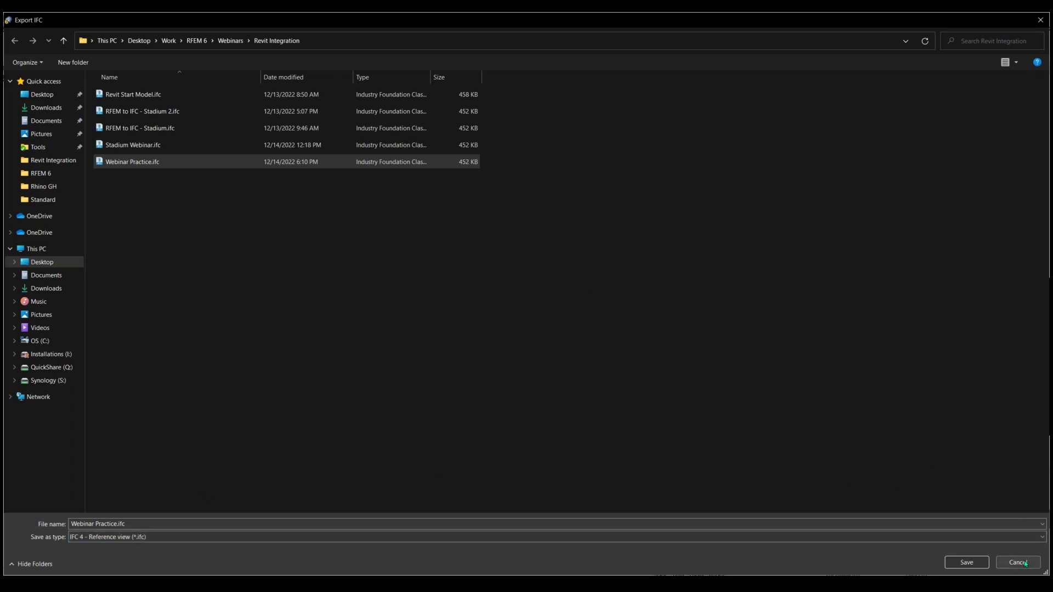
{"action": "left_click", "coordinate": [1018, 562]}
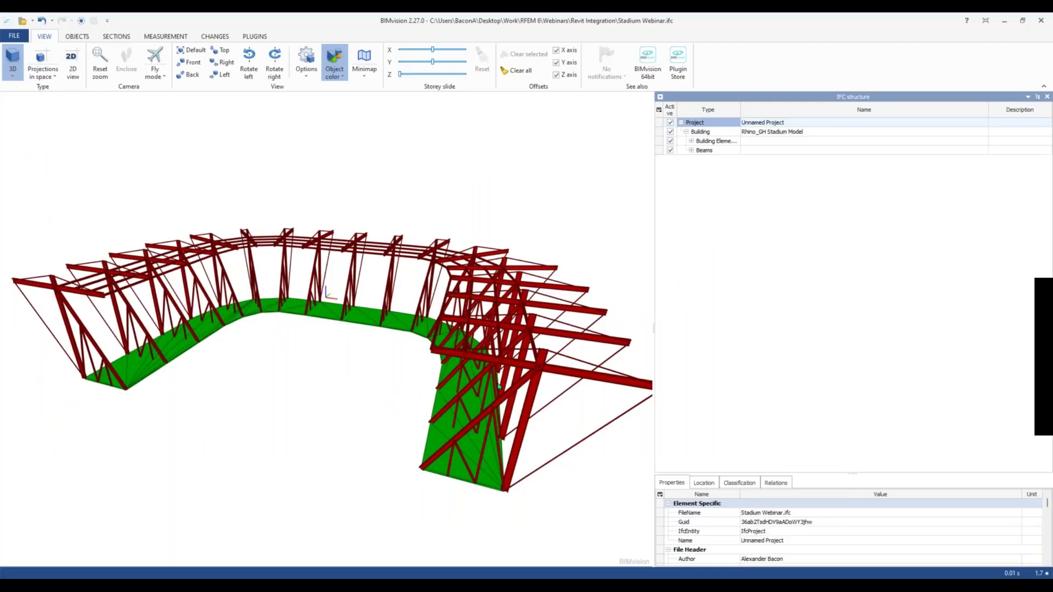
Step: In BIMvision, inspect the properties and material of an end column in the Stadium Webinar.ifc model
{"action": "left_click_drag", "start_coordinate": [585, 421], "coordinate": [465, 388]}
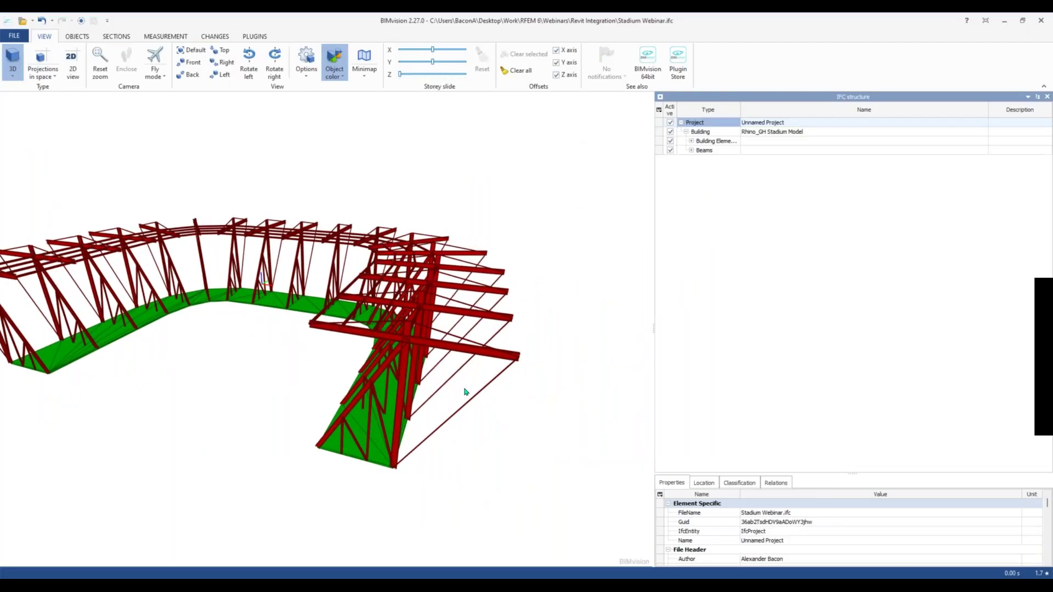
{"action": "left_click", "coordinate": [398, 435]}
{"action": "scroll", "coordinate": [722, 442], "scroll_direction": "down", "scroll_amount": 3}
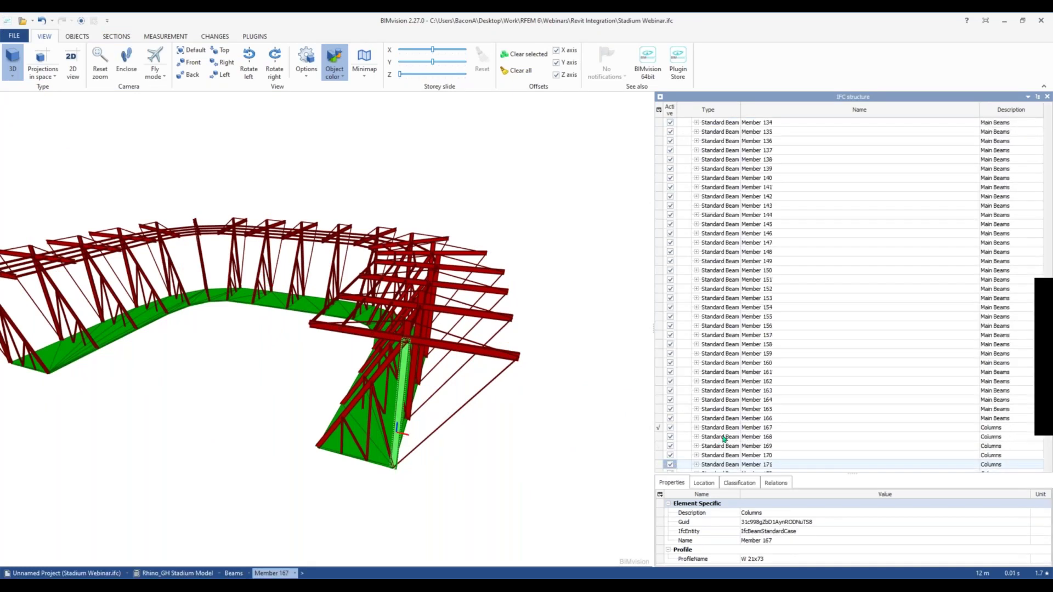
{"action": "left_click", "coordinate": [696, 381]}
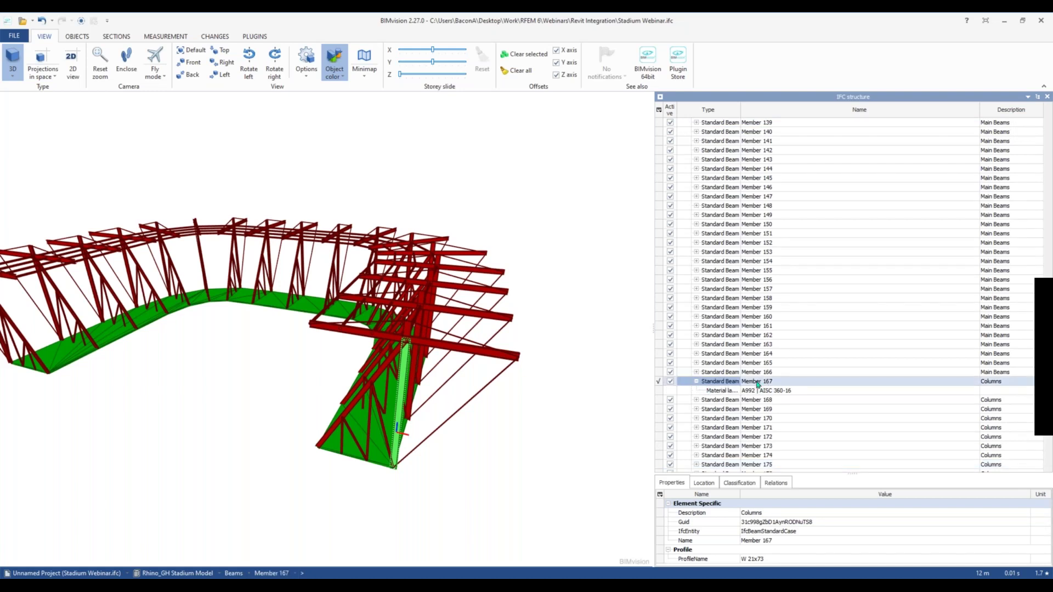
{"action": "scroll", "coordinate": [460, 413], "scroll_direction": "down", "scroll_amount": 9}
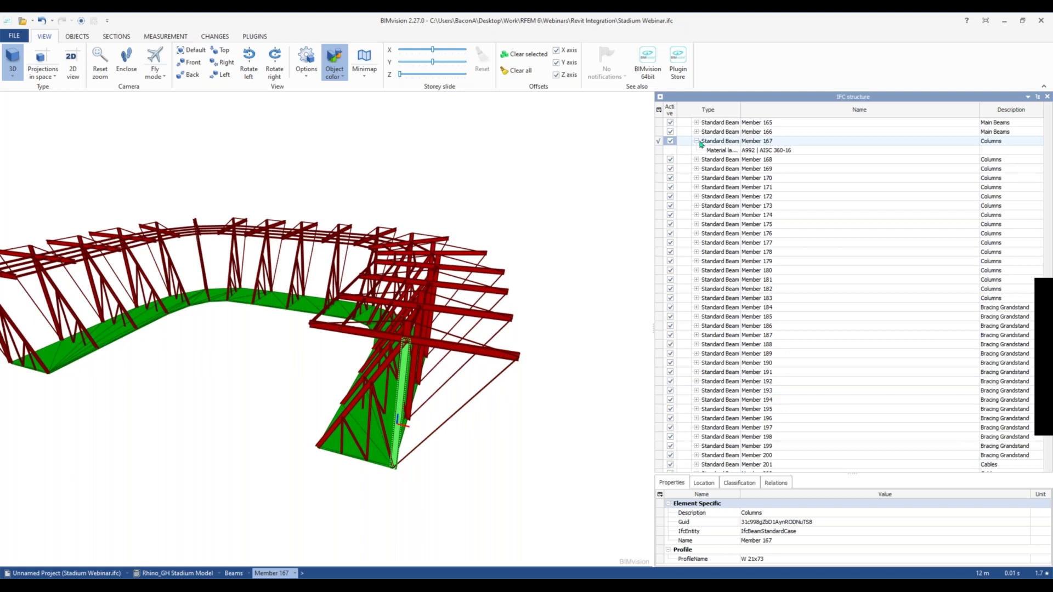
Step: Open the recently used Webinar Practice.ifc file
{"action": "left_click", "coordinate": [15, 36]}
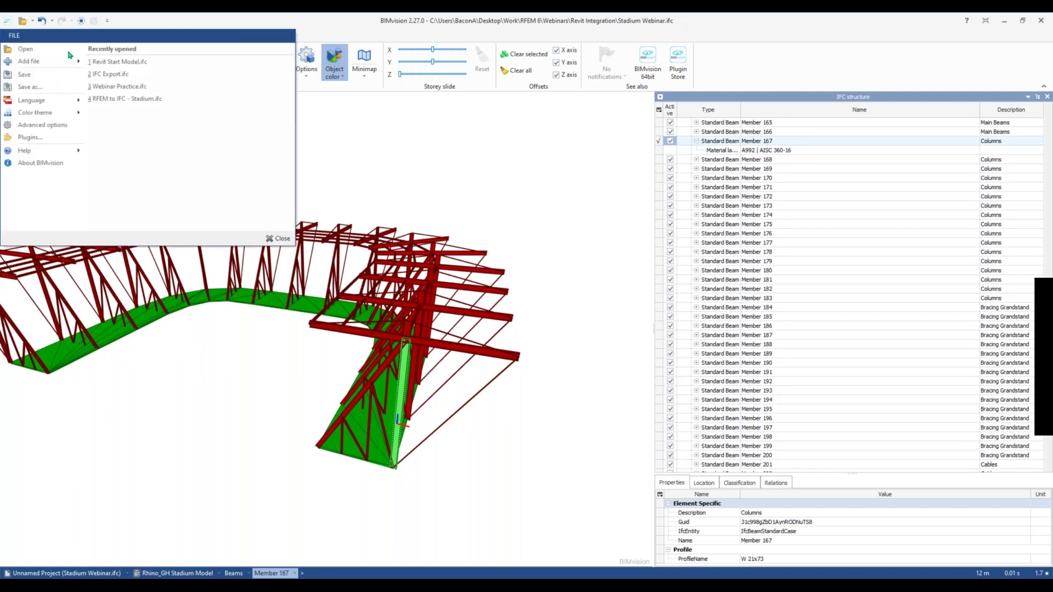
{"action": "key", "text": "Escape"}
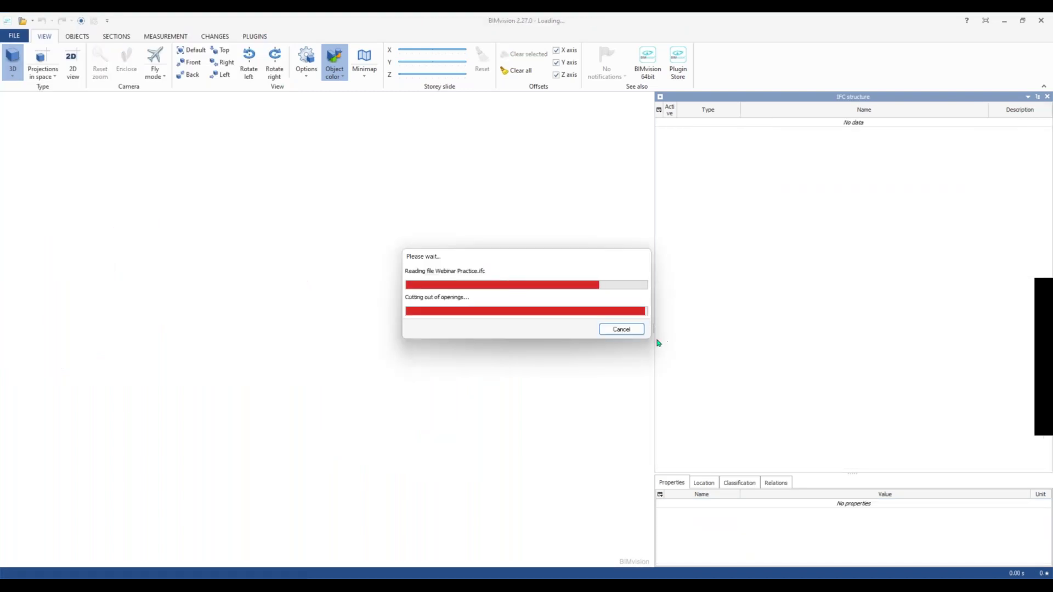
{"action": "scroll", "coordinate": [249, 394], "scroll_direction": "up", "scroll_amount": 5}
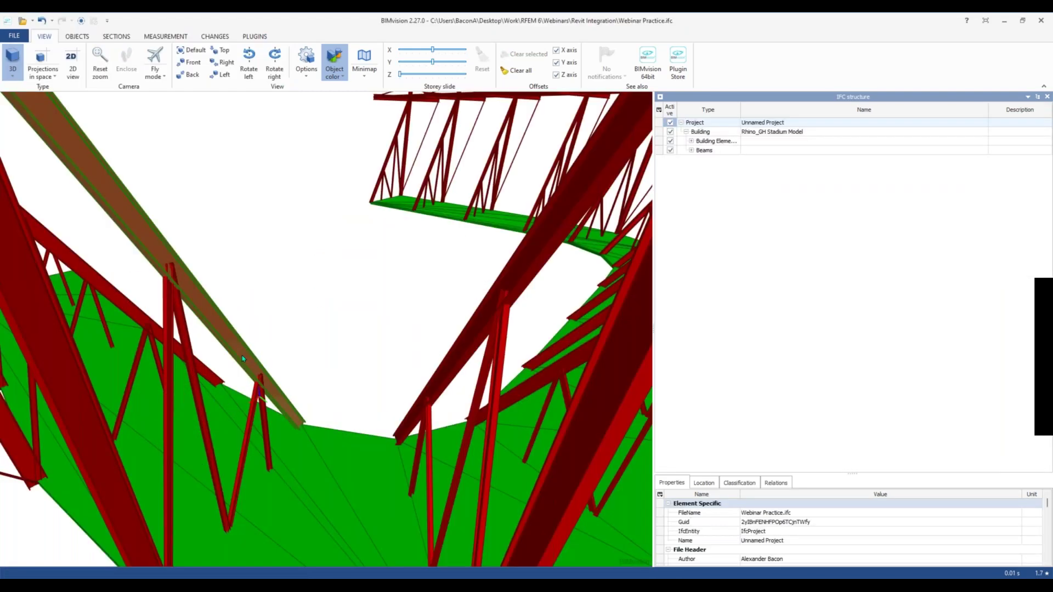
Step: Inspect the material properties of the Support Stand beam Member 5, including its Young modulus
{"action": "left_click", "coordinate": [242, 355]}
{"action": "left_click", "coordinate": [697, 196]}
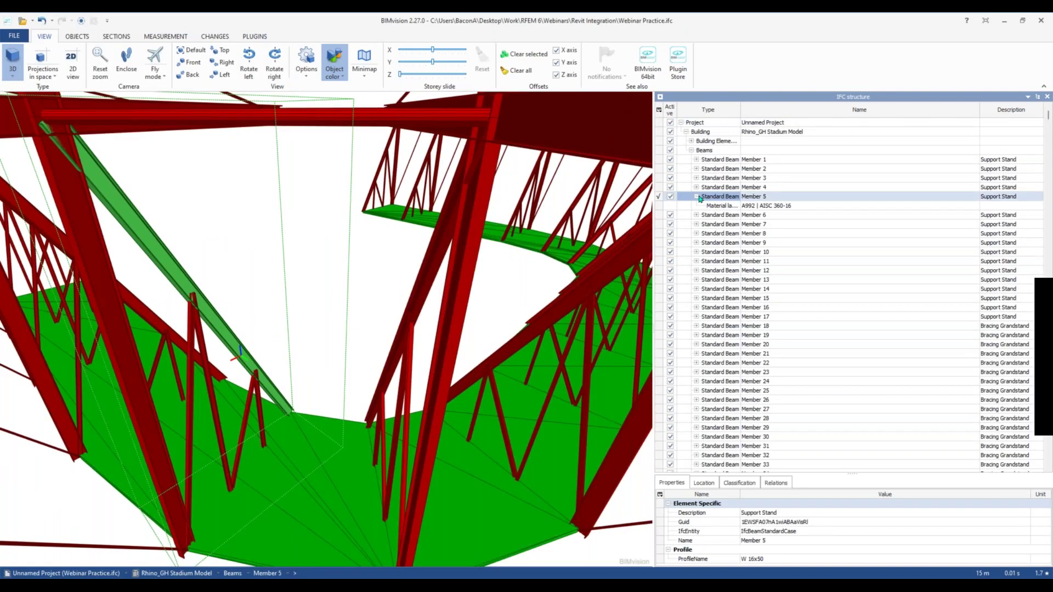
{"action": "left_click", "coordinate": [766, 206]}
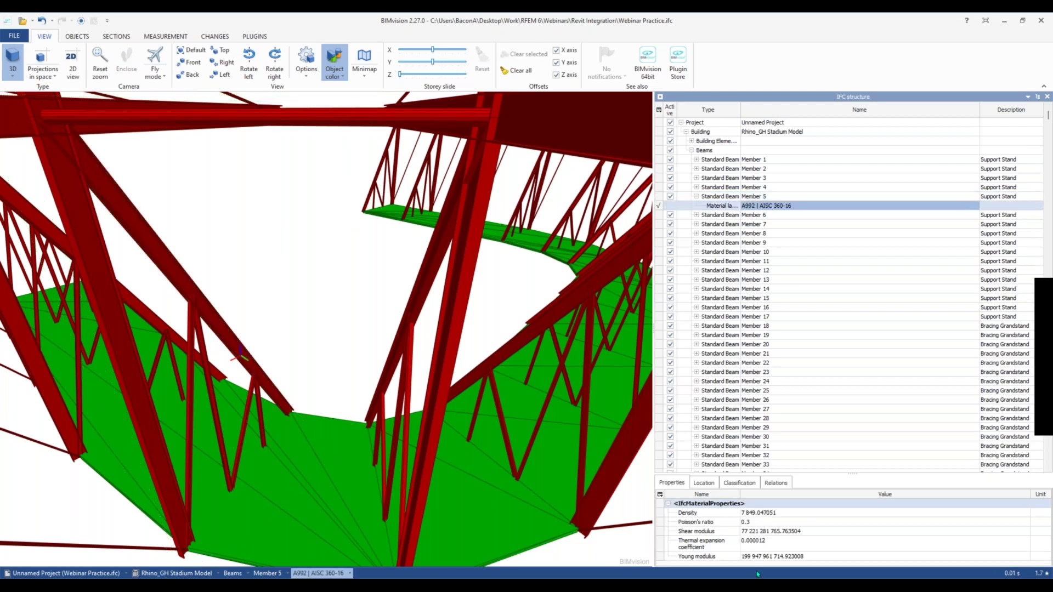
{"action": "left_click", "coordinate": [749, 556]}
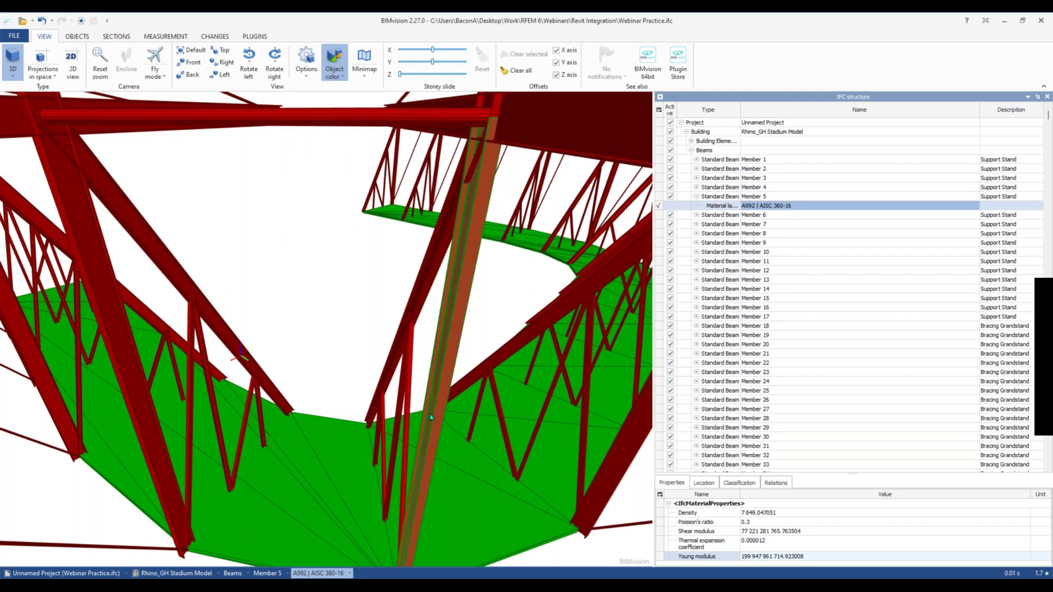
Step: Inspect the profile and assigned material of the column Member 172 in the stadium model
{"action": "left_click", "coordinate": [431, 418]}
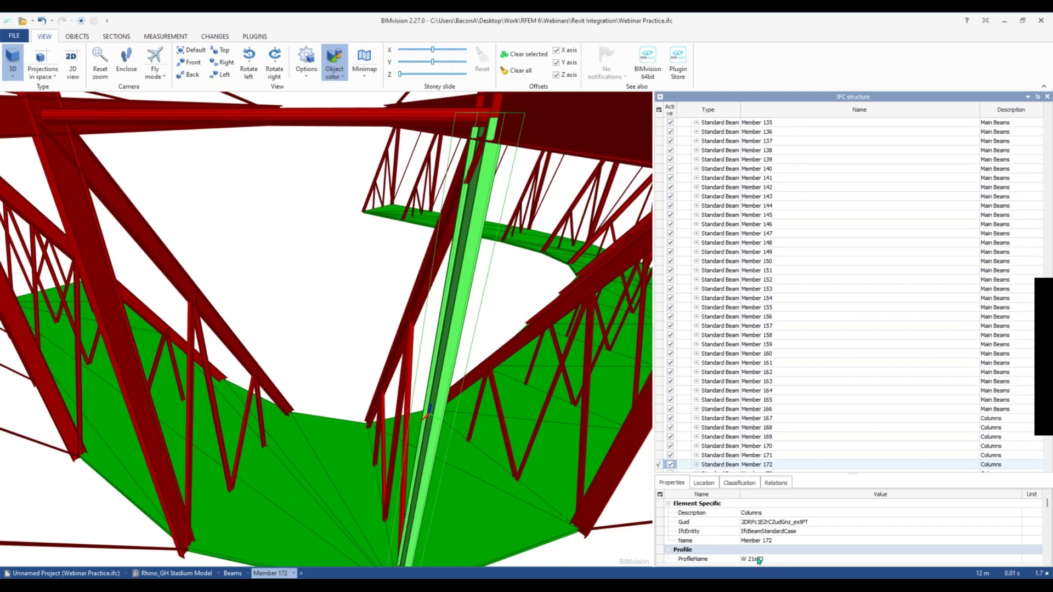
{"action": "scroll", "coordinate": [522, 359], "scroll_direction": "down", "scroll_amount": 5}
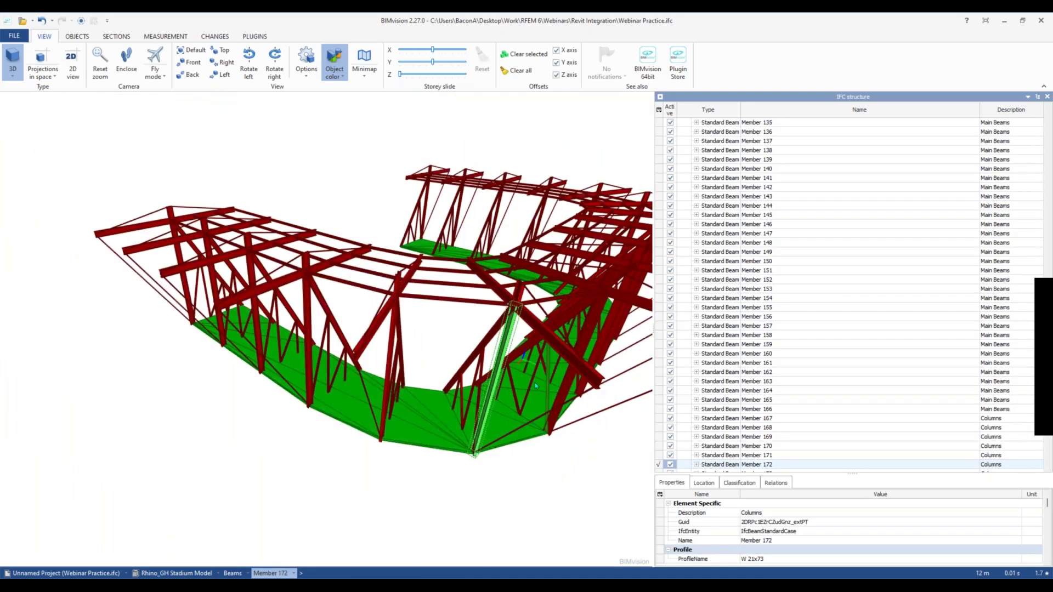
{"action": "scroll", "coordinate": [534, 383], "scroll_direction": "down", "scroll_amount": 2}
{"action": "left_click", "coordinate": [696, 464]}
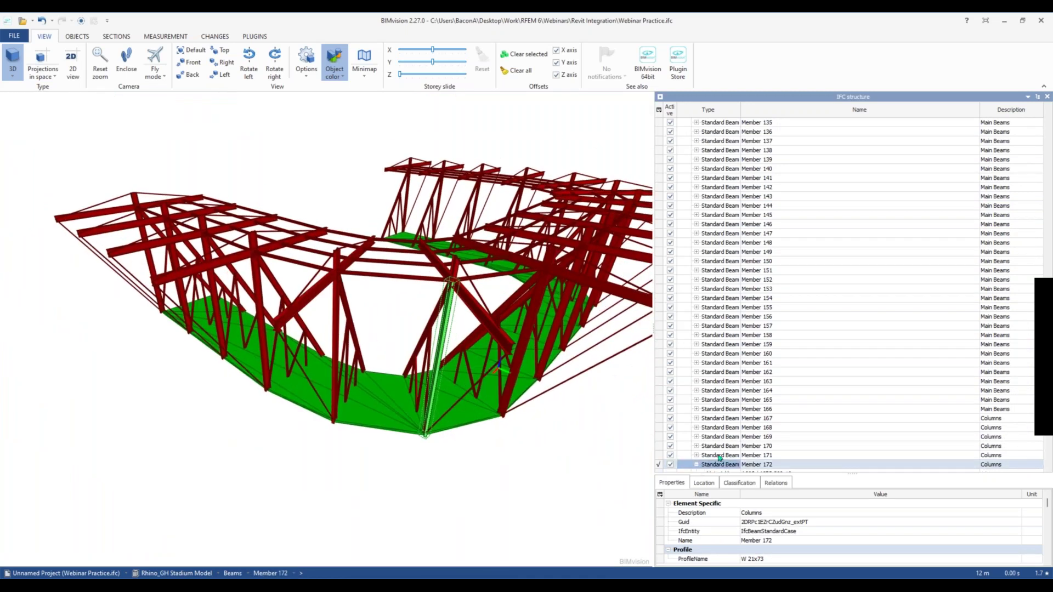
{"action": "scroll", "coordinate": [746, 457], "scroll_direction": "down", "scroll_amount": 1}
{"action": "left_click", "coordinate": [773, 458]}
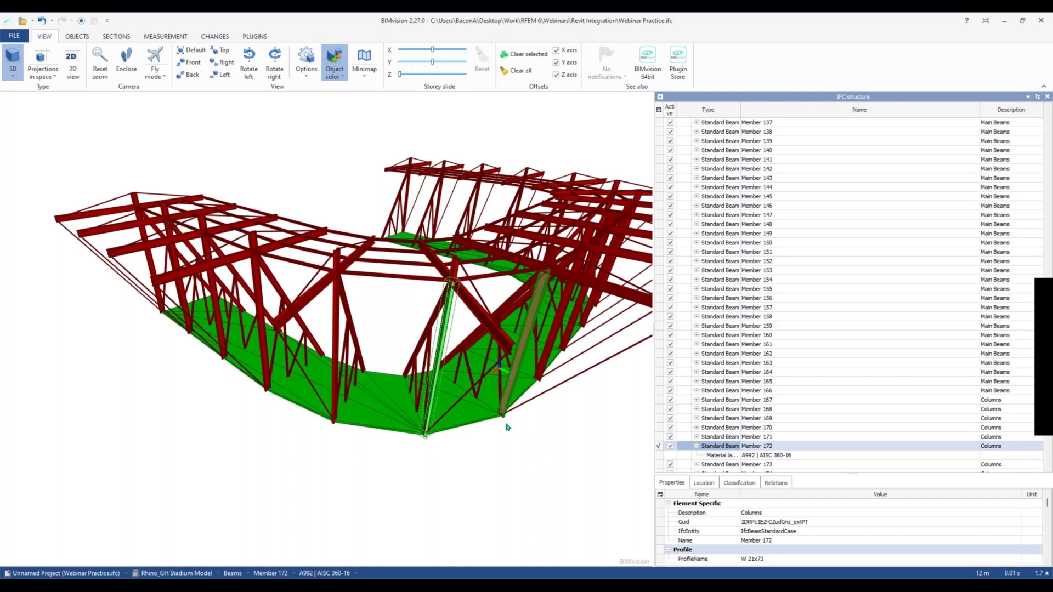
{"action": "scroll", "coordinate": [519, 441], "scroll_direction": "down", "scroll_amount": 2}
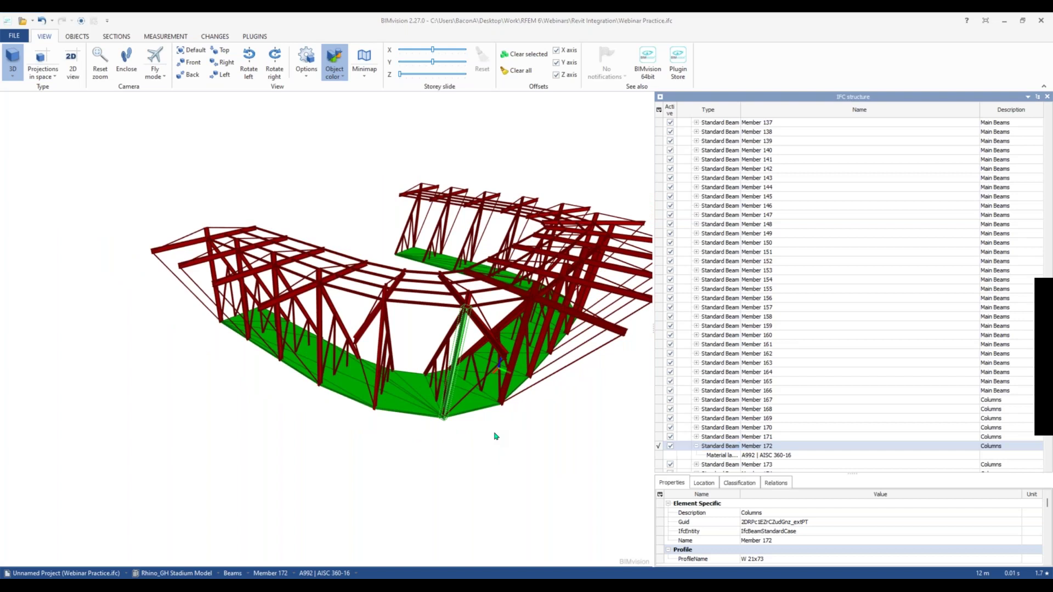
{"action": "key", "text": "super+Tab"}
{"action": "left_click", "coordinate": [750, 224]}
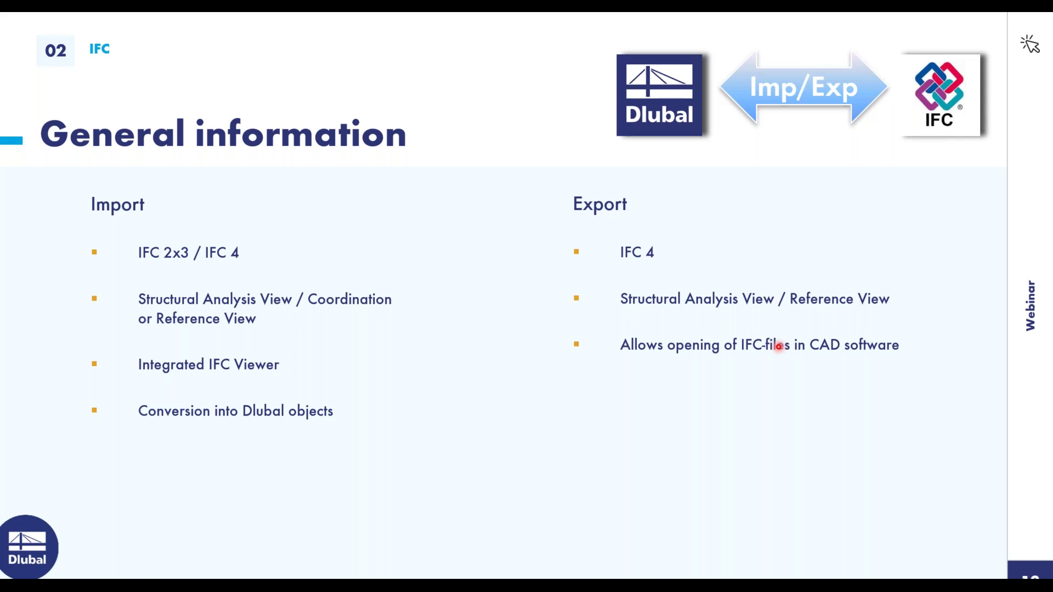
{"action": "key", "text": "Right"}
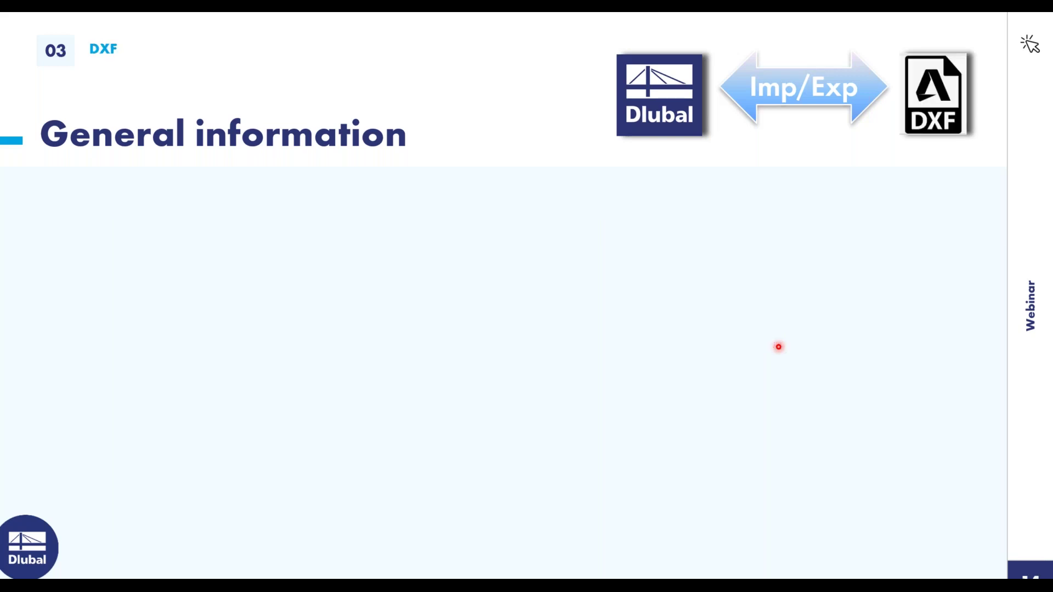
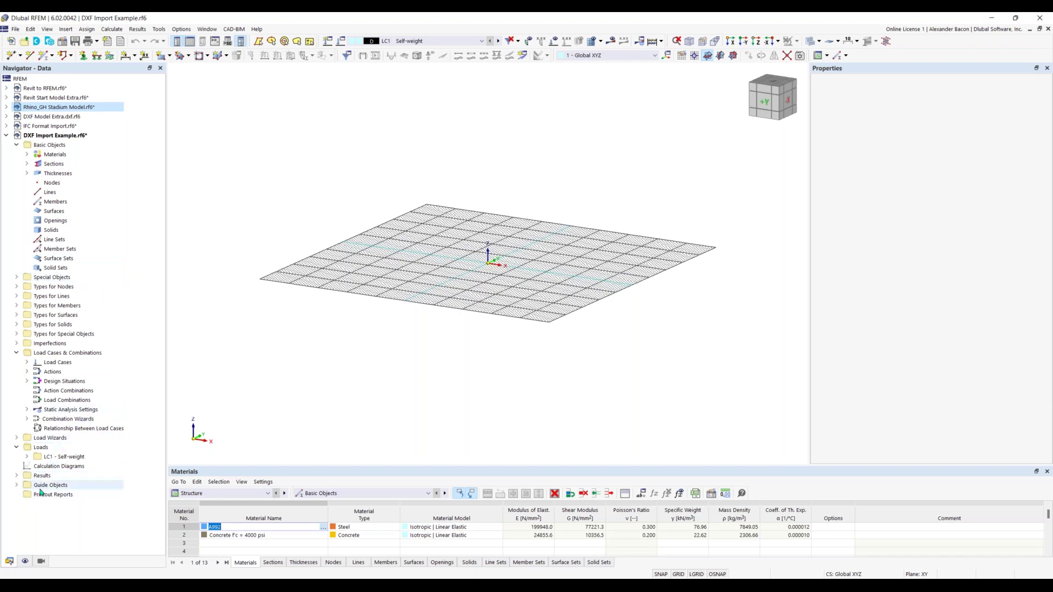
Step: Create a new background layer from the guide objects and load DXF Model.dxf into it
{"action": "left_click", "coordinate": [16, 485]}
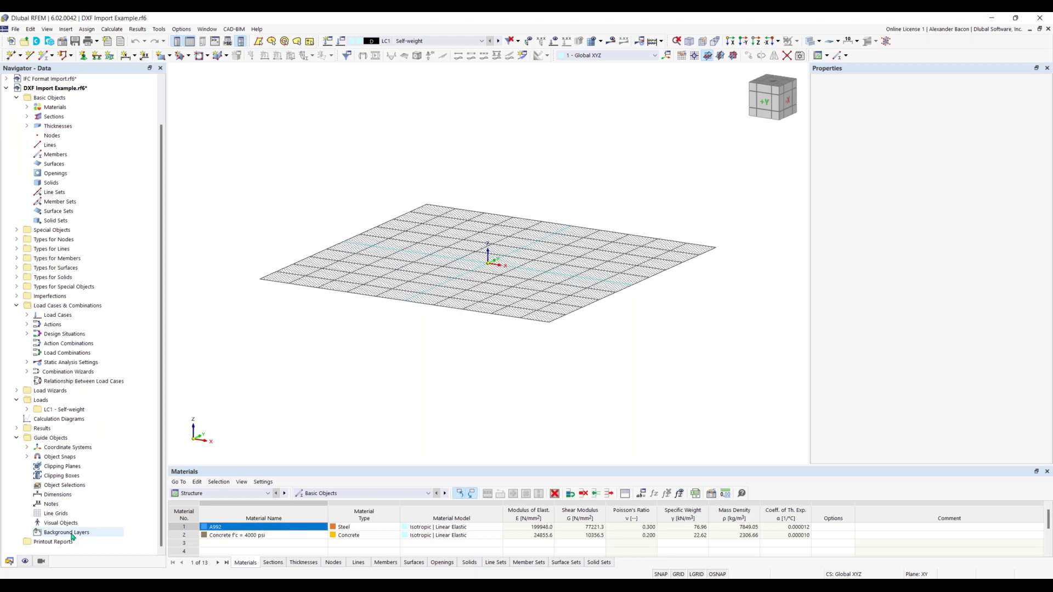
{"action": "right_click", "coordinate": [73, 534]}
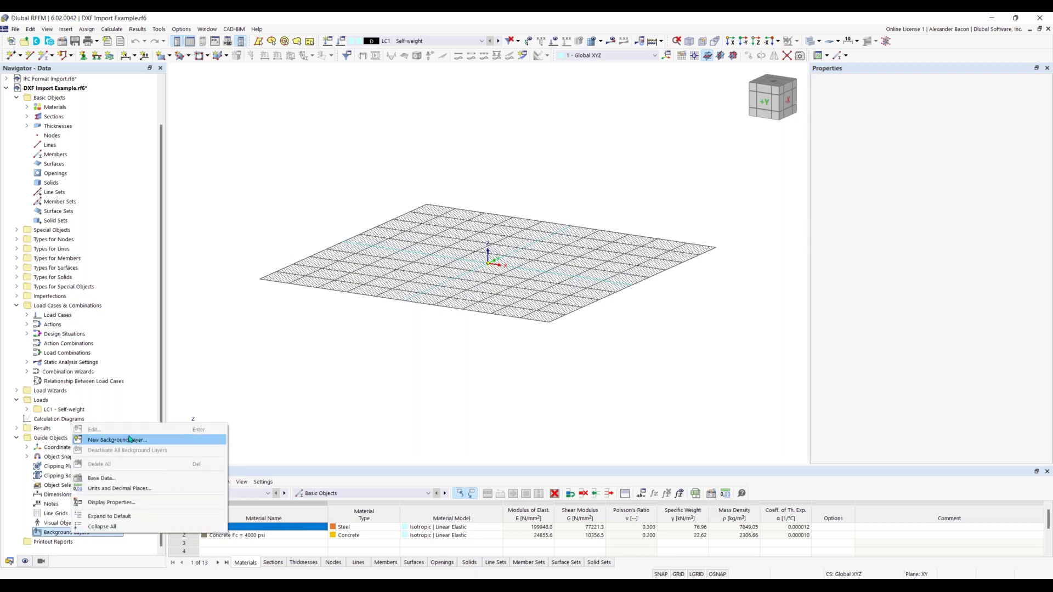
{"action": "left_click", "coordinate": [130, 439]}
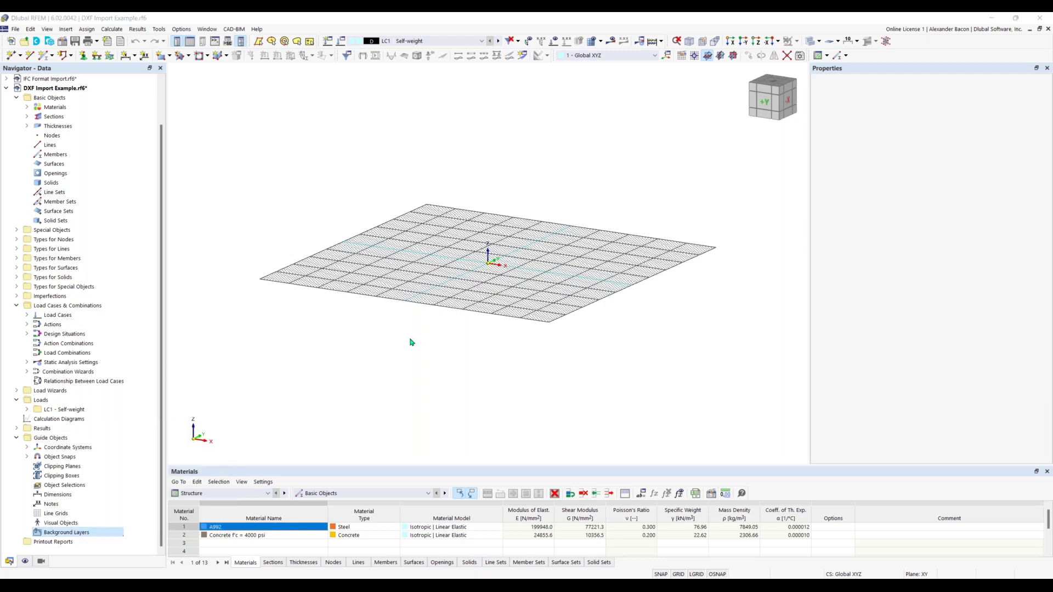
{"action": "left_click_drag", "start_coordinate": [485, 109], "coordinate": [433, 103]}
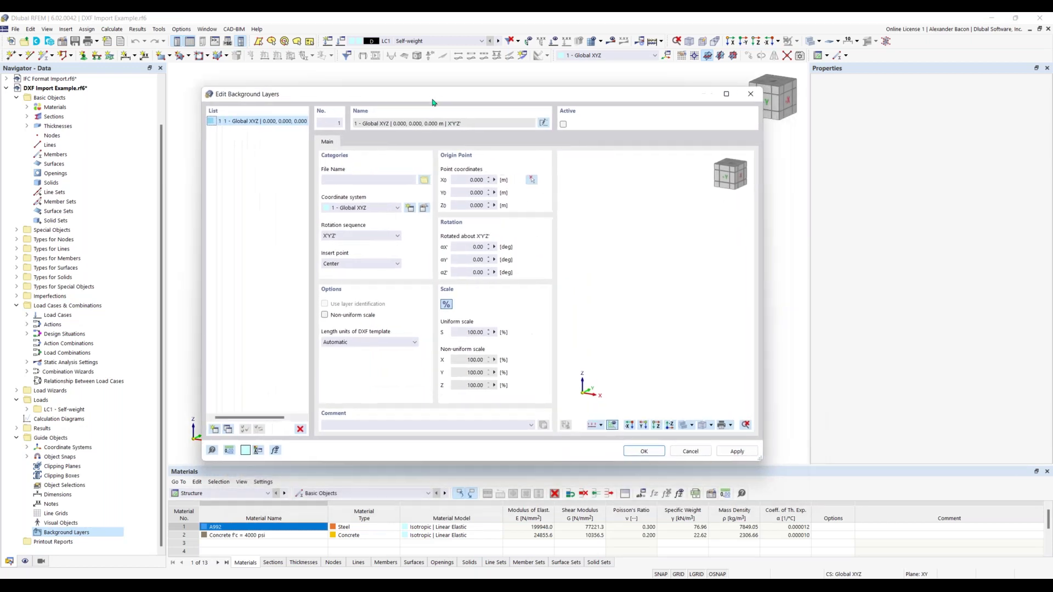
{"action": "left_click", "coordinate": [425, 181]}
{"action": "left_click", "coordinate": [167, 97]}
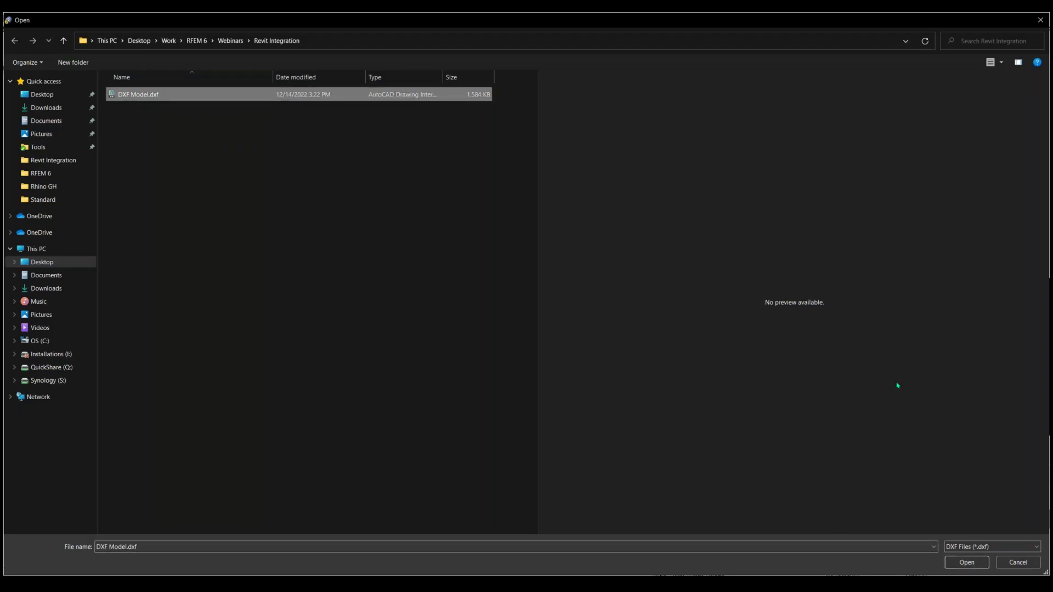
{"action": "left_click", "coordinate": [966, 562]}
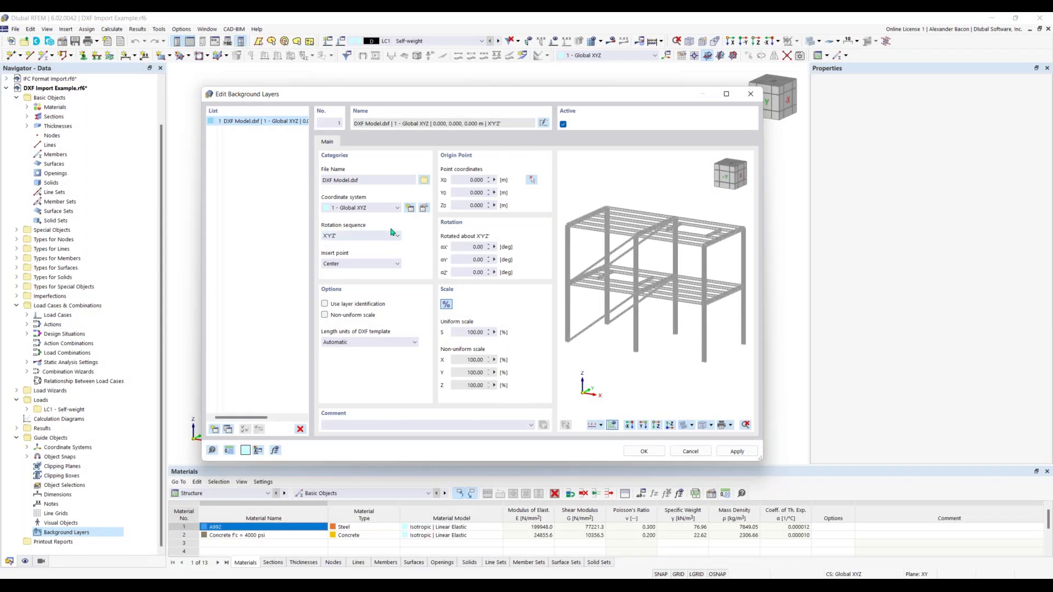
Step: Try +X as the background layer's insert point and set it back to Center
{"action": "left_click", "coordinate": [373, 265]}
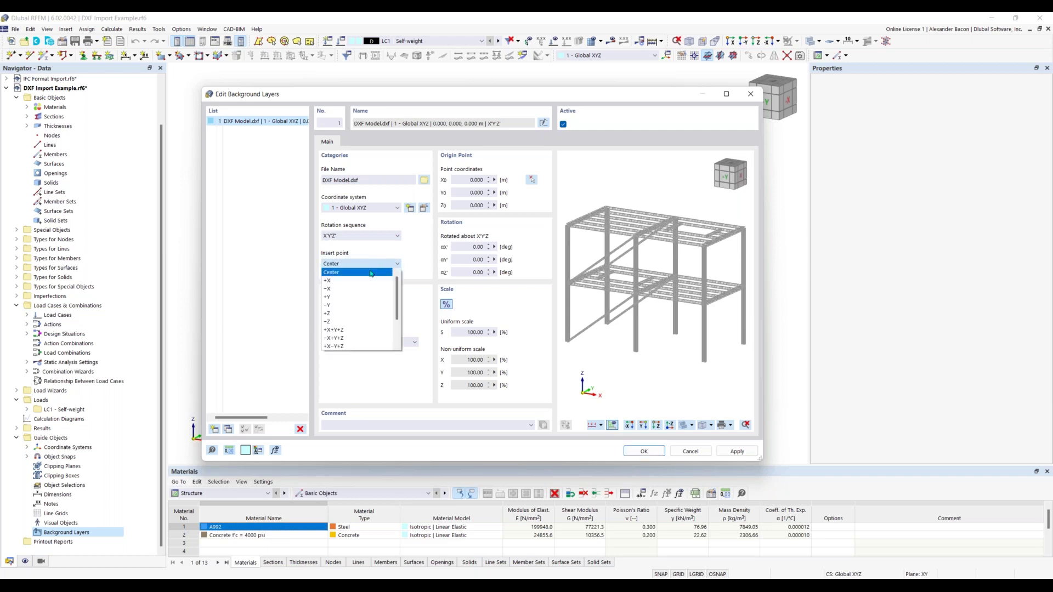
{"action": "left_click", "coordinate": [371, 272]}
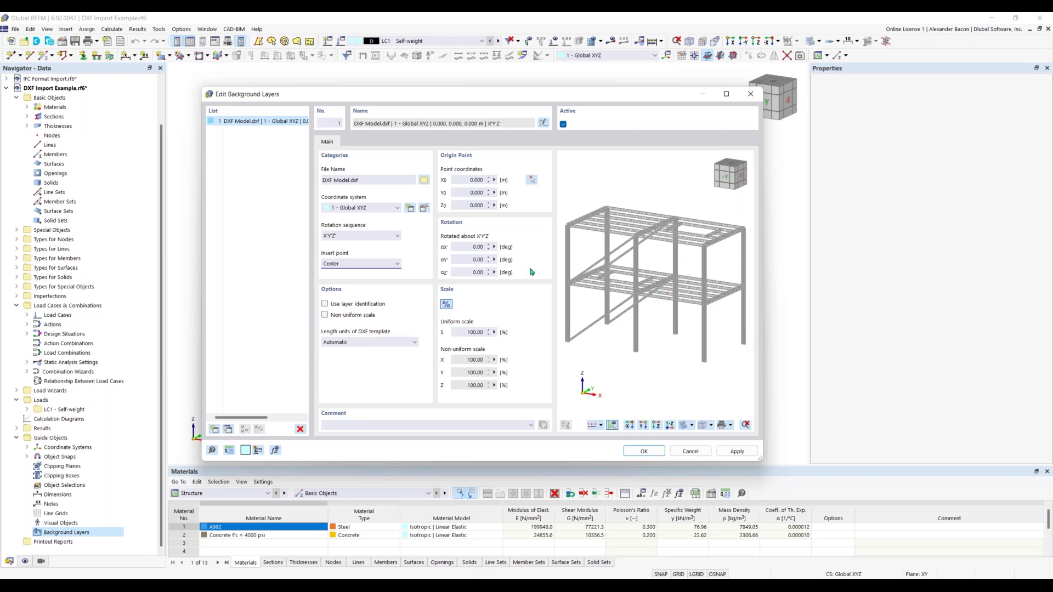
{"action": "left_click", "coordinate": [384, 265]}
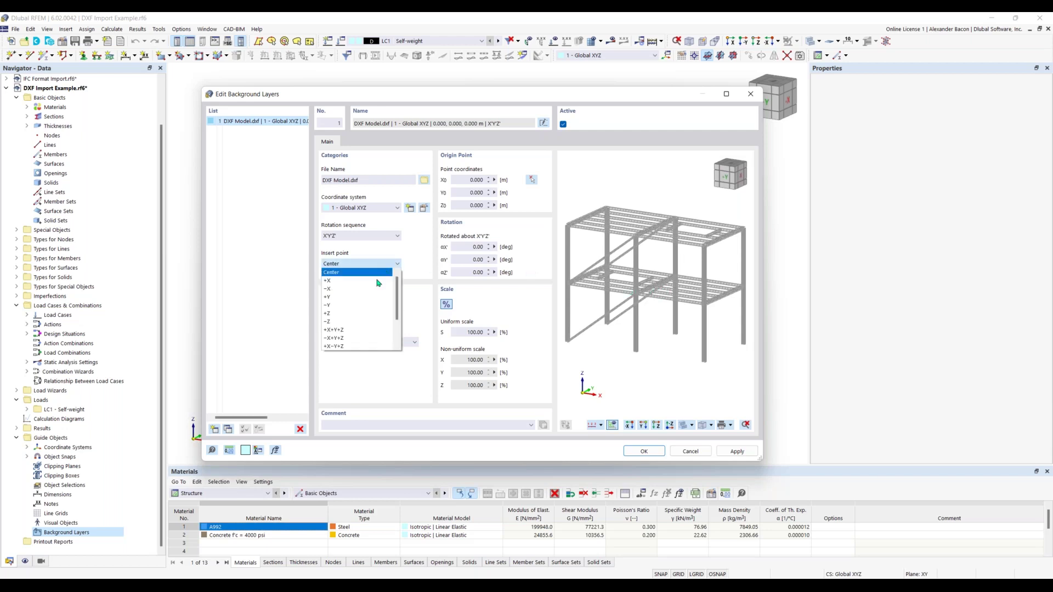
{"action": "left_click", "coordinate": [374, 282]}
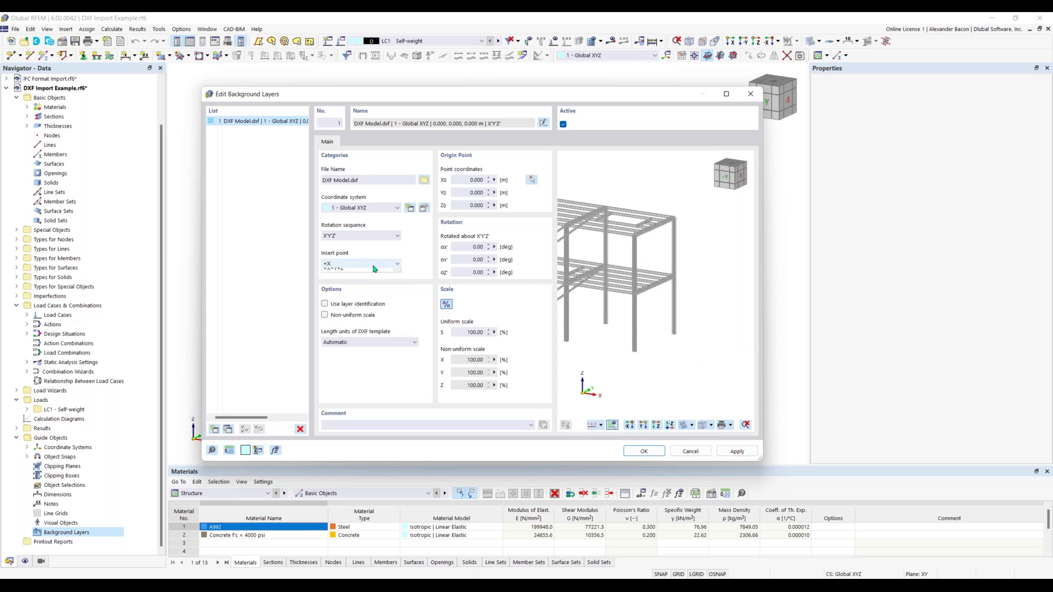
{"action": "left_click", "coordinate": [373, 269]}
{"action": "left_click", "coordinate": [374, 276]}
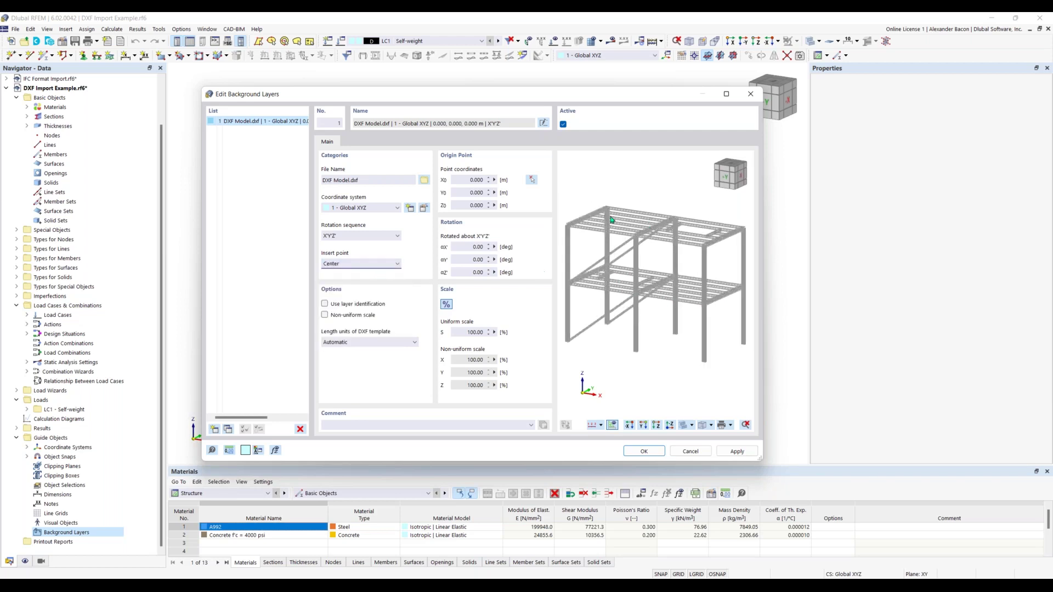
Step: Set the length units of the DXF template to m and accept the background layer
{"action": "scroll", "coordinate": [572, 230], "scroll_direction": "up", "scroll_amount": 5}
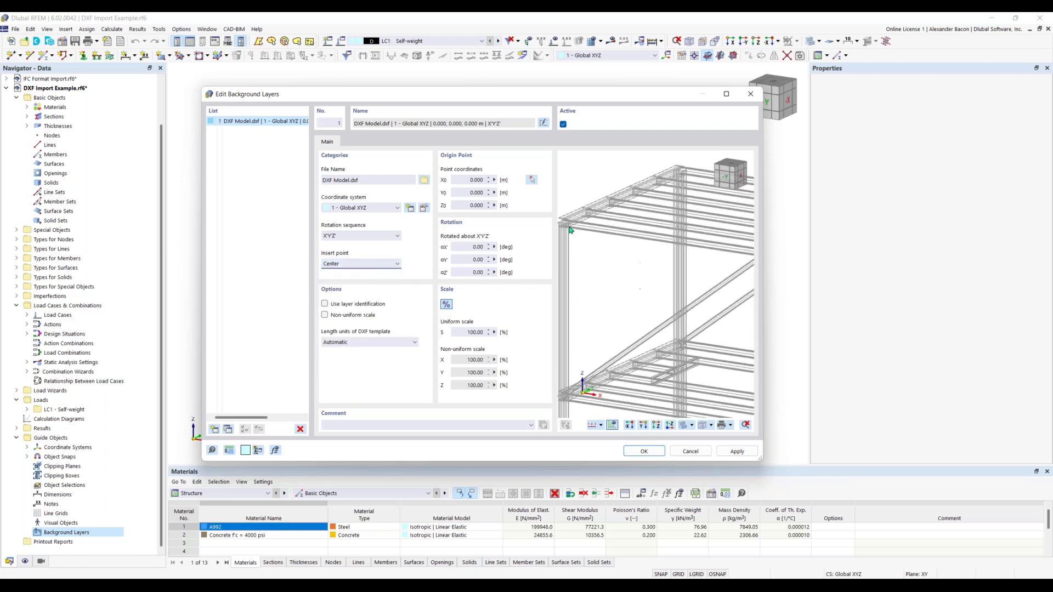
{"action": "scroll", "coordinate": [598, 231], "scroll_direction": "up", "scroll_amount": 4}
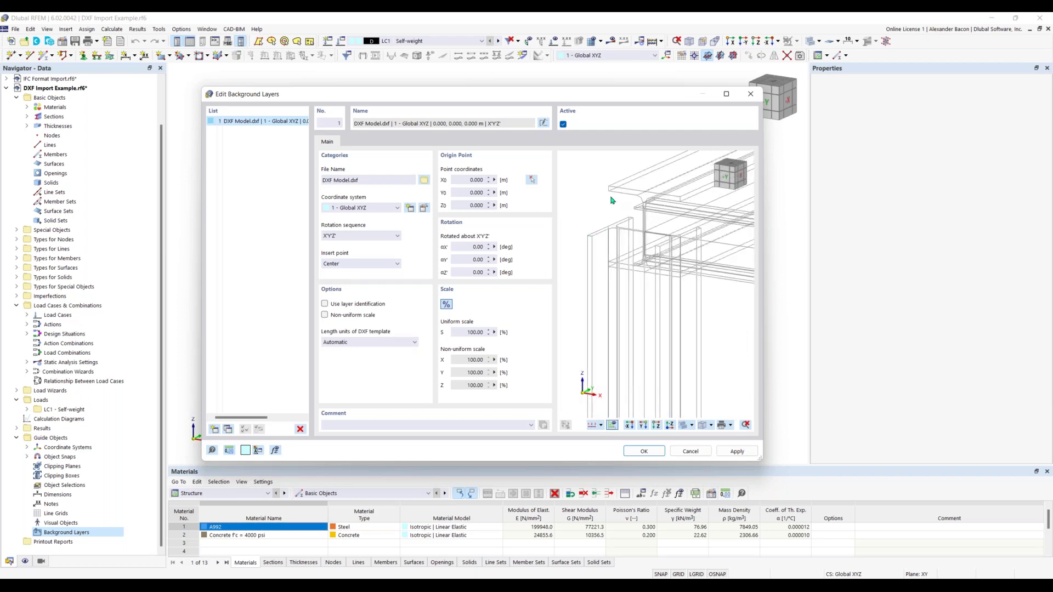
{"action": "scroll", "coordinate": [666, 252], "scroll_direction": "down", "scroll_amount": 2}
{"action": "scroll", "coordinate": [667, 252], "scroll_direction": "down", "scroll_amount": 3}
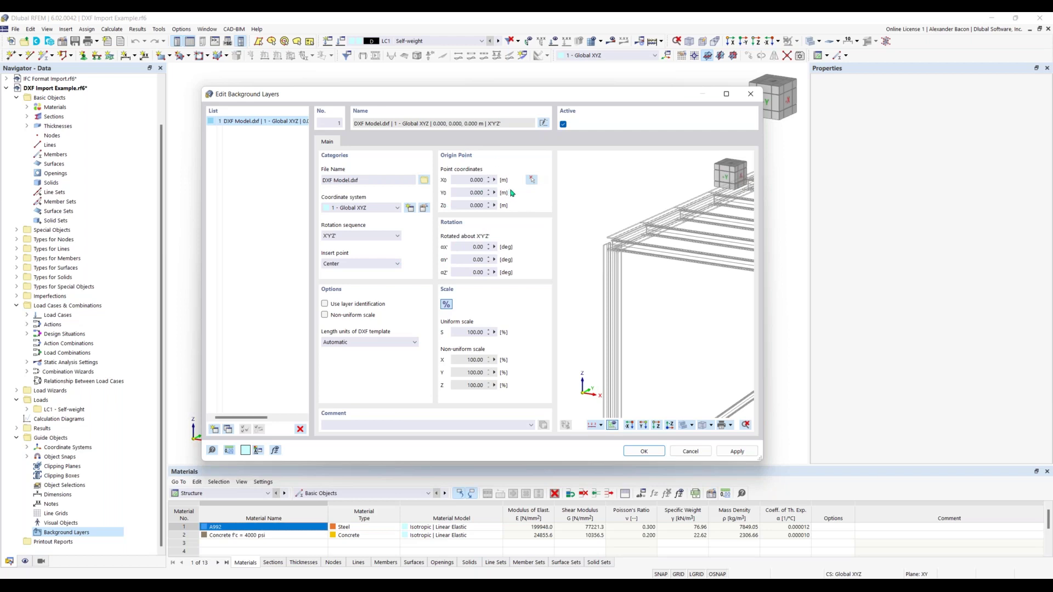
{"action": "double_click", "coordinate": [476, 180]}
{"action": "left_click", "coordinate": [344, 343]}
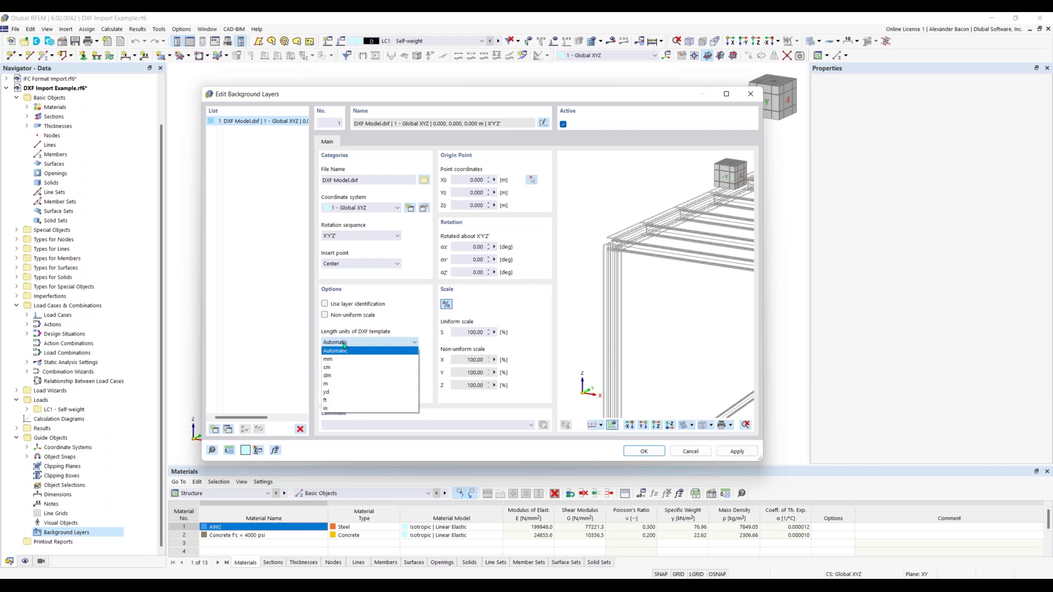
{"action": "left_click", "coordinate": [337, 385]}
{"action": "scroll", "coordinate": [597, 328], "scroll_direction": "down", "scroll_amount": 5}
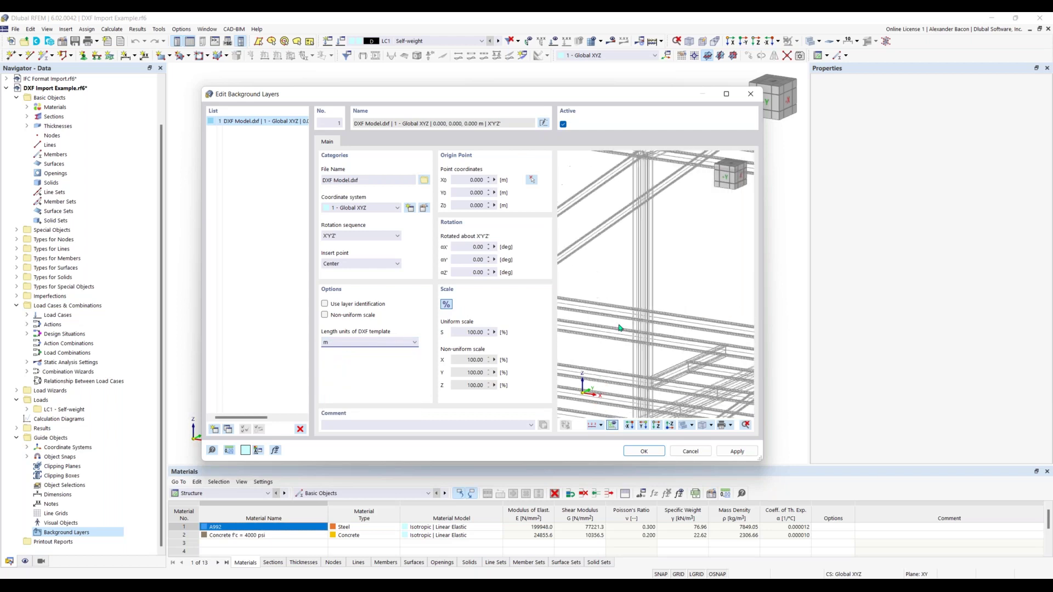
{"action": "scroll", "coordinate": [639, 299], "scroll_direction": "up", "scroll_amount": 2}
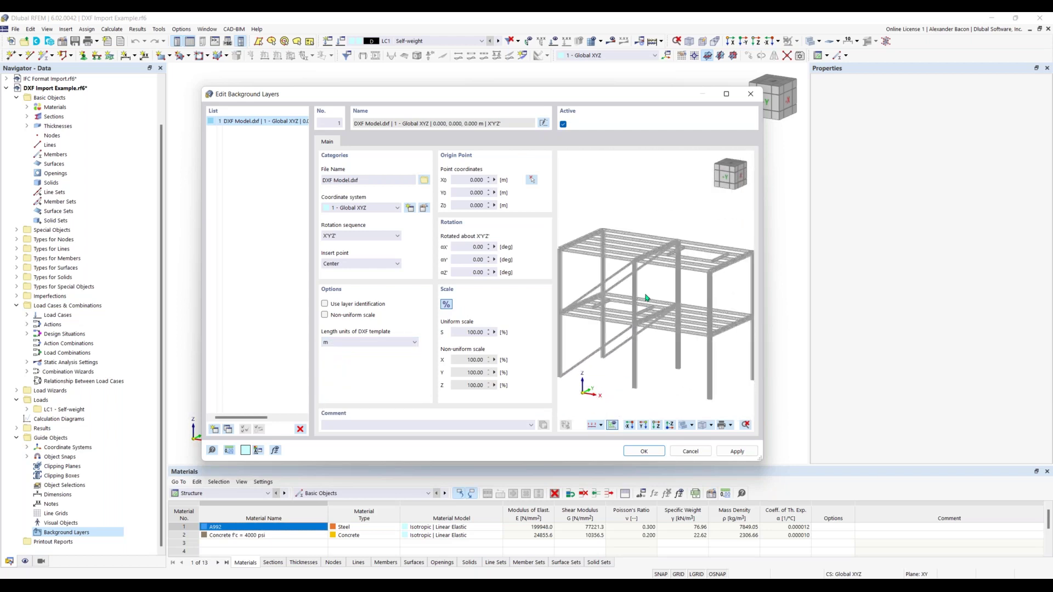
{"action": "scroll", "coordinate": [670, 301], "scroll_direction": "down", "scroll_amount": 2}
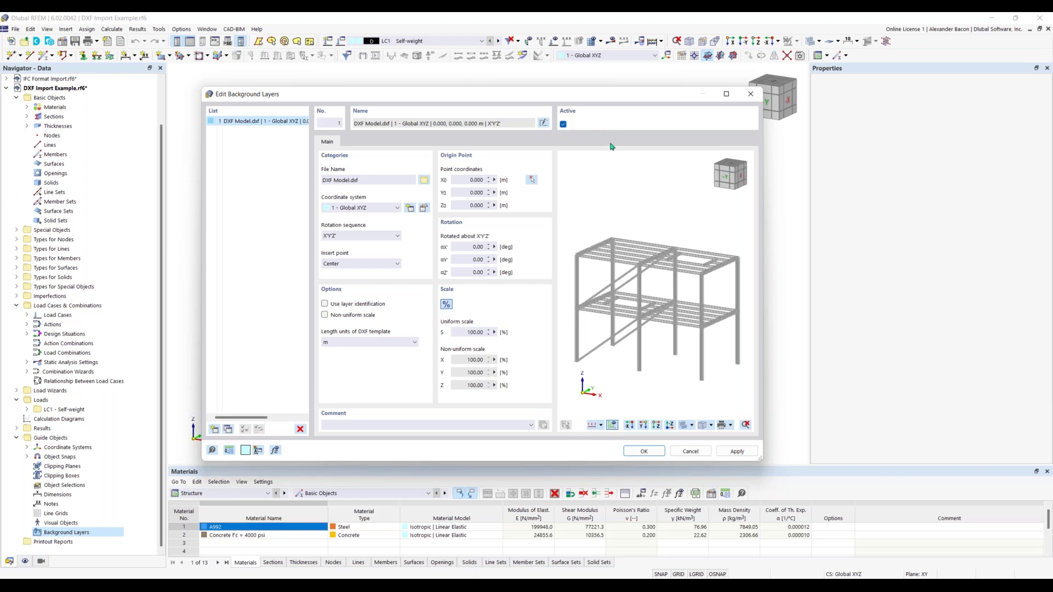
{"action": "left_click", "coordinate": [649, 454]}
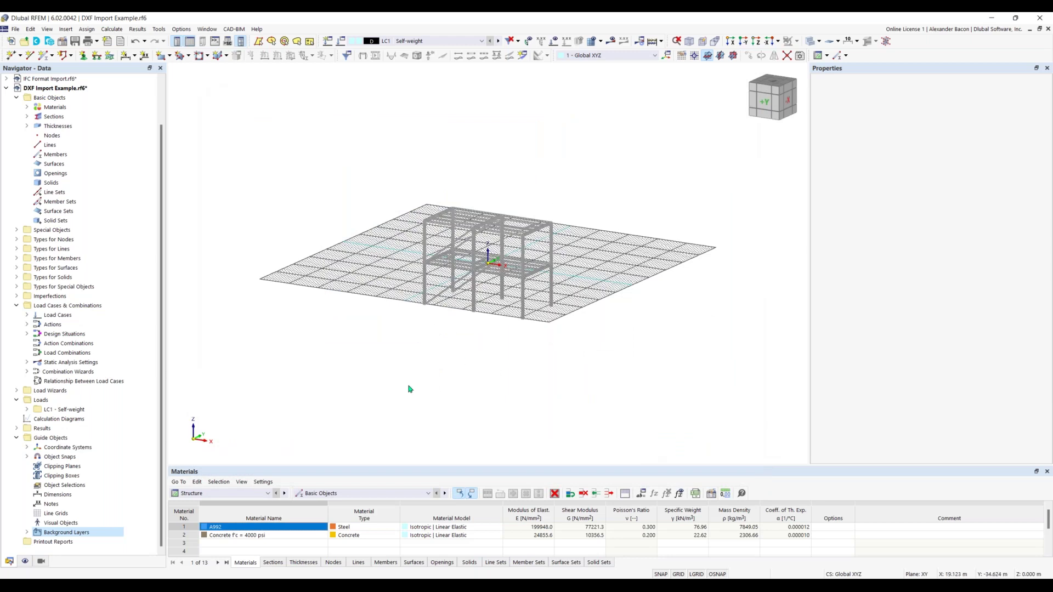
Step: Check the activation options of the DXF Model.dxf background layer
{"action": "left_click", "coordinate": [27, 532]}
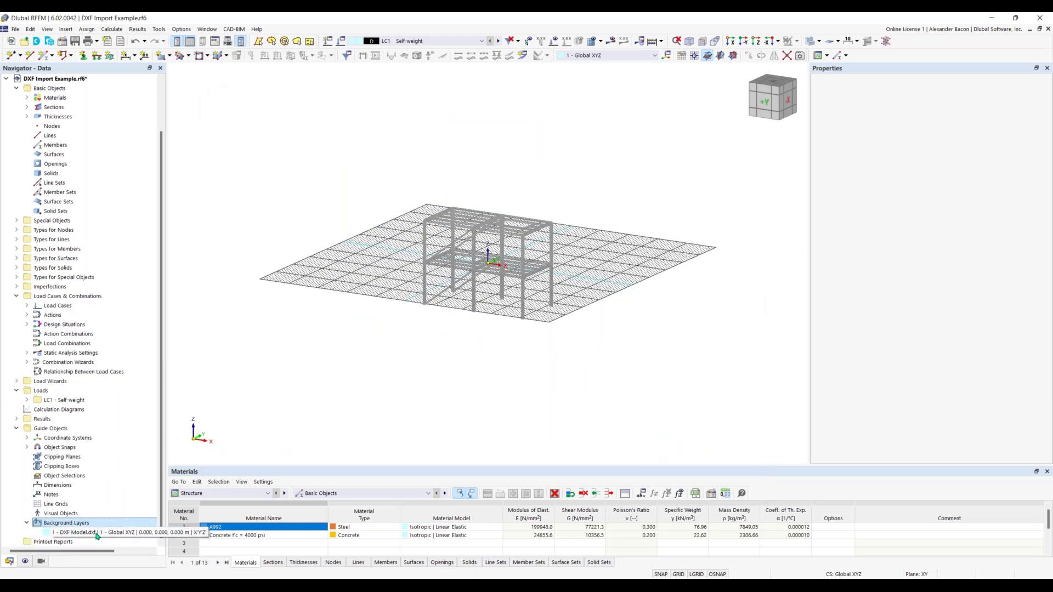
{"action": "right_click", "coordinate": [98, 531]}
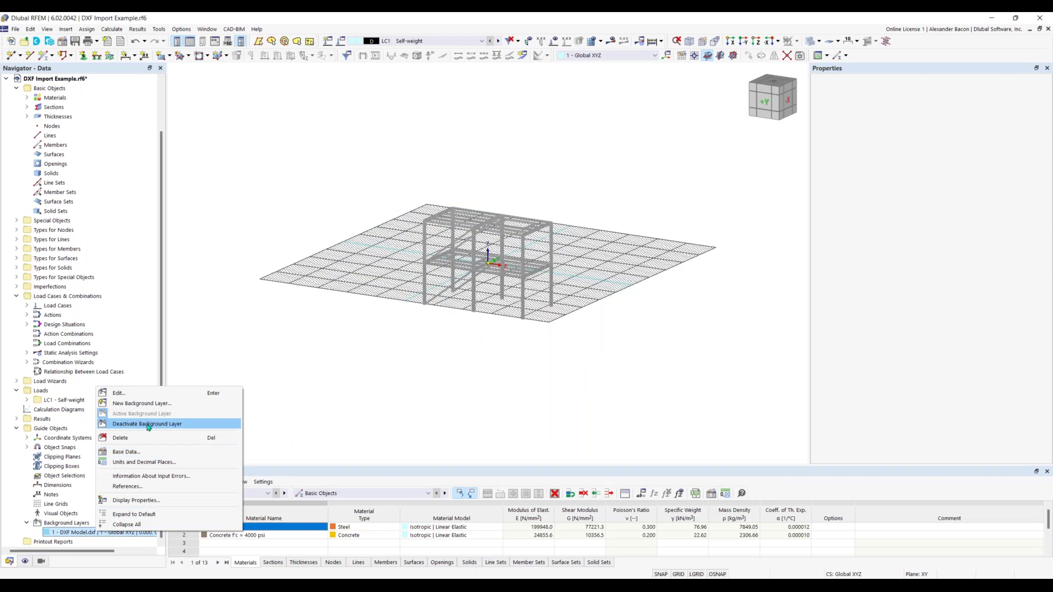
{"action": "left_click", "coordinate": [165, 423]}
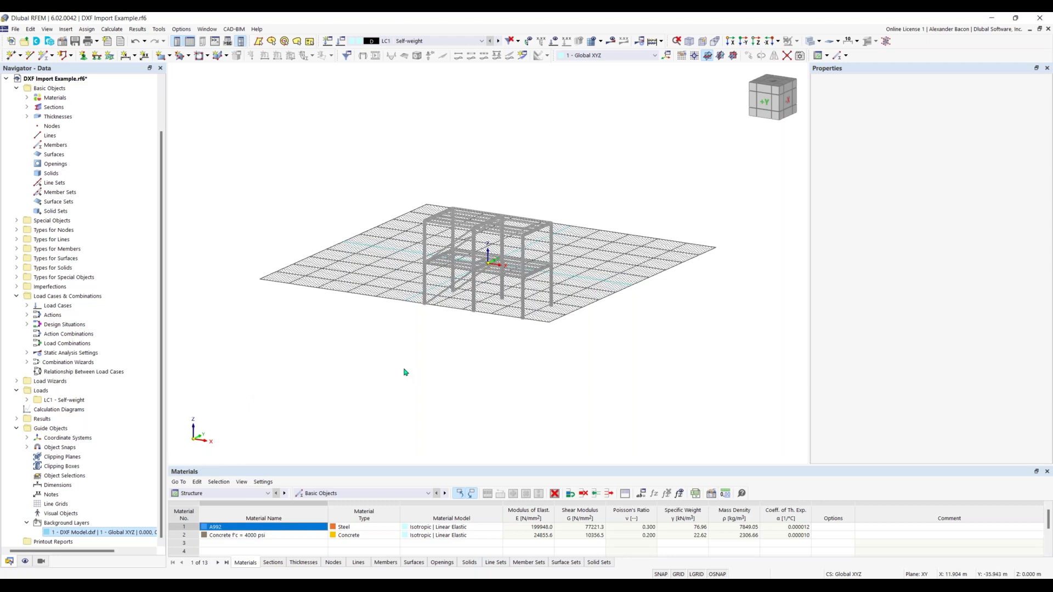
Step: Draw a vertical single line about 7.925 m long from base to top of the braced corner column in the DXF layer
{"action": "scroll", "coordinate": [483, 278], "scroll_direction": "up", "scroll_amount": 5}
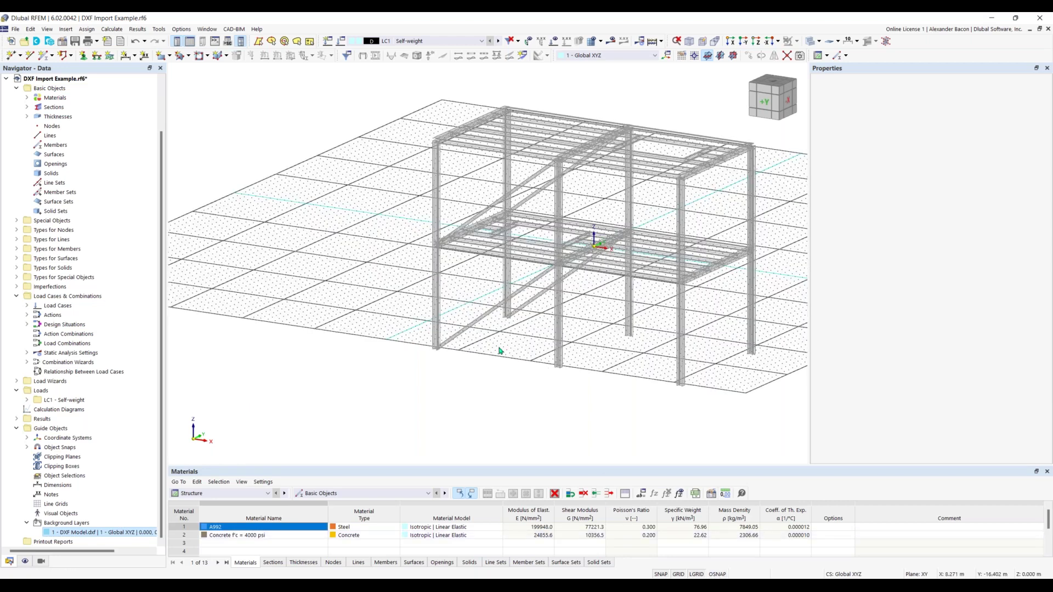
{"action": "middle_click_drag", "start_coordinate": [482, 351], "coordinate": [492, 374], "text": "ctrl"}
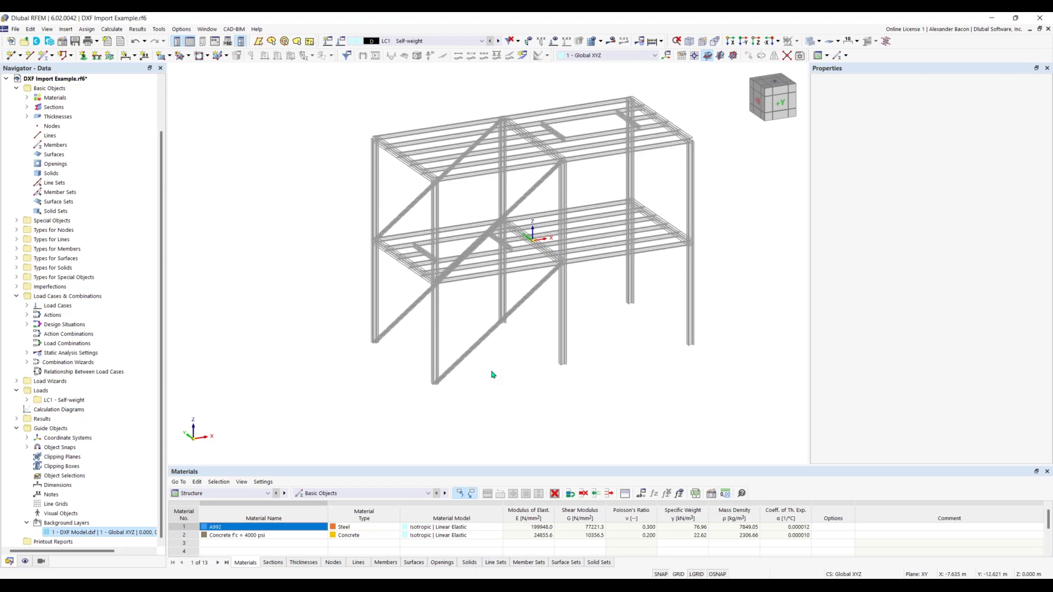
{"action": "double_click", "coordinate": [31, 55]}
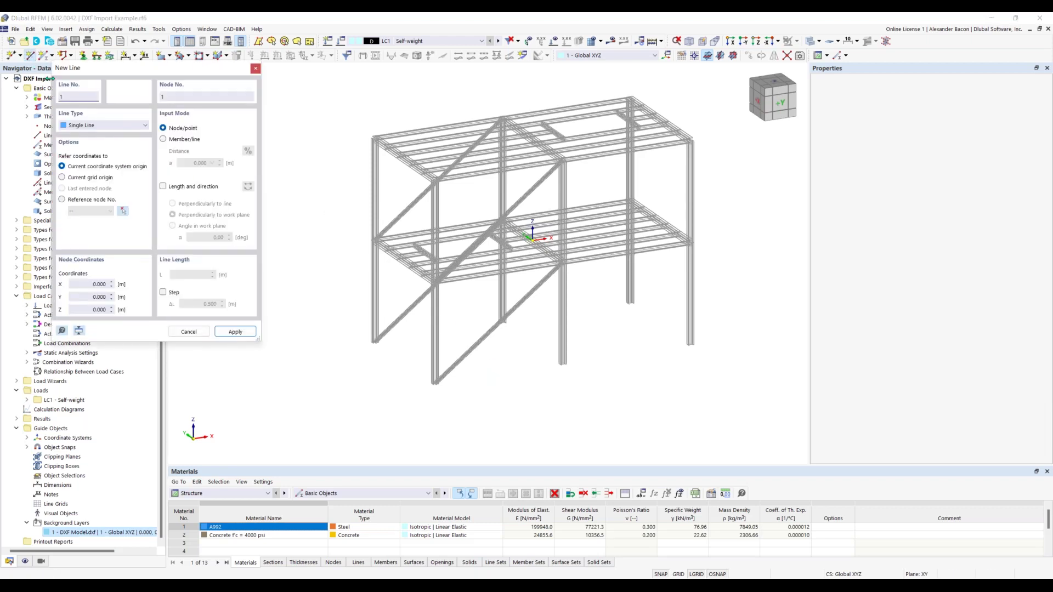
{"action": "scroll", "coordinate": [435, 382], "scroll_direction": "up", "scroll_amount": 4}
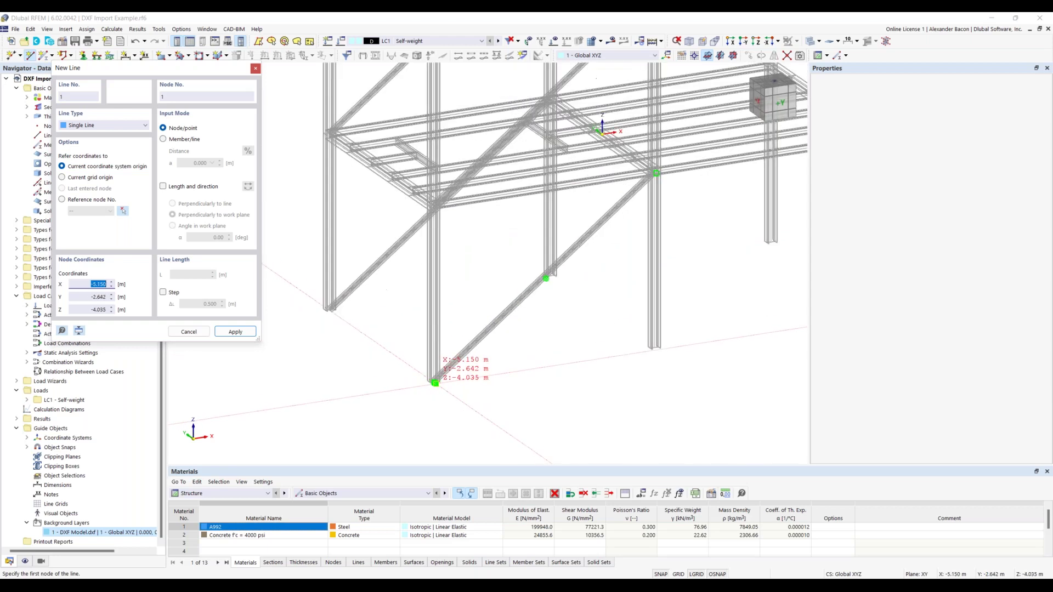
{"action": "scroll", "coordinate": [435, 382], "scroll_direction": "up", "scroll_amount": 5}
{"action": "scroll", "coordinate": [414, 371], "scroll_direction": "up", "scroll_amount": 5}
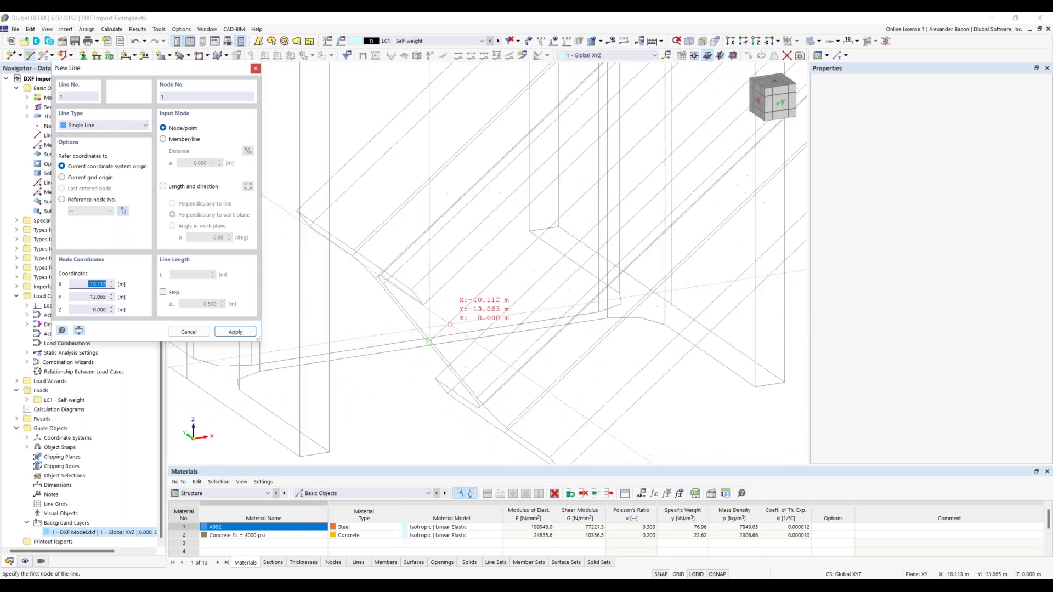
{"action": "left_click", "coordinate": [421, 350]}
{"action": "scroll", "coordinate": [423, 349], "scroll_direction": "down", "scroll_amount": 4}
{"action": "scroll", "coordinate": [433, 335], "scroll_direction": "down", "scroll_amount": 5}
{"action": "scroll", "coordinate": [450, 181], "scroll_direction": "up", "scroll_amount": 8}
{"action": "scroll", "coordinate": [433, 201], "scroll_direction": "up", "scroll_amount": 6}
{"action": "scroll", "coordinate": [424, 228], "scroll_direction": "up", "scroll_amount": 2}
{"action": "key", "text": "Escape"}
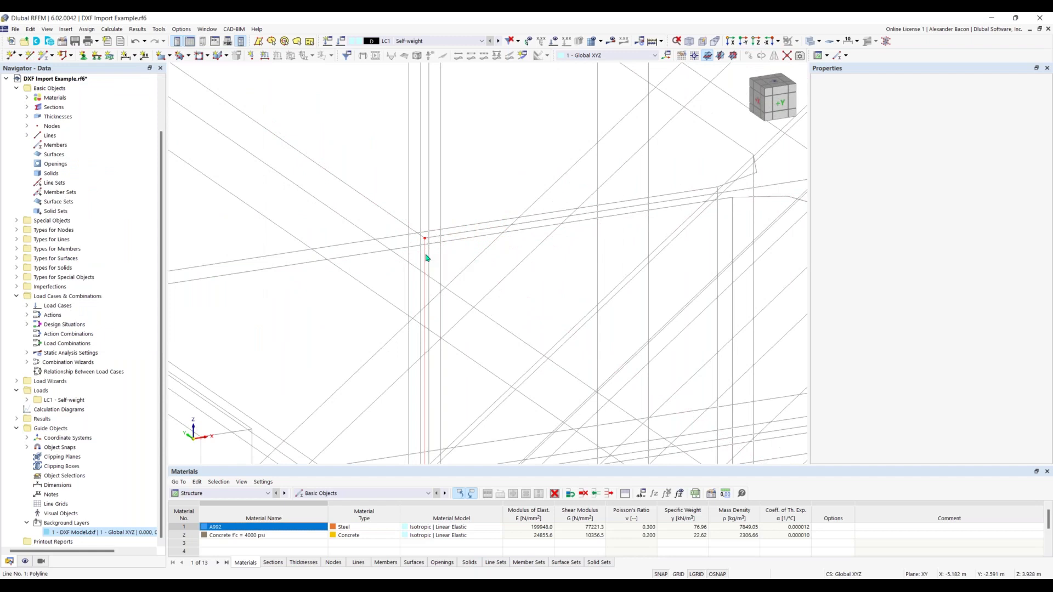
Step: Add a beam member to the drawn column line with the AISC 15 section W 8x35 and A992 steel
{"action": "double_click", "coordinate": [427, 258]}
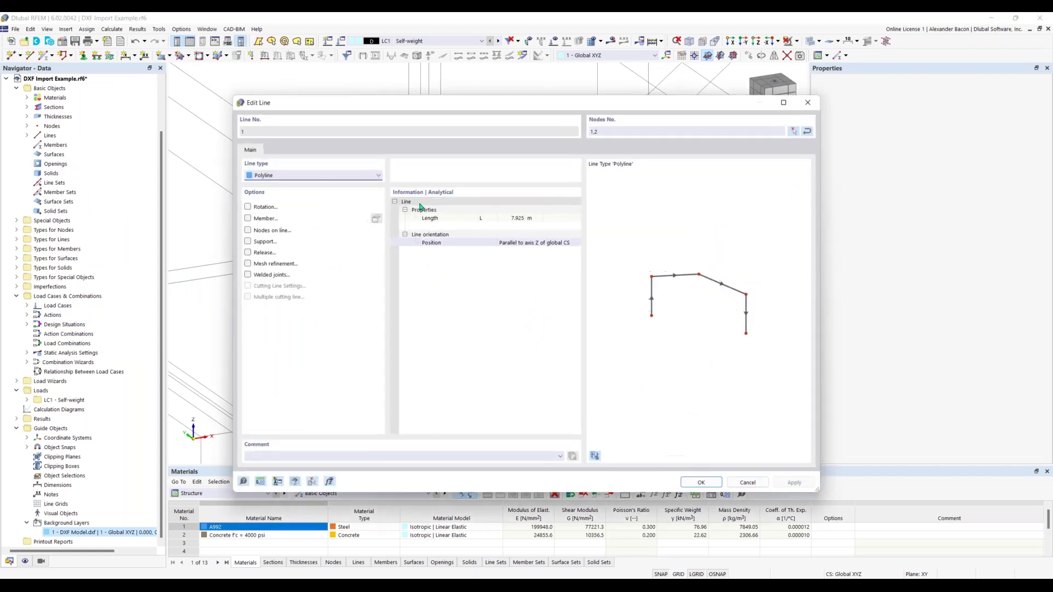
{"action": "left_click", "coordinate": [248, 219]}
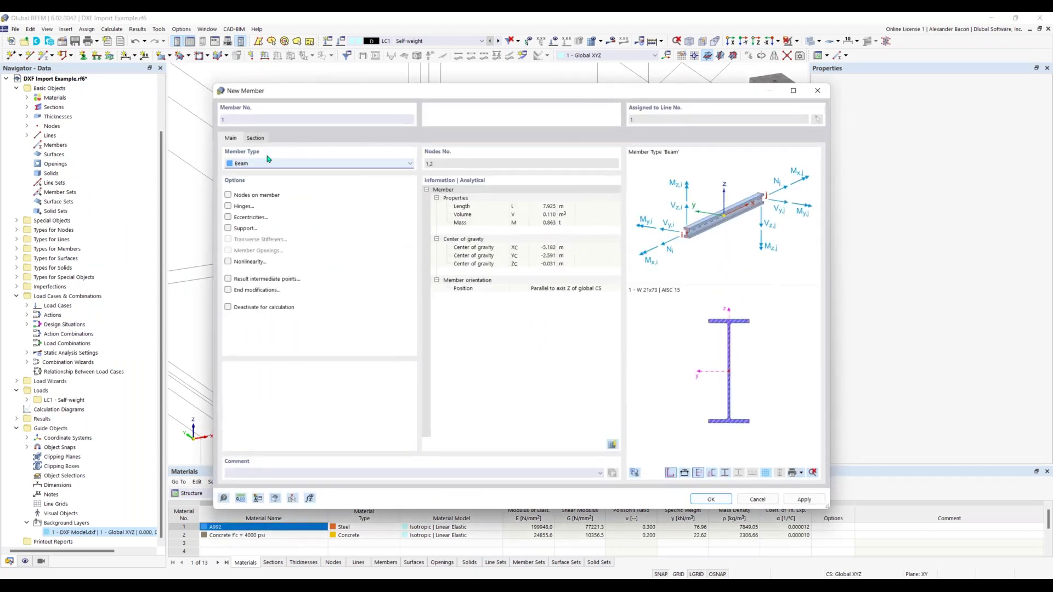
{"action": "left_click", "coordinate": [256, 139]}
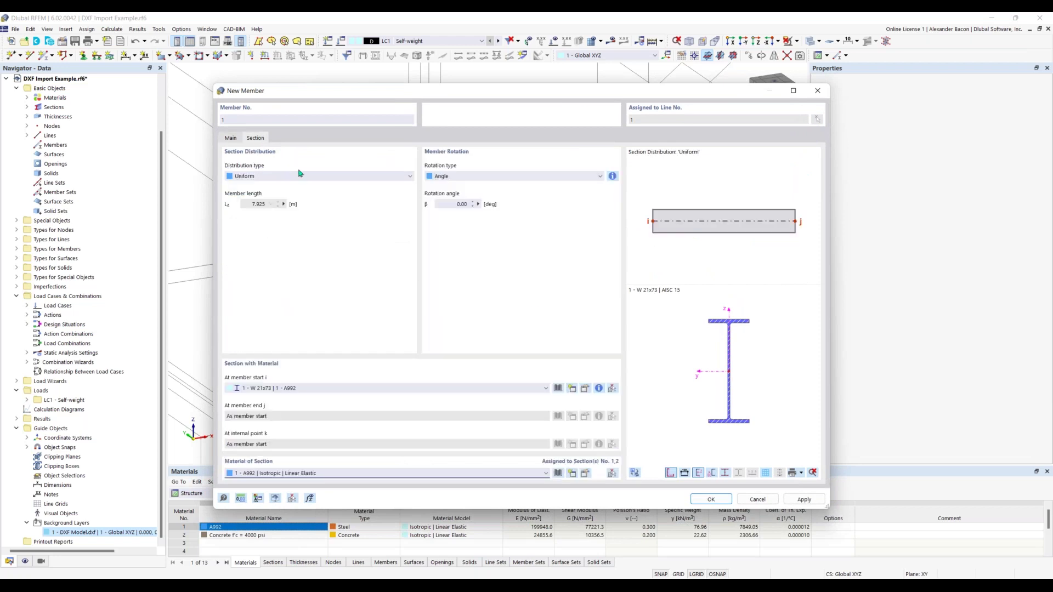
{"action": "left_click", "coordinate": [558, 388]}
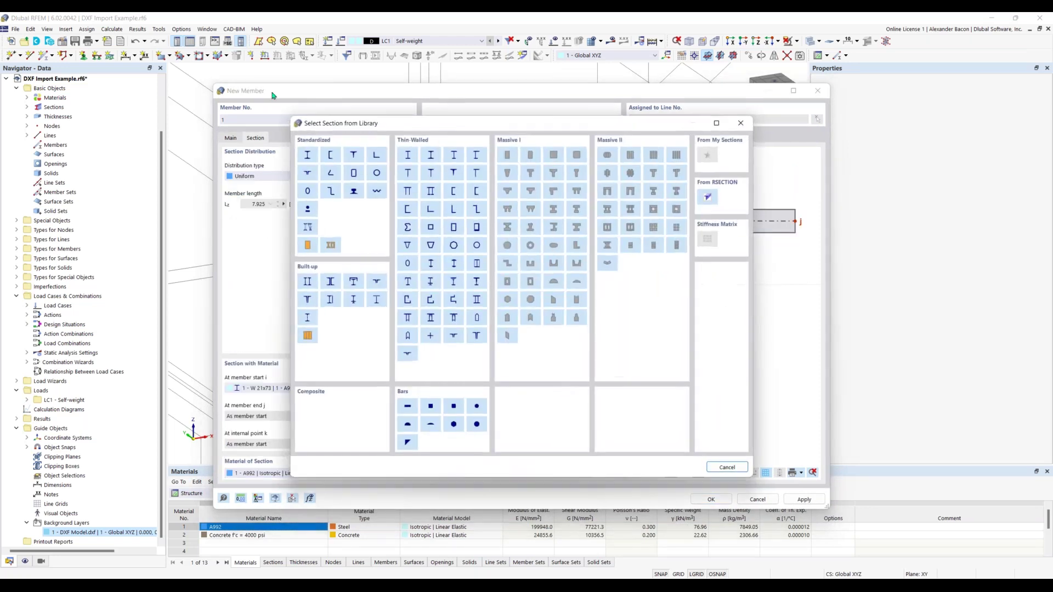
{"action": "left_click", "coordinate": [308, 155]}
{"action": "left_click", "coordinate": [239, 149]}
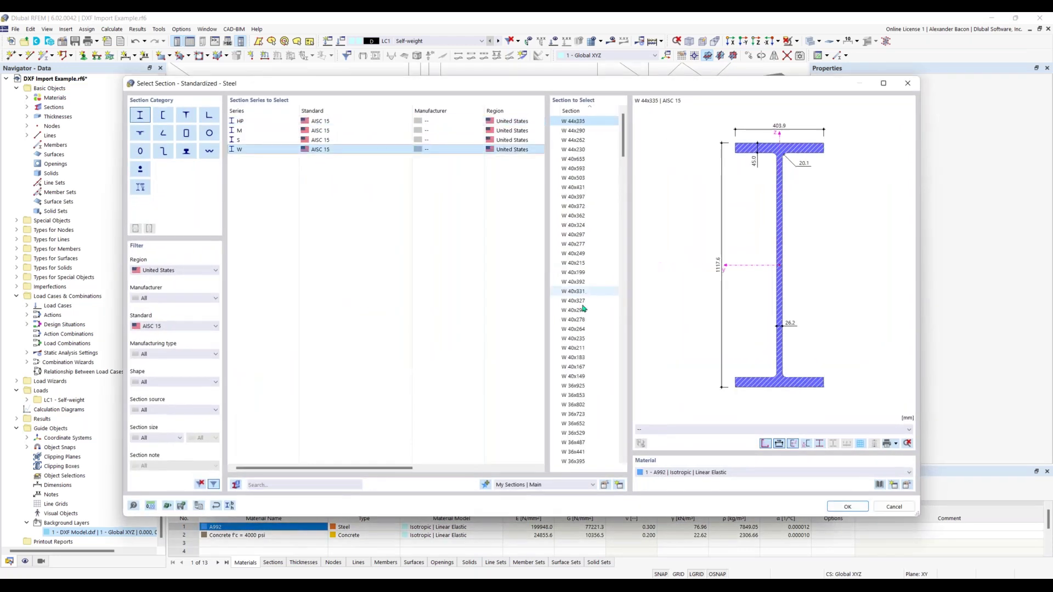
{"action": "scroll", "coordinate": [598, 292], "scroll_direction": "down", "scroll_amount": 5}
{"action": "left_click_drag", "start_coordinate": [622, 181], "coordinate": [638, 460]}
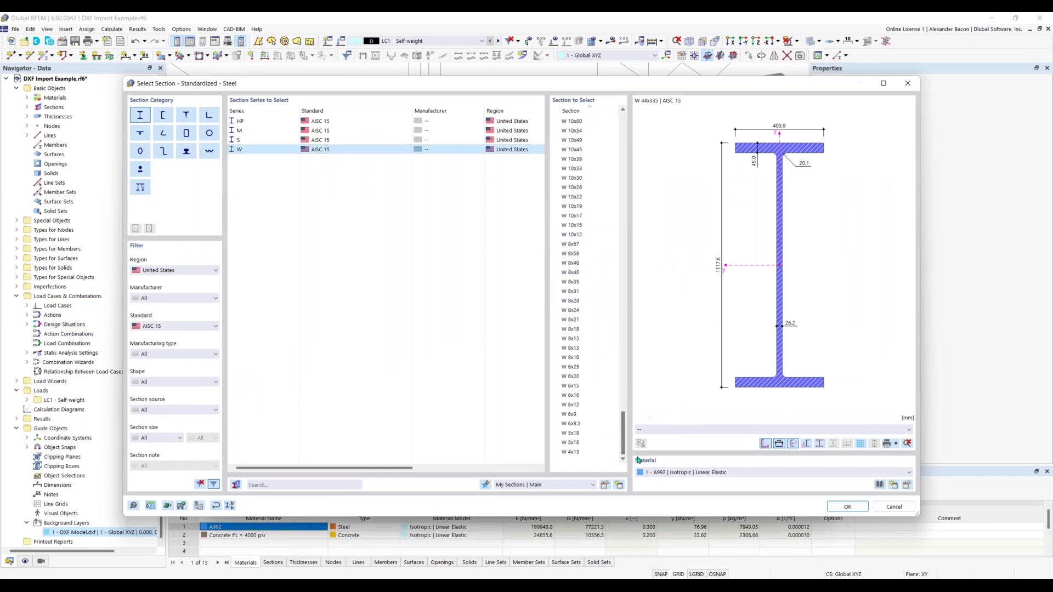
{"action": "left_click", "coordinate": [579, 281]}
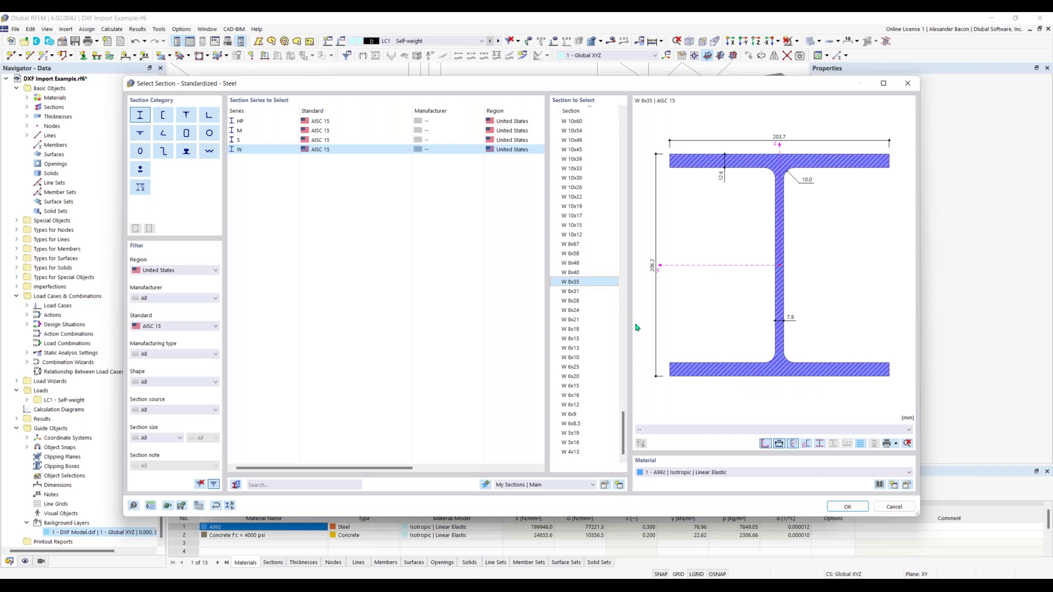
{"action": "left_click", "coordinate": [846, 507]}
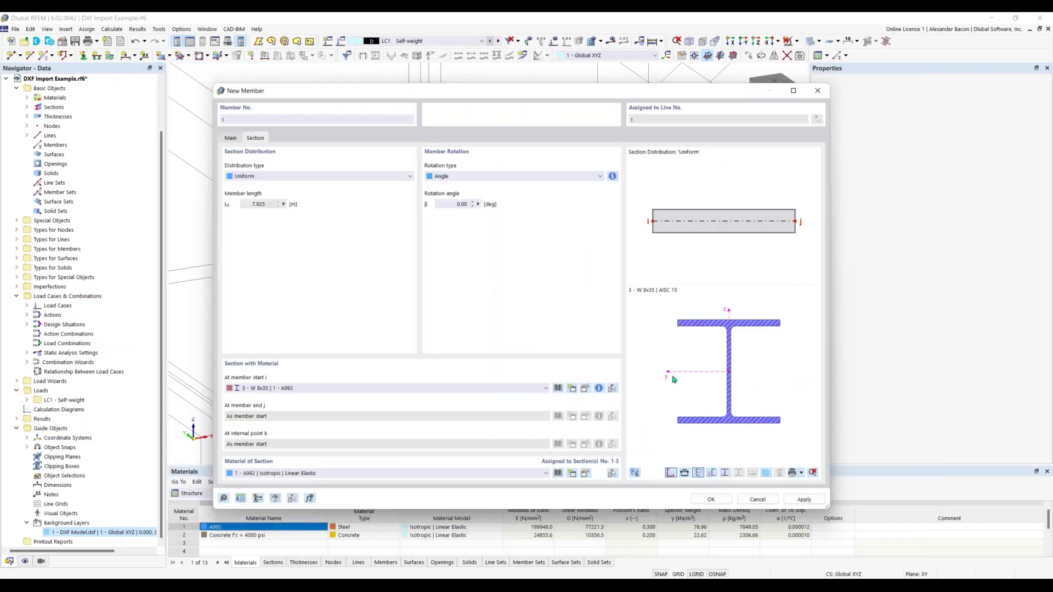
{"action": "left_click", "coordinate": [699, 500]}
{"action": "left_click", "coordinate": [700, 487]}
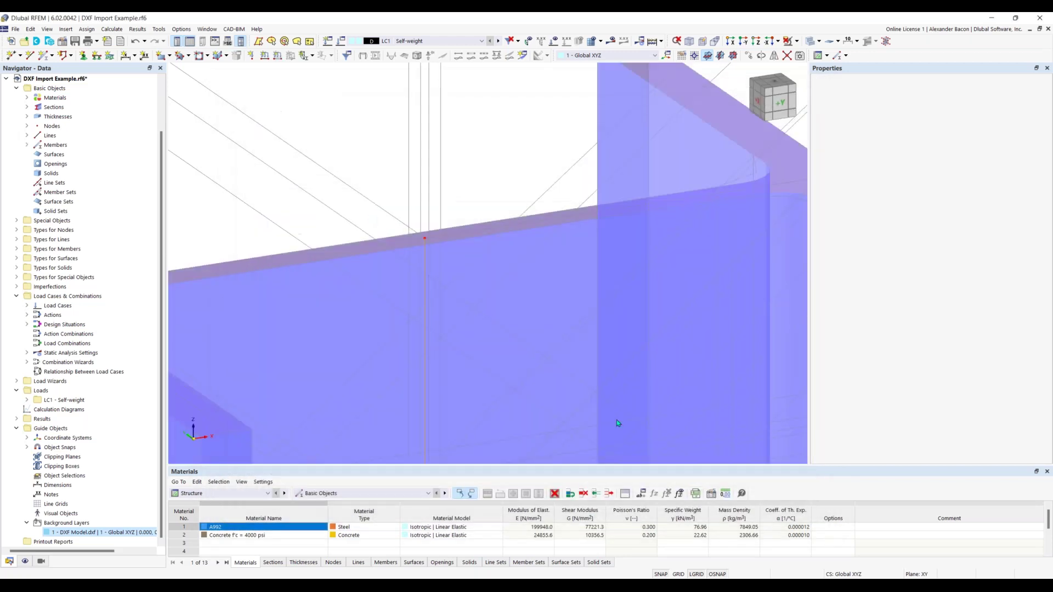
Step: Examine how the modelled column member fits the surrounding columns, beams and braces of the DXF background layer
{"action": "scroll", "coordinate": [616, 419], "scroll_direction": "down", "scroll_amount": 5}
{"action": "scroll", "coordinate": [602, 131], "scroll_direction": "down", "scroll_amount": 3}
{"action": "middle_click_drag", "start_coordinate": [577, 166], "coordinate": [495, 238]}
{"action": "scroll", "coordinate": [458, 296], "scroll_direction": "down", "scroll_amount": 5}
{"action": "middle_click_drag", "start_coordinate": [482, 357], "coordinate": [421, 318]}
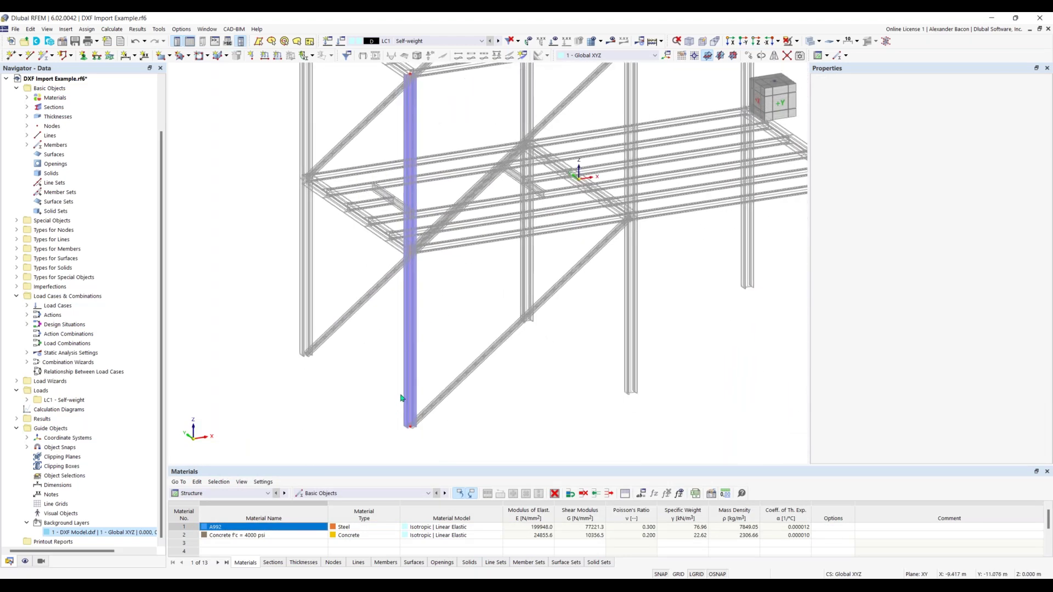
{"action": "scroll", "coordinate": [556, 363], "scroll_direction": "down", "scroll_amount": 3}
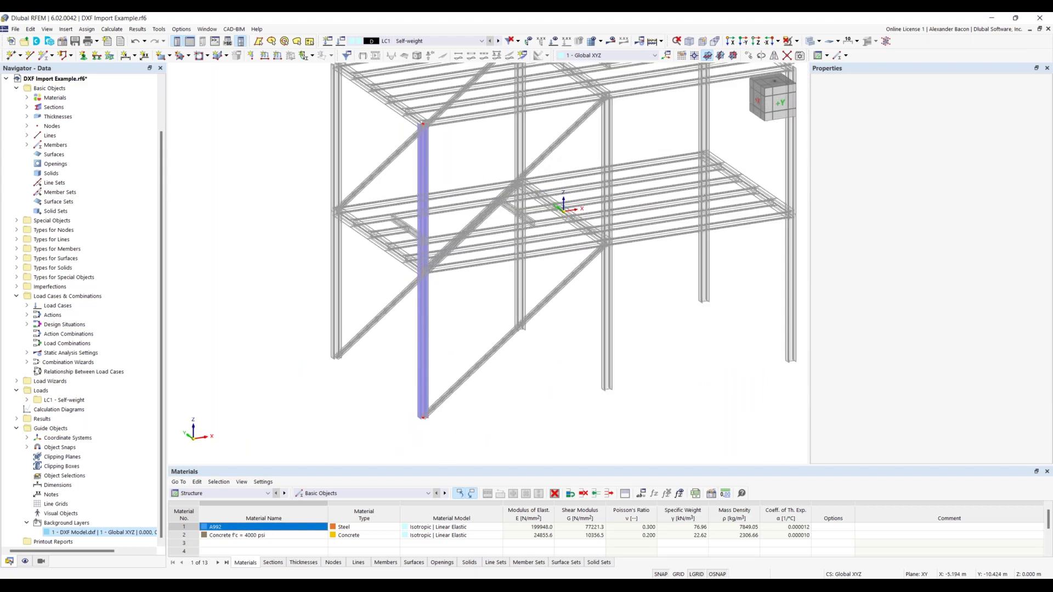
{"action": "middle_click_drag", "start_coordinate": [554, 190], "coordinate": [521, 218]}
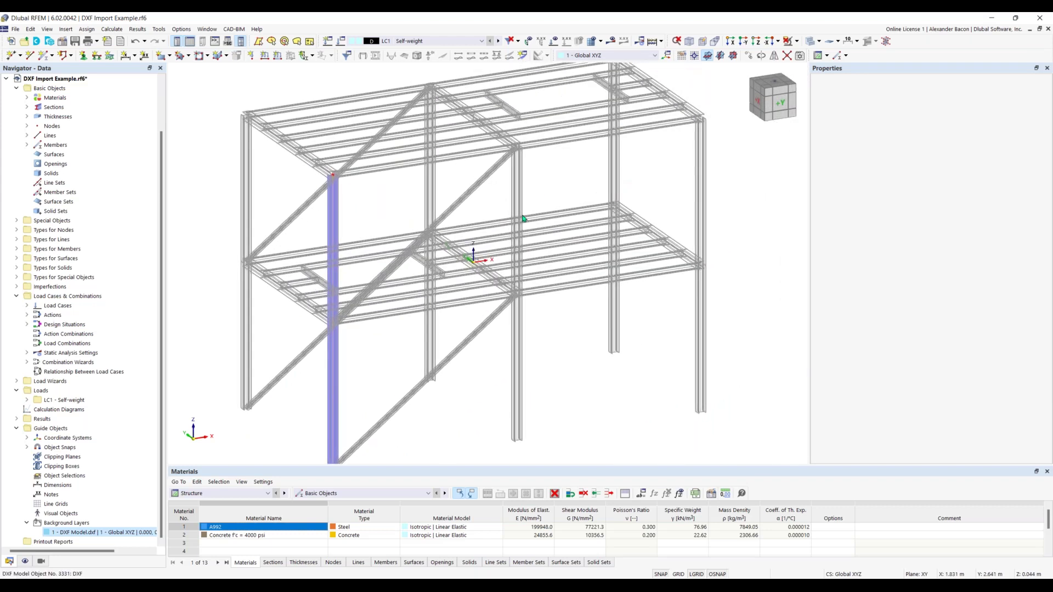
{"action": "scroll", "coordinate": [255, 357], "scroll_direction": "up", "scroll_amount": 2}
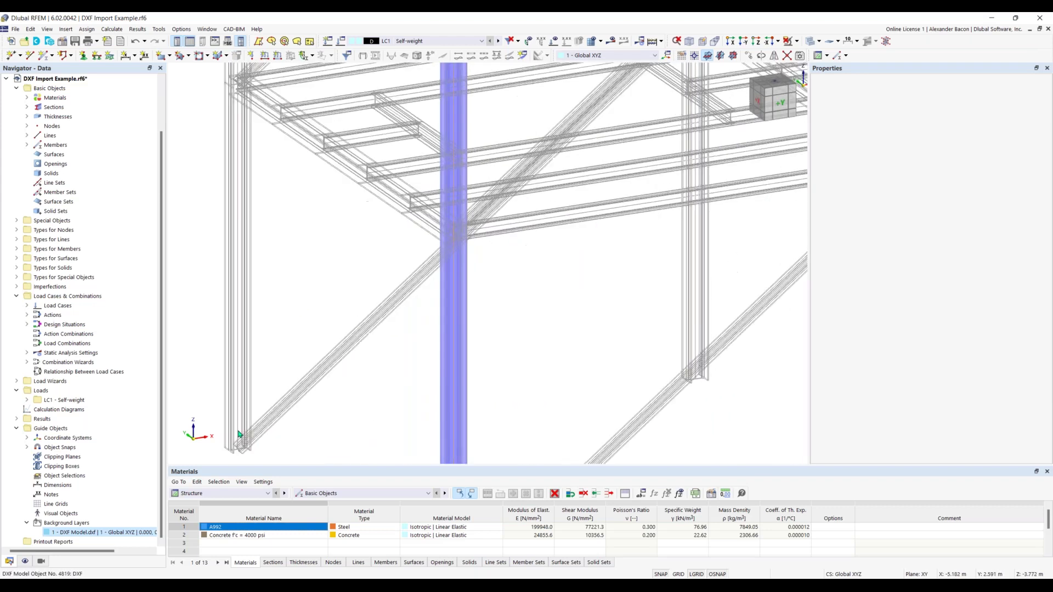
{"action": "scroll", "coordinate": [400, 308], "scroll_direction": "down", "scroll_amount": 3}
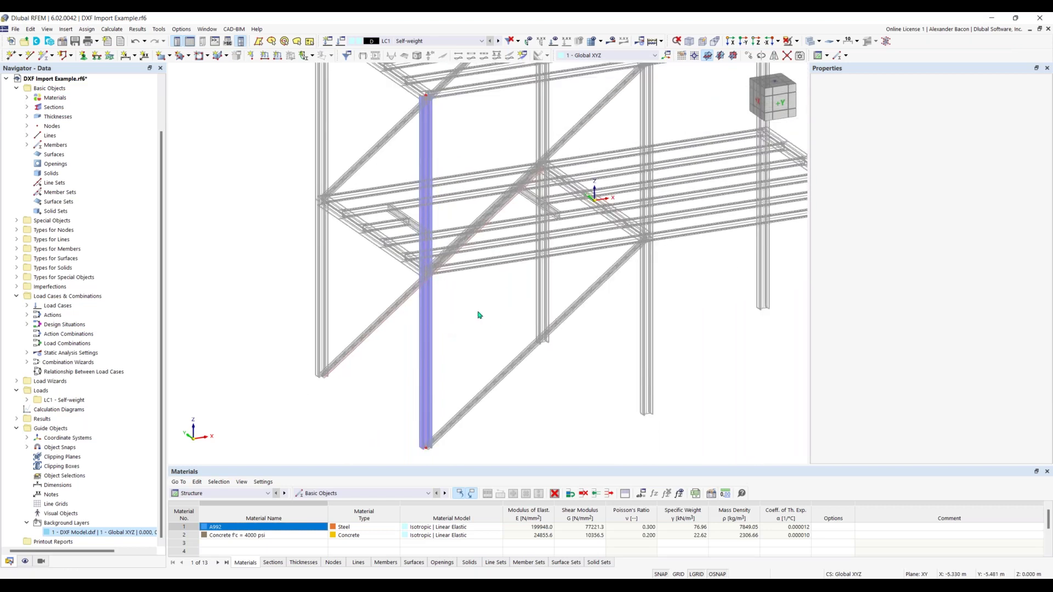
{"action": "scroll", "coordinate": [586, 247], "scroll_direction": "down", "scroll_amount": 2}
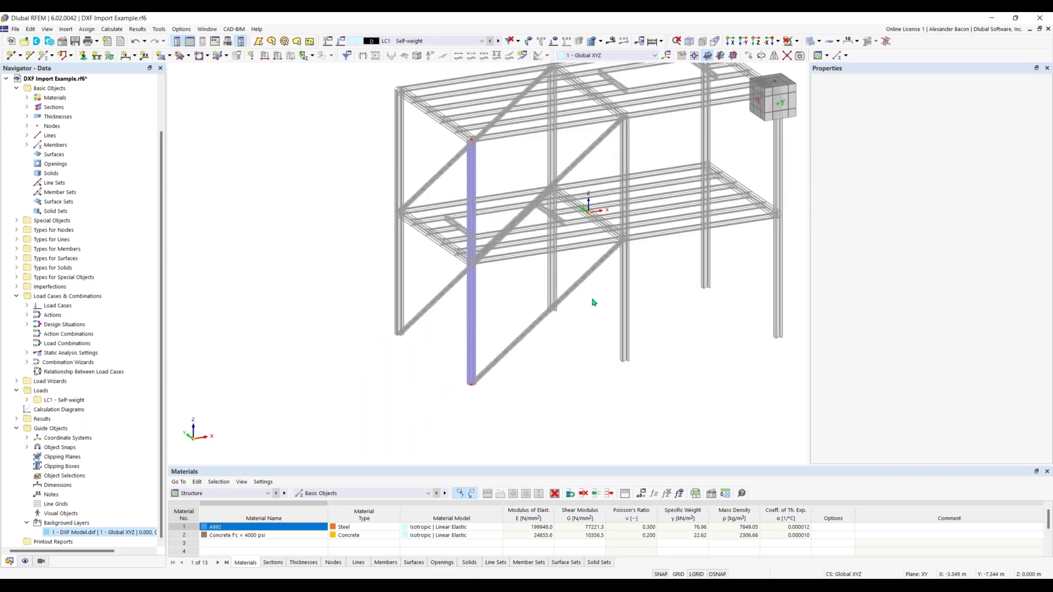
Step: Delete the traced corner column member together with its line and nodes
{"action": "scroll", "coordinate": [621, 268], "scroll_direction": "down", "scroll_amount": 3}
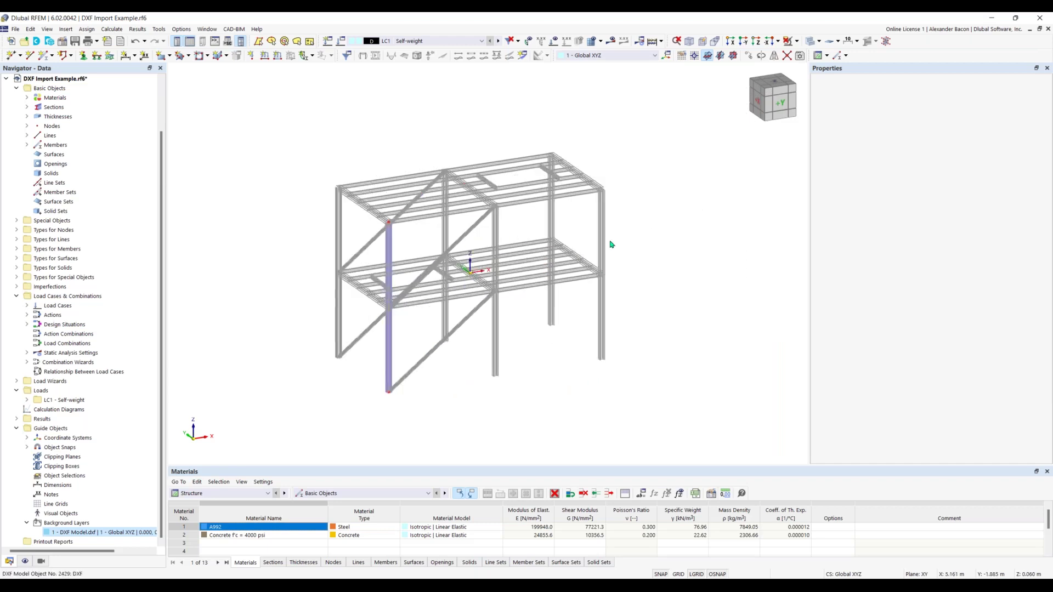
{"action": "left_click_drag", "start_coordinate": [453, 200], "coordinate": [307, 348]}
{"action": "left_click", "coordinate": [458, 336]}
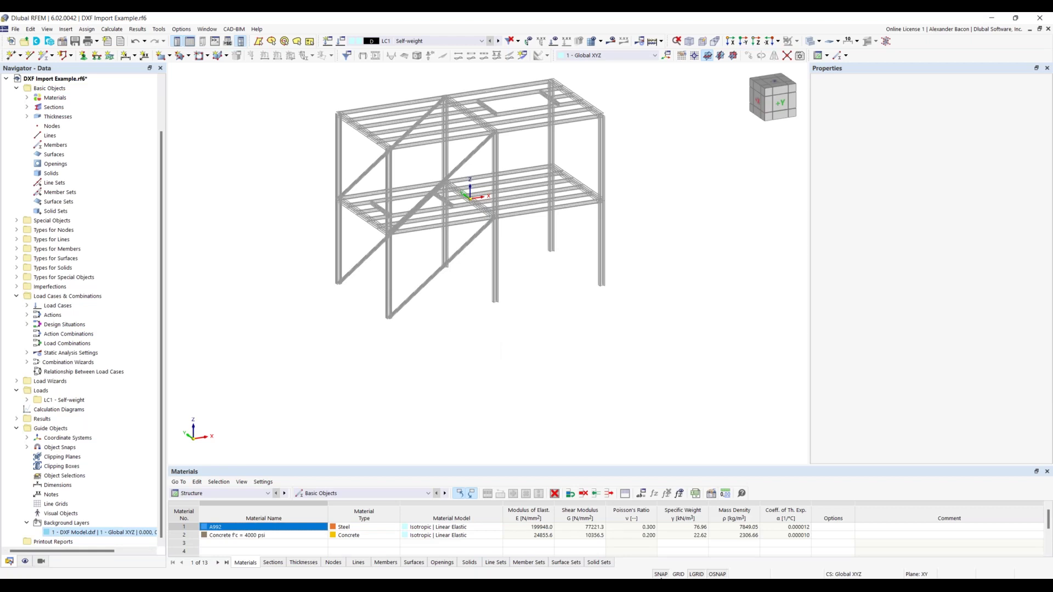
Step: Switch to AutoCAD and turn on layer 0 in the DXF Model.dwg drawing
{"action": "left_click", "coordinate": [645, 535]}
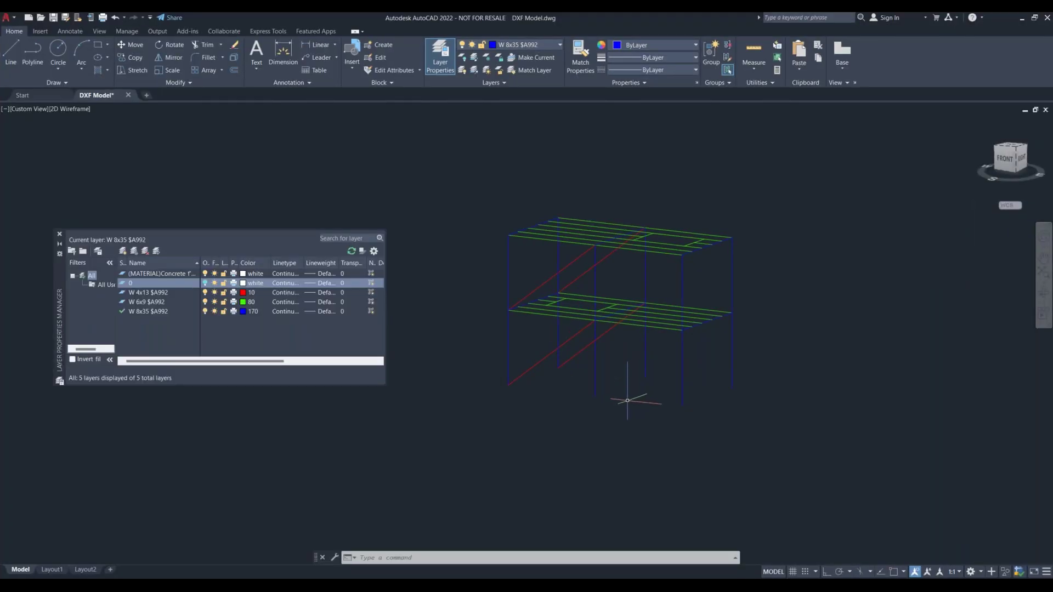
{"action": "scroll", "coordinate": [614, 361], "scroll_direction": "up", "scroll_amount": 2}
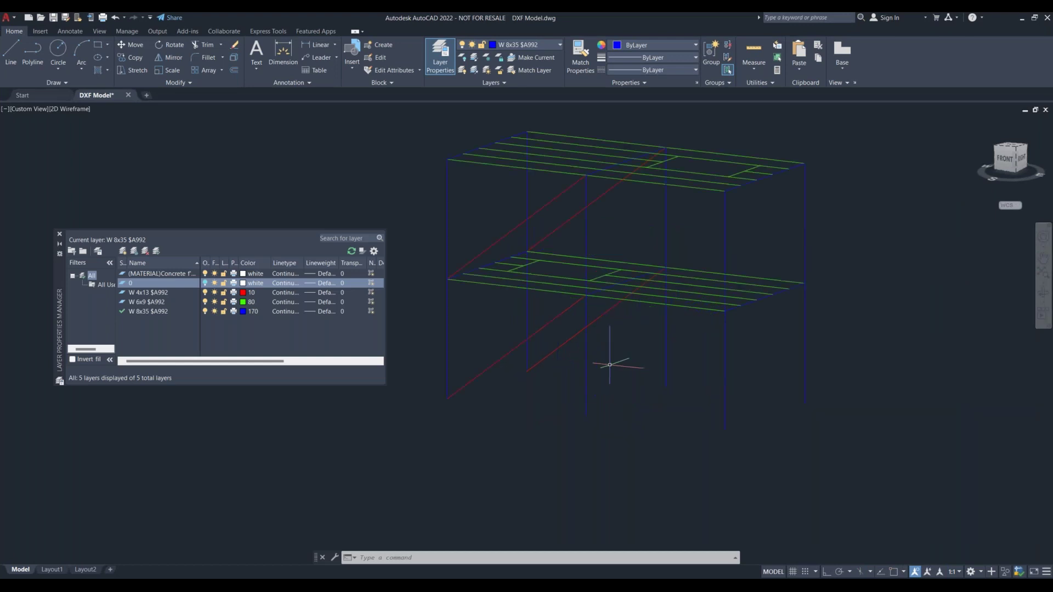
{"action": "left_click", "coordinate": [205, 283]}
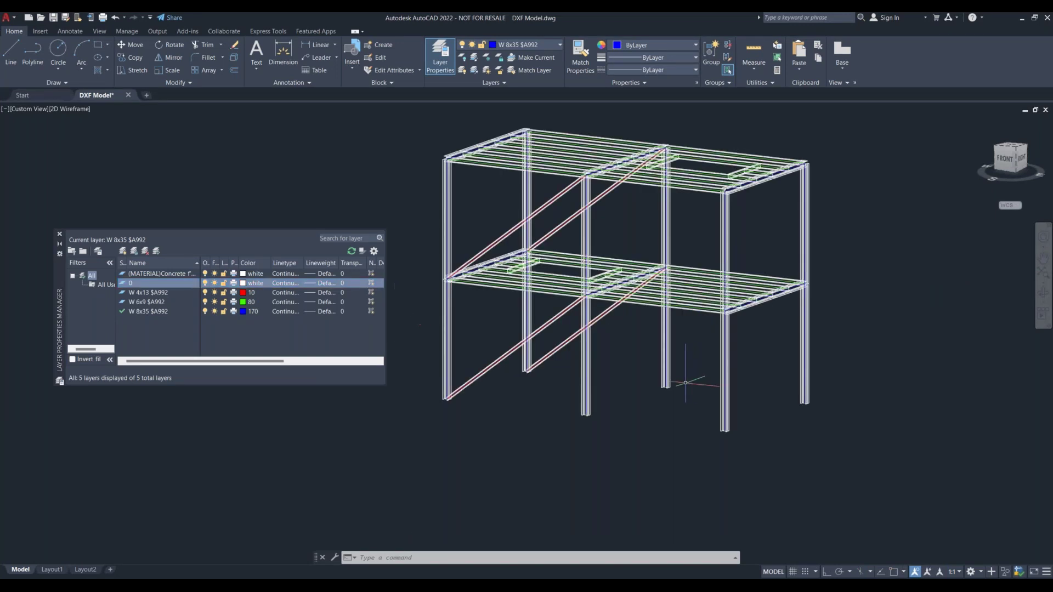
Step: Examine the coloured centerlines of the columns, beams and braces inside the white section outlines of the frame
{"action": "middle_click_drag", "start_coordinate": [623, 384], "coordinate": [549, 383], "text": "shift"}
{"action": "right_click", "coordinate": [617, 408], "text": "shift"}
{"action": "left_click", "coordinate": [621, 404]}
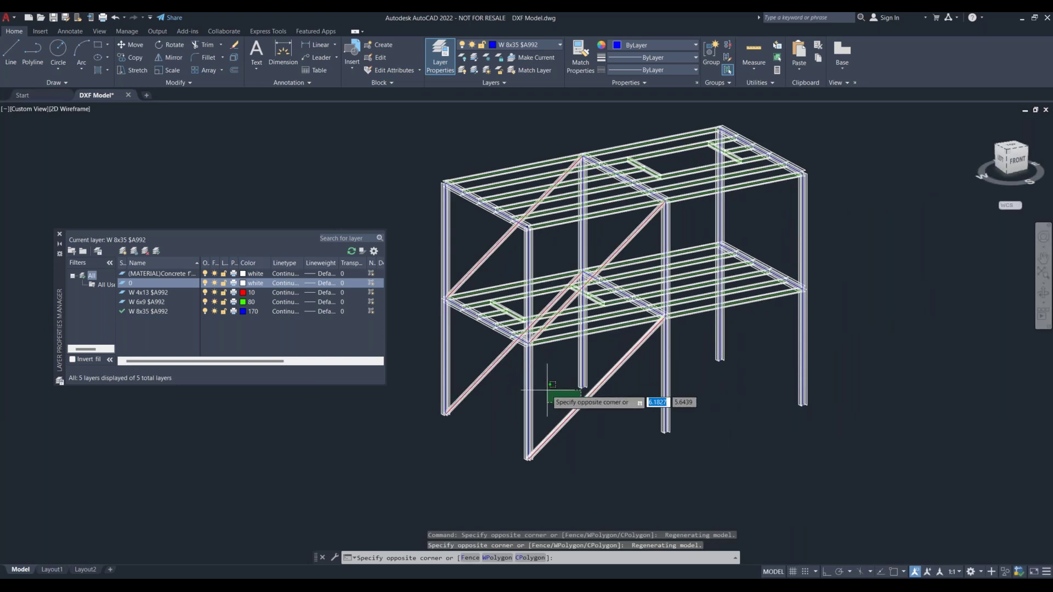
{"action": "key", "text": "Escape"}
{"action": "scroll", "coordinate": [549, 372], "scroll_direction": "up", "scroll_amount": 5}
{"action": "scroll", "coordinate": [540, 364], "scroll_direction": "down", "scroll_amount": 3}
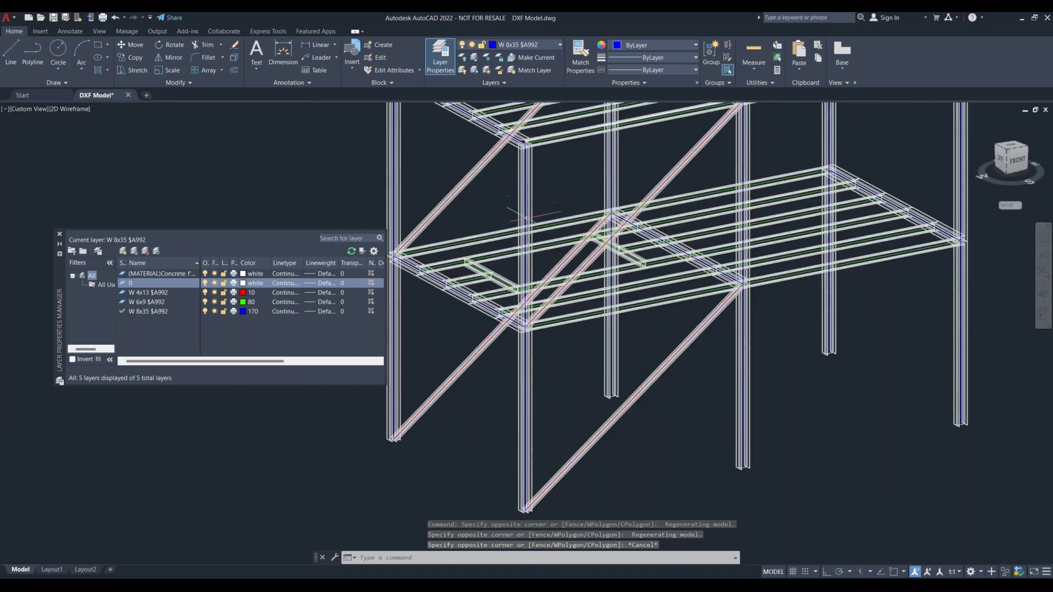
{"action": "middle_click_drag", "start_coordinate": [555, 244], "coordinate": [513, 334]}
{"action": "middle_click_drag", "start_coordinate": [431, 434], "coordinate": [512, 373]}
{"action": "scroll", "coordinate": [521, 228], "scroll_direction": "down", "scroll_amount": 1}
{"action": "scroll", "coordinate": [445, 265], "scroll_direction": "up", "scroll_amount": 6}
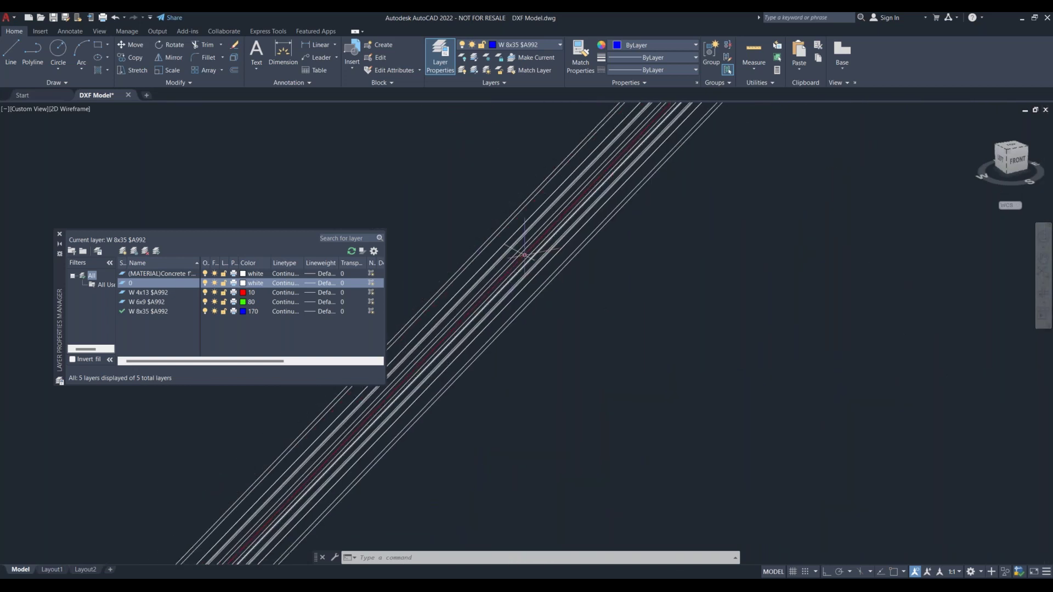
{"action": "scroll", "coordinate": [521, 255], "scroll_direction": "down", "scroll_amount": 6}
{"action": "scroll", "coordinate": [472, 451], "scroll_direction": "up", "scroll_amount": 6}
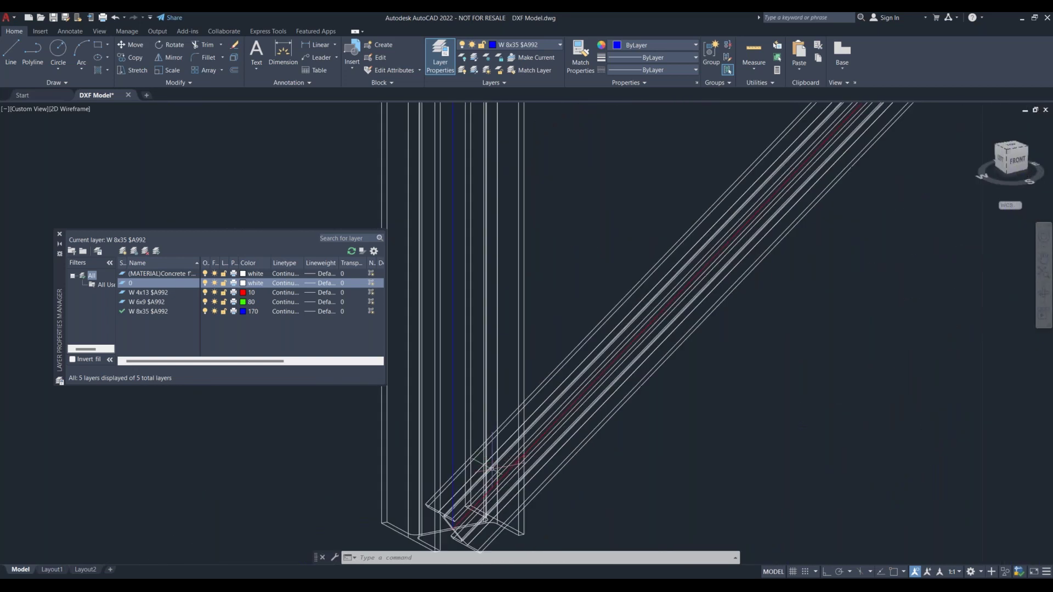
{"action": "scroll", "coordinate": [485, 463], "scroll_direction": "down", "scroll_amount": 6}
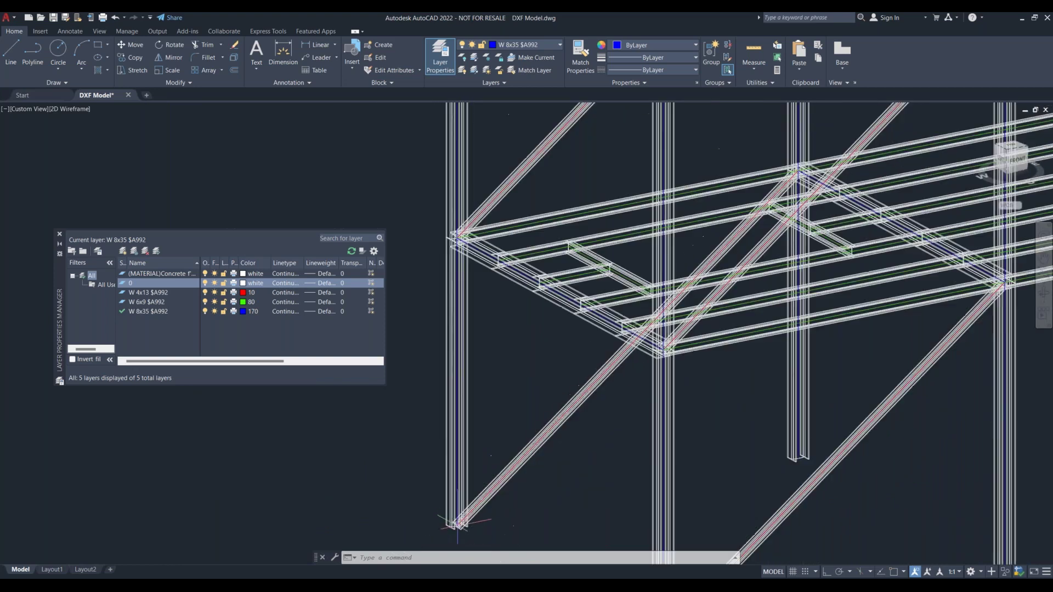
{"action": "scroll", "coordinate": [485, 462], "scroll_direction": "up", "scroll_amount": 2}
{"action": "scroll", "coordinate": [601, 362], "scroll_direction": "up", "scroll_amount": 3}
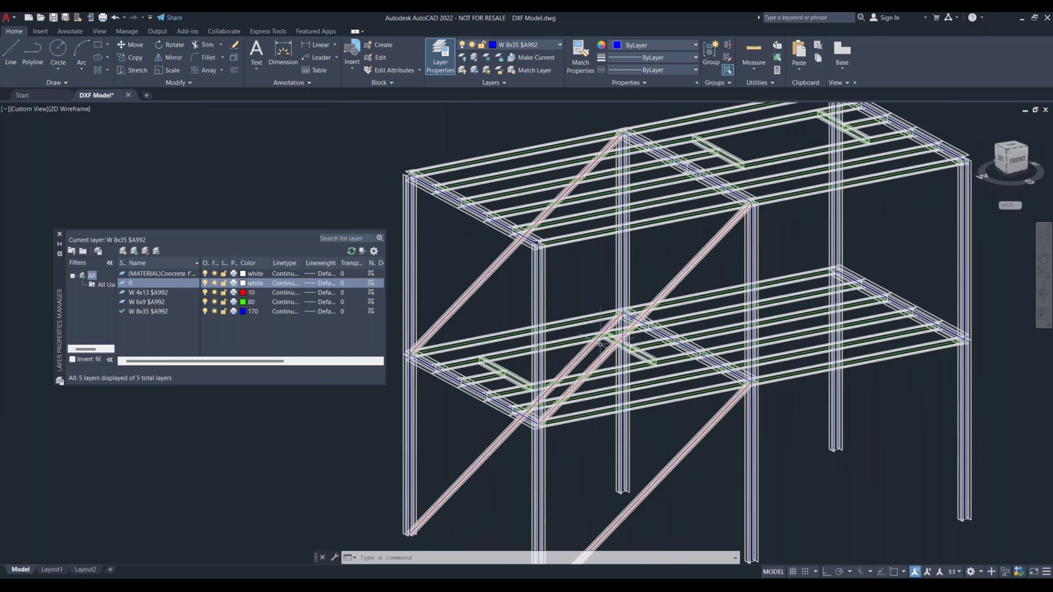
Step: Inspect the name of the W 4x13 $A992 layer, highlighting its material part
{"action": "left_click", "coordinate": [167, 292]}
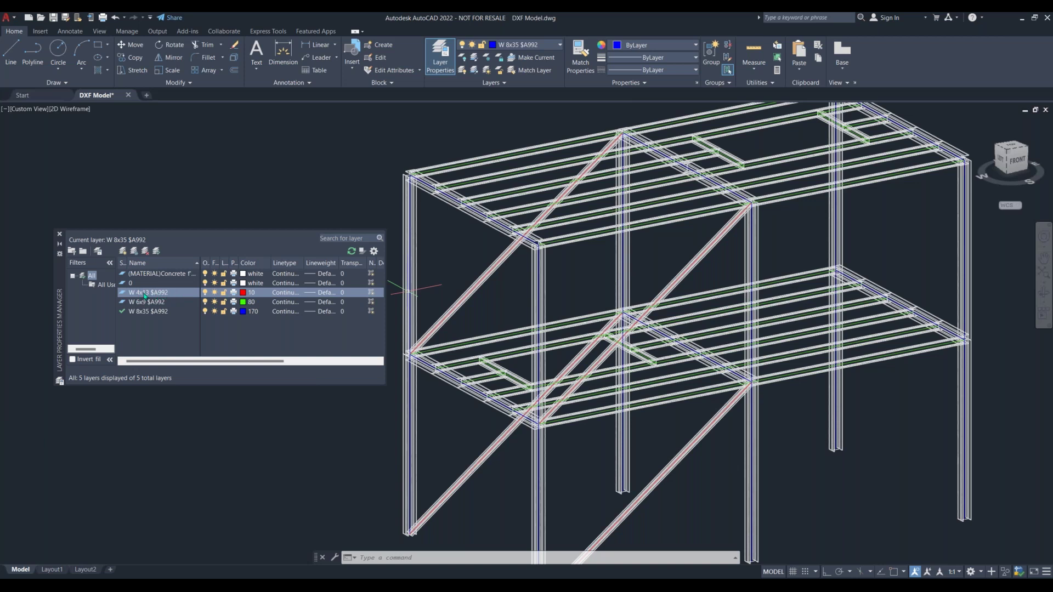
{"action": "left_click", "coordinate": [152, 293]}
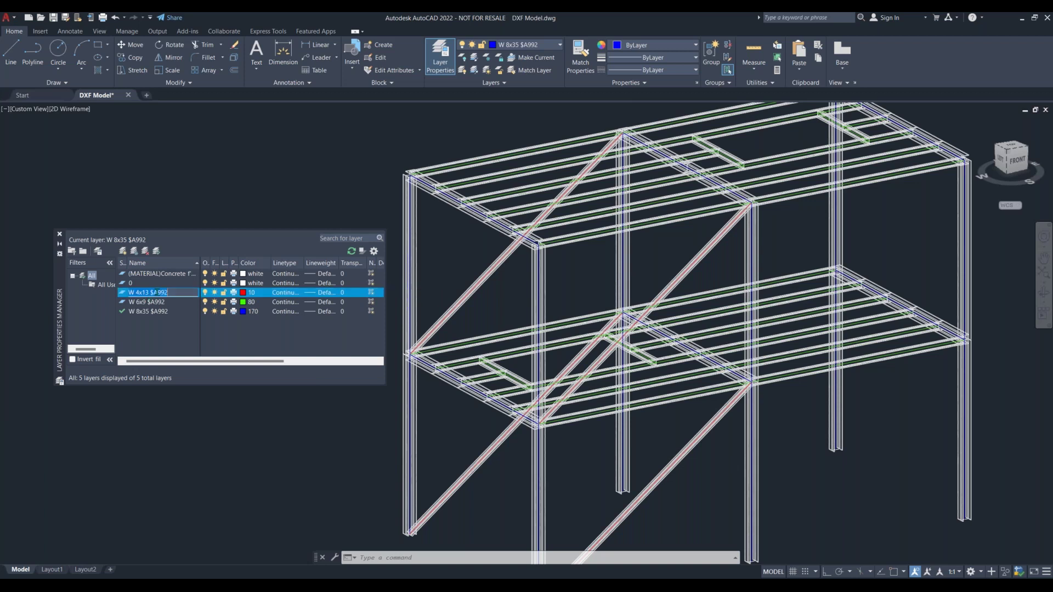
{"action": "left_click", "coordinate": [152, 292]}
{"action": "left_click_drag", "start_coordinate": [150, 292], "coordinate": [170, 293]}
{"action": "key", "text": "Return"}
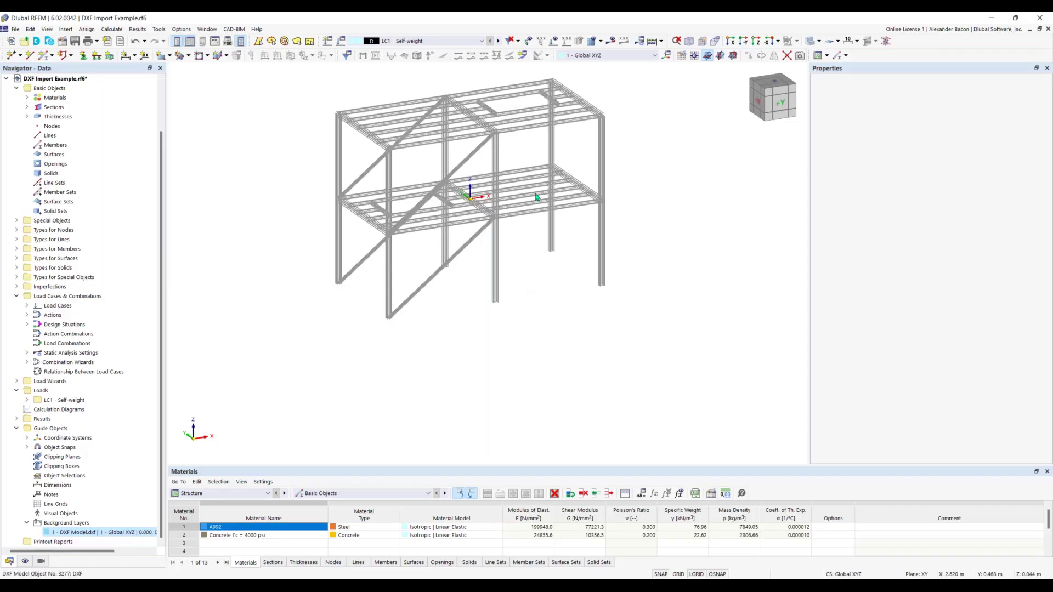
Step: Switch to RFEM and delete the DXF Model.dxf background layer
{"action": "middle_click_drag", "start_coordinate": [584, 286], "coordinate": [583, 327]}
{"action": "right_click", "coordinate": [120, 532]}
{"action": "left_click", "coordinate": [163, 439]}
{"action": "left_click", "coordinate": [535, 331]}
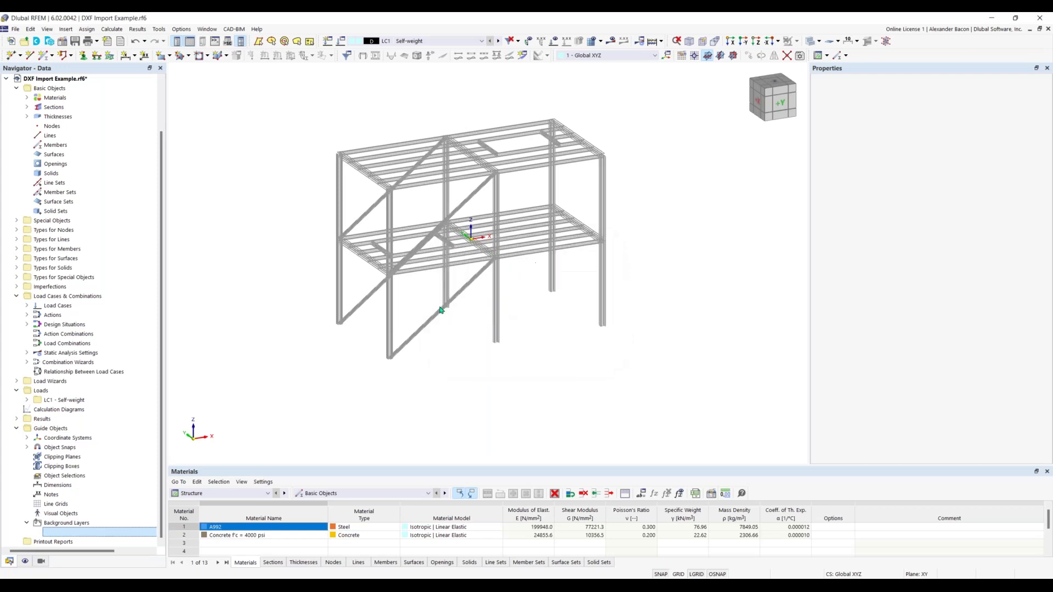
Step: Start a DXF import and open the file DXF Model.dxf from the Revit Integration folder
{"action": "left_click", "coordinate": [15, 29]}
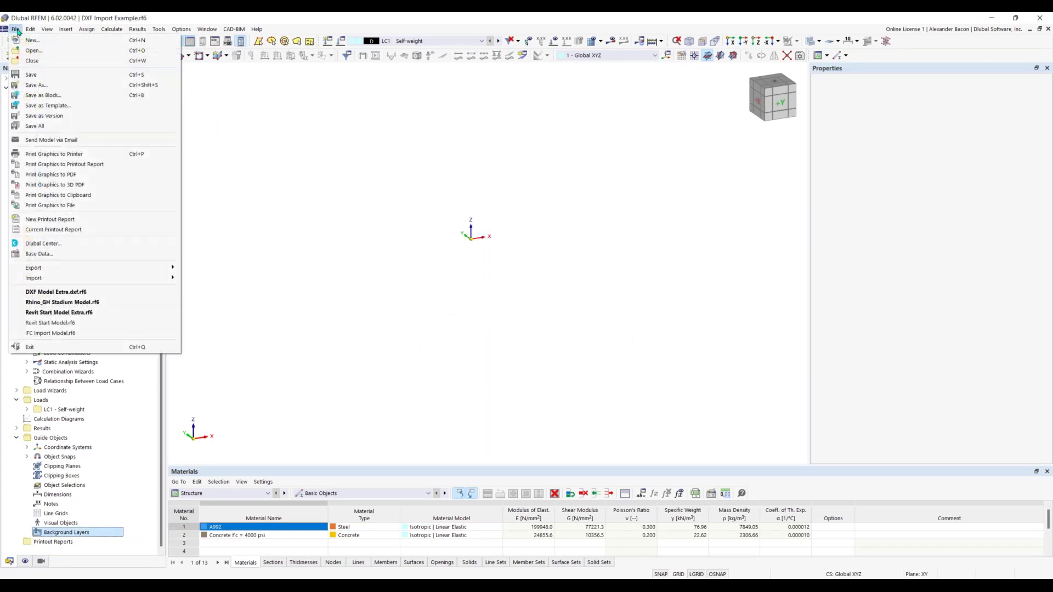
{"action": "mouse_move", "coordinate": [108, 278]}
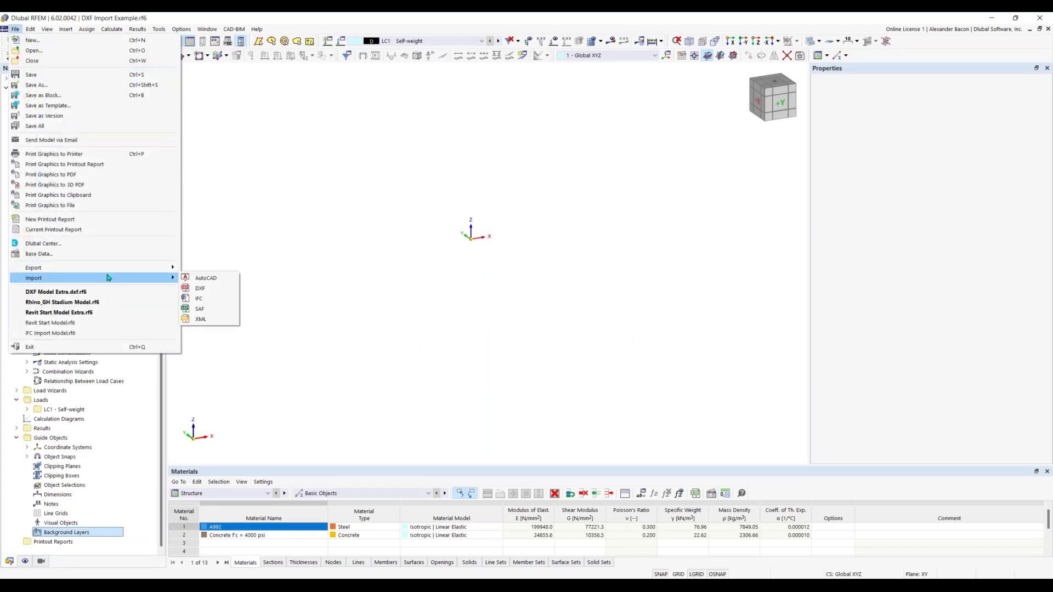
{"action": "left_click", "coordinate": [217, 292]}
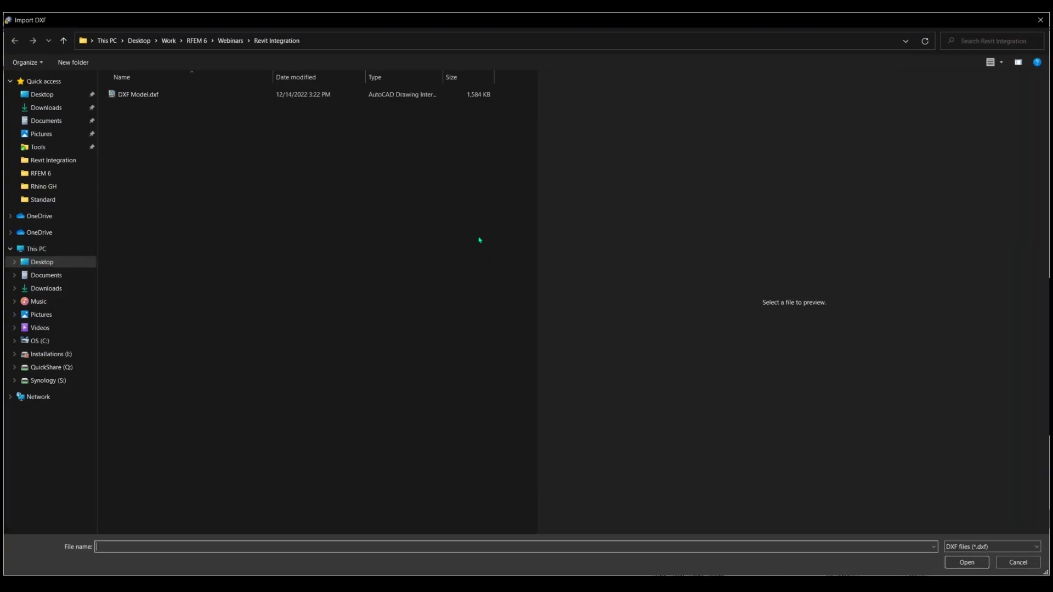
{"action": "left_click", "coordinate": [208, 94]}
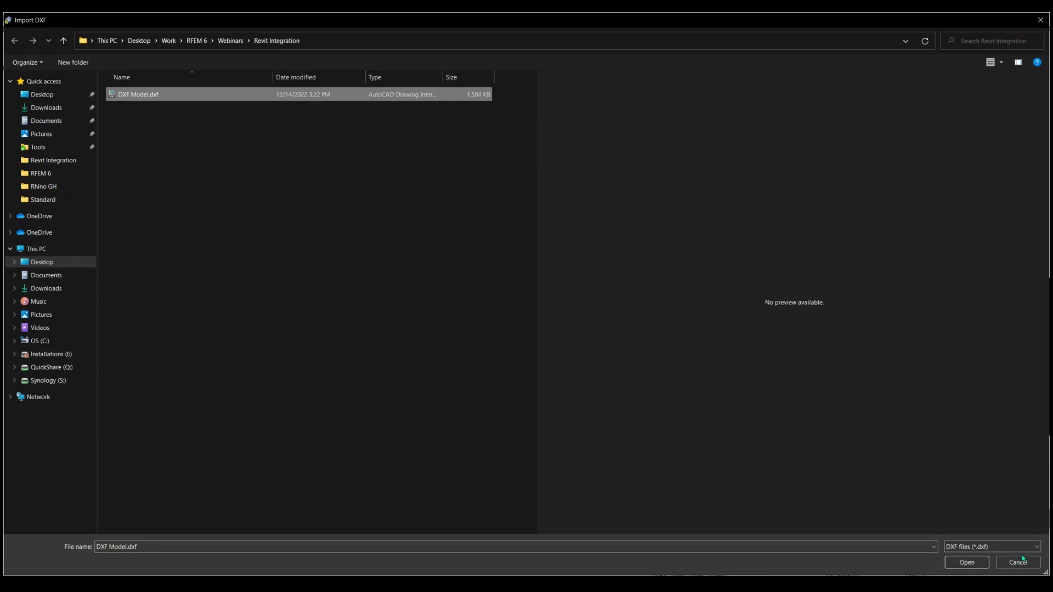
{"action": "left_click", "coordinate": [967, 563]}
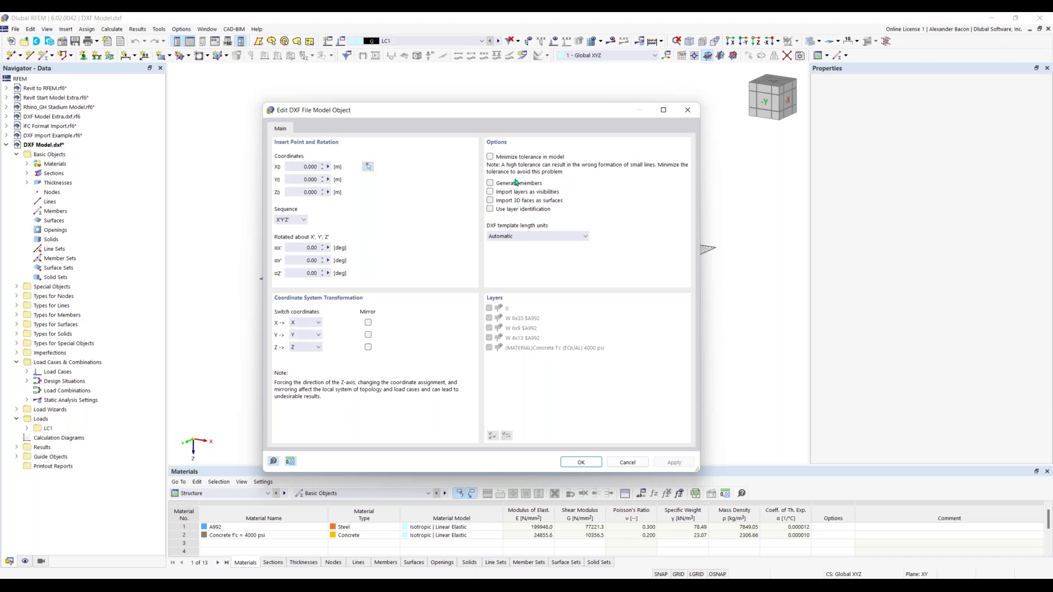
Step: Enable member generation and layer identification for the DXF import, and exclude layer 0 and the (MATERIAL)Concrete f'c (EQUAL) 4000 psi layer
{"action": "left_click", "coordinate": [490, 184]}
{"action": "left_click", "coordinate": [489, 209]}
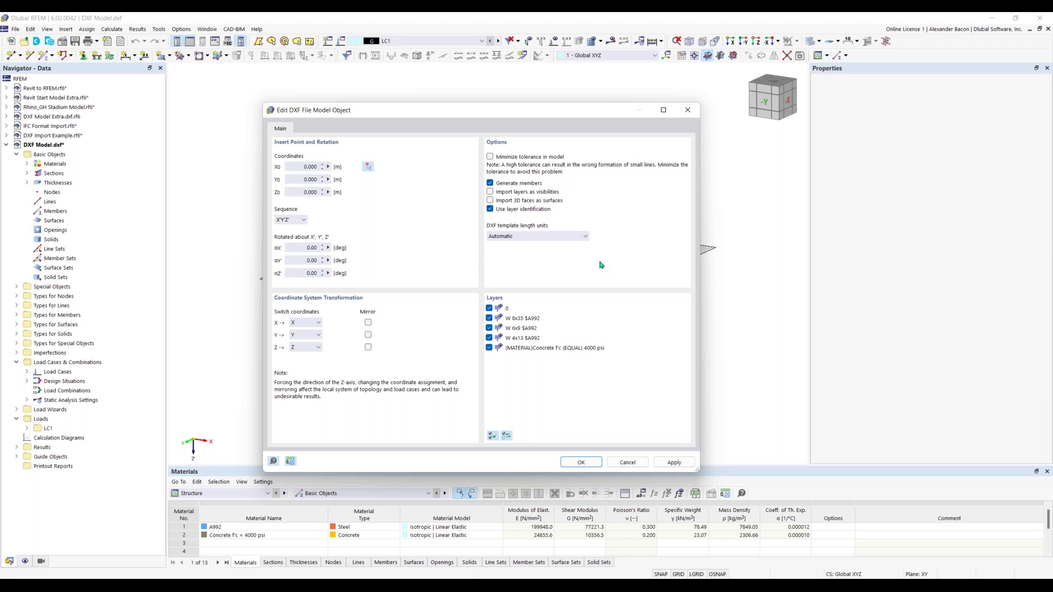
{"action": "left_click", "coordinate": [489, 309]}
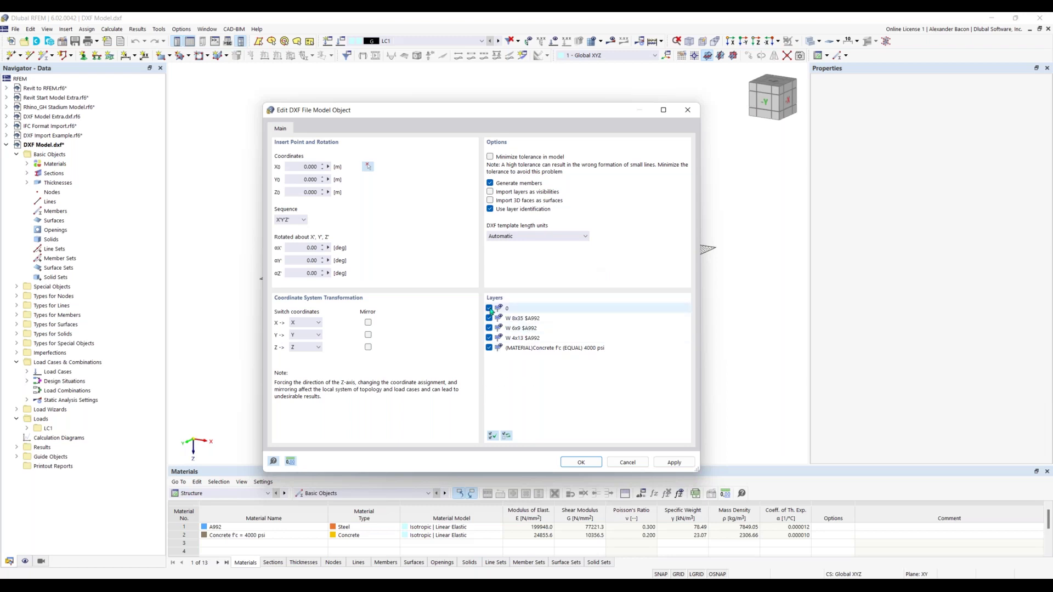
{"action": "left_click", "coordinate": [489, 348]}
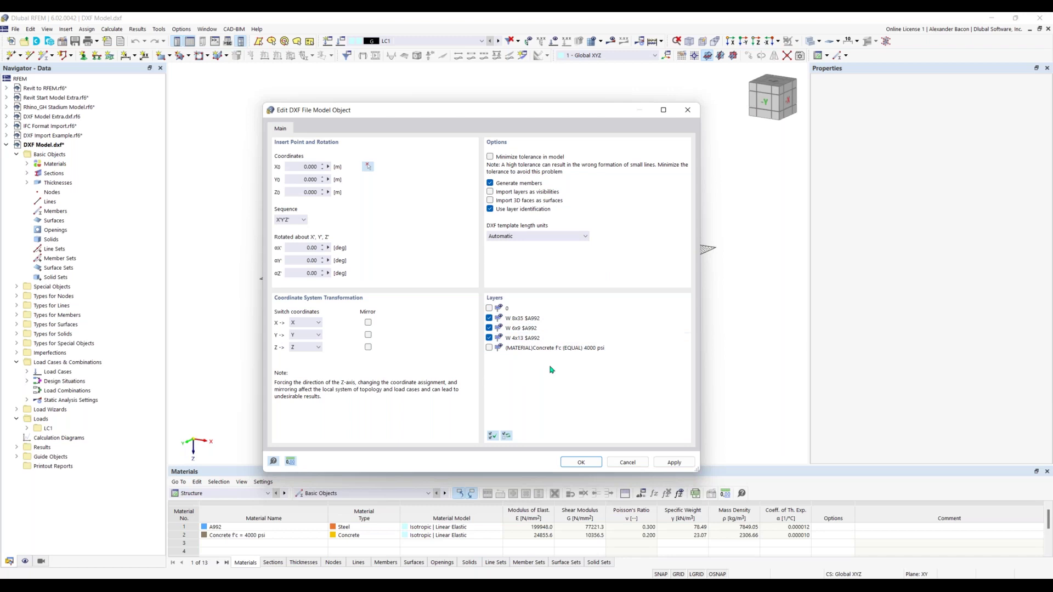
Step: Choose a specific DXF template length unit instead of Automatic and confirm the DXF import settings
{"action": "left_click", "coordinate": [529, 239]}
{"action": "left_click", "coordinate": [510, 280]}
{"action": "left_click", "coordinate": [580, 462]}
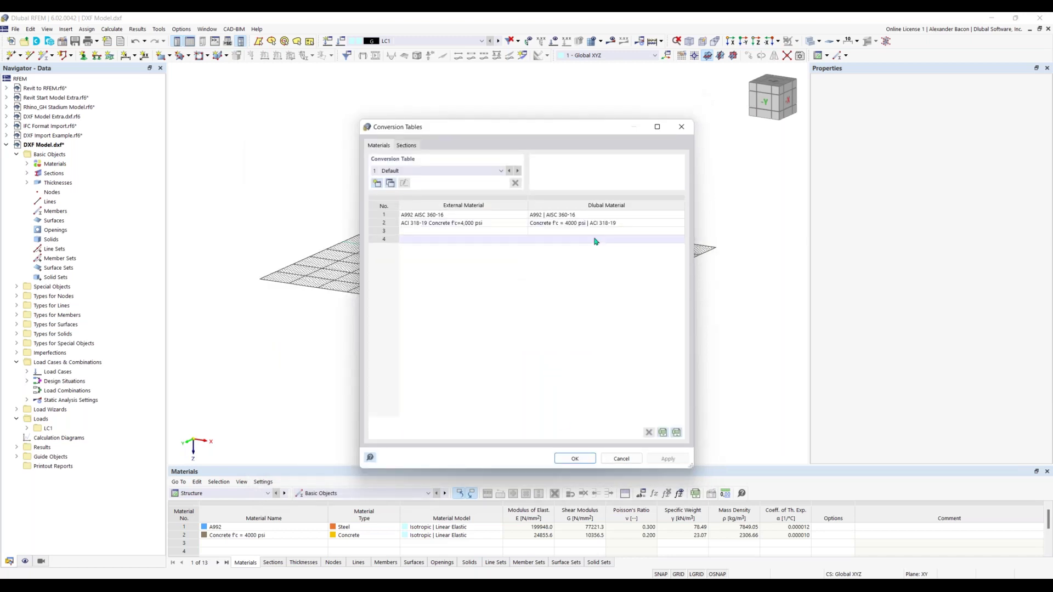
Step: Review the section conversion table, accept the conversion tables and close the import log
{"action": "left_click", "coordinate": [406, 145]}
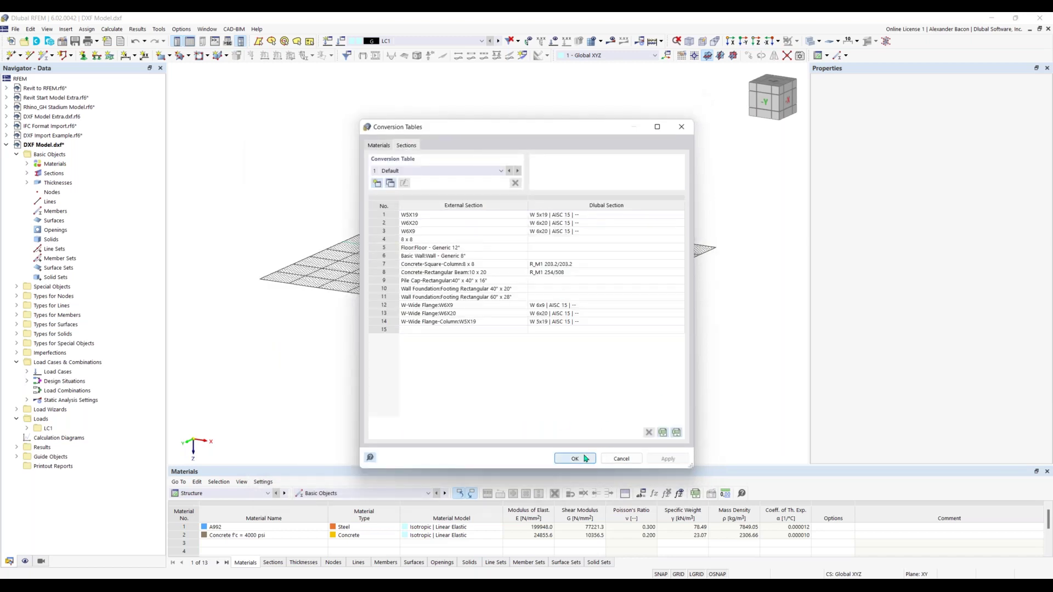
{"action": "key", "text": "Return"}
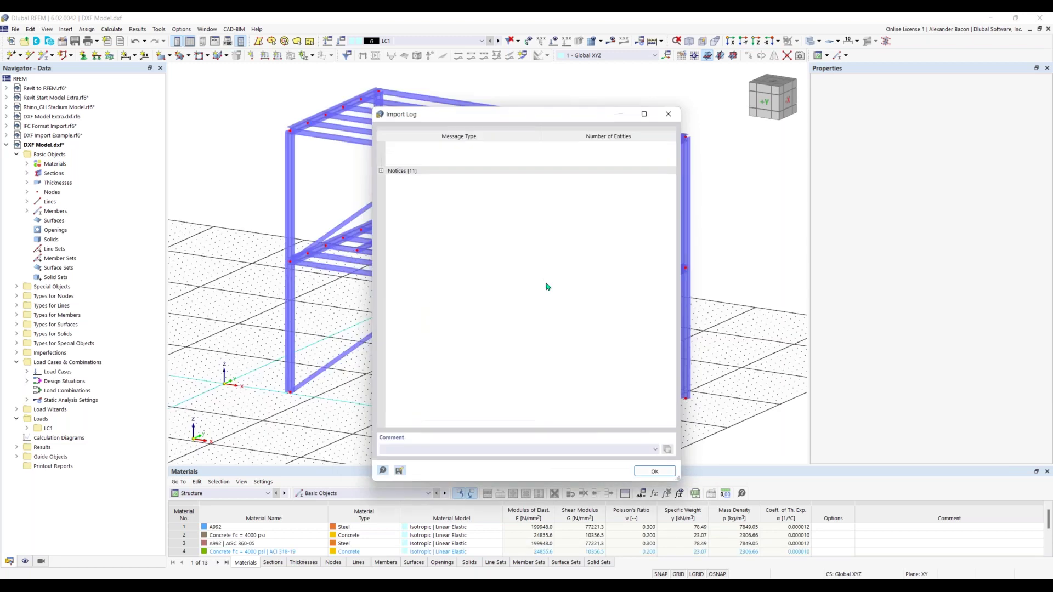
{"action": "left_click", "coordinate": [661, 448]}
{"action": "scroll", "coordinate": [535, 353], "scroll_direction": "down", "scroll_amount": 1}
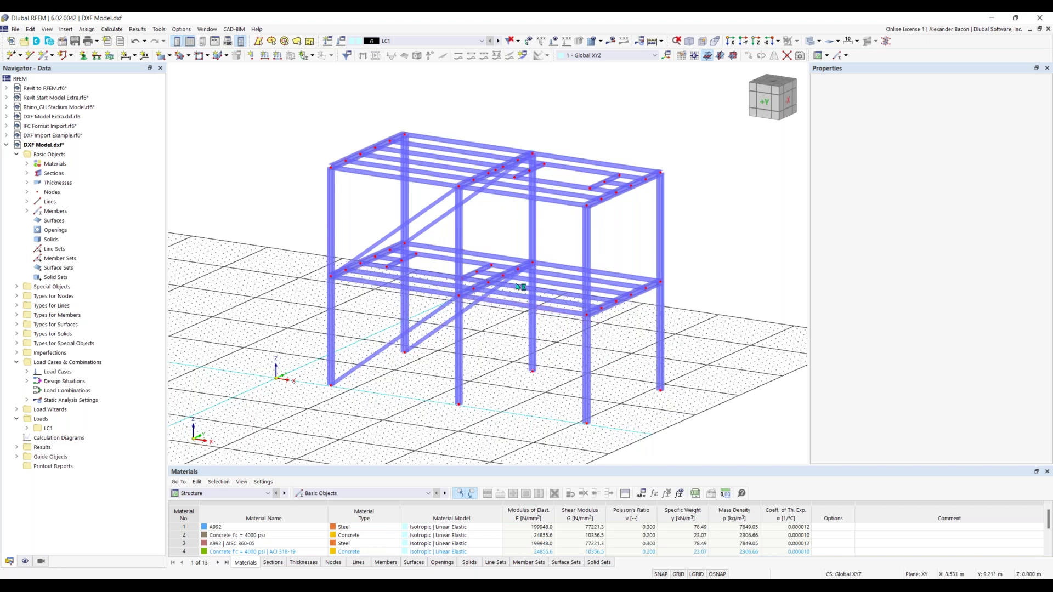
Step: Color the rendered members by section and expand the model's list of sections under Basic Objects
{"action": "left_click", "coordinate": [25, 562]}
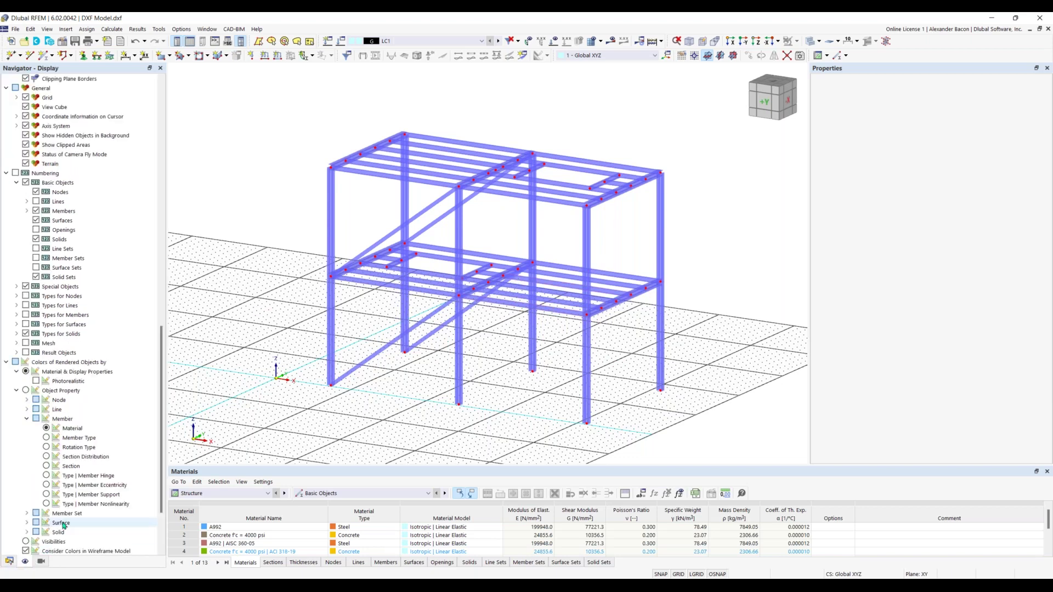
{"action": "scroll", "coordinate": [72, 381], "scroll_direction": "down", "scroll_amount": 10}
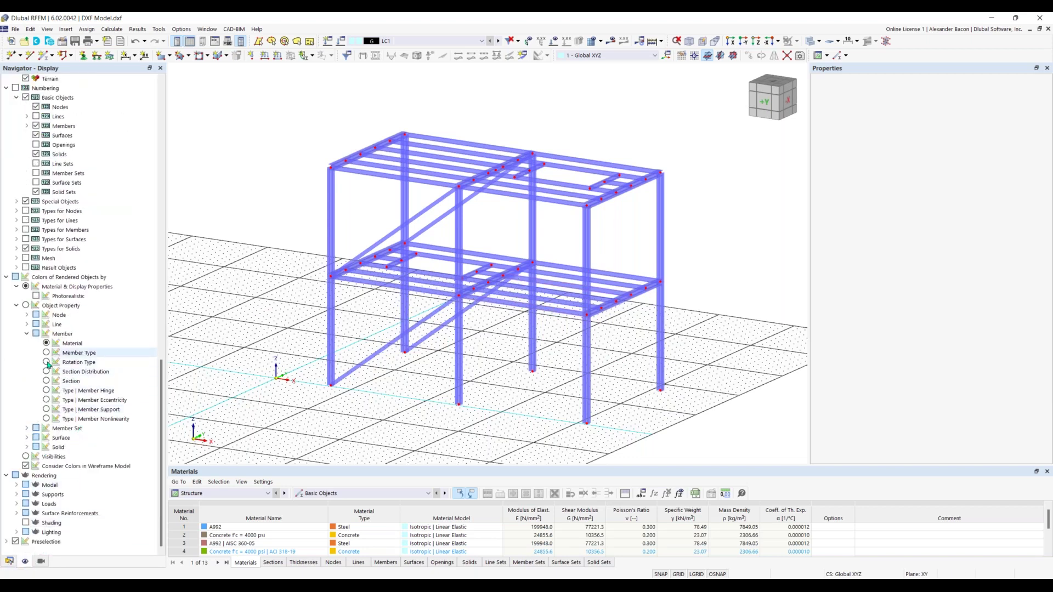
{"action": "left_click", "coordinate": [47, 382]}
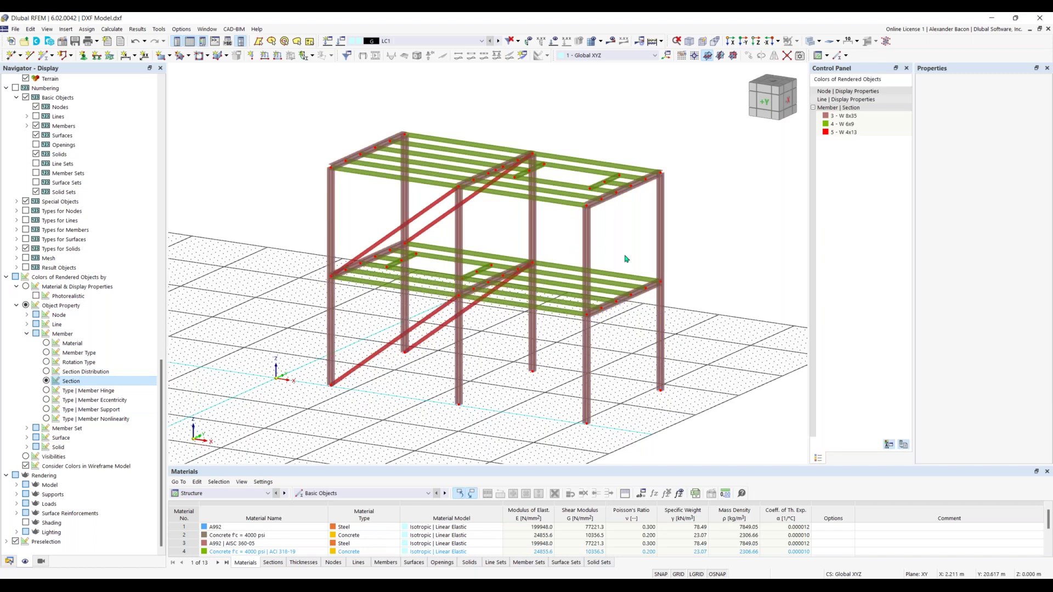
{"action": "middle_click_drag", "start_coordinate": [549, 307], "coordinate": [601, 301], "text": "ctrl"}
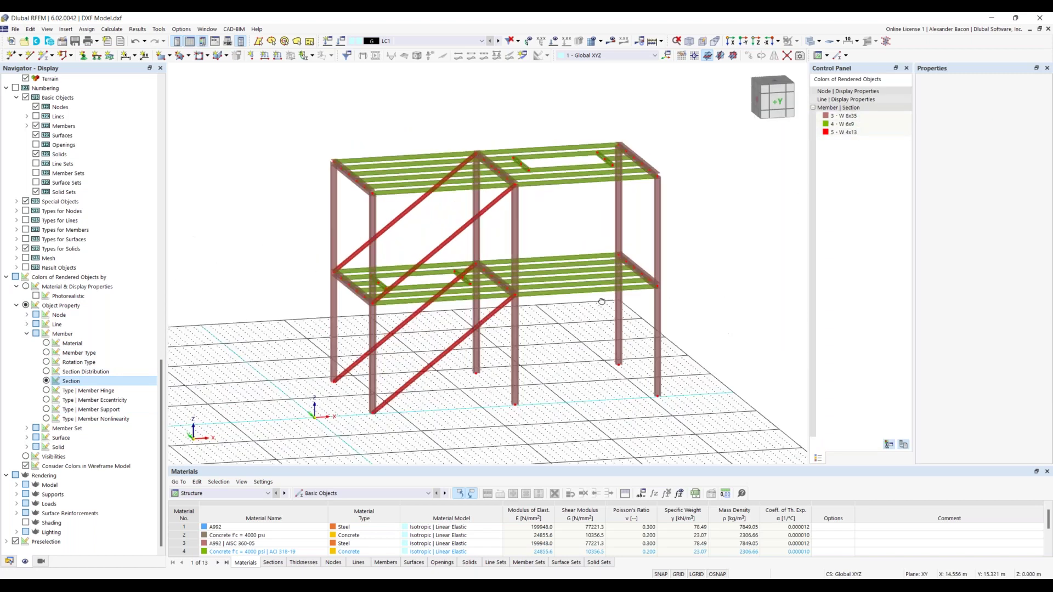
{"action": "left_click", "coordinate": [9, 561]}
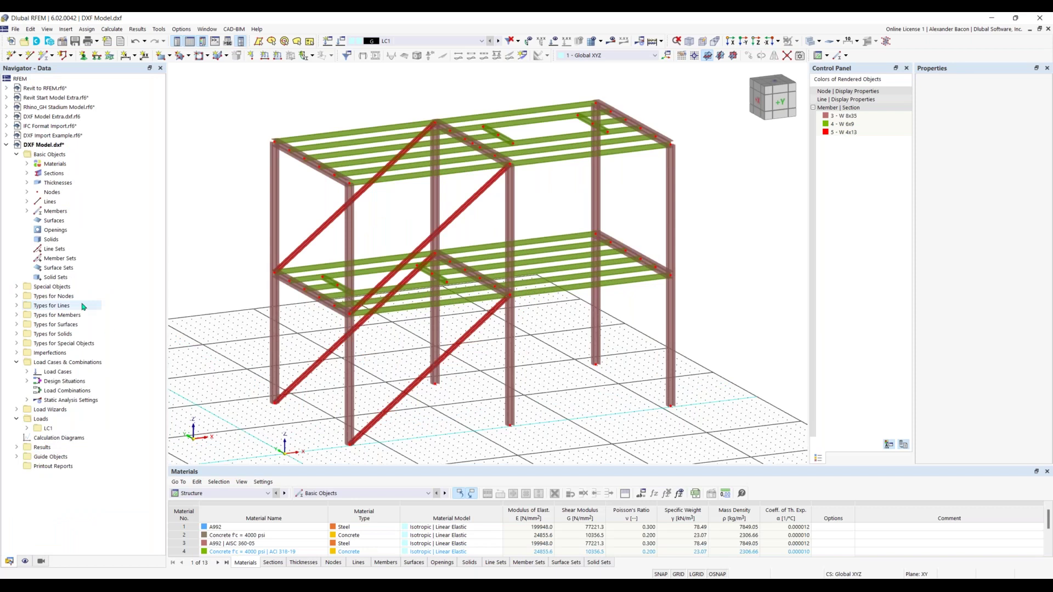
{"action": "left_click", "coordinate": [27, 173]}
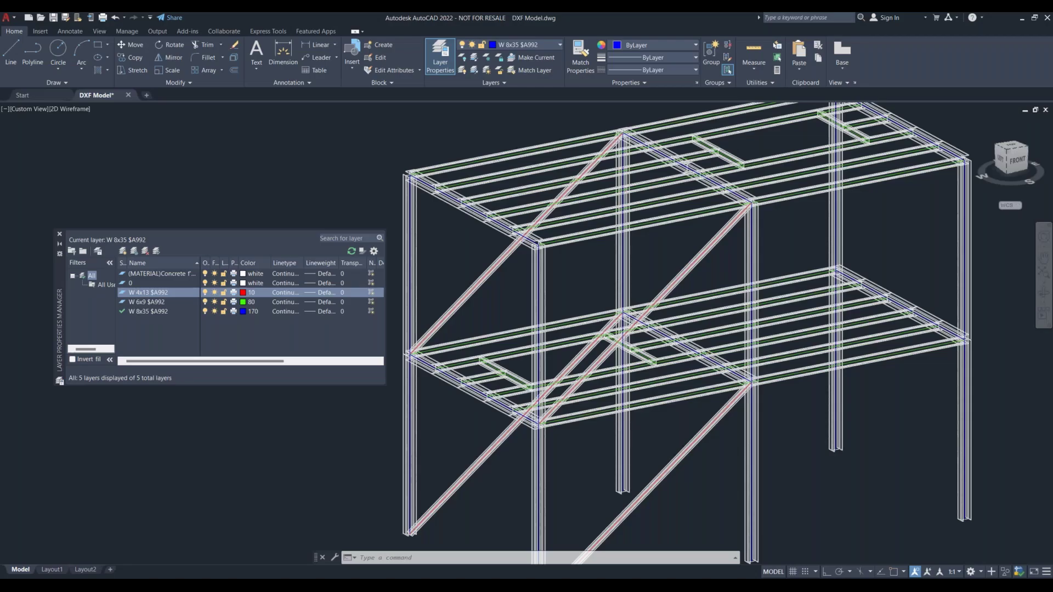
Step: Switch to AutoCAD and examine the frame's member lines and section outlines up close and as a whole
{"action": "scroll", "coordinate": [690, 331], "scroll_direction": "down", "scroll_amount": 3}
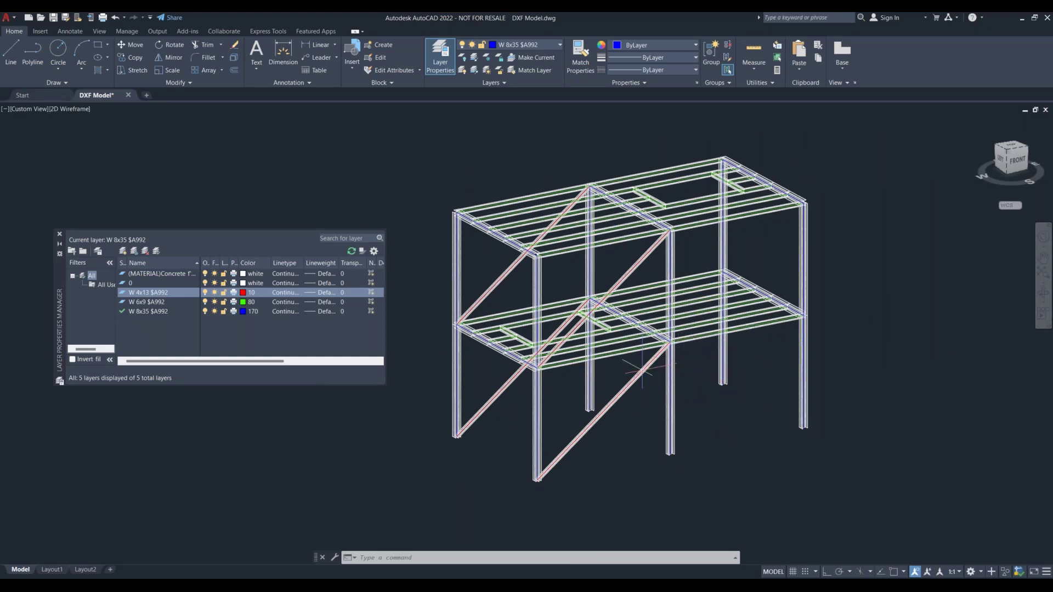
{"action": "scroll", "coordinate": [642, 370], "scroll_direction": "up", "scroll_amount": 5}
{"action": "scroll", "coordinate": [643, 370], "scroll_direction": "down", "scroll_amount": 5}
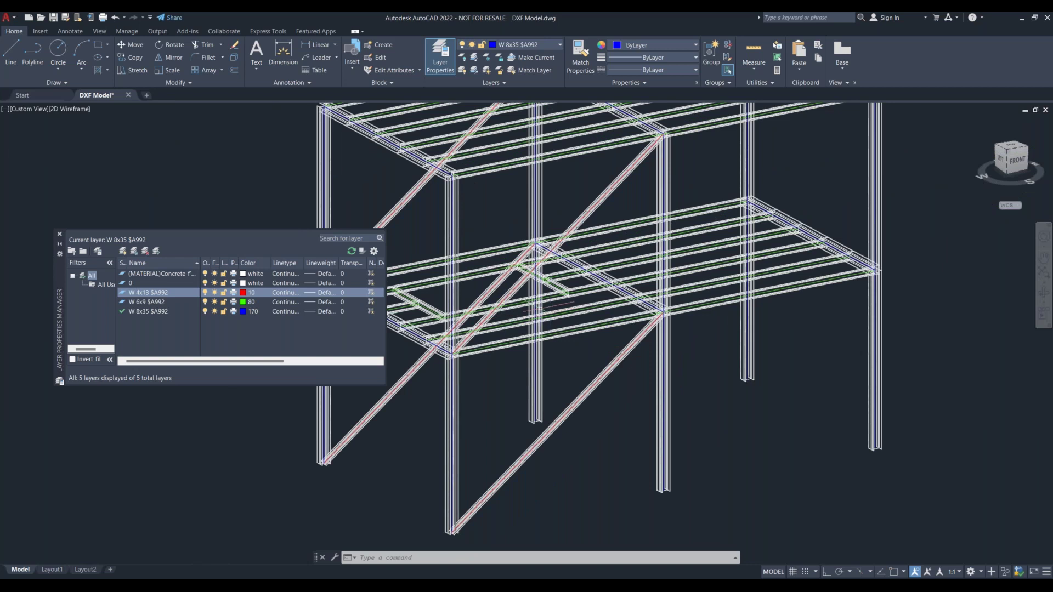
{"action": "scroll", "coordinate": [705, 388], "scroll_direction": "down", "scroll_amount": 5}
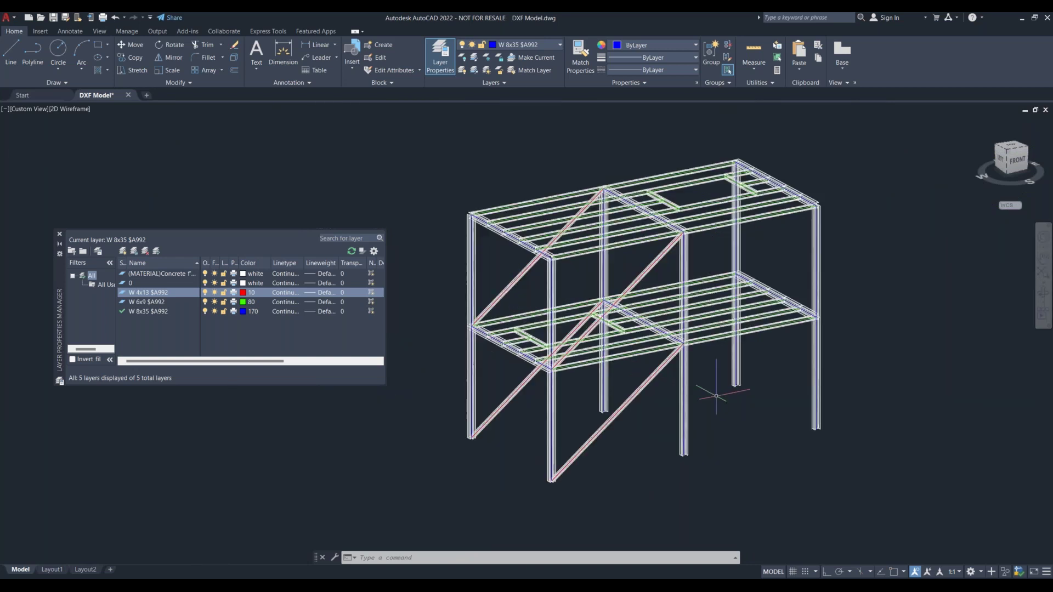
{"action": "middle_click_drag", "start_coordinate": [705, 387], "coordinate": [702, 399]}
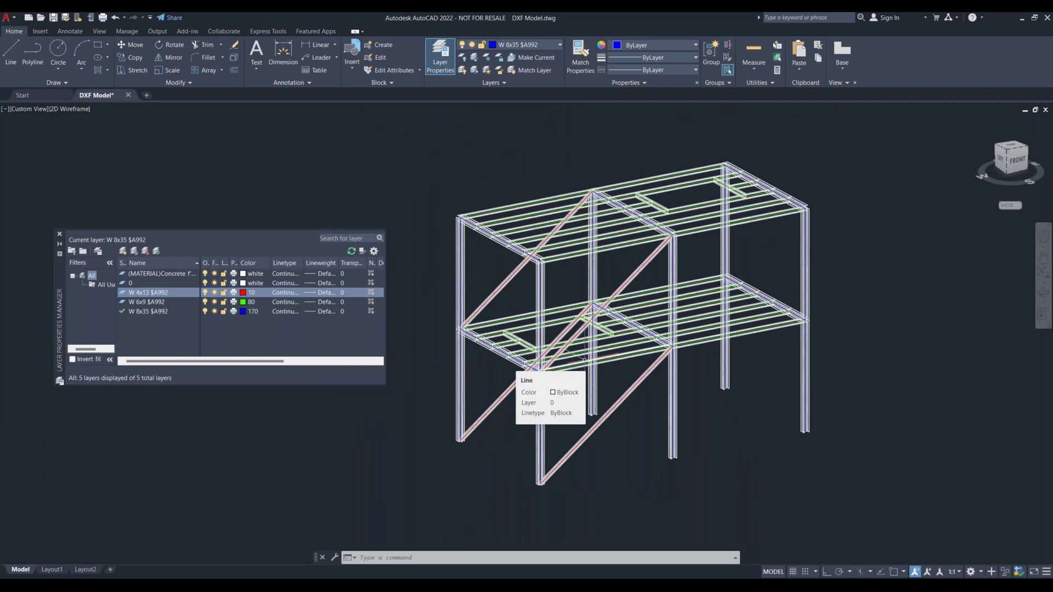
Step: Switch to the PowerPoint slide show and advance from the DXF General information slide to the Dlubal Software Information slide
{"action": "key", "text": "super+Tab"}
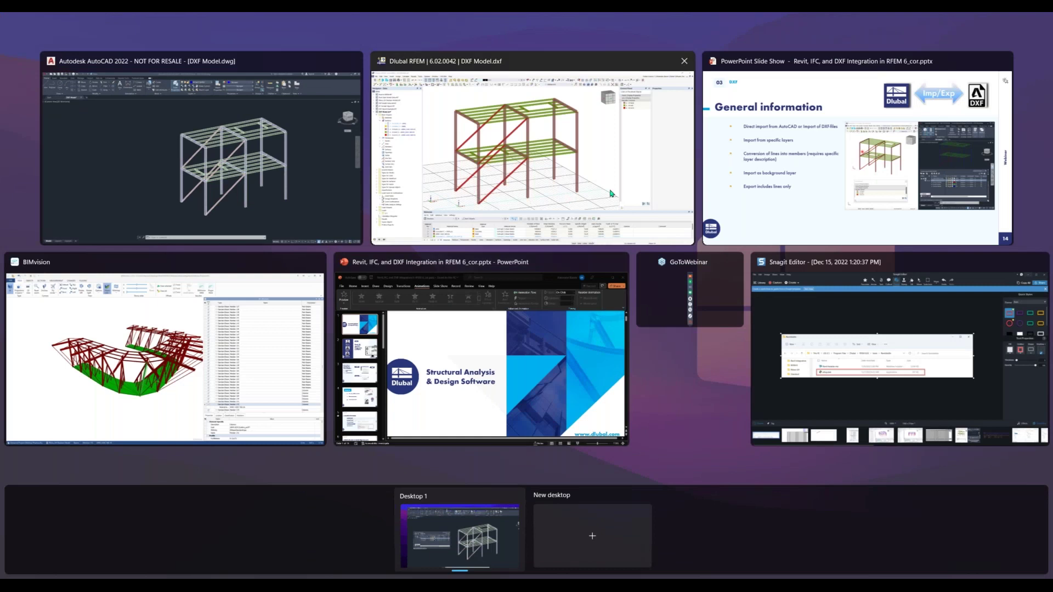
{"action": "left_click", "coordinate": [750, 181]}
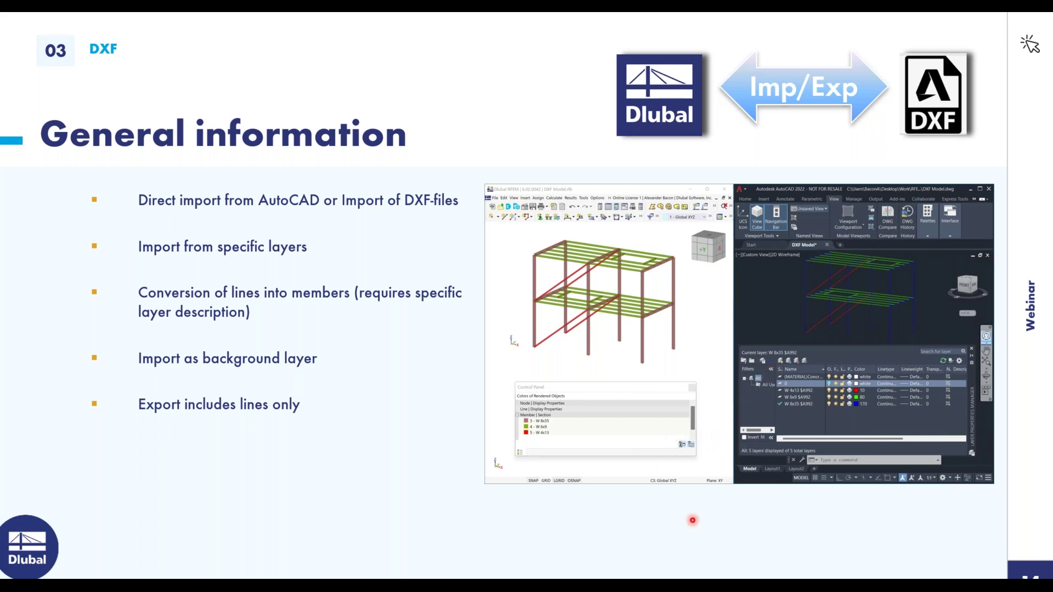
{"action": "key", "text": "Right"}
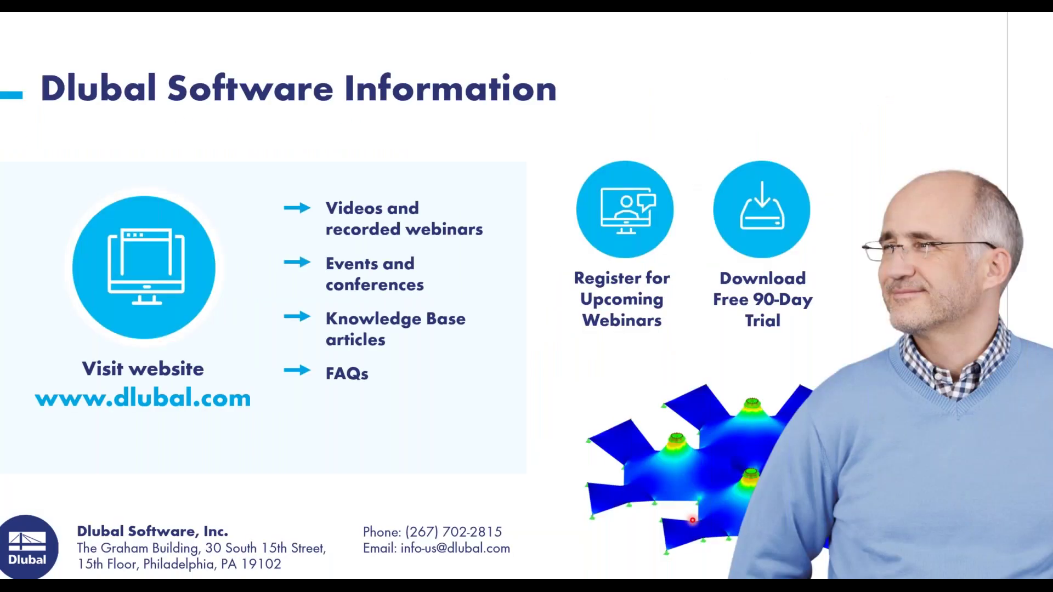